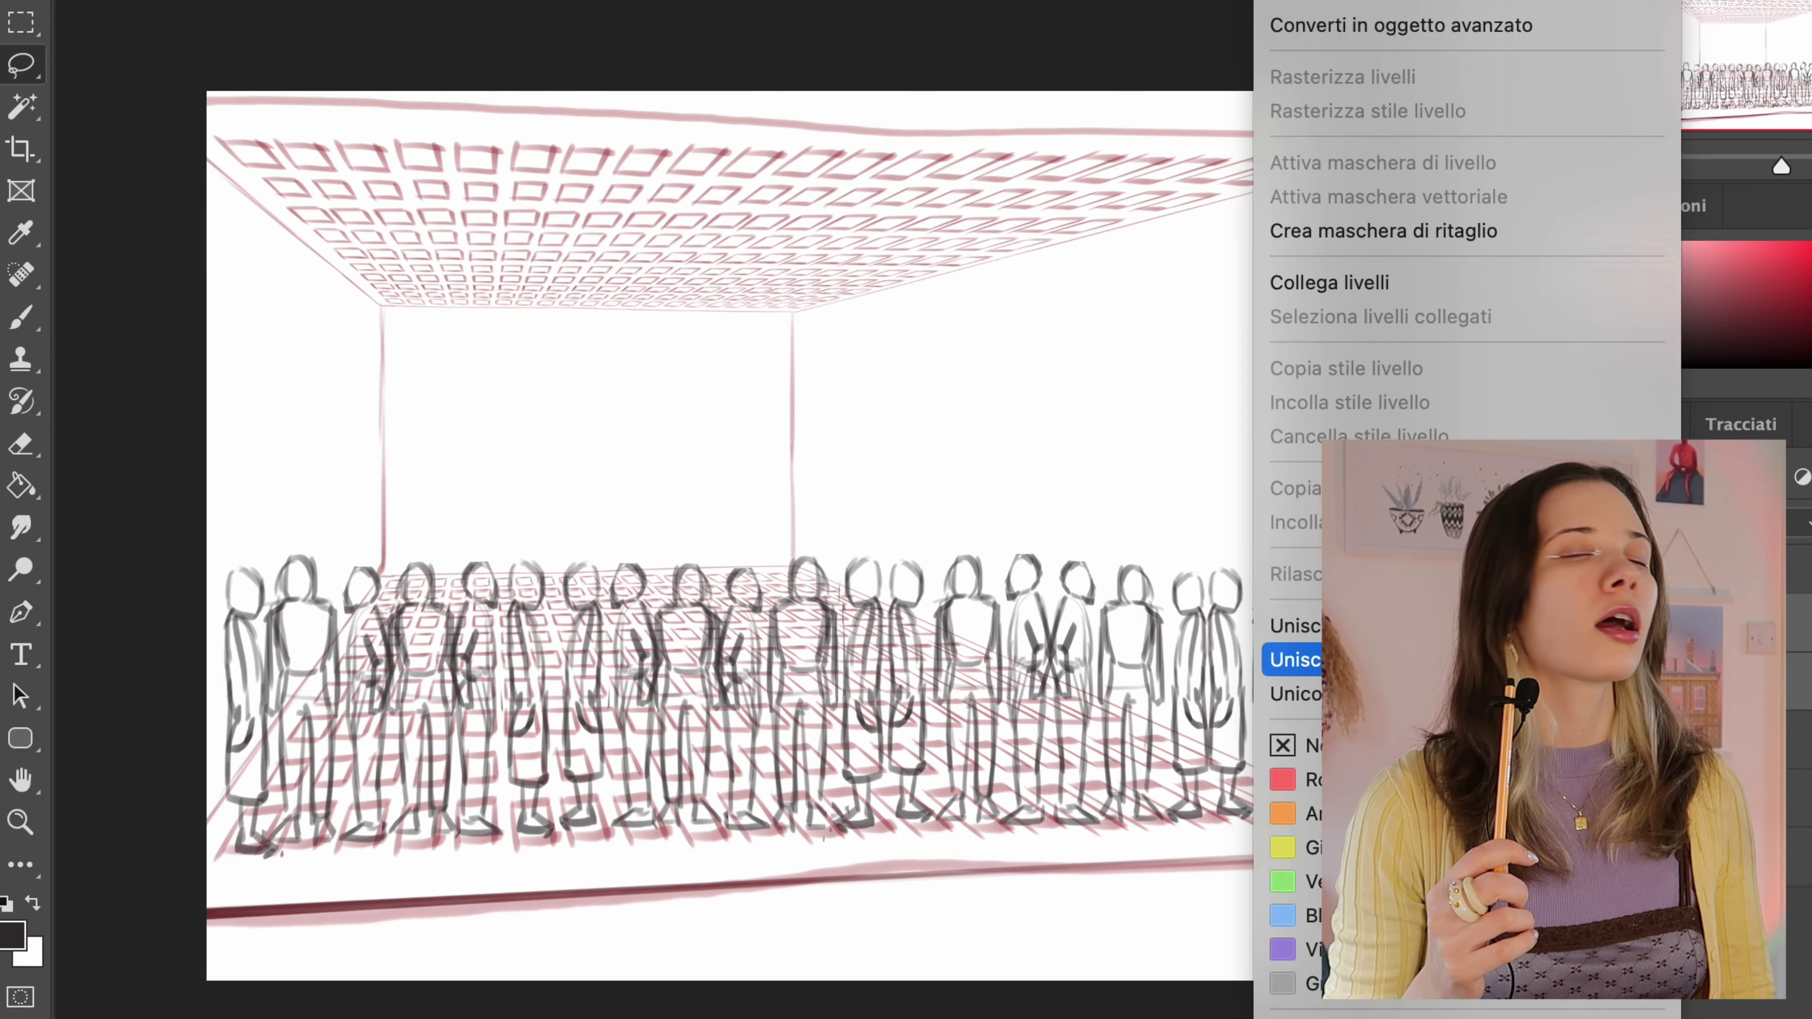
- Merge the figure sketch layers, enlarge the resulting row of people and place it further forward on the floor grid
click(1291, 659)
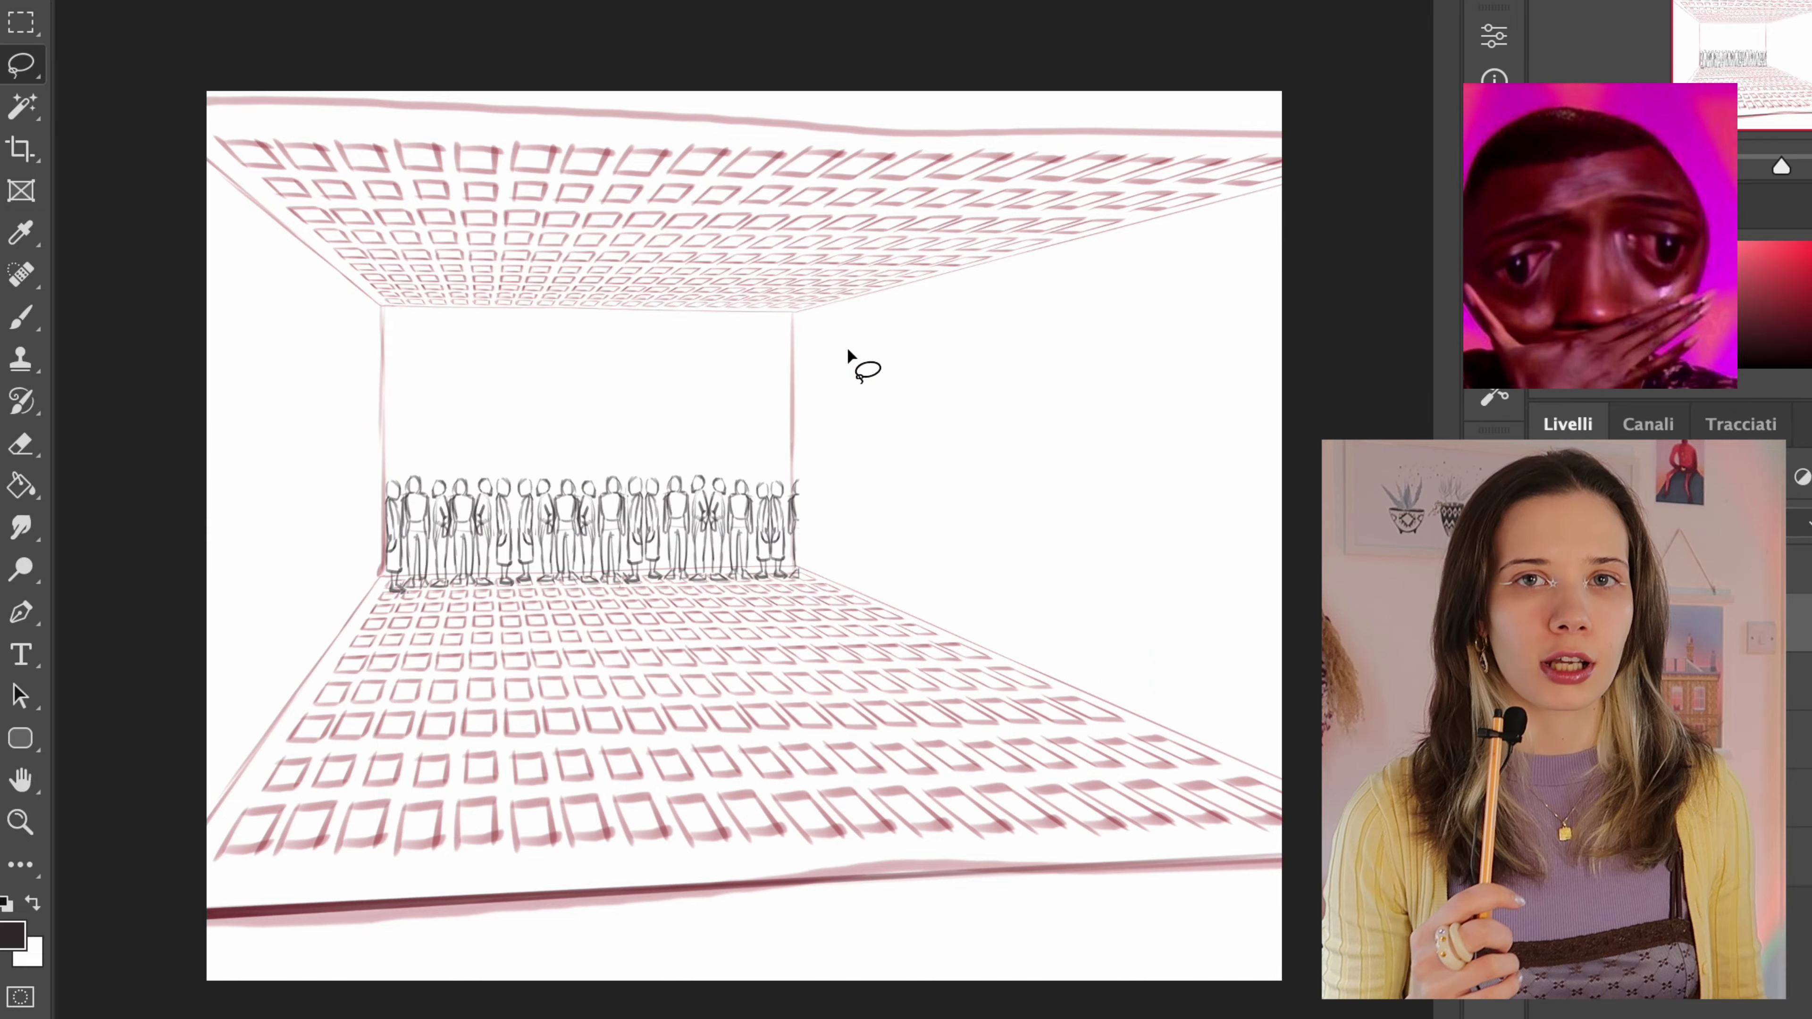
key(super+t)
drag(850, 461, 967, 450)
drag(375, 565, 411, 608)
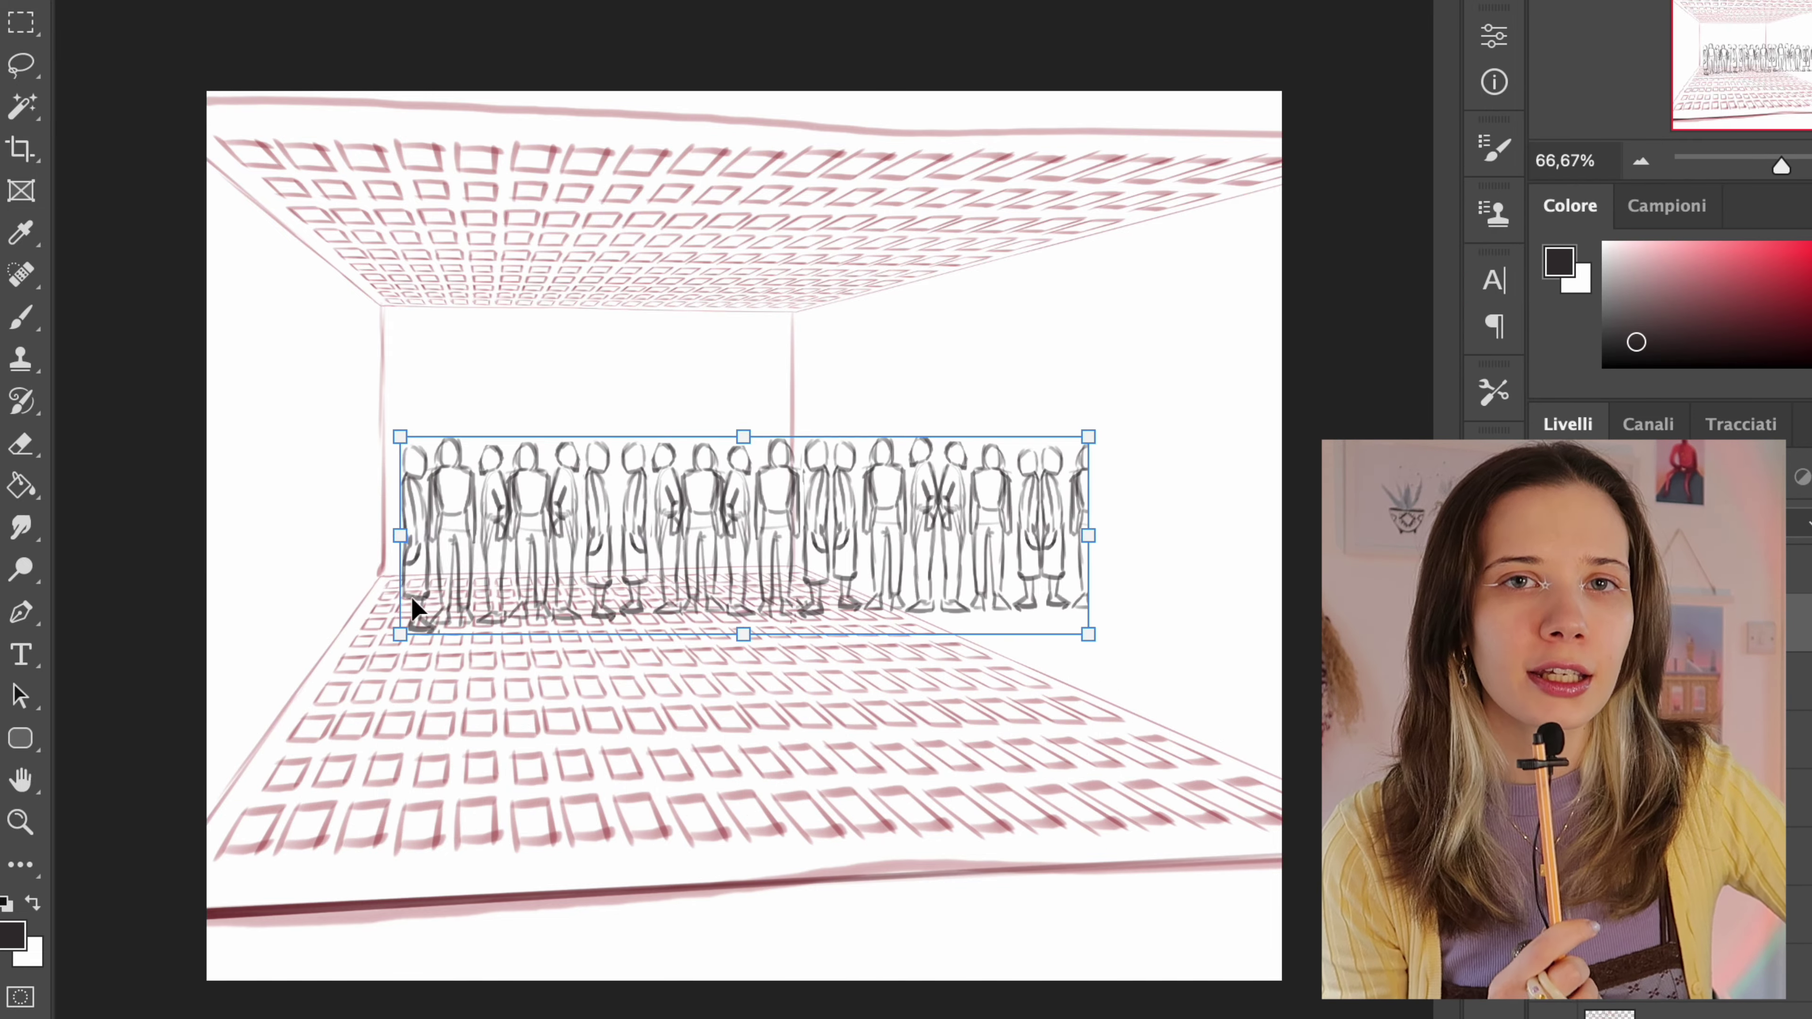
drag(581, 522, 546, 571)
drag(1095, 703, 1108, 740)
drag(266, 496, 262, 510)
key(Return)
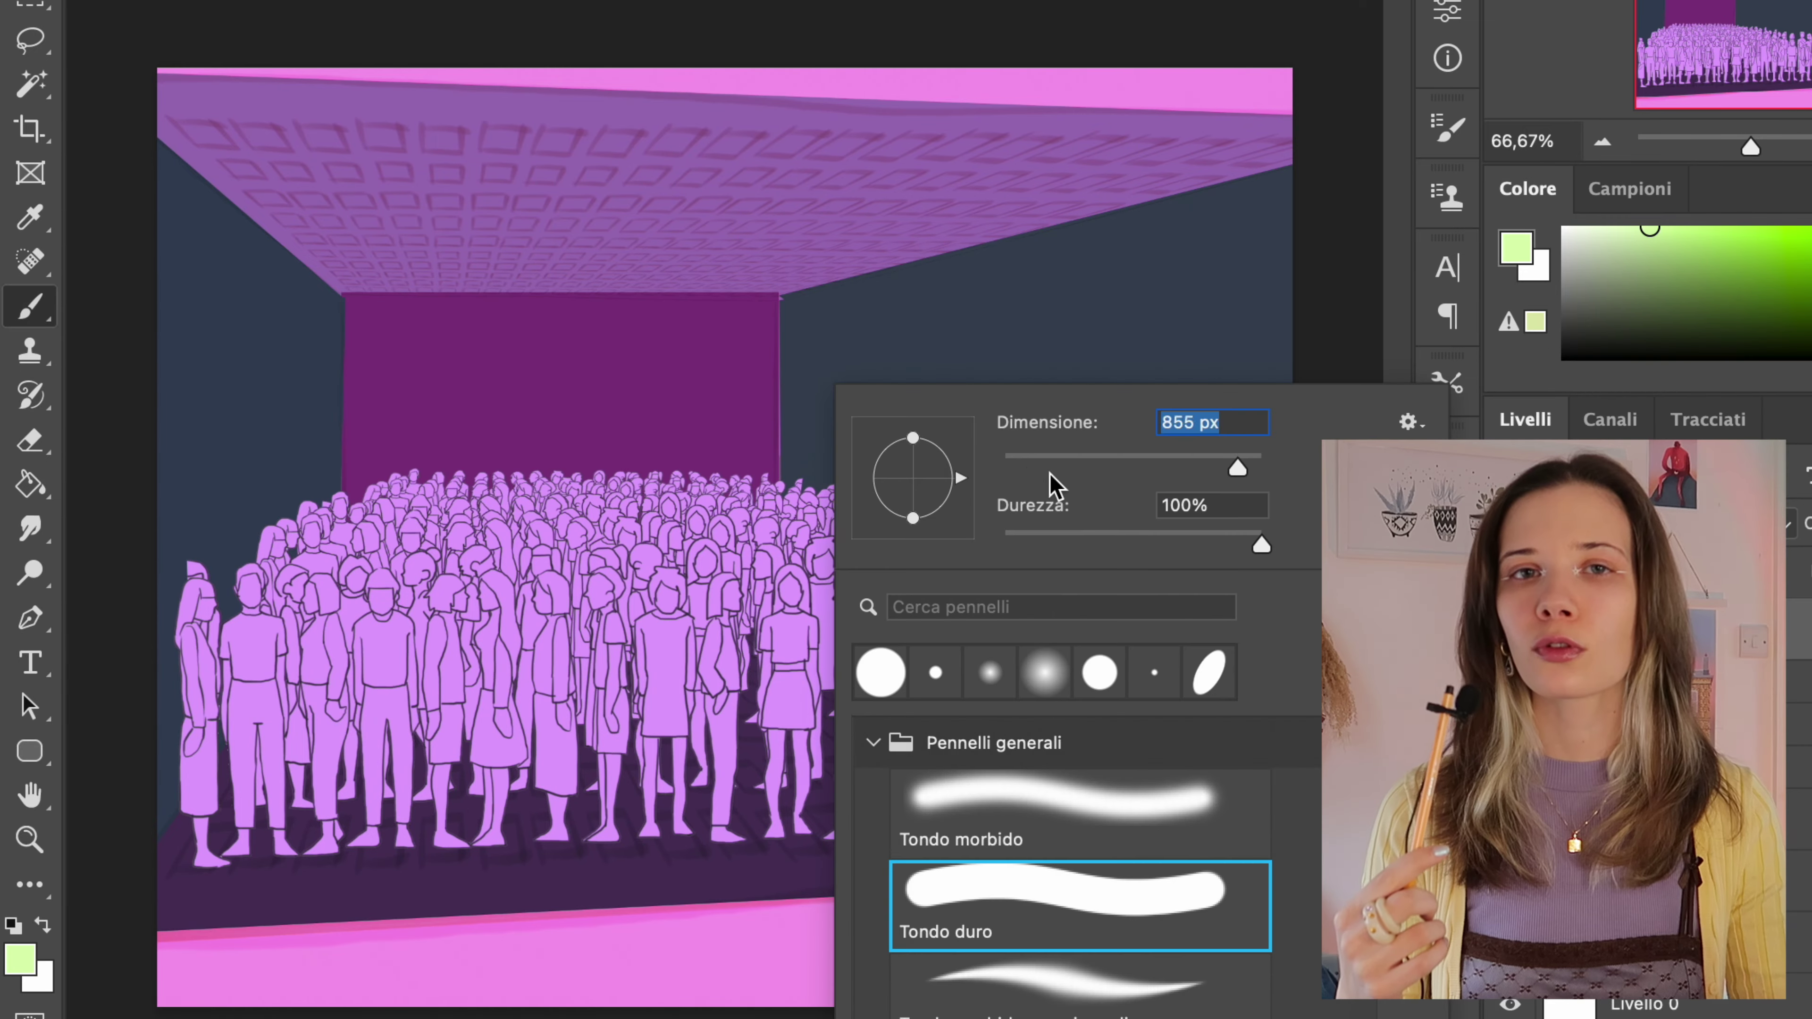
- Change the brush tip to a tilted ellipse and pick a muted purple as the painting colour
right_click(845, 396)
drag(960, 477, 943, 446)
drag(744, 845, 744, 753)
key(ctrl+z)
scroll(804, 632, up, 3)
click(1686, 287)
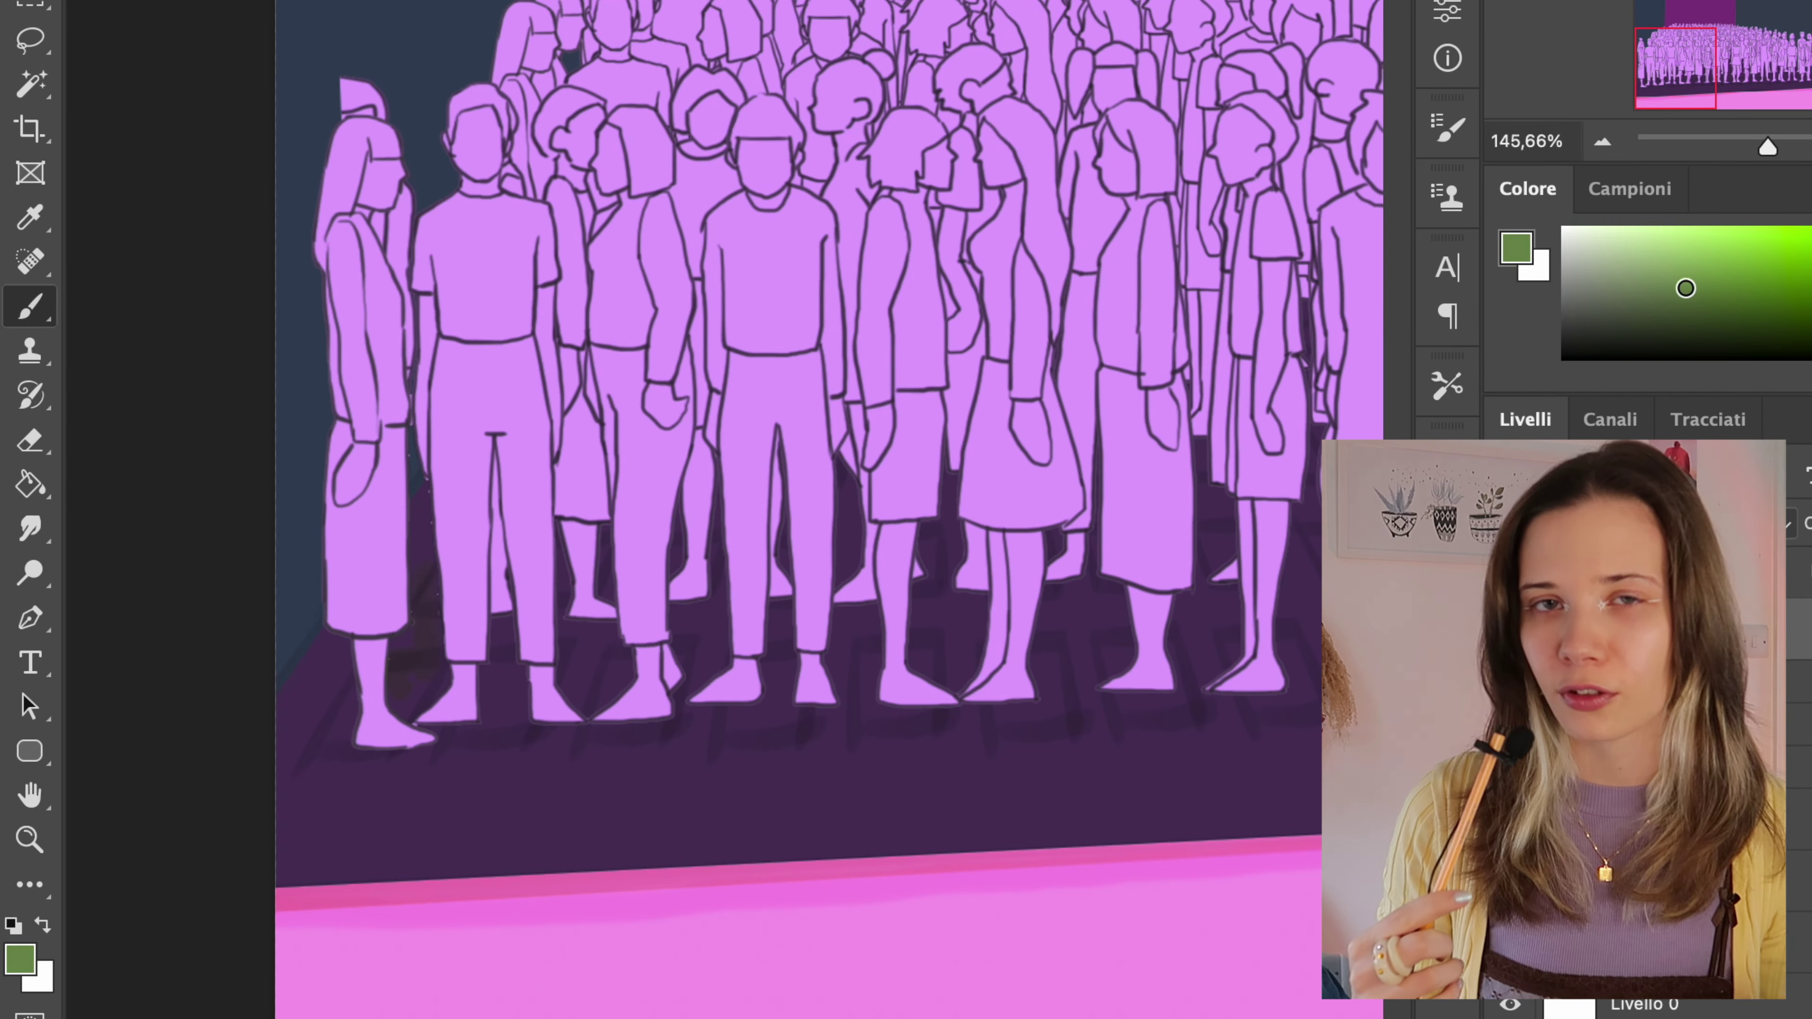
click(1664, 251)
- Paint darker purple shadows on the legs, background figures and floor around the leftmost people of the front row
mouse_move(422, 500)
mouse_down()
mouse_move(410, 665)
mouse_move(428, 667)
mouse_up()
drag(497, 467, 501, 608)
scroll(466, 718, up, 1)
drag(489, 682, 465, 719)
scroll(302, 756, right, 3)
mouse_move(449, 400)
mouse_down()
mouse_move(467, 578)
mouse_move(434, 455)
mouse_up()
drag(582, 464, 587, 264)
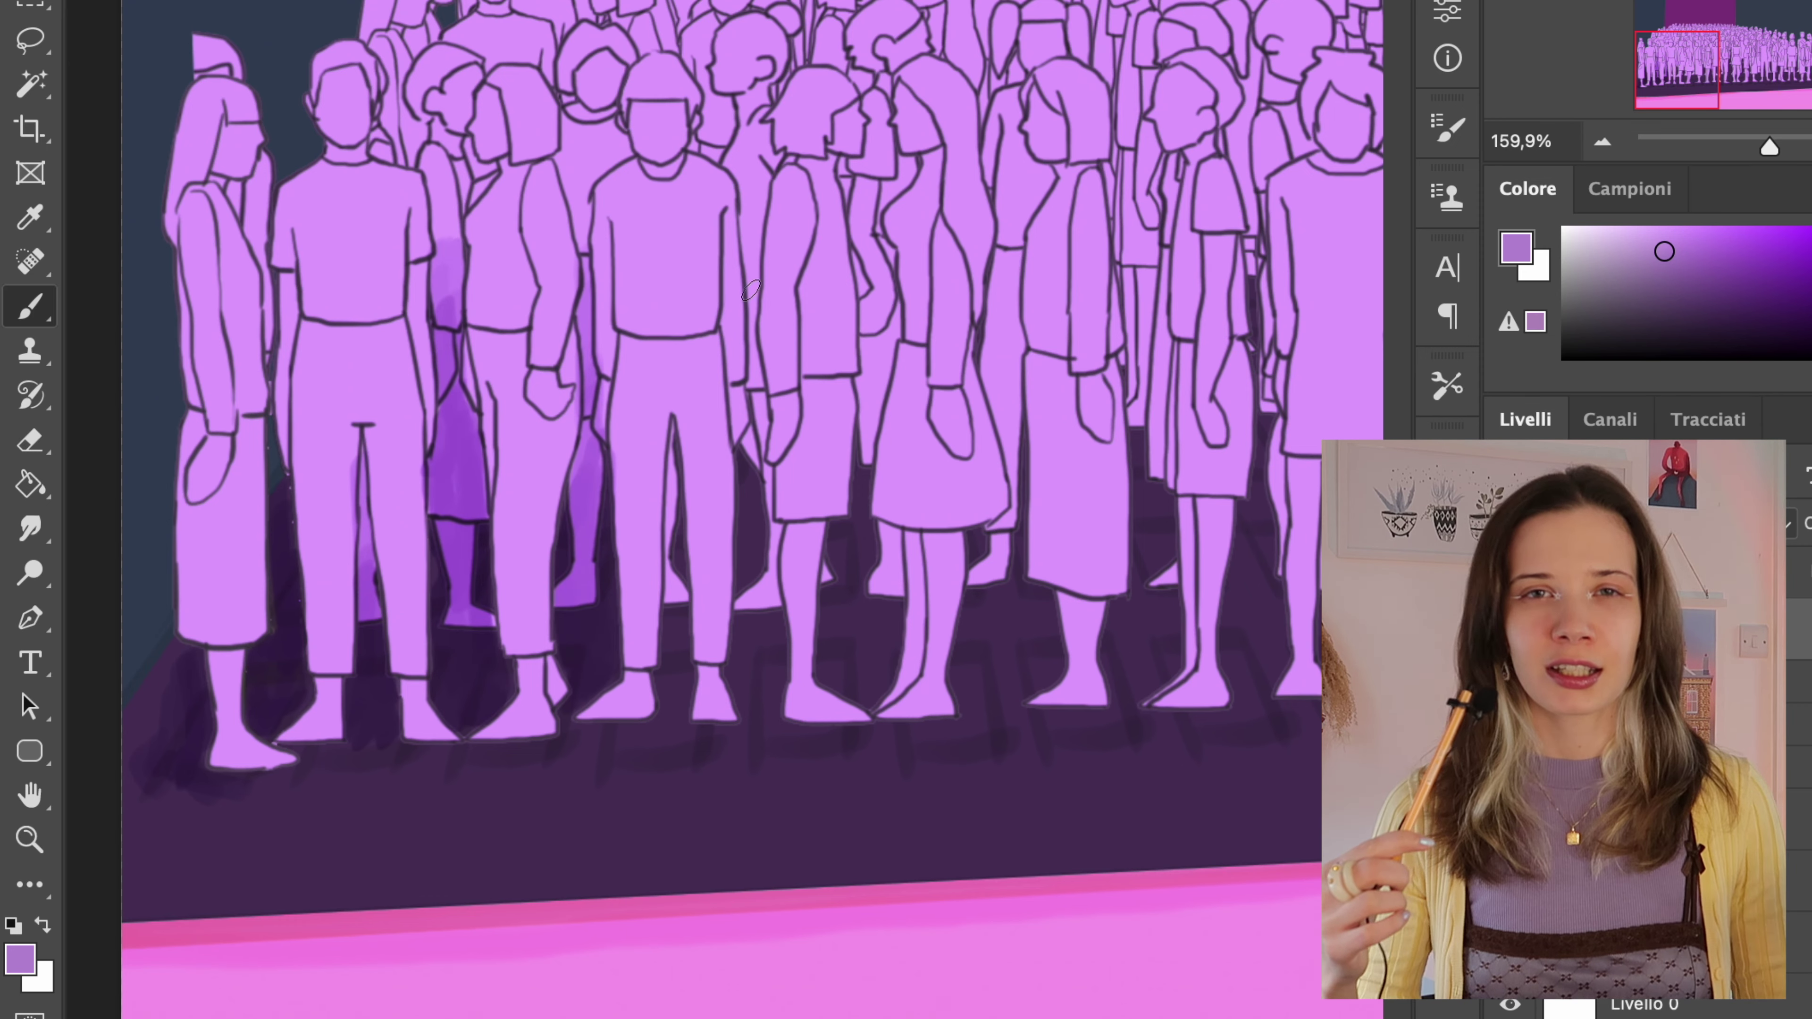
drag(338, 758, 457, 753)
- Shade the background figures visible between the couple facing each other and their neighbours in the front row
scroll(297, 674, right, 5)
drag(643, 289, 647, 387)
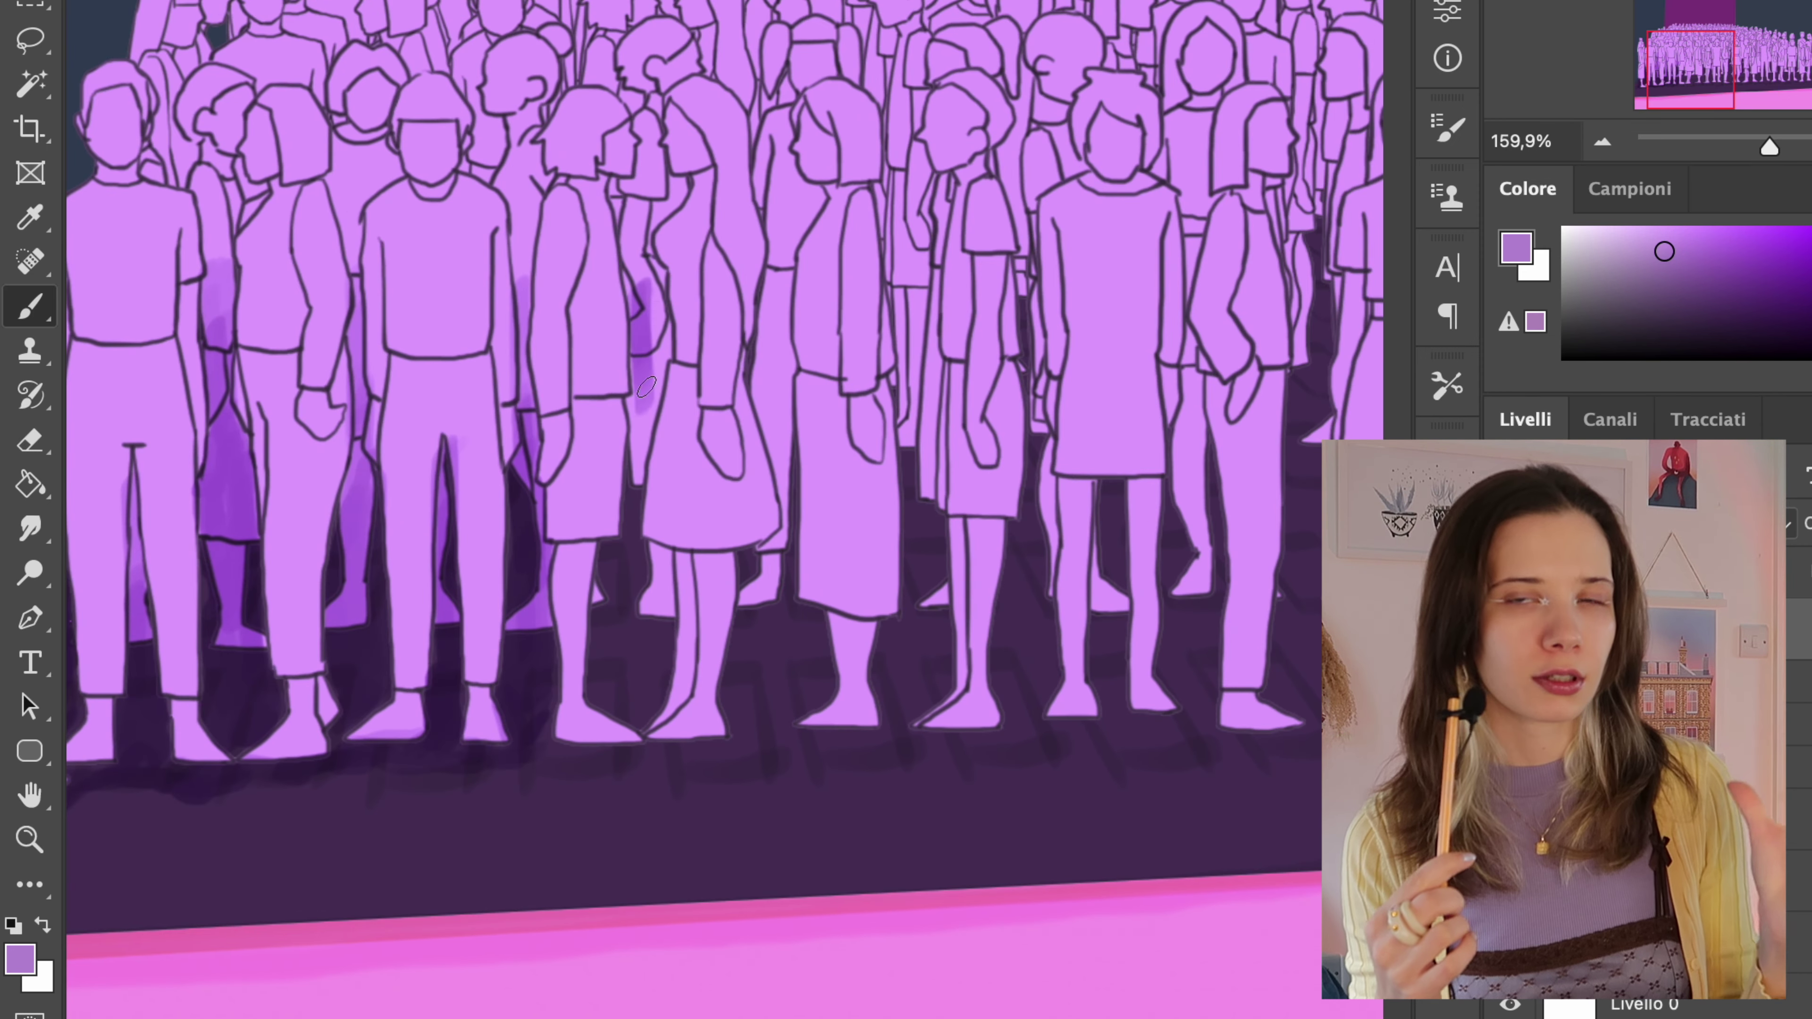
mouse_move(604, 679)
mouse_down()
mouse_move(737, 737)
mouse_move(773, 300)
mouse_up()
key(e)
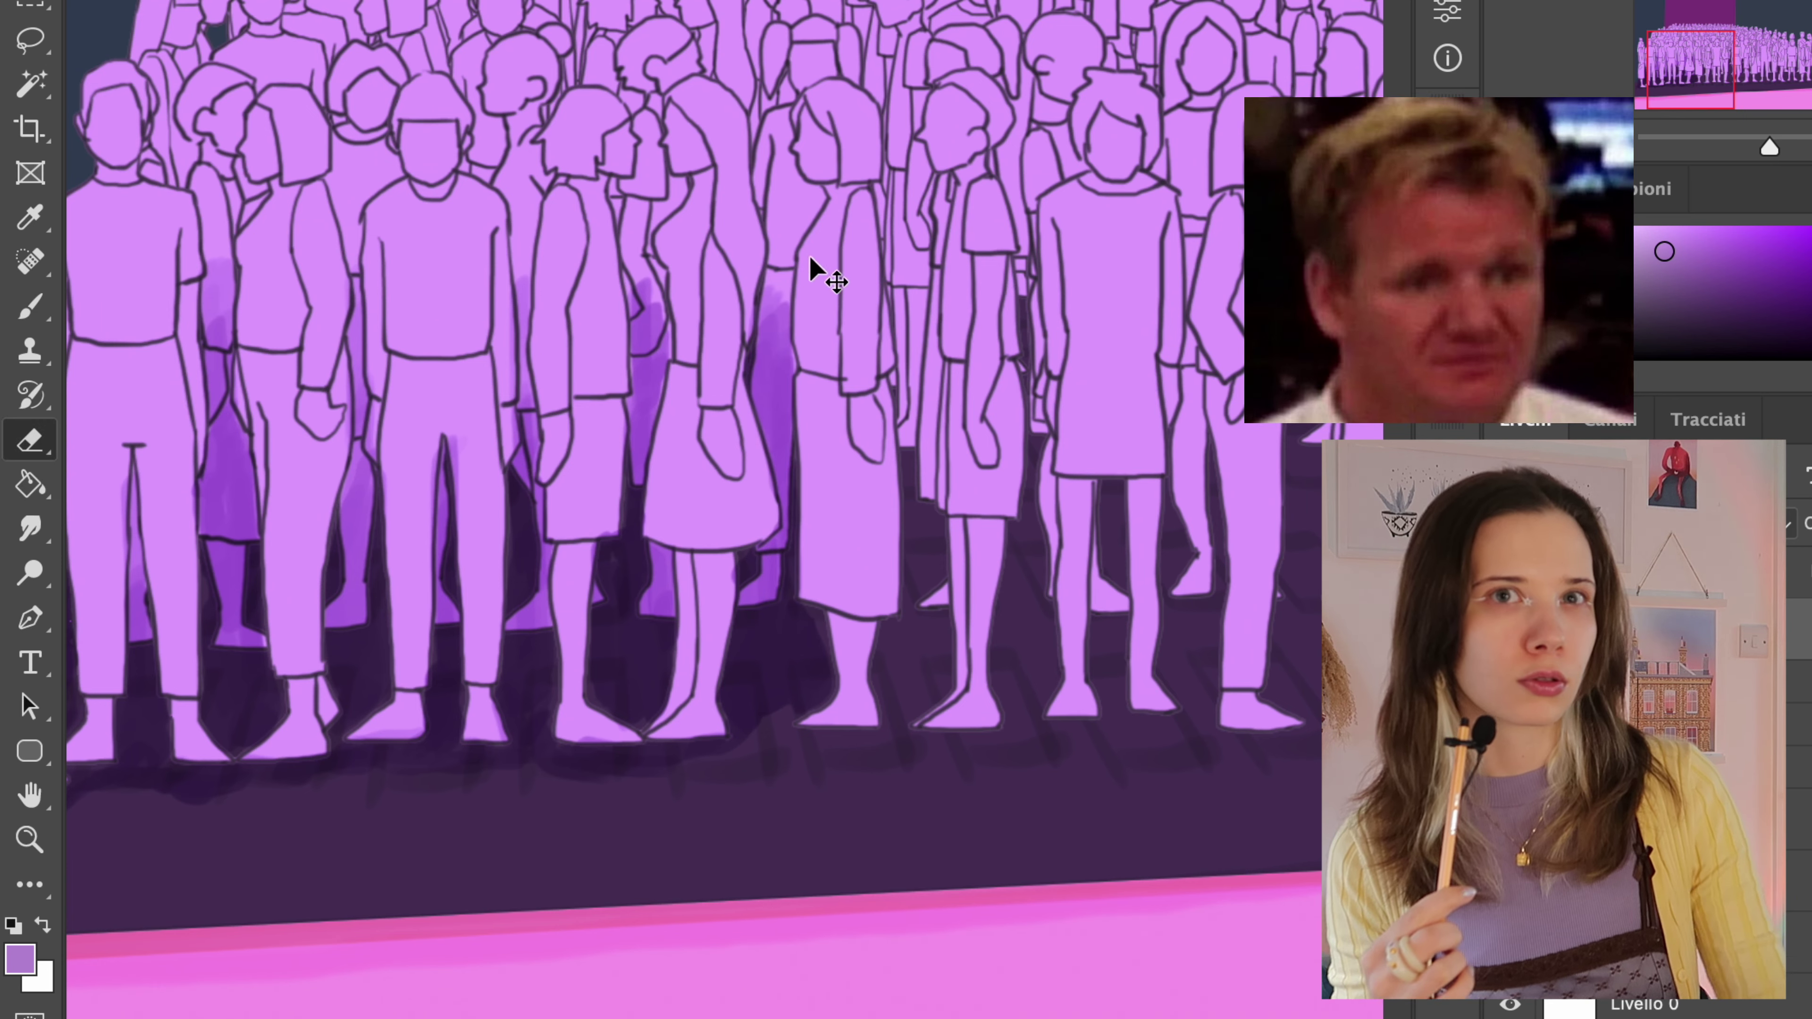
key(b)
- Darken the background legs and floor gaps behind the women in dresses and skirts at the middle of the front row
scroll(533, 424, right, 8)
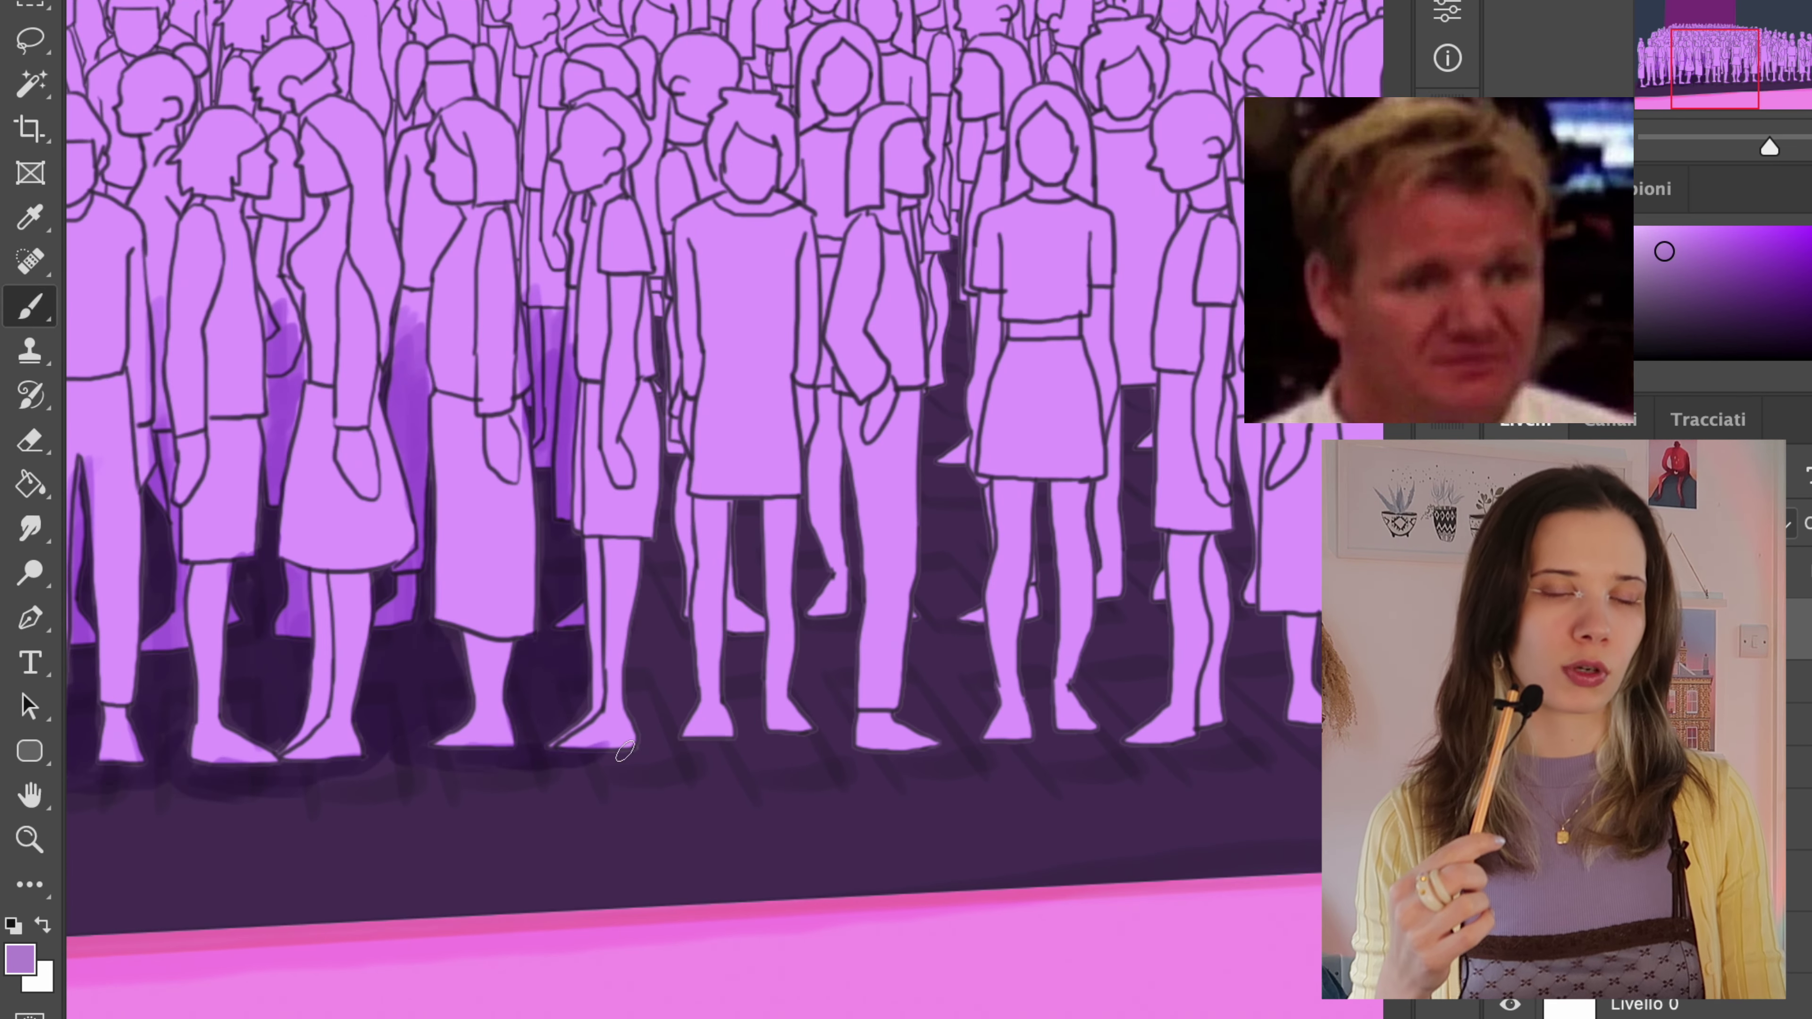
drag(674, 349, 655, 631)
scroll(715, 758, right, 3)
drag(690, 403, 614, 739)
mouse_move(691, 450)
mouse_down()
mouse_move(713, 756)
mouse_move(827, 735)
mouse_up()
scroll(827, 735, right, 6)
drag(521, 413, 548, 495)
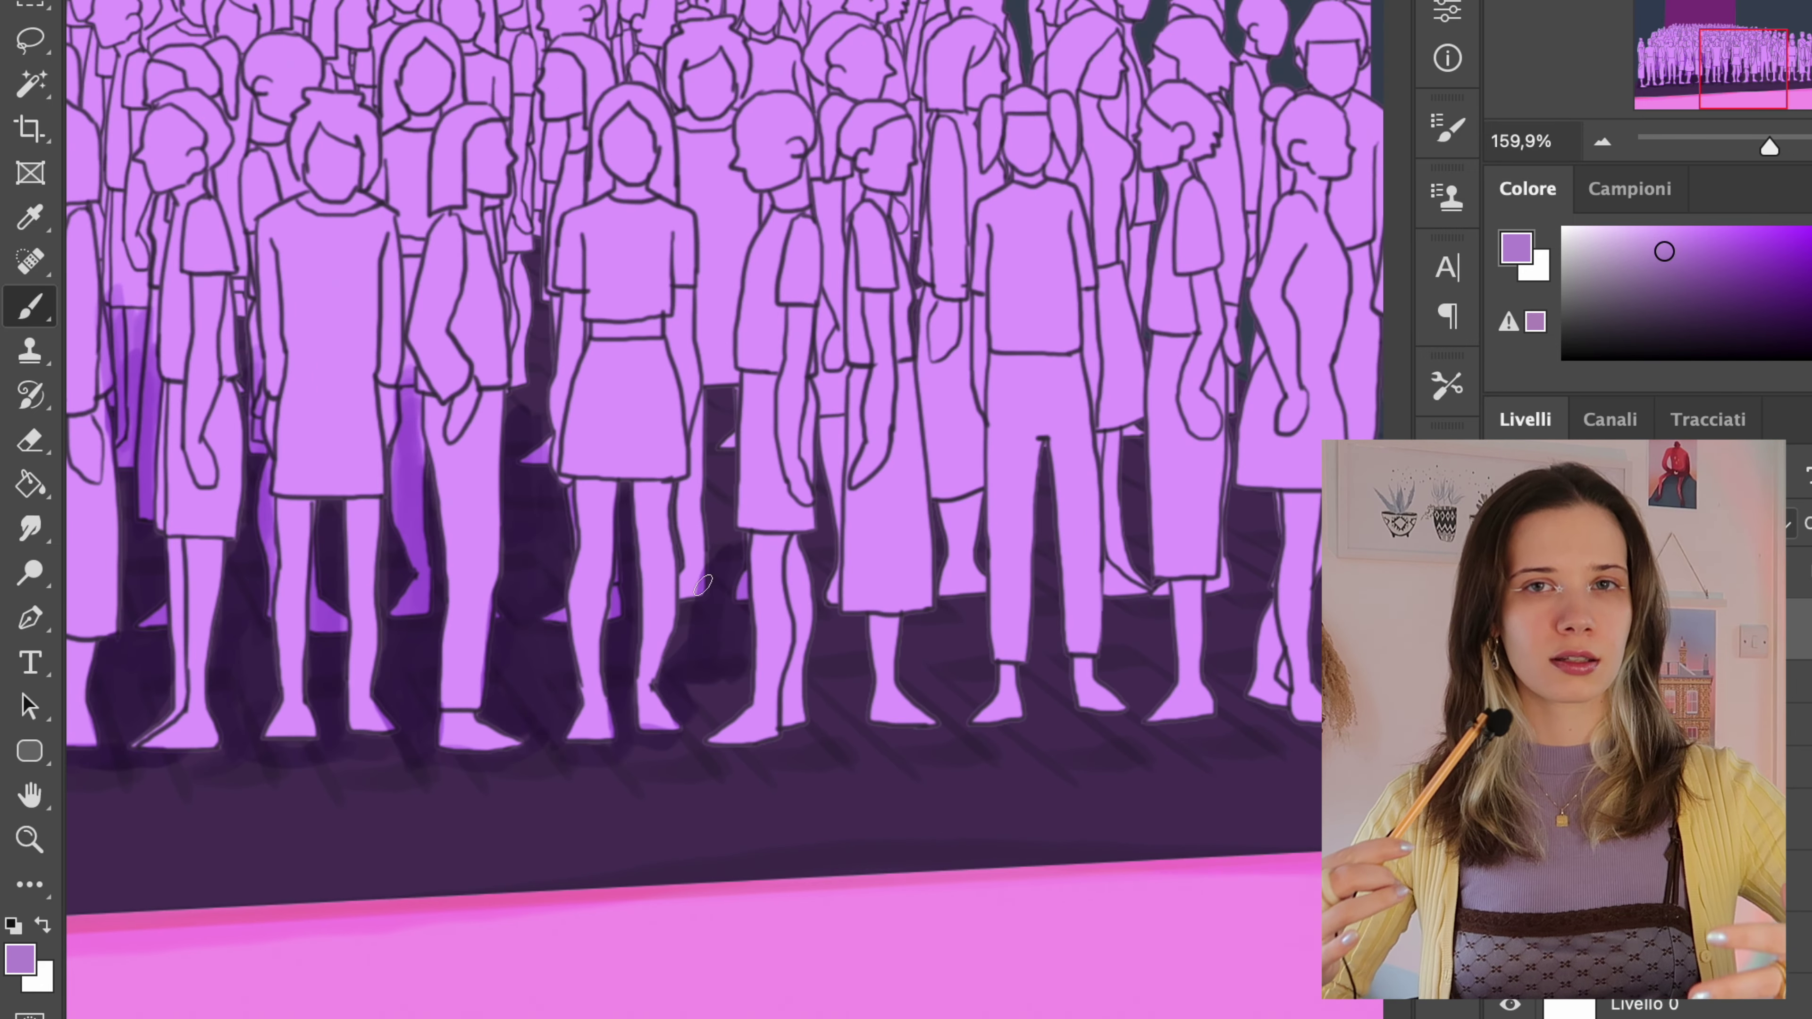
- Shade the background figures and floor gaps behind the front-row people right of centre in darker purple
scroll(902, 600, right, 5)
drag(606, 535, 610, 668)
drag(607, 391, 608, 476)
drag(741, 478, 721, 678)
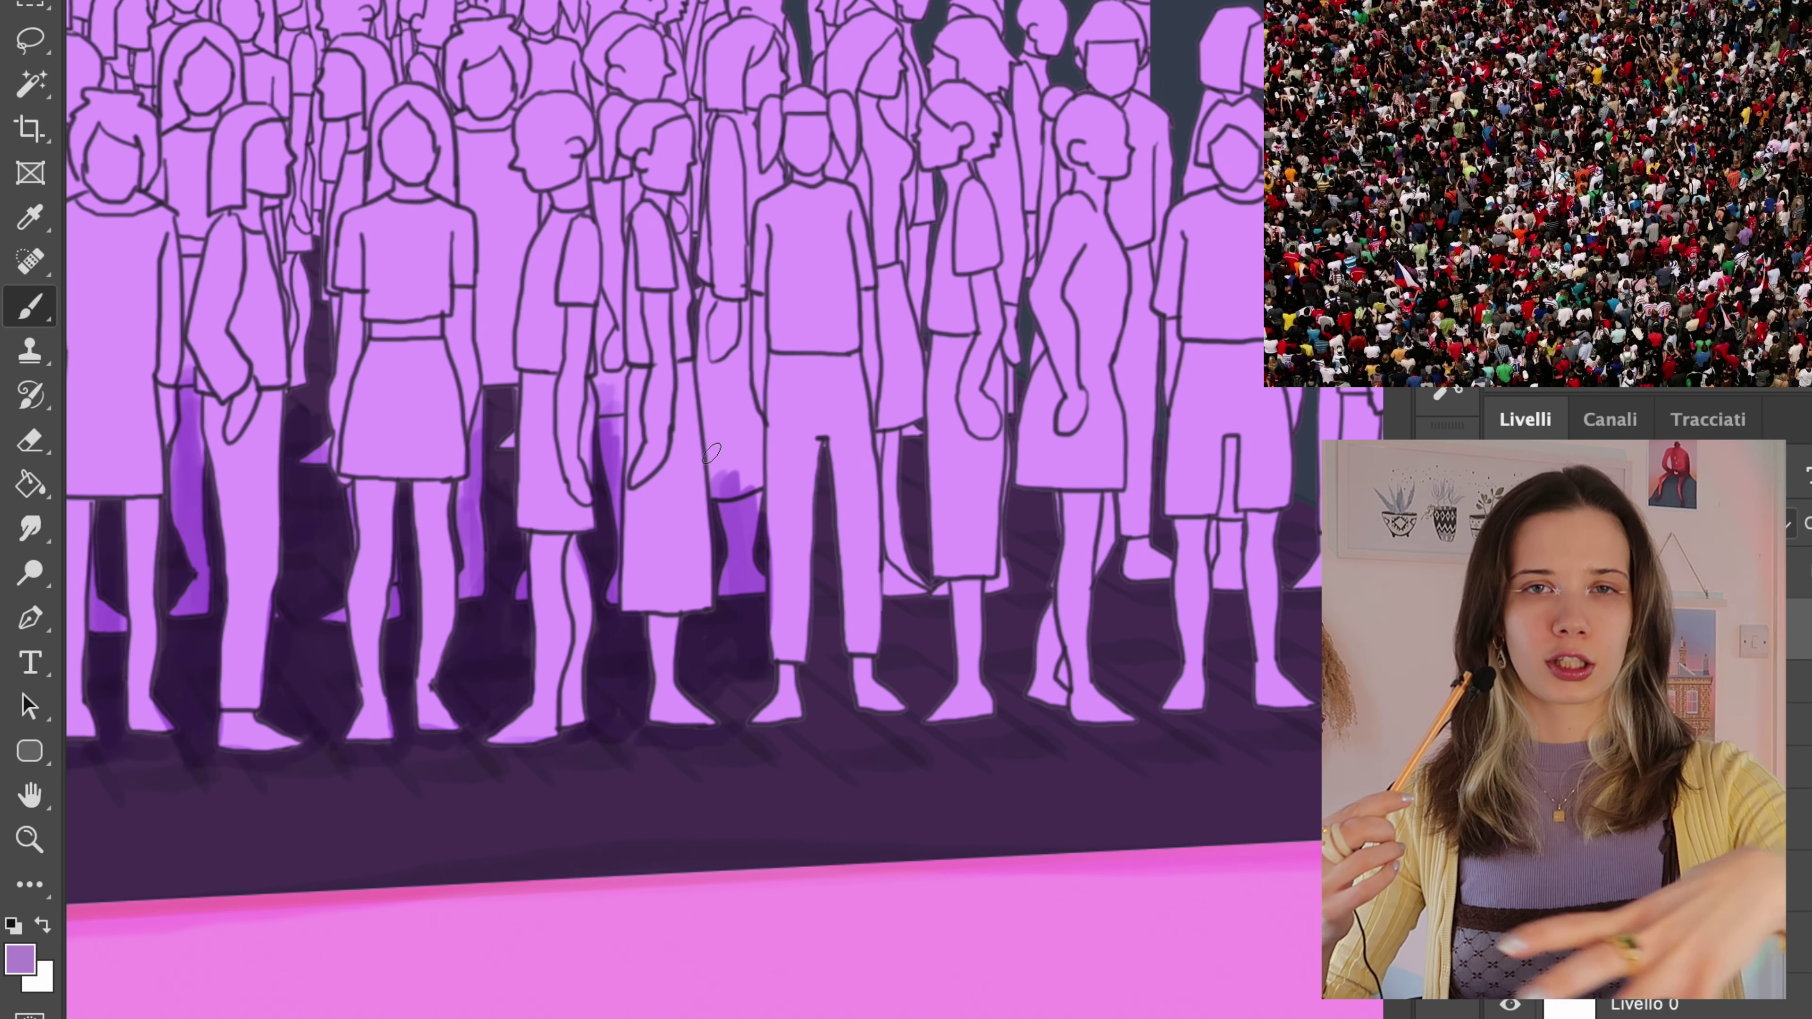
scroll(510, 437, right, 8)
mouse_move(738, 406)
mouse_down()
mouse_move(721, 518)
mouse_move(646, 662)
mouse_up()
drag(696, 535, 681, 706)
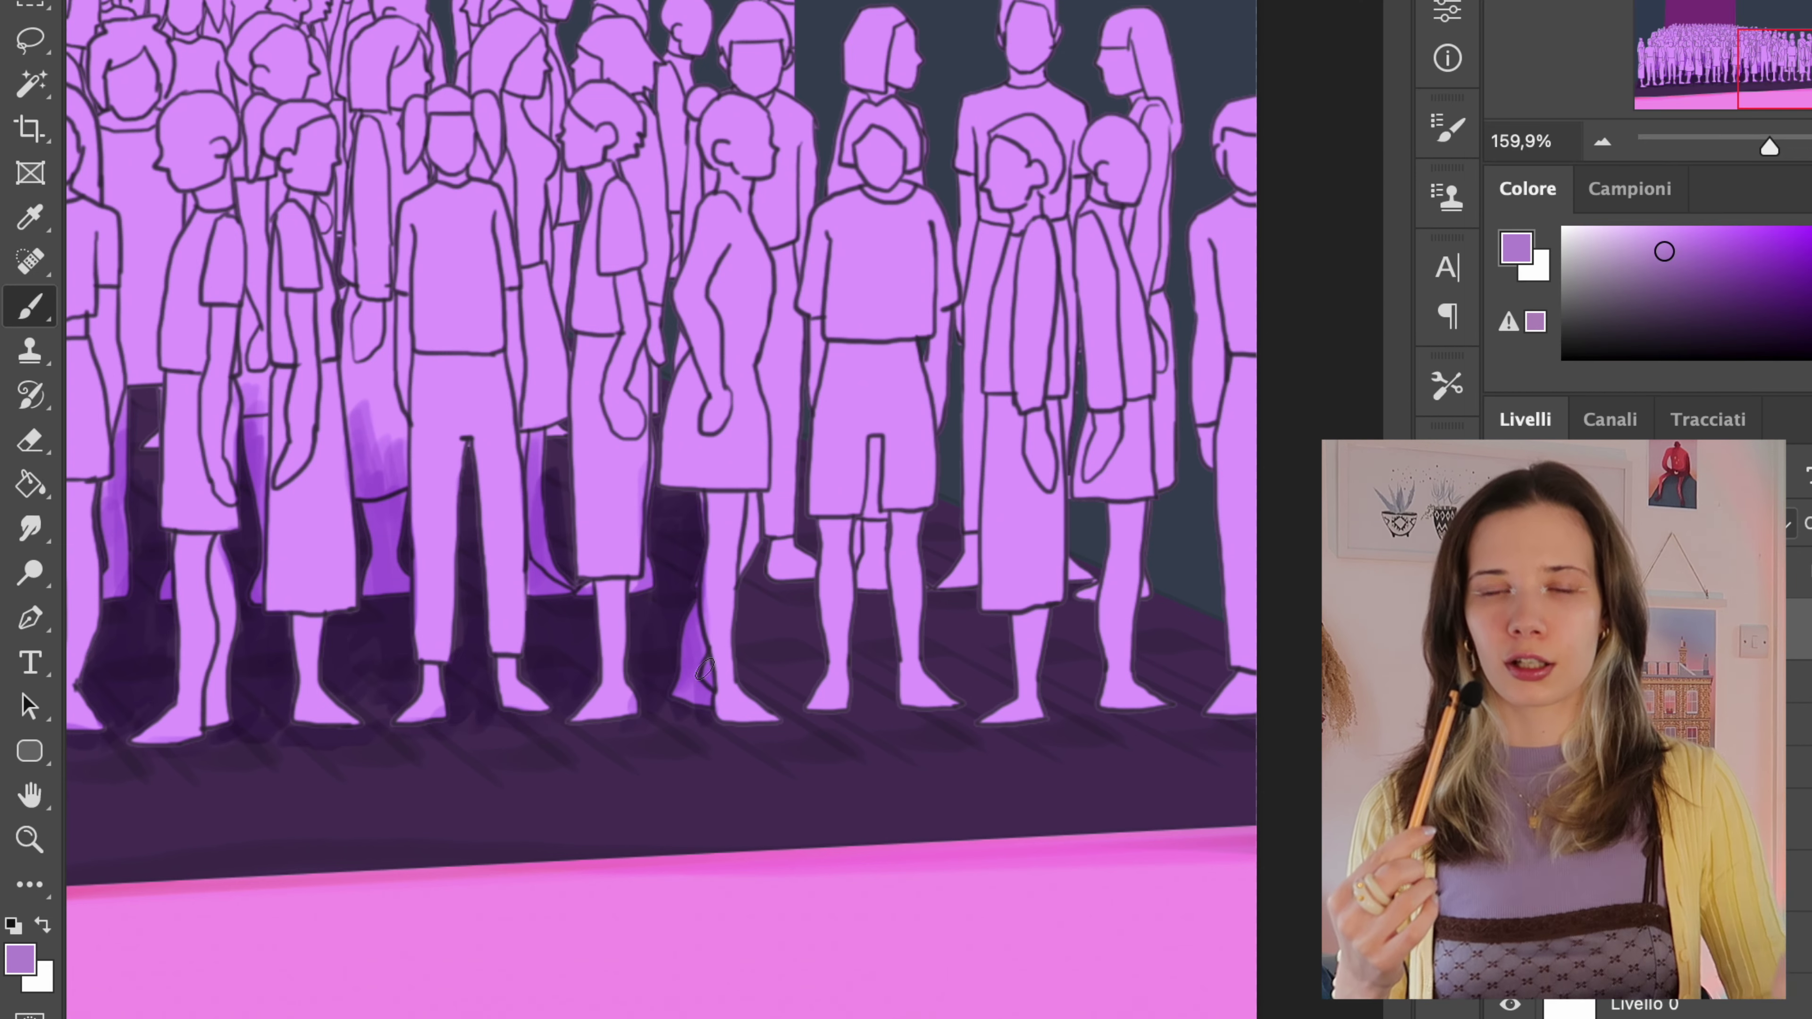
- Finish the purple shadows behind the front-row figures at the far right end of the crowd
scroll(562, 463, right, 4)
mouse_move(649, 553)
mouse_down()
mouse_move(642, 470)
mouse_move(617, 678)
mouse_up()
scroll(518, 405, right, 3)
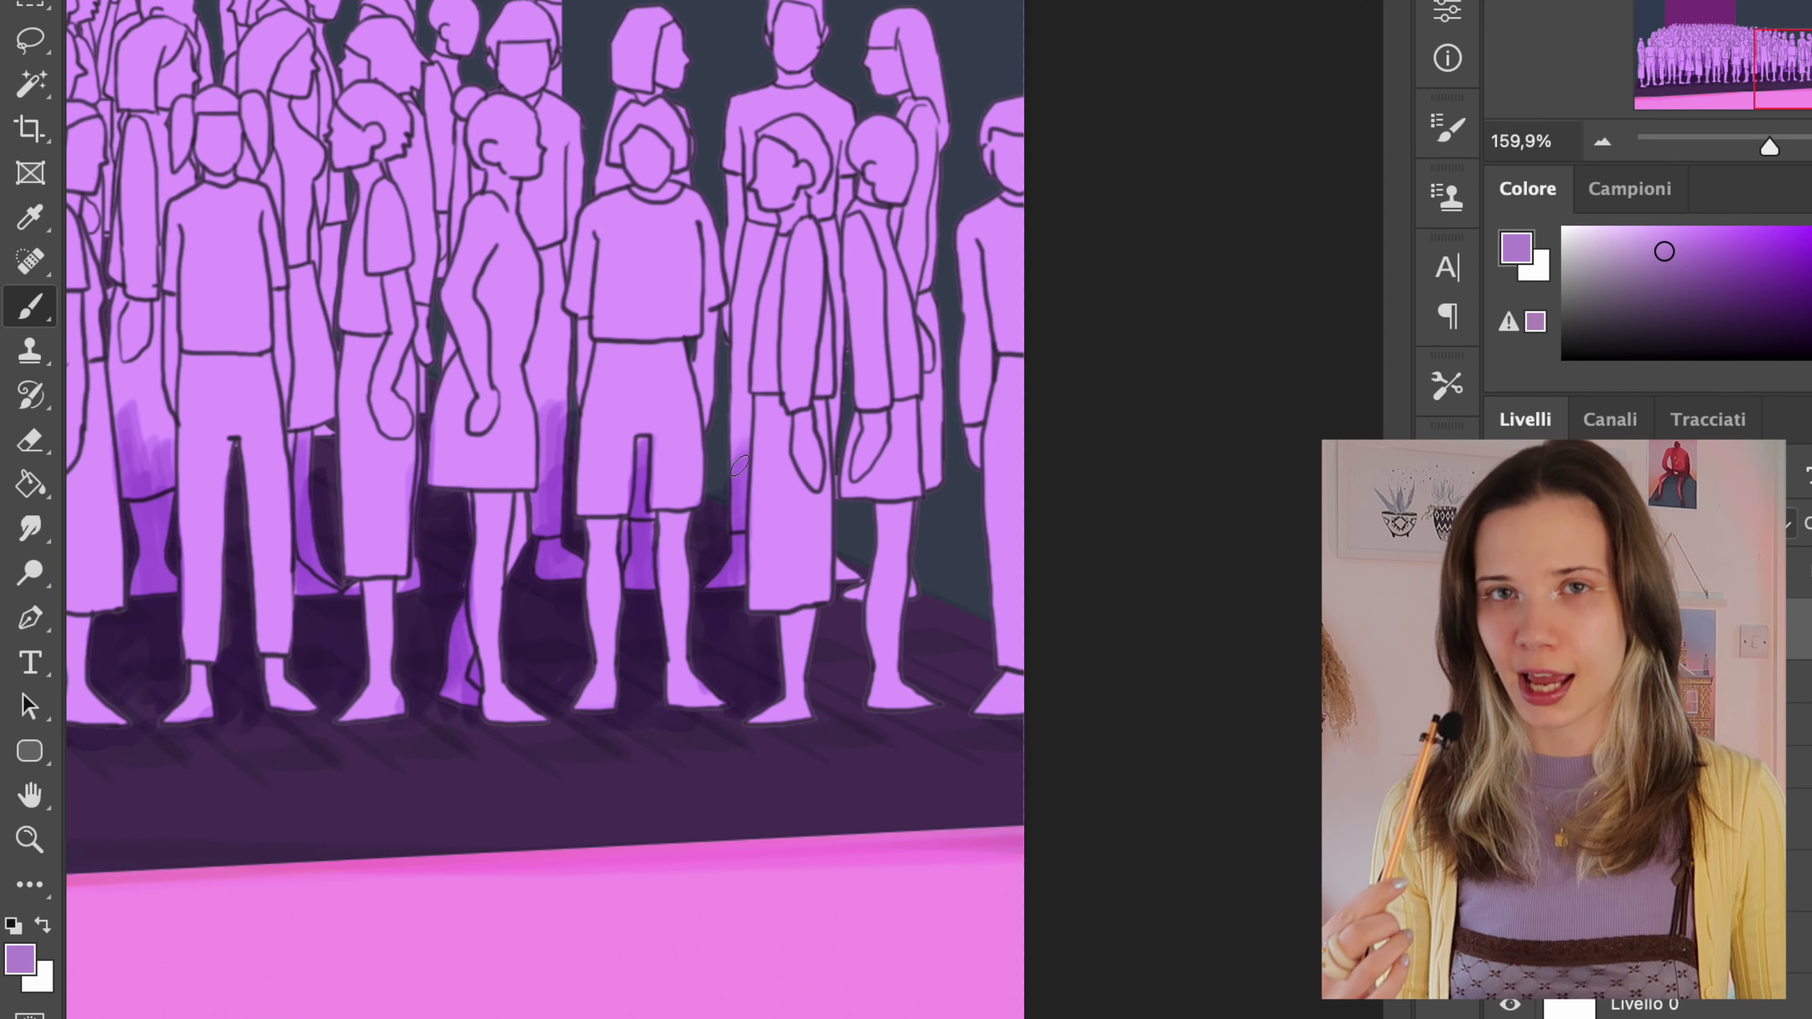
key(ctrl+0)
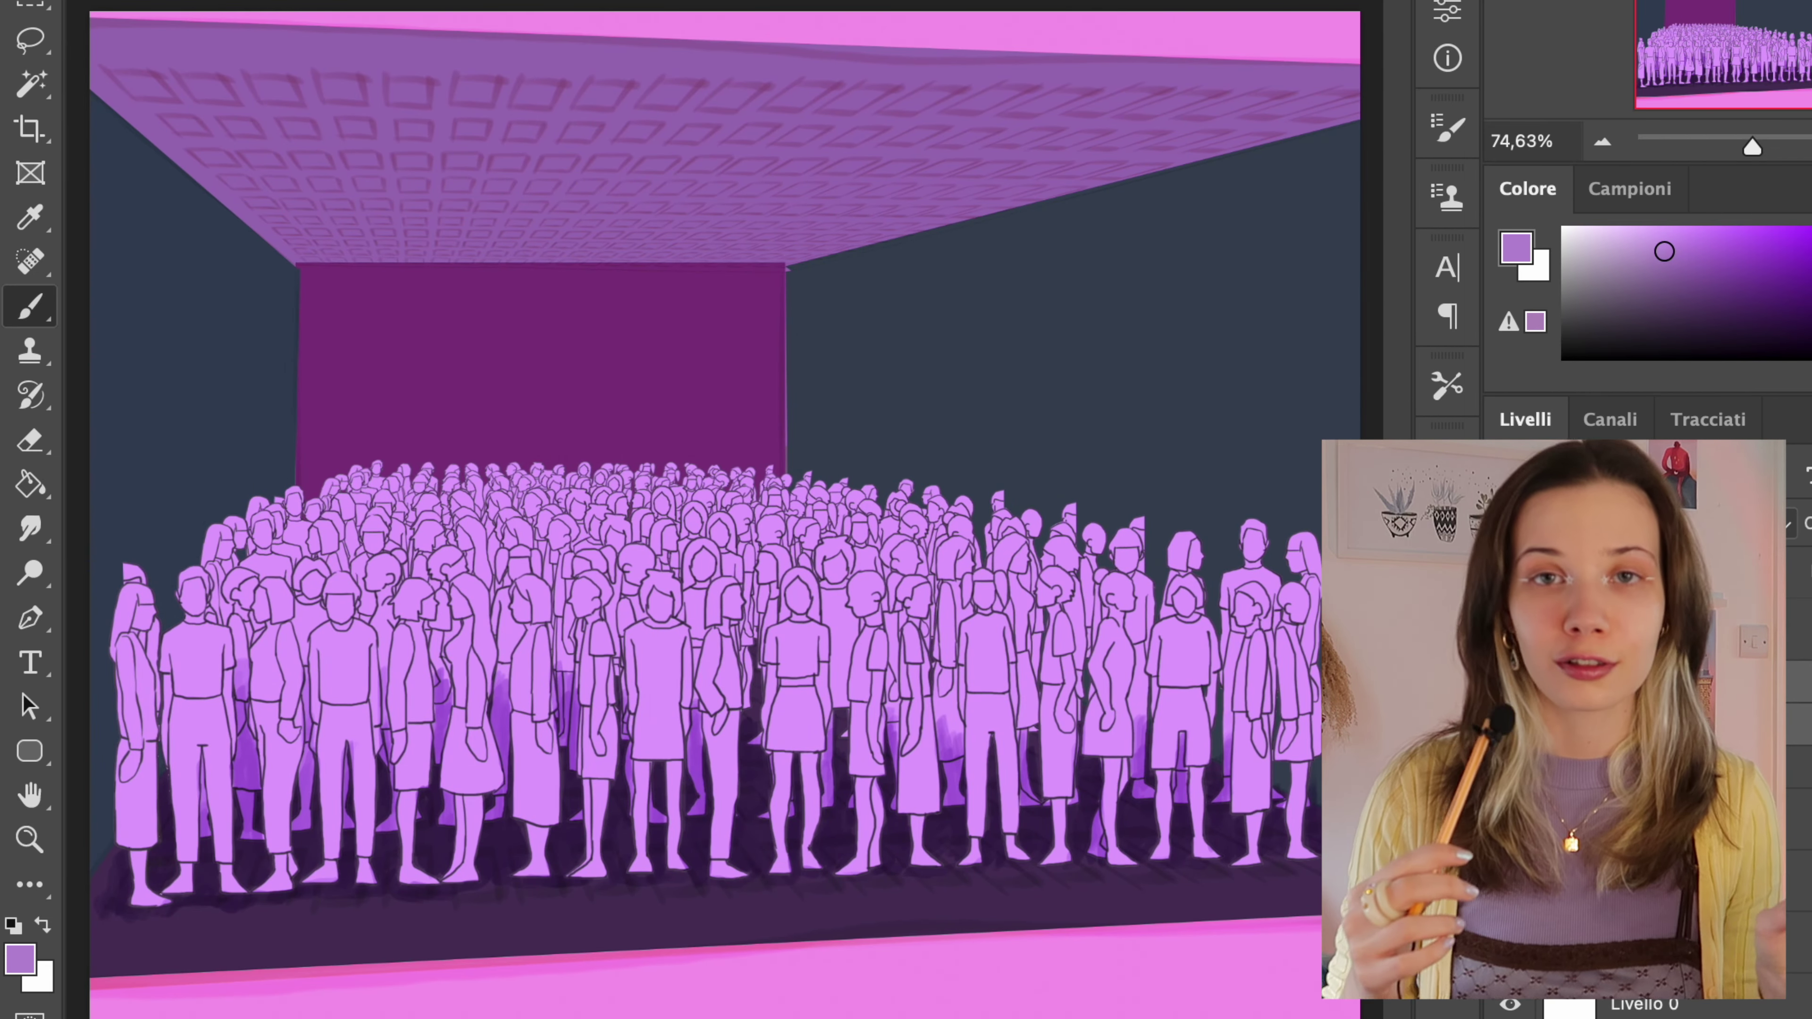
- Turn the layer above the crowd into a clipping mask so its paint stays inside the figures
right_click(1676, 678)
click(1455, 562)
right_click(1704, 678)
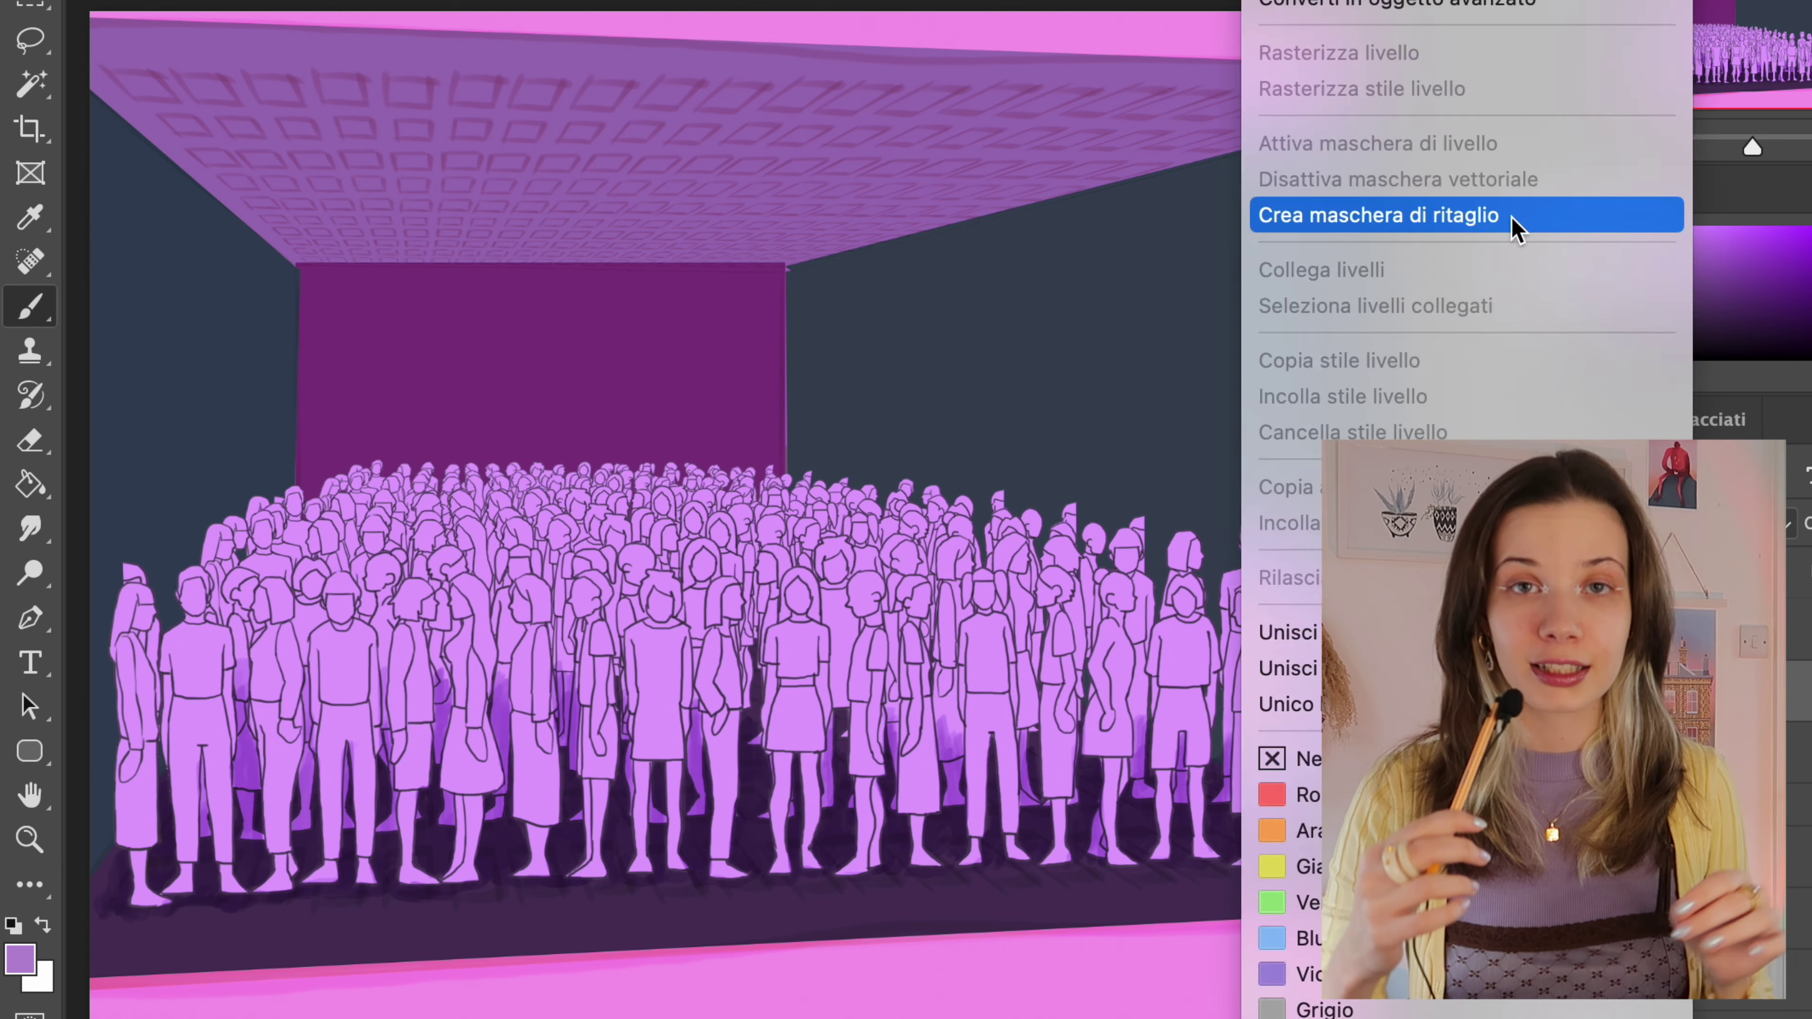
click(1512, 226)
- Paint a broad soft purple glow over the back of the crowd with an enlarged brush and change the layer's blend mode
right_click(876, 385)
key(Return)
key(bracketright)
key(bracketright)
key(bracketright)
drag(300, 556, 659, 553)
click(1633, 523)
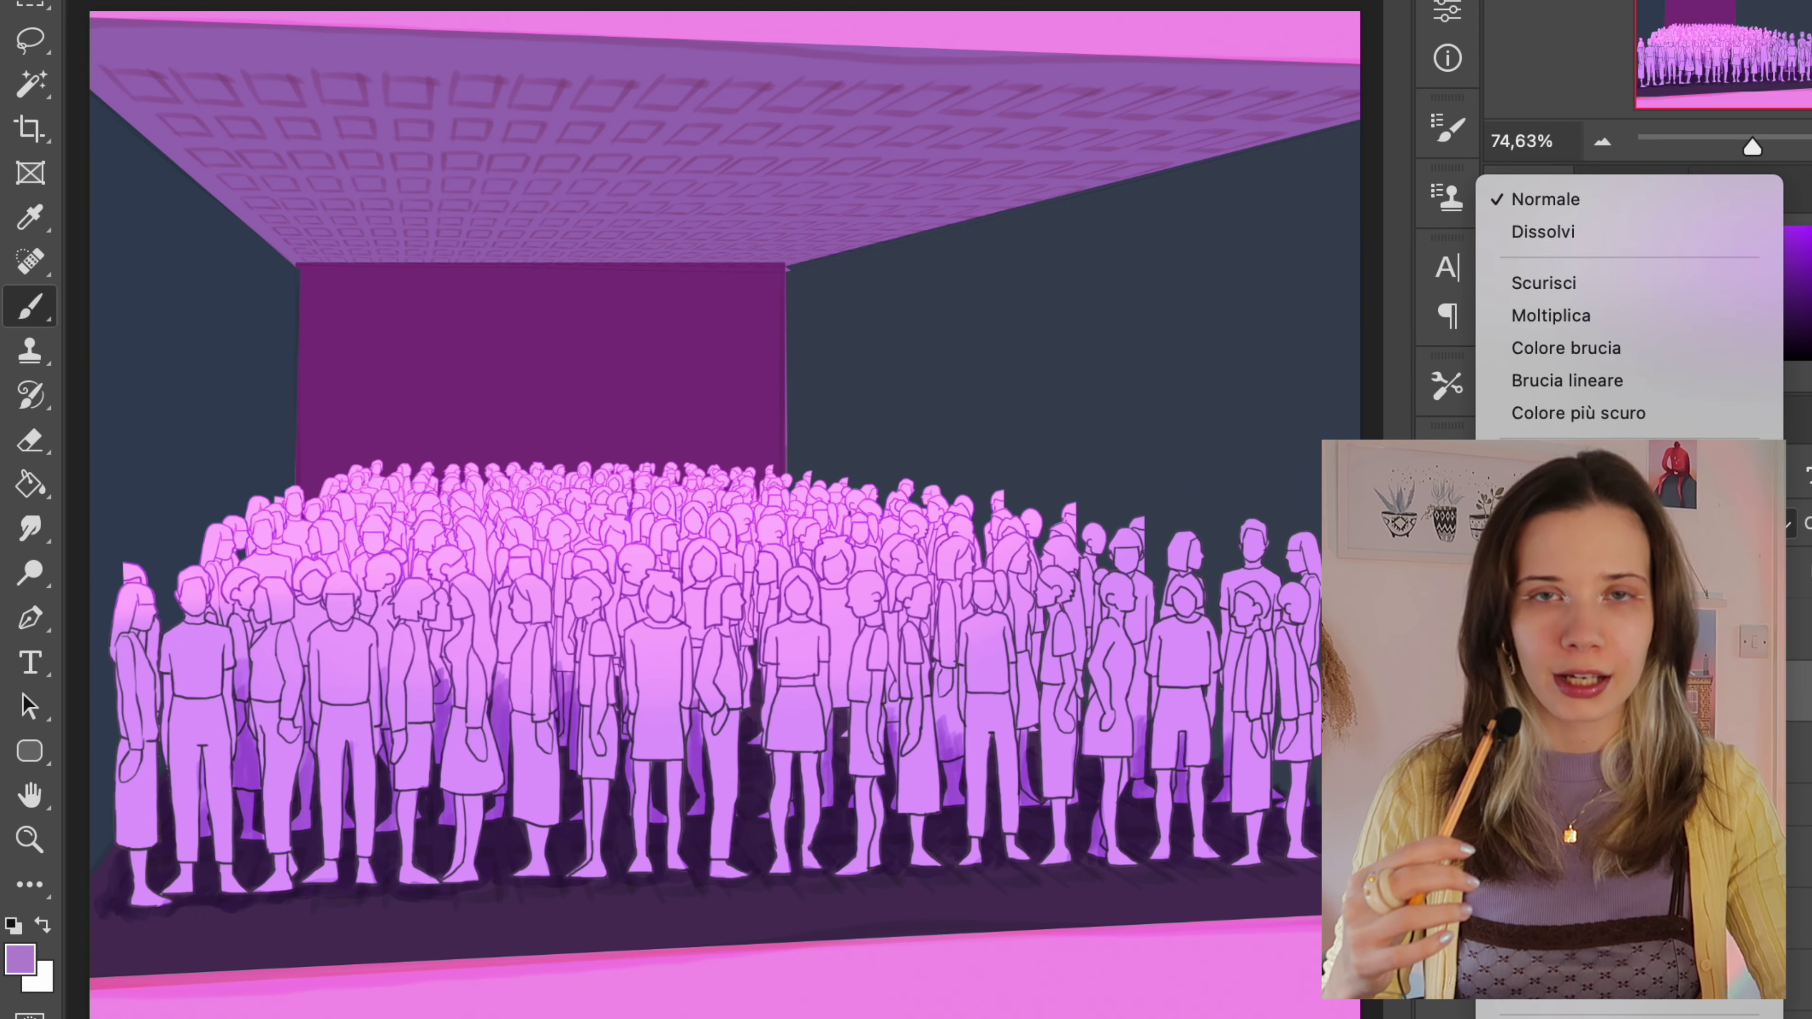
click(1569, 502)
- Recolour the glow over the crowd to cyan by adjusting its hue, saturation and lightness
click(1676, 628)
click(1797, 691)
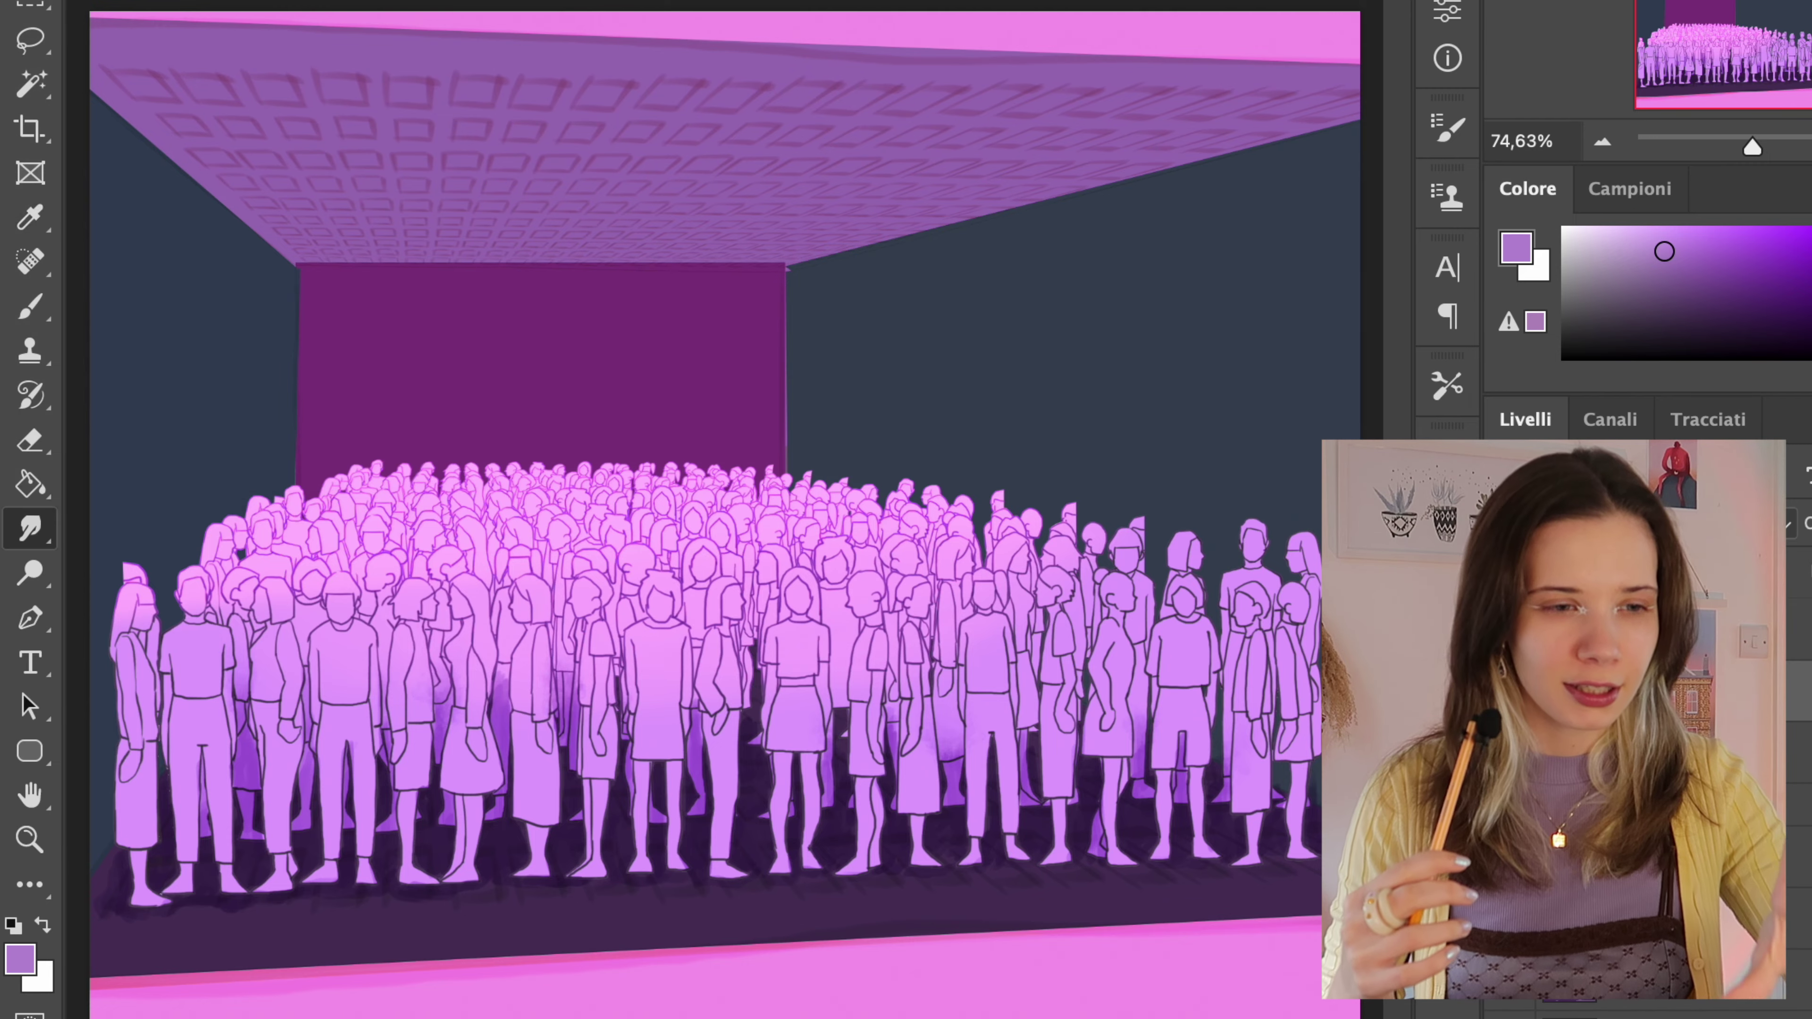
key(ctrl+u)
drag(1417, 58, 1303, 59)
drag(1418, 138, 1478, 138)
drag(1417, 217, 1376, 218)
key(Return)
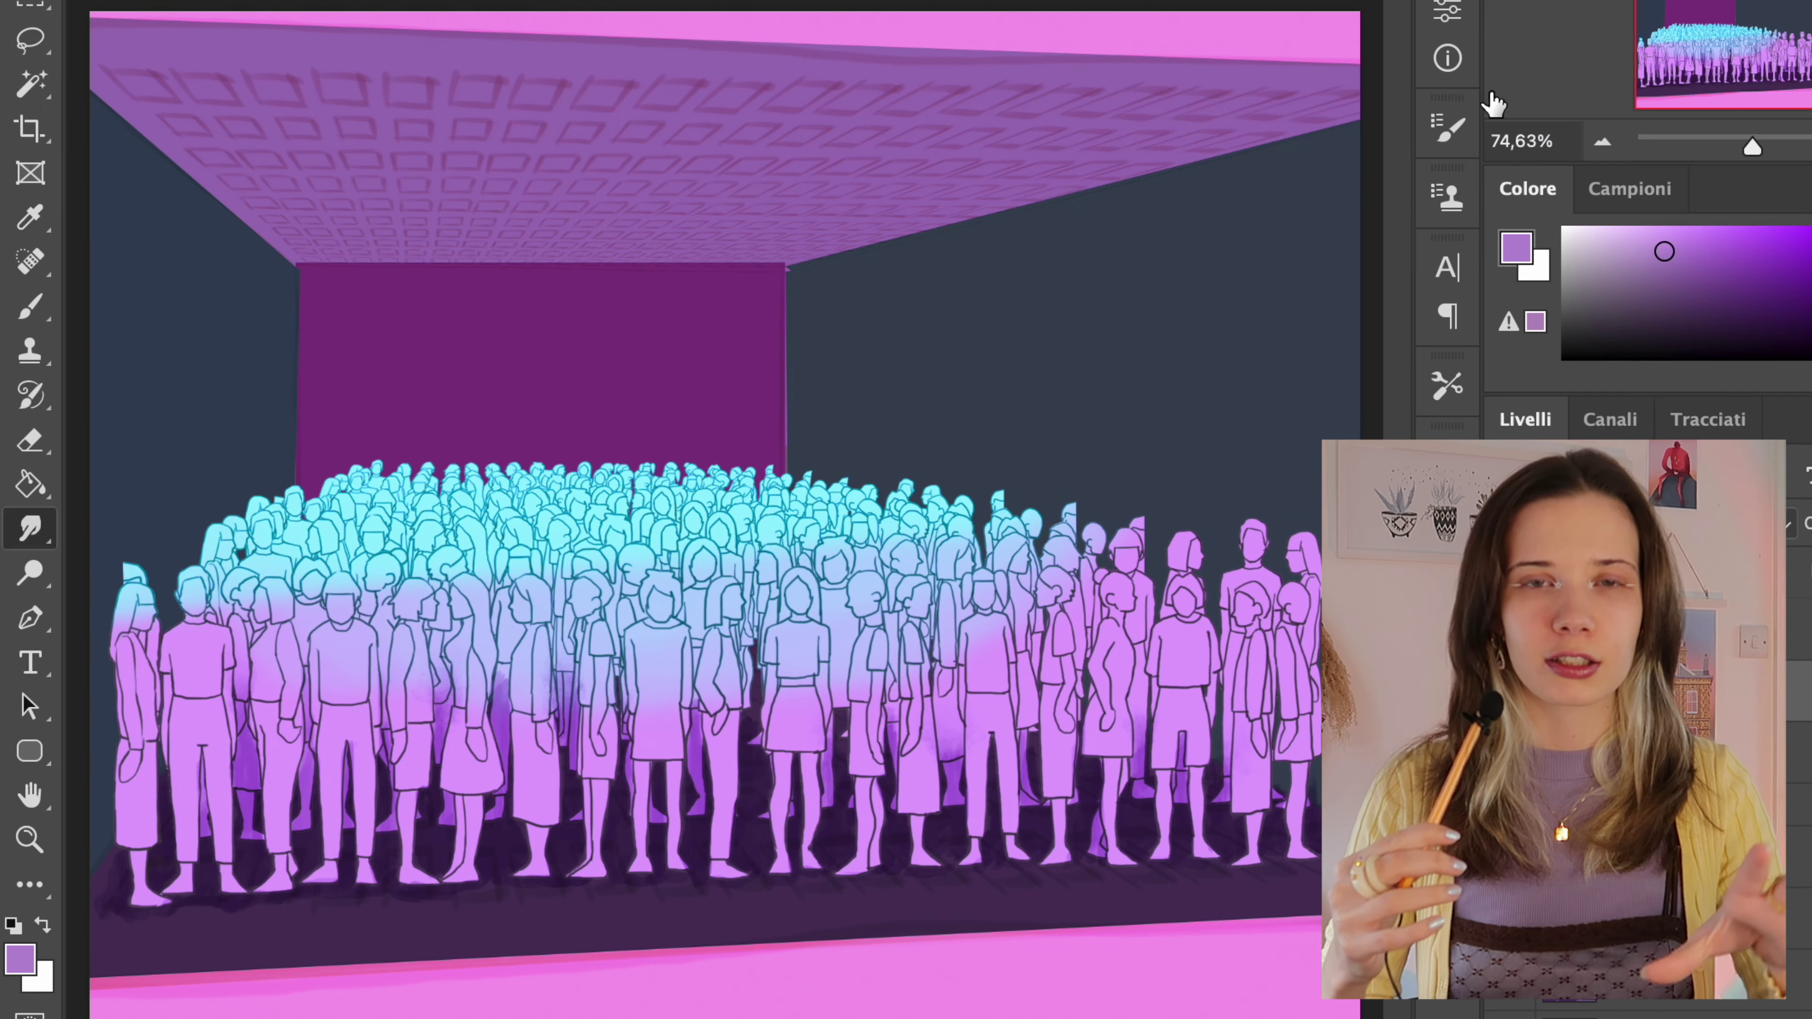
- Sample the figures' light purple and choose the brush preset Pressione, Opacità e Flusso rotondo duro for retouching the crowd
key(b)
alt+click(837, 493)
scroll(834, 449, up, 3)
alt+click(855, 542)
right_click(813, 347)
scroll(1070, 835, down, 3)
click(1063, 832)
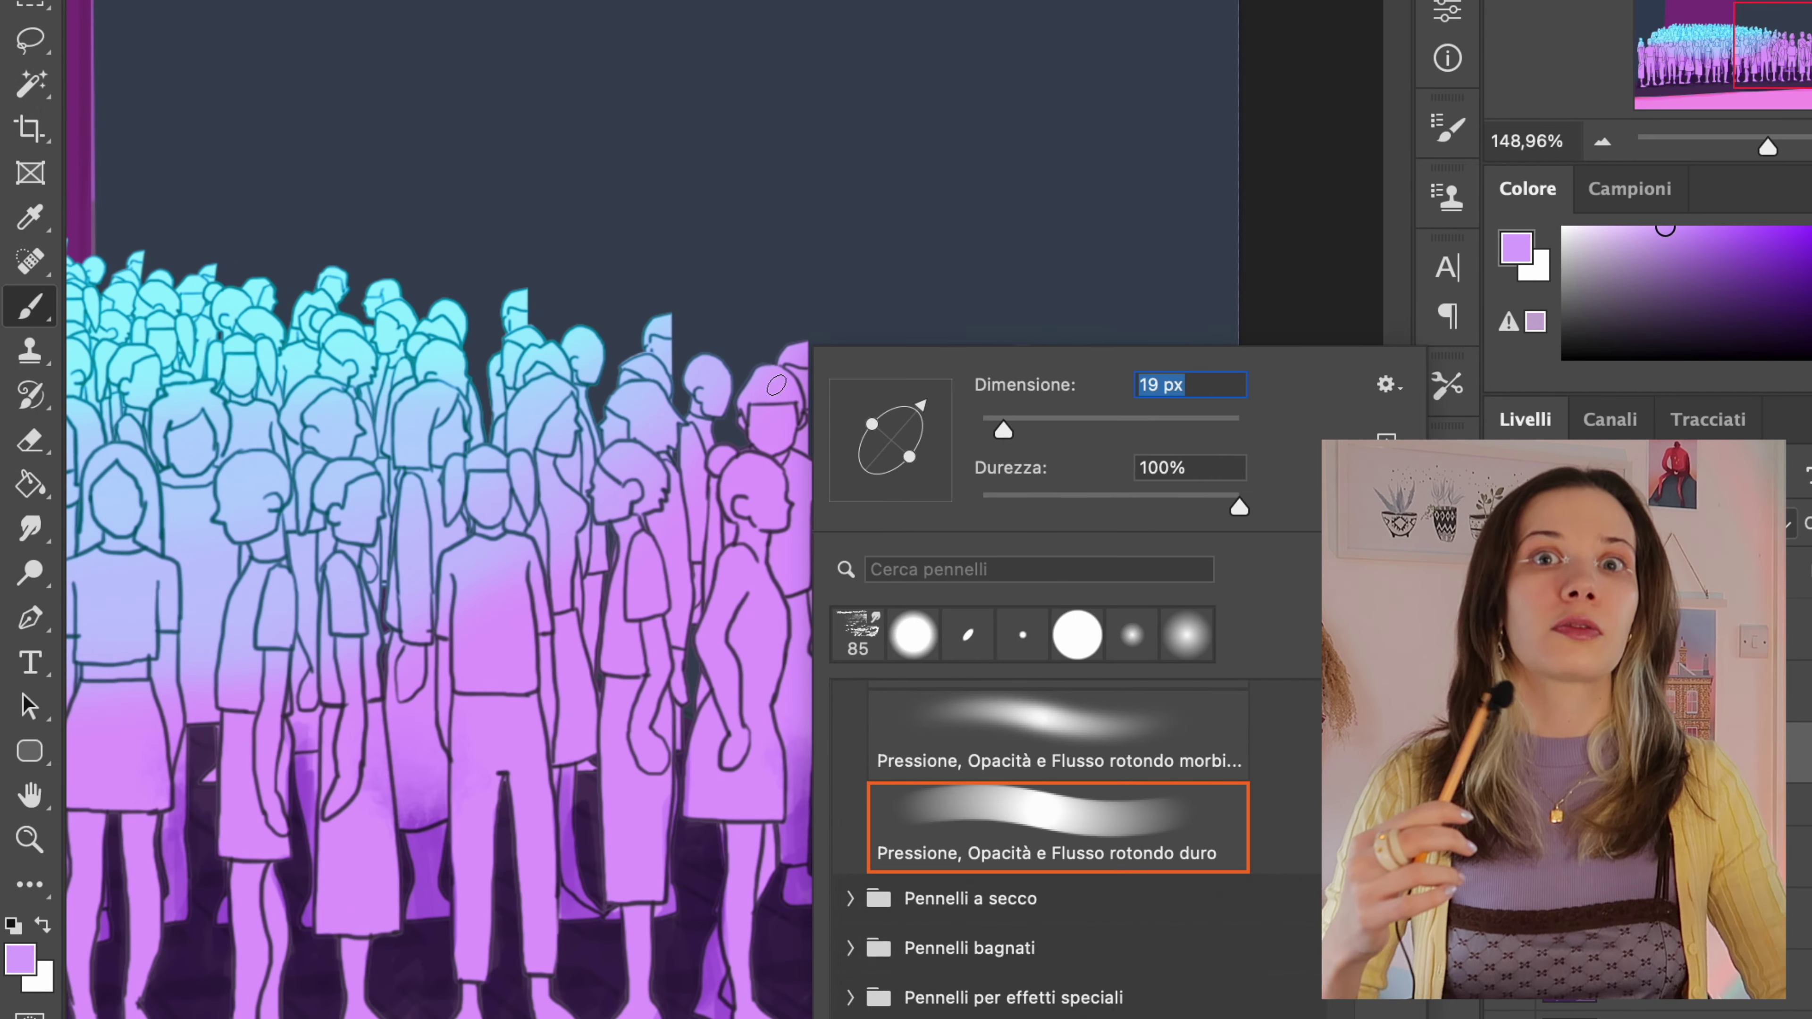
key(Return)
key(e)
scroll(507, 296, left, 10)
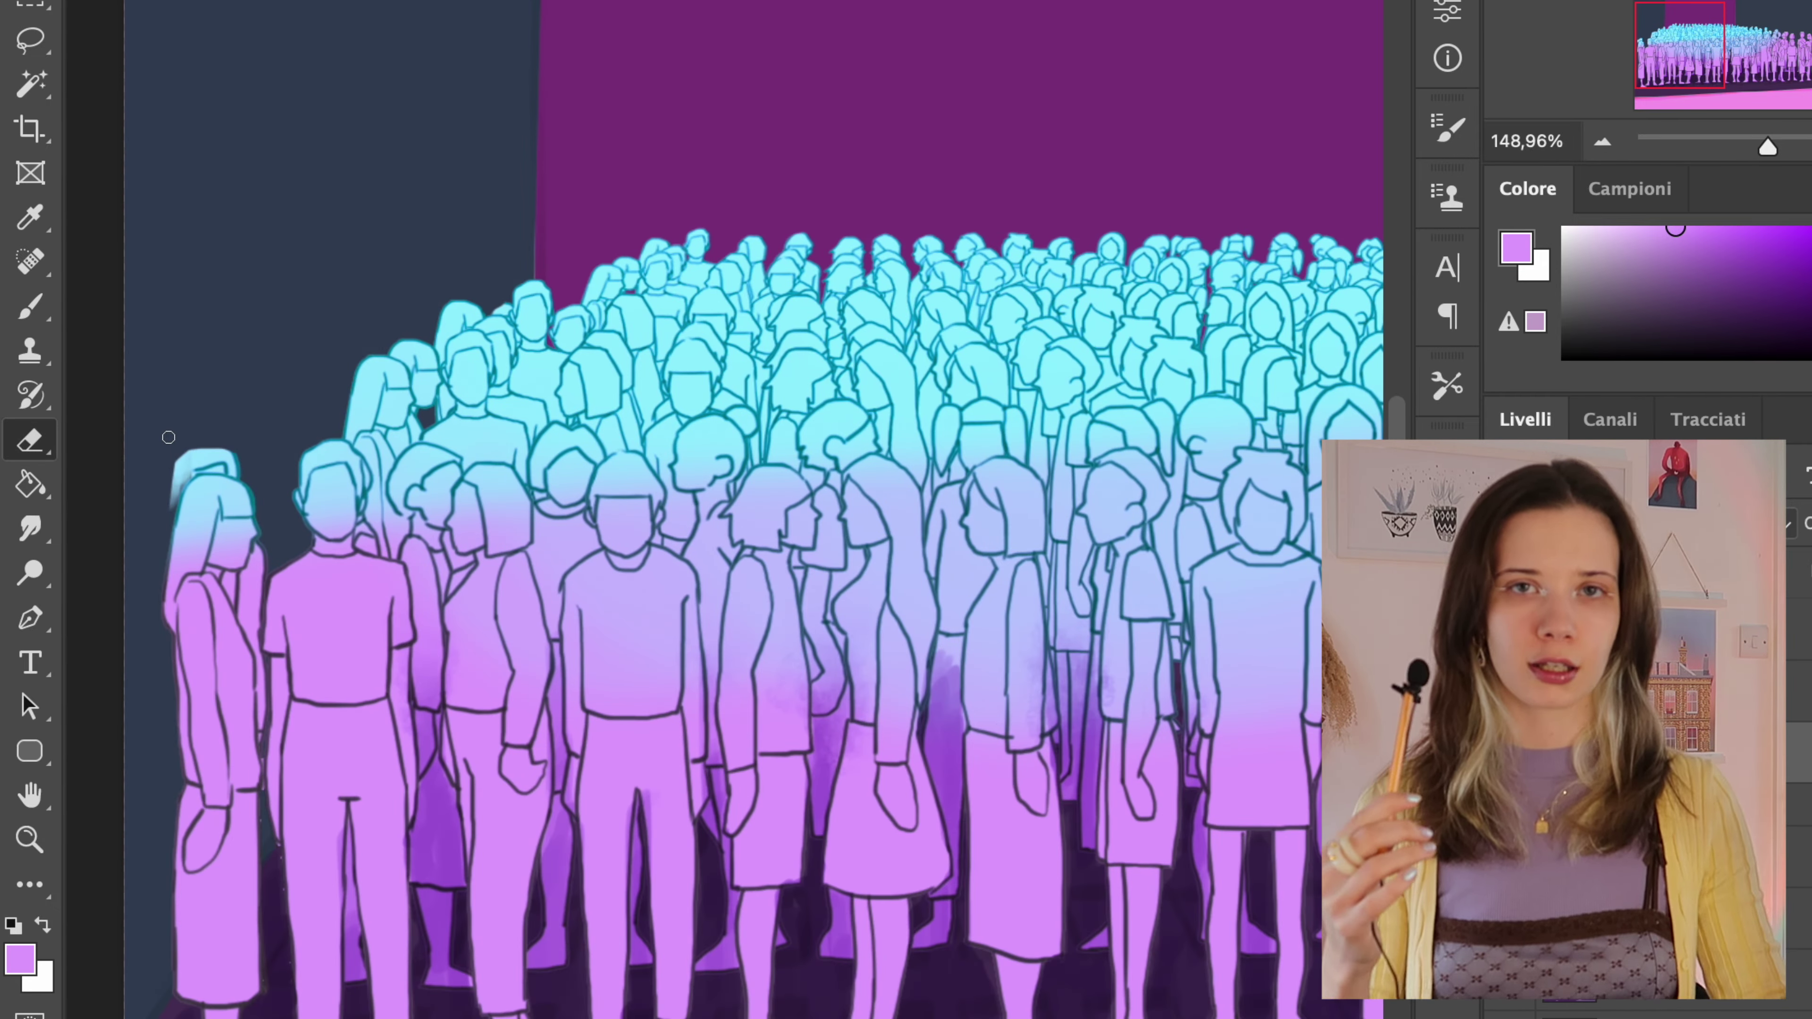
- Pick a muted grey-teal shadow colour and adjust the shape of the brush tip
scroll(169, 437, down, 3)
key(b)
alt+click(792, 499)
scroll(991, 412, up, 5)
click(1634, 271)
right_click(761, 391)
mouse_move(827, 300)
mouse_down()
mouse_move(774, 407)
mouse_move(923, 394)
mouse_up()
key(Escape)
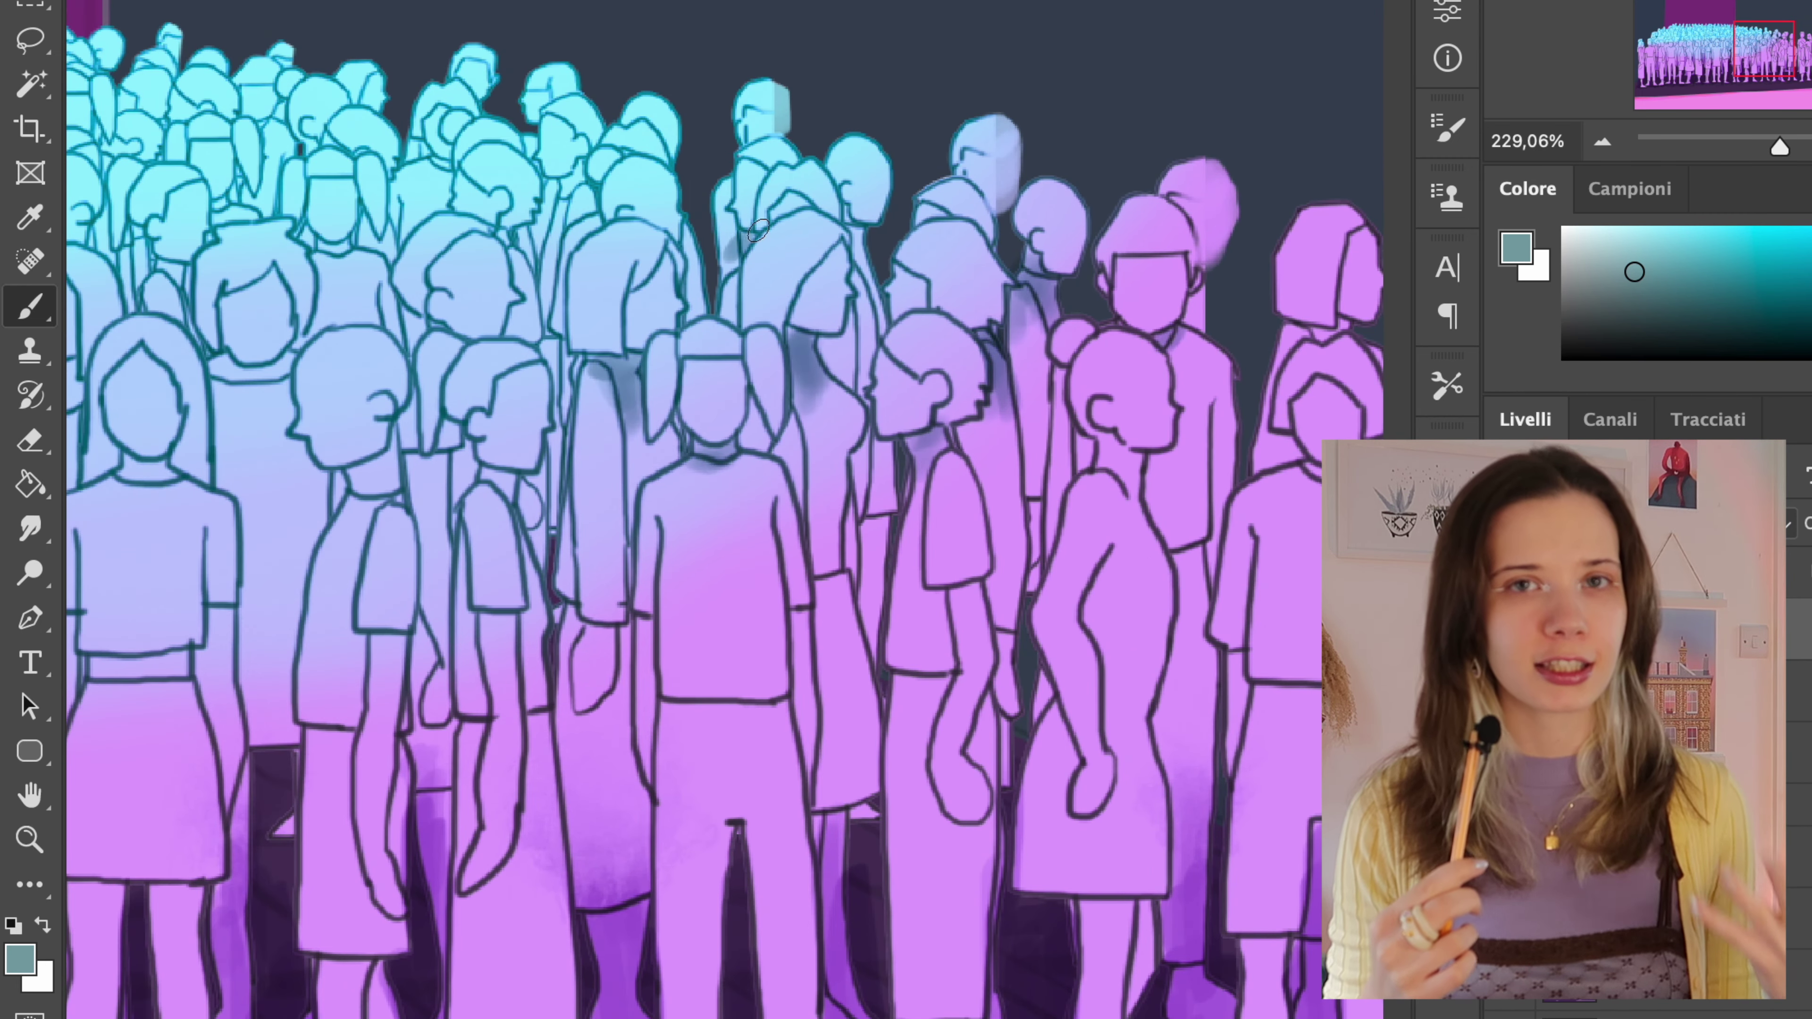
- Shade the hair, necks and gaps of the figures right of the crowd's centre in muted grey-teal
scroll(758, 228, left, 3)
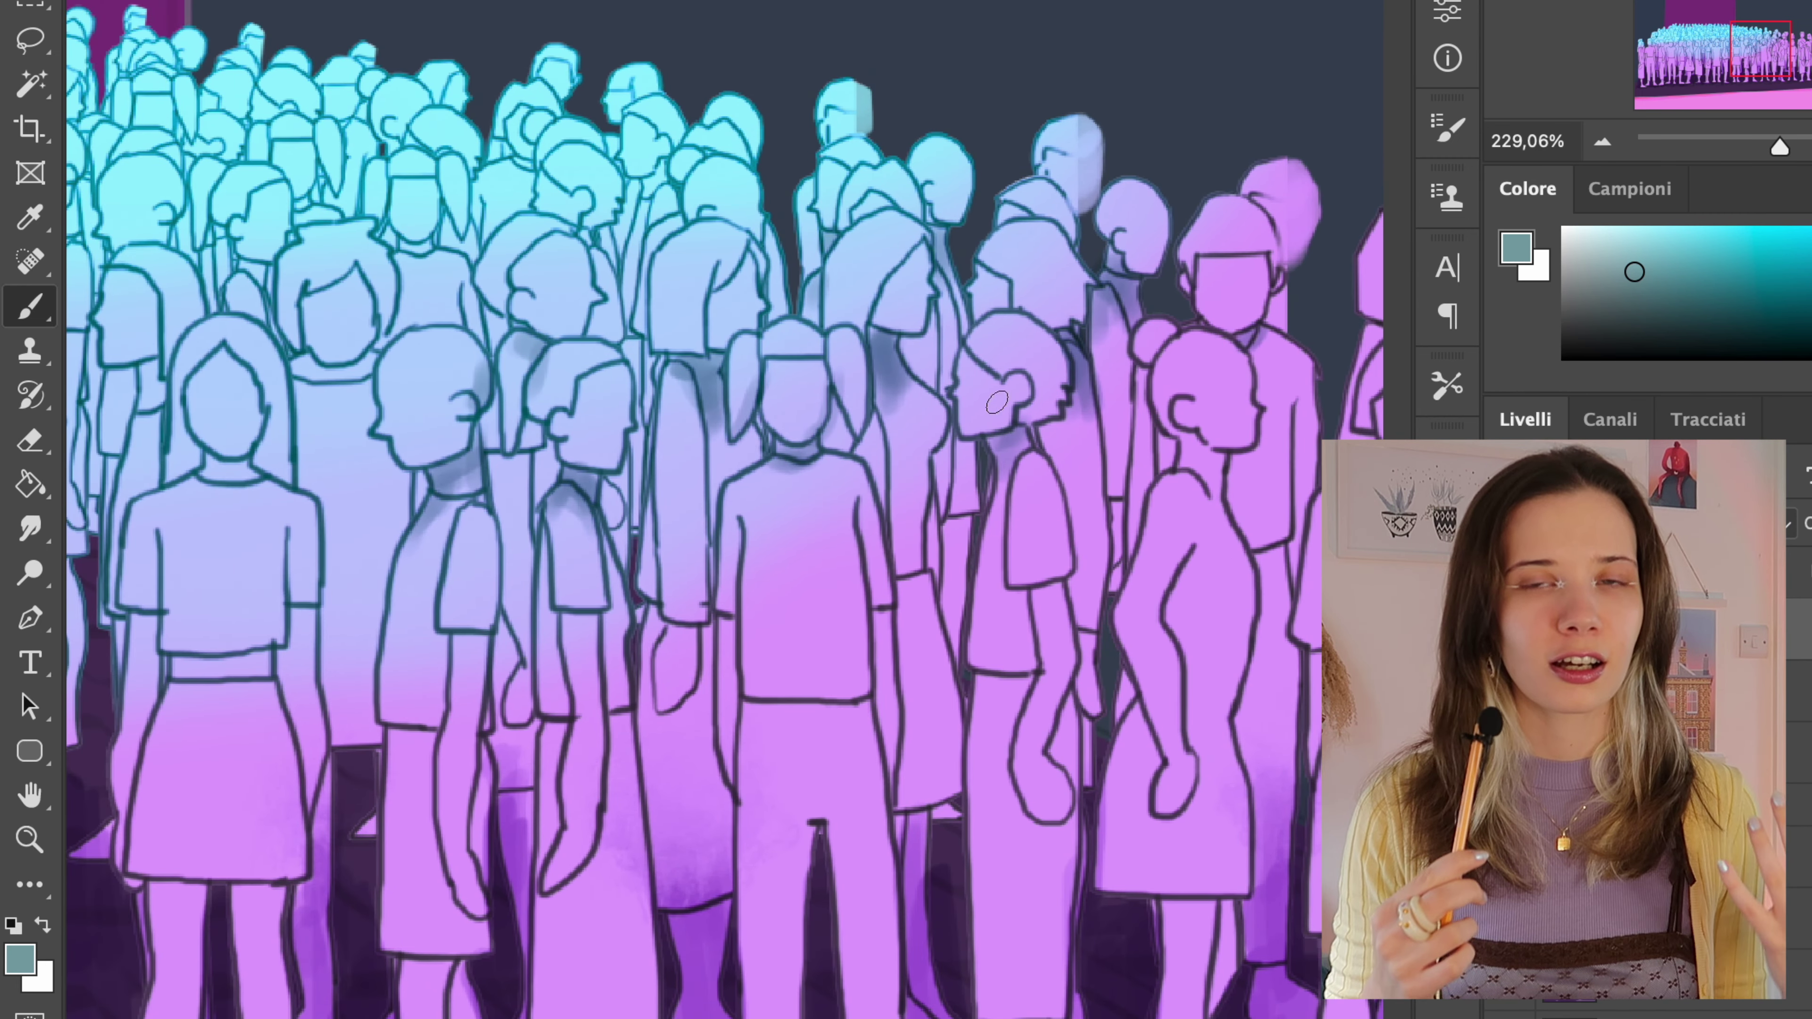
scroll(753, 252, left, 10)
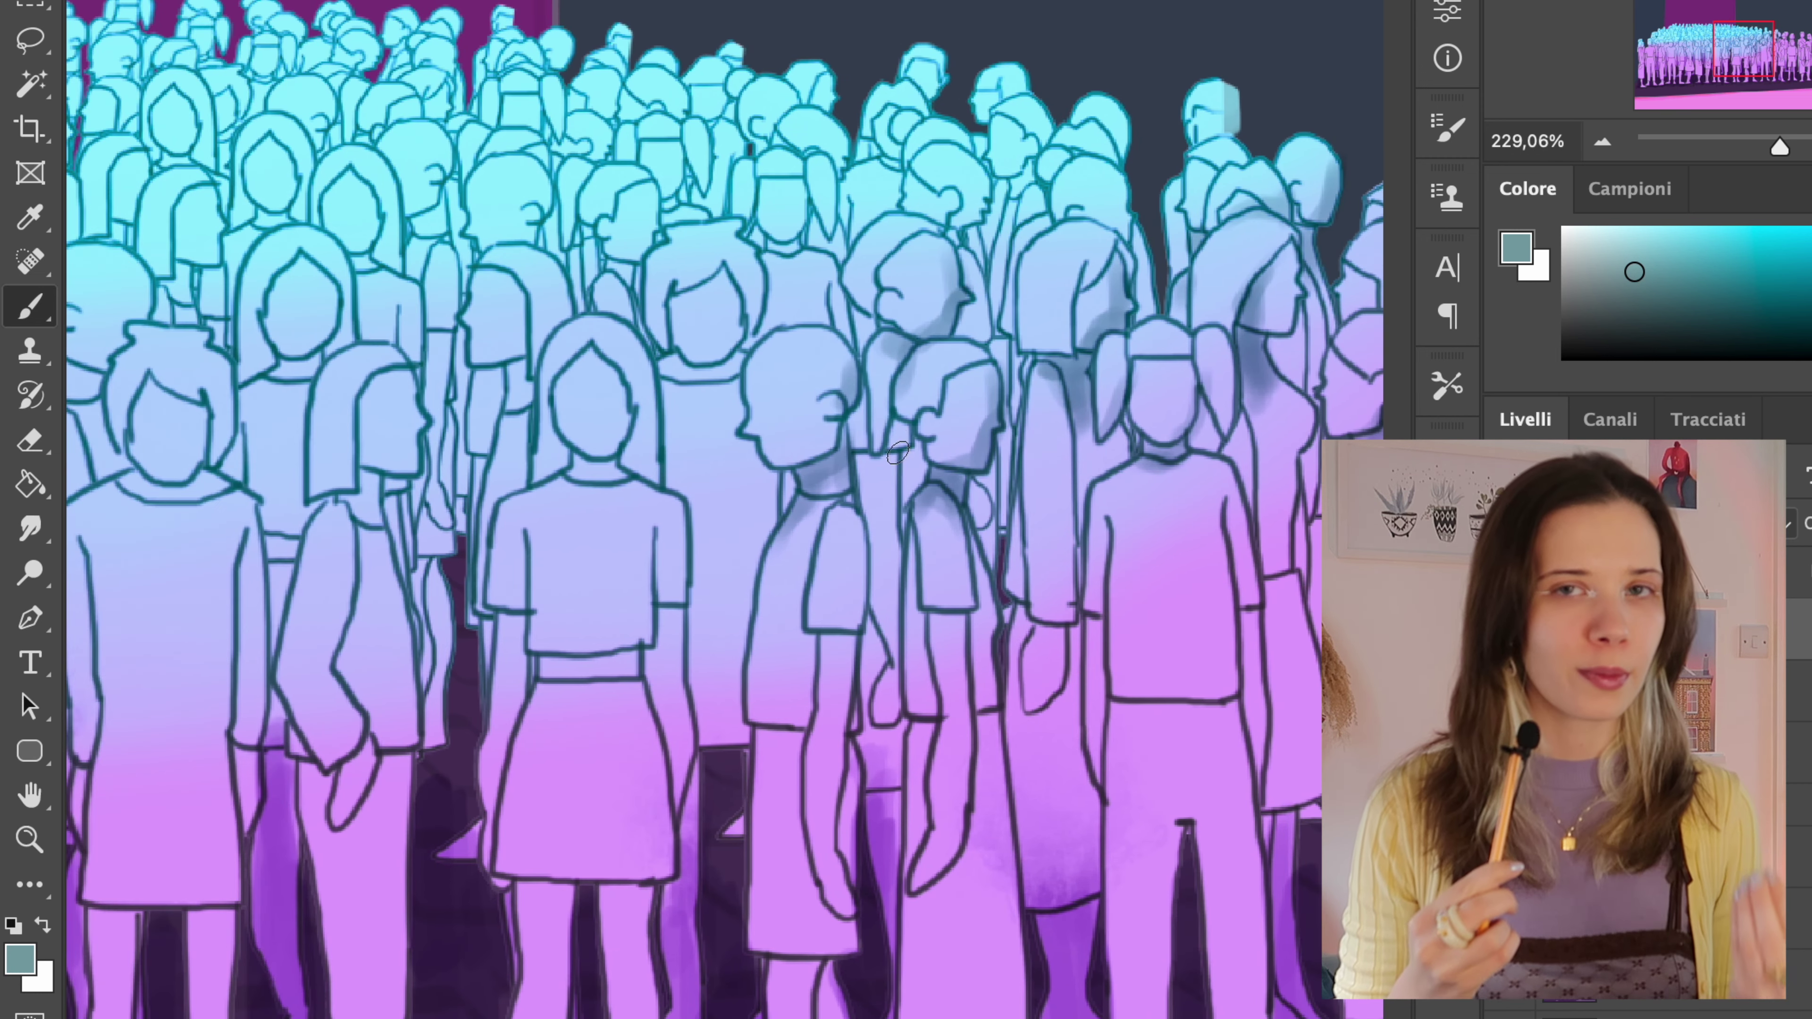
scroll(970, 251, left, 4)
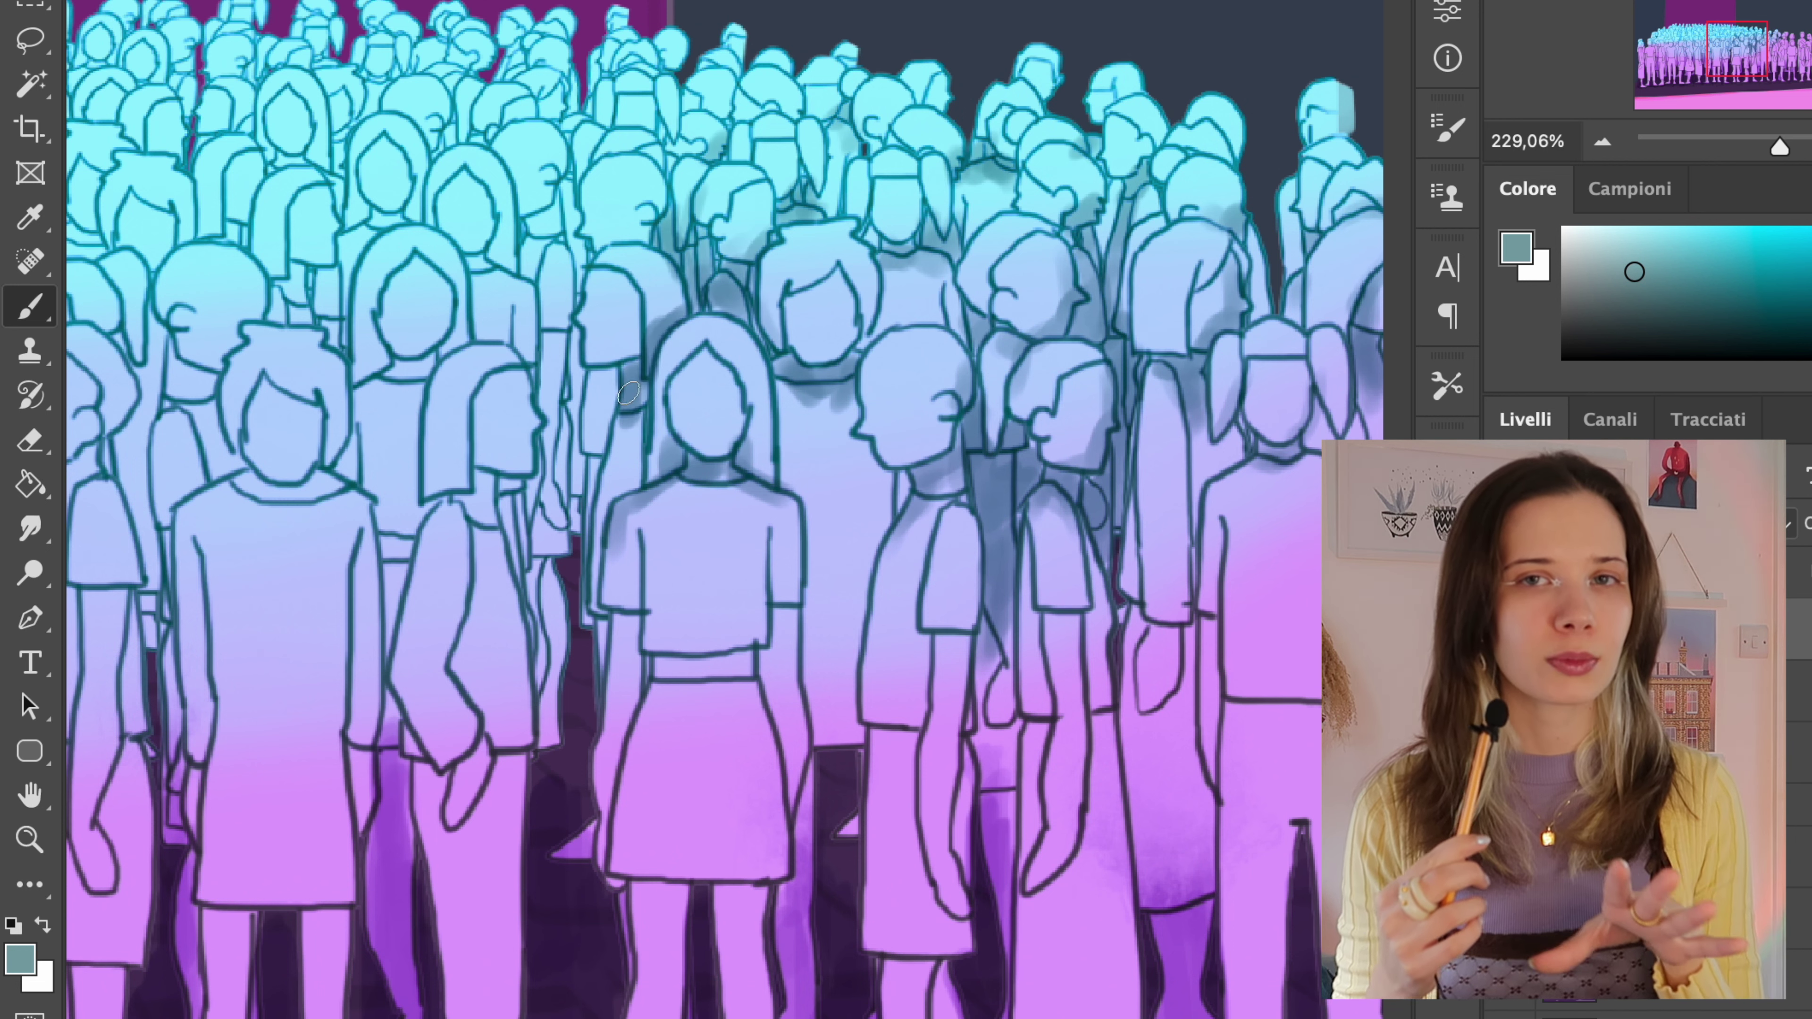
scroll(628, 391, left, 7)
scroll(689, 508, left, 5)
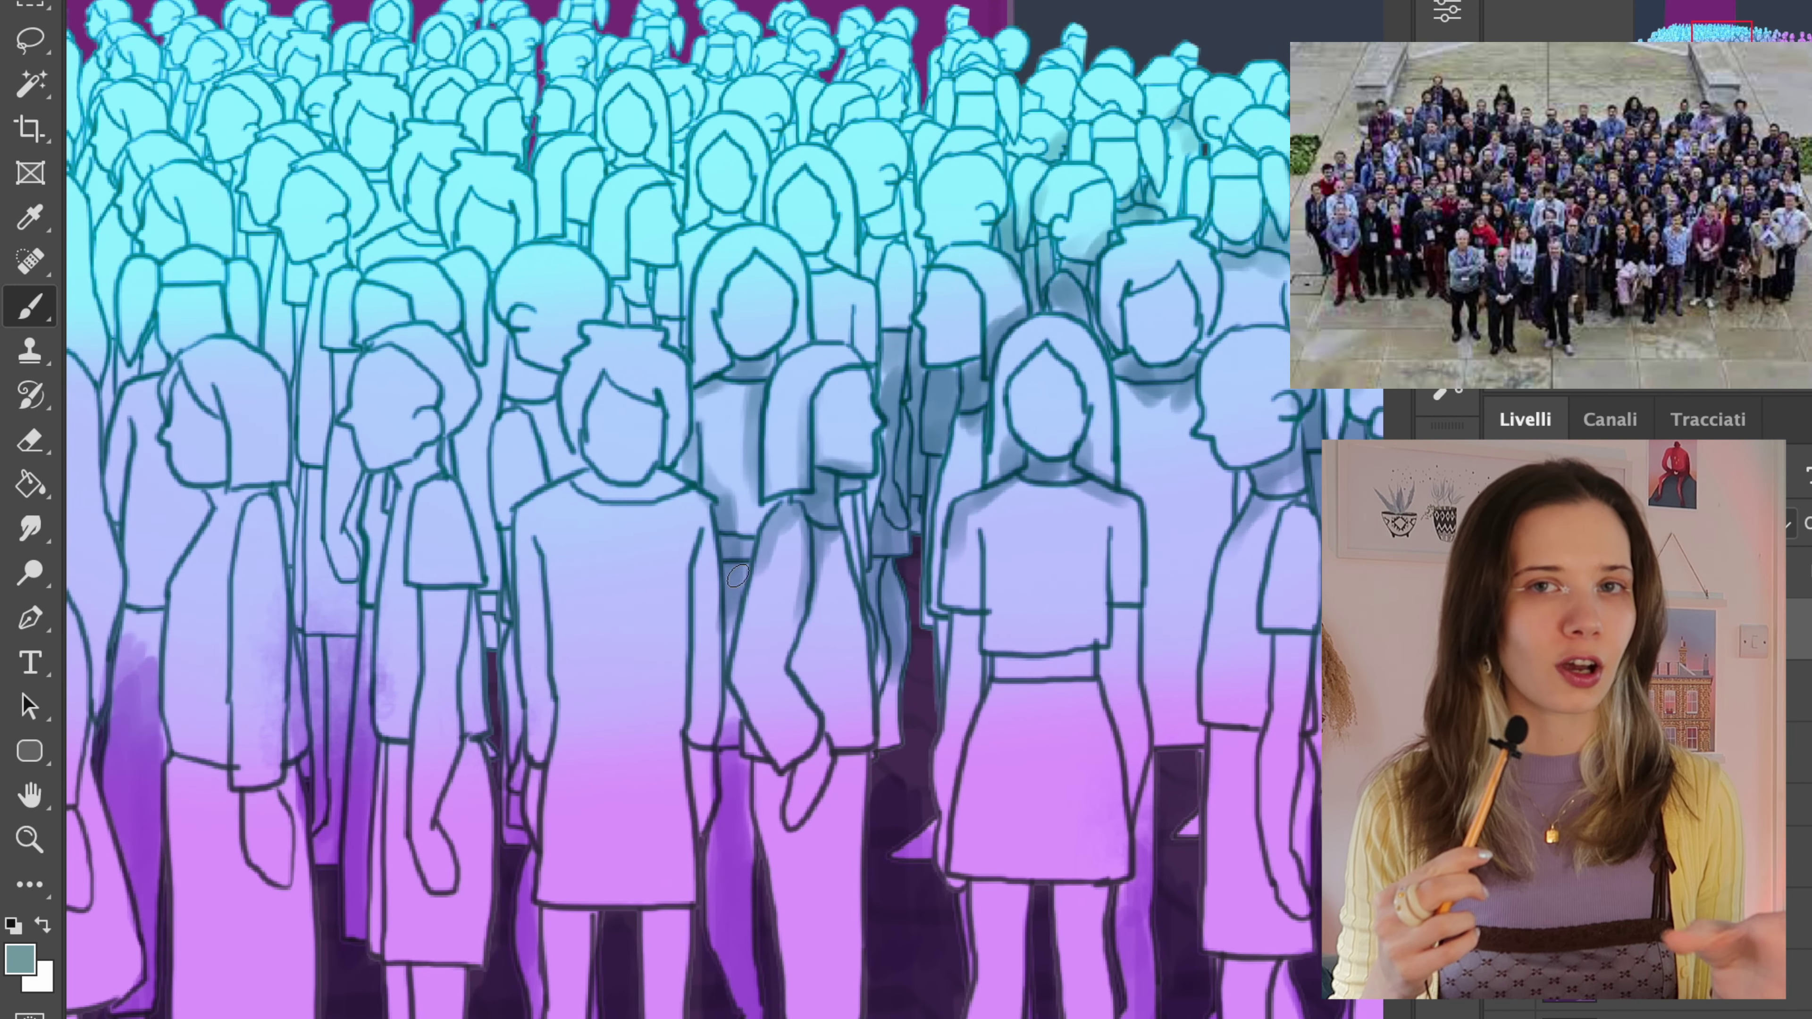
- Paint grey-teal shadows around the woman with the bun and on the faces, necks and torsos behind her
drag(571, 414, 535, 485)
drag(502, 513, 514, 806)
drag(460, 442, 492, 571)
drag(499, 329, 477, 470)
drag(517, 364, 570, 392)
drag(742, 265, 717, 356)
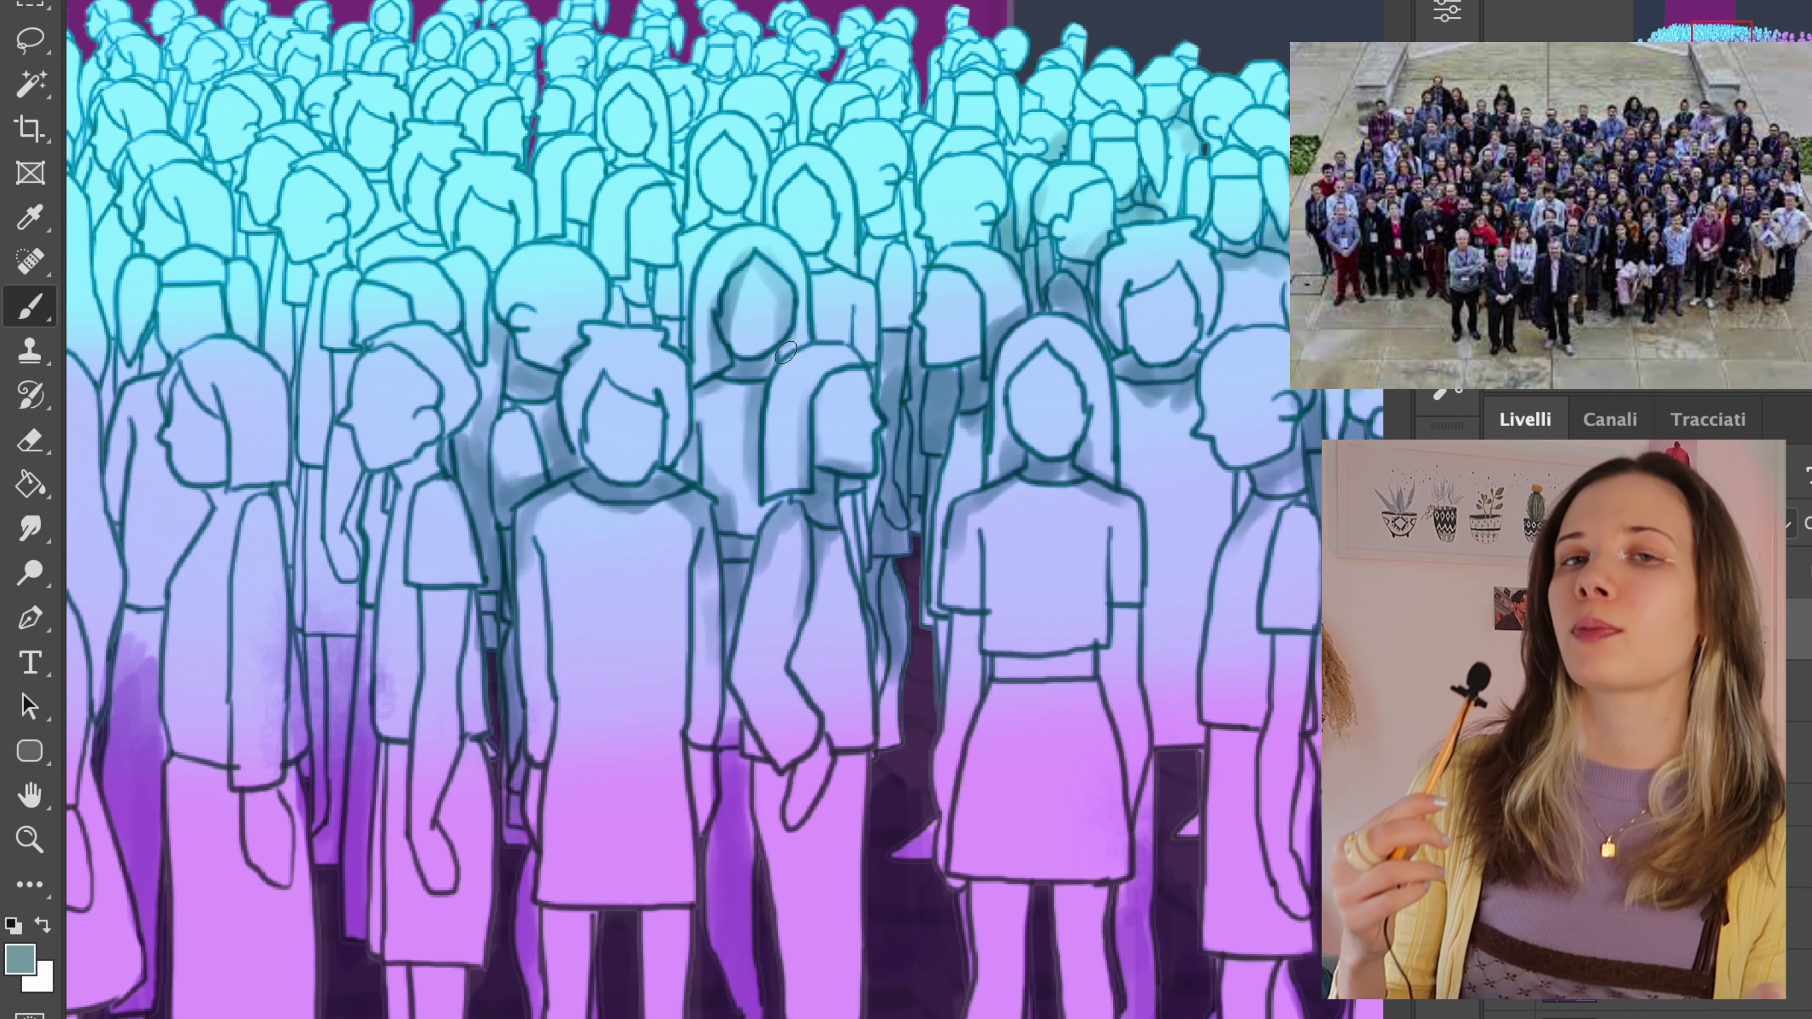
drag(831, 214, 813, 260)
drag(635, 265, 643, 316)
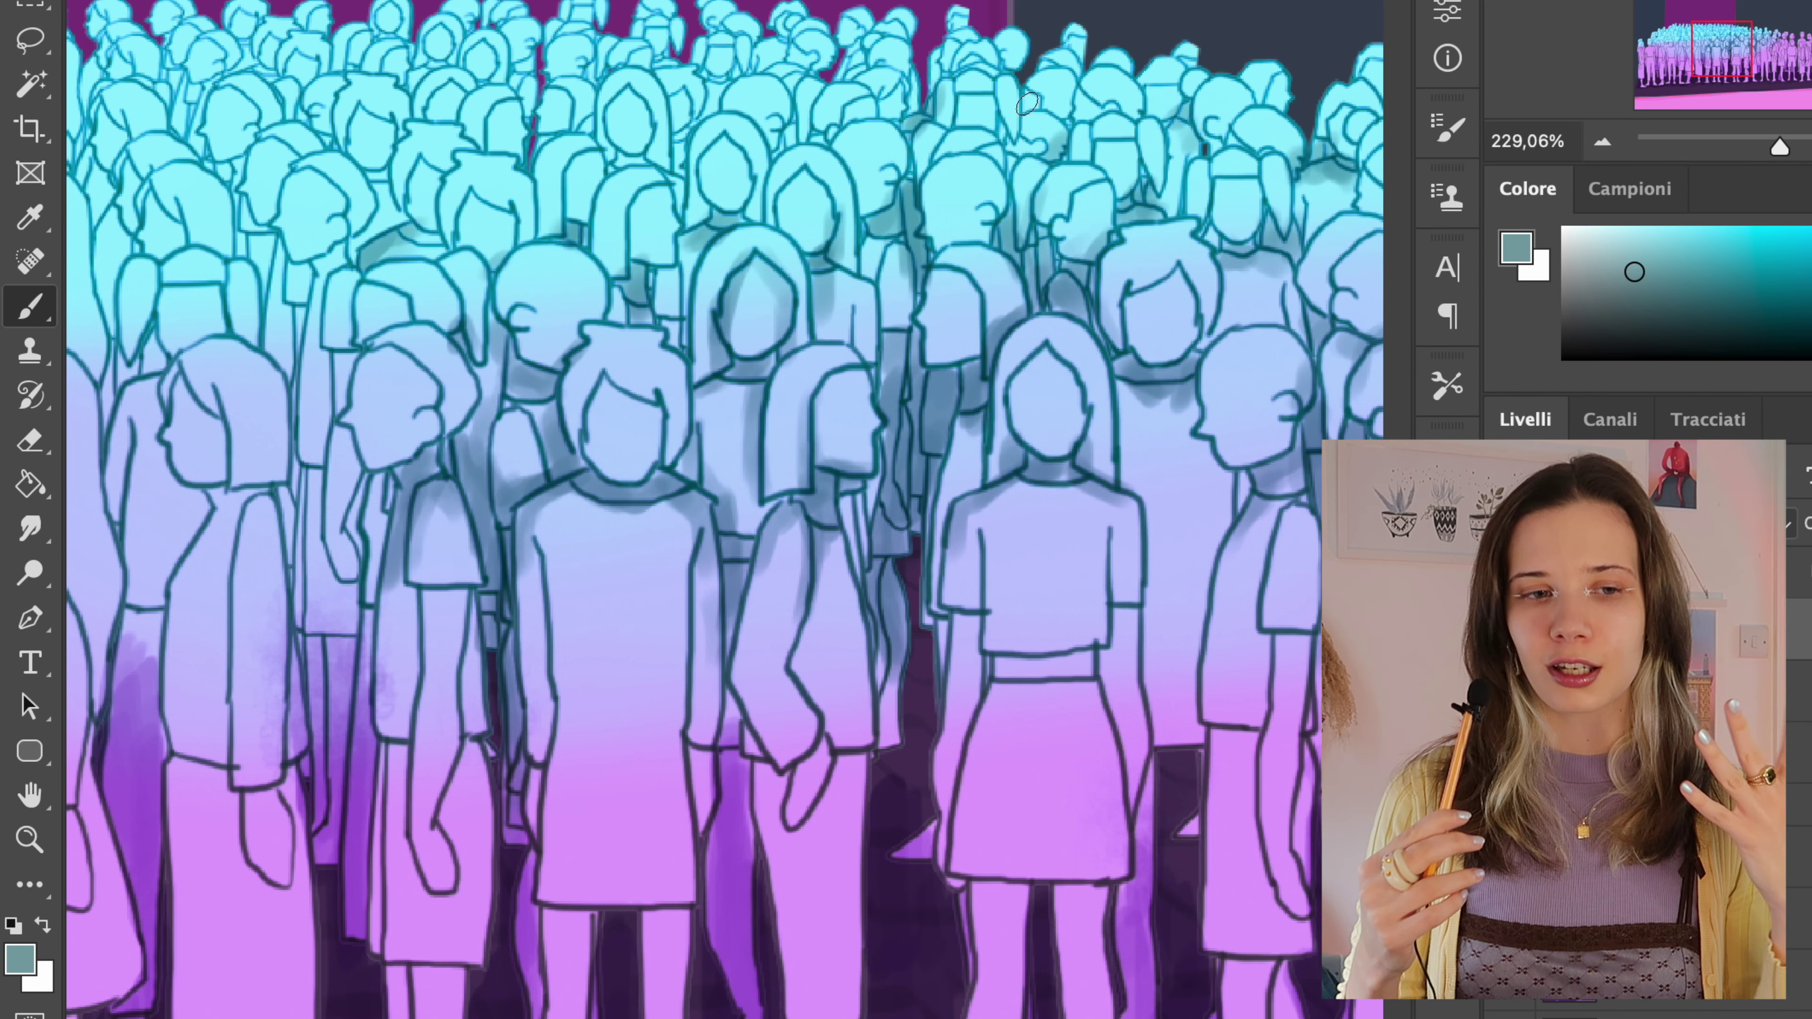
- Shade the hair and necks of the couple facing each other and the heads behind them in grey-teal
scroll(624, 469, left, 9)
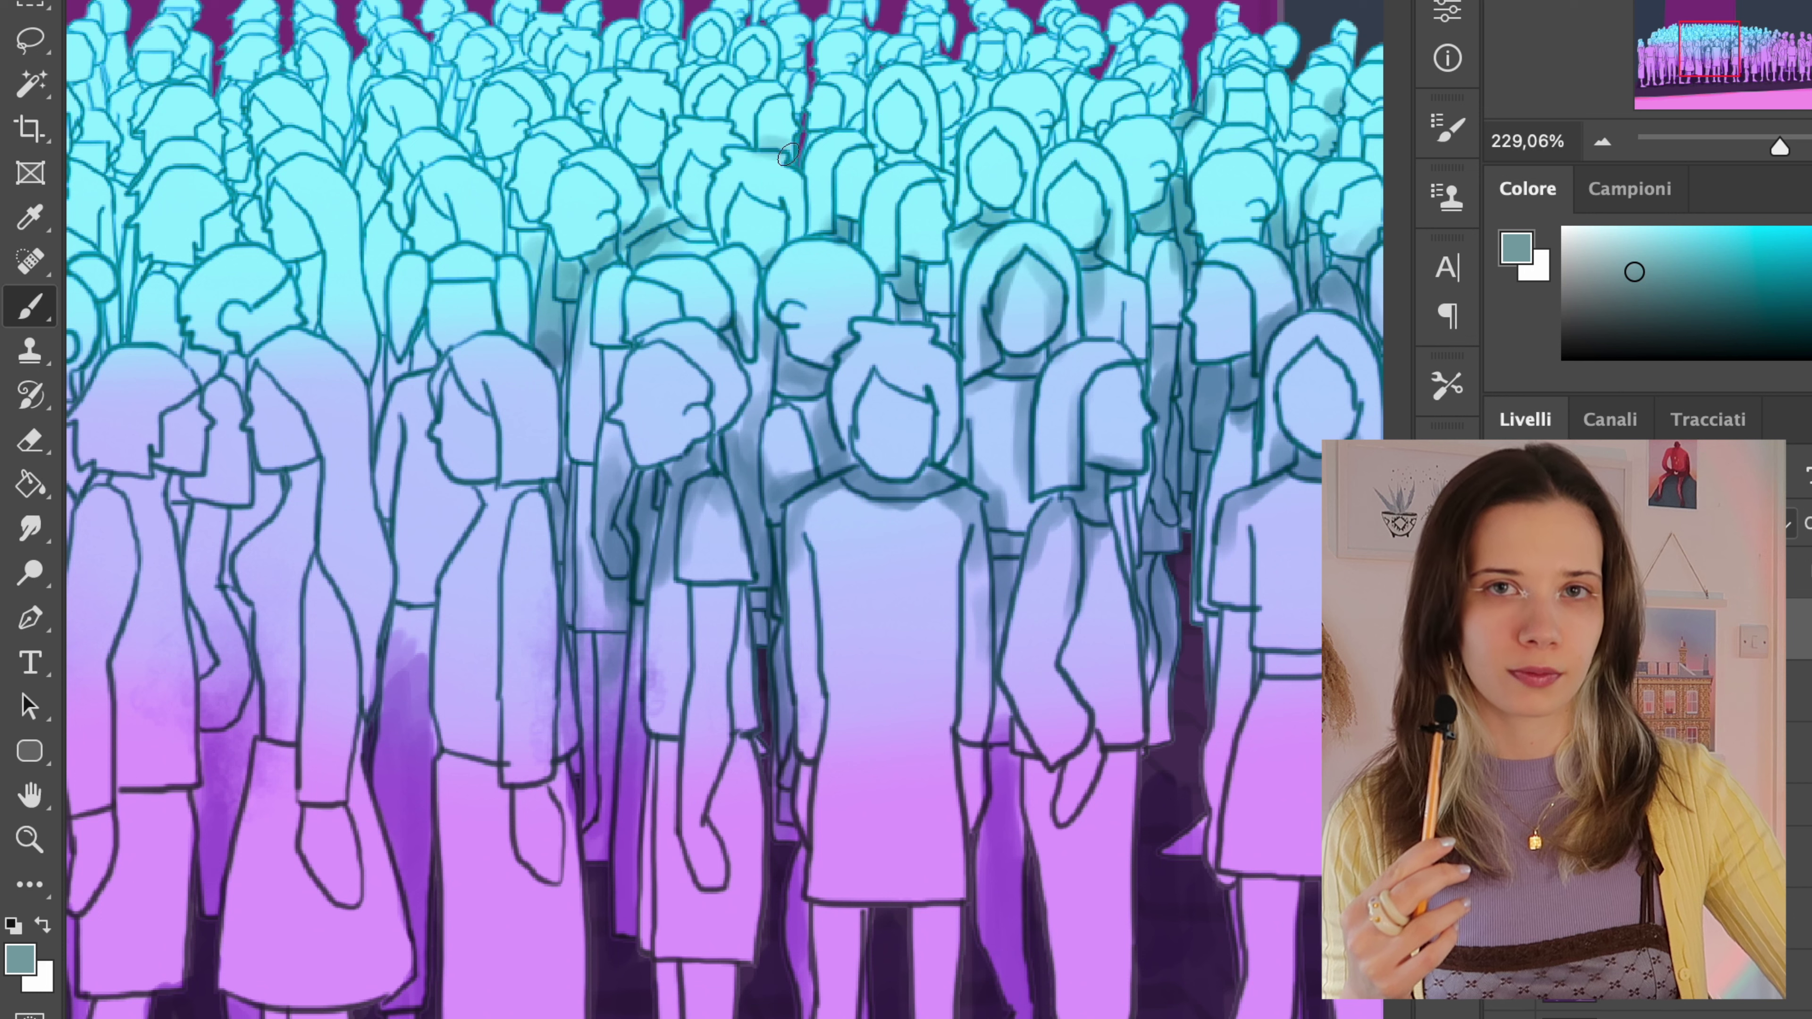
scroll(591, 100, left, 5)
scroll(753, 294, left, 6)
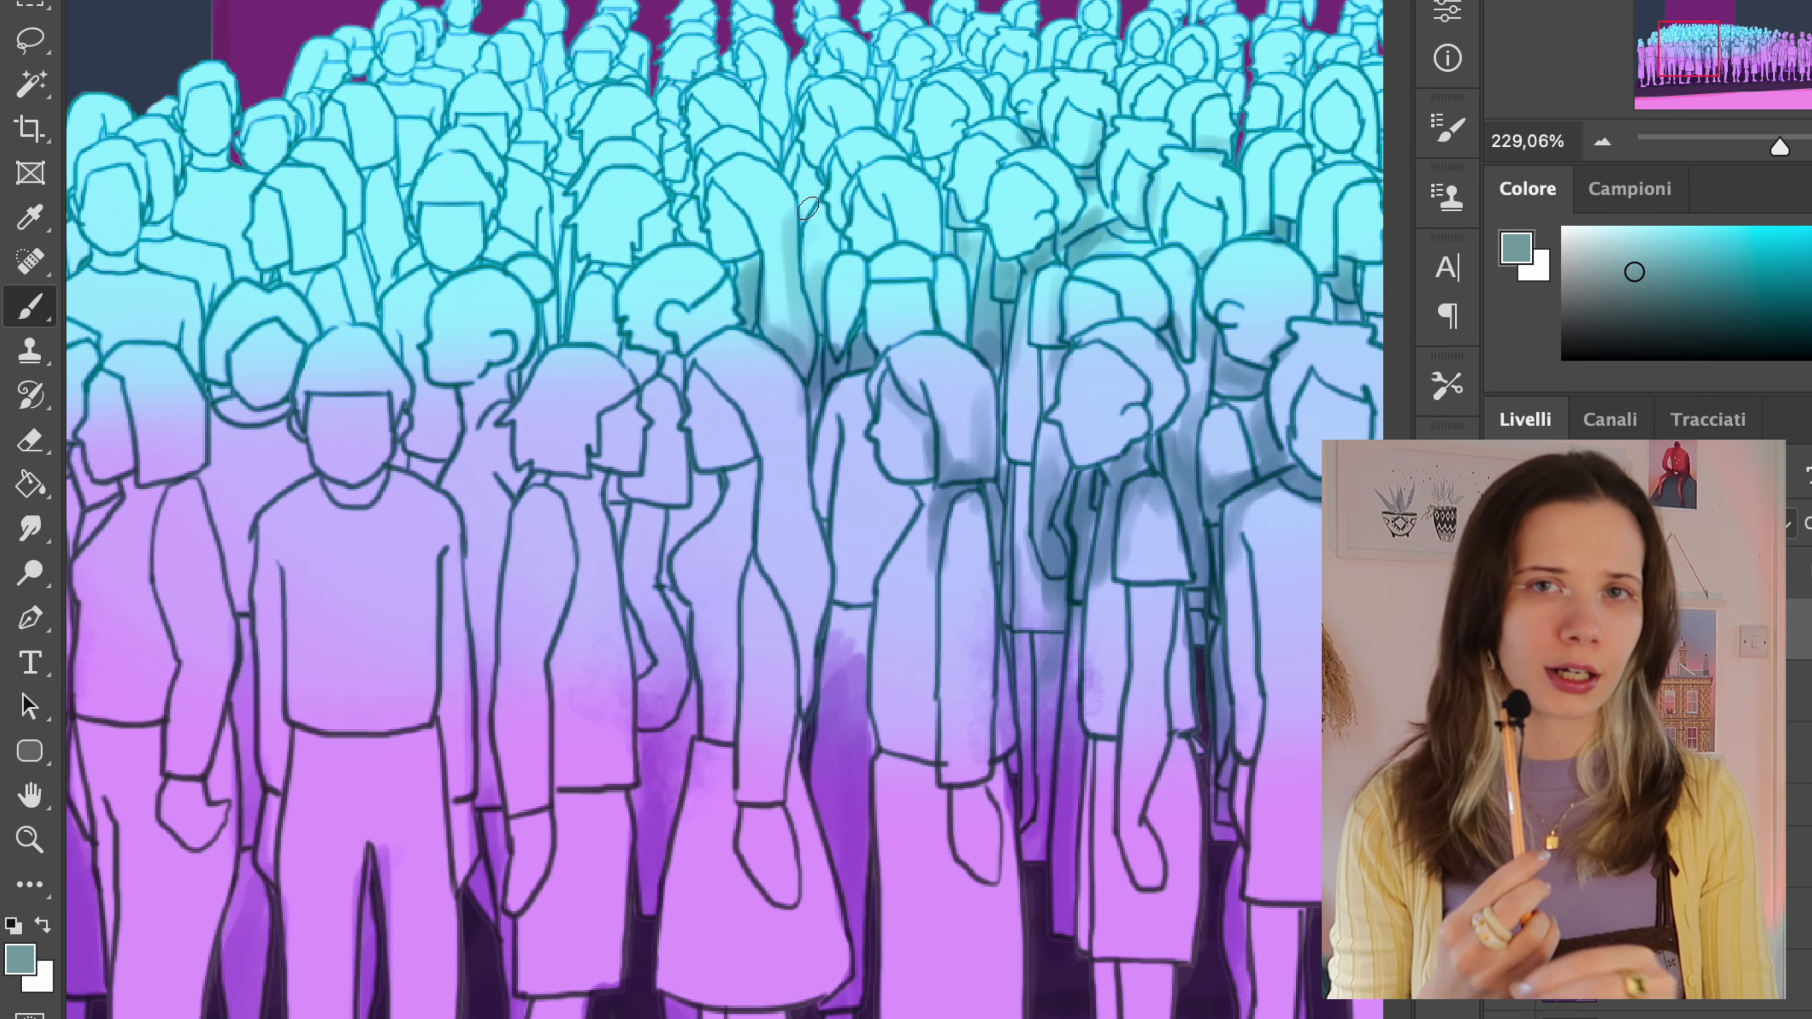
drag(676, 323, 662, 407)
drag(709, 366, 748, 421)
drag(766, 443, 760, 544)
drag(747, 470, 729, 497)
drag(596, 333, 570, 222)
drag(499, 260, 409, 314)
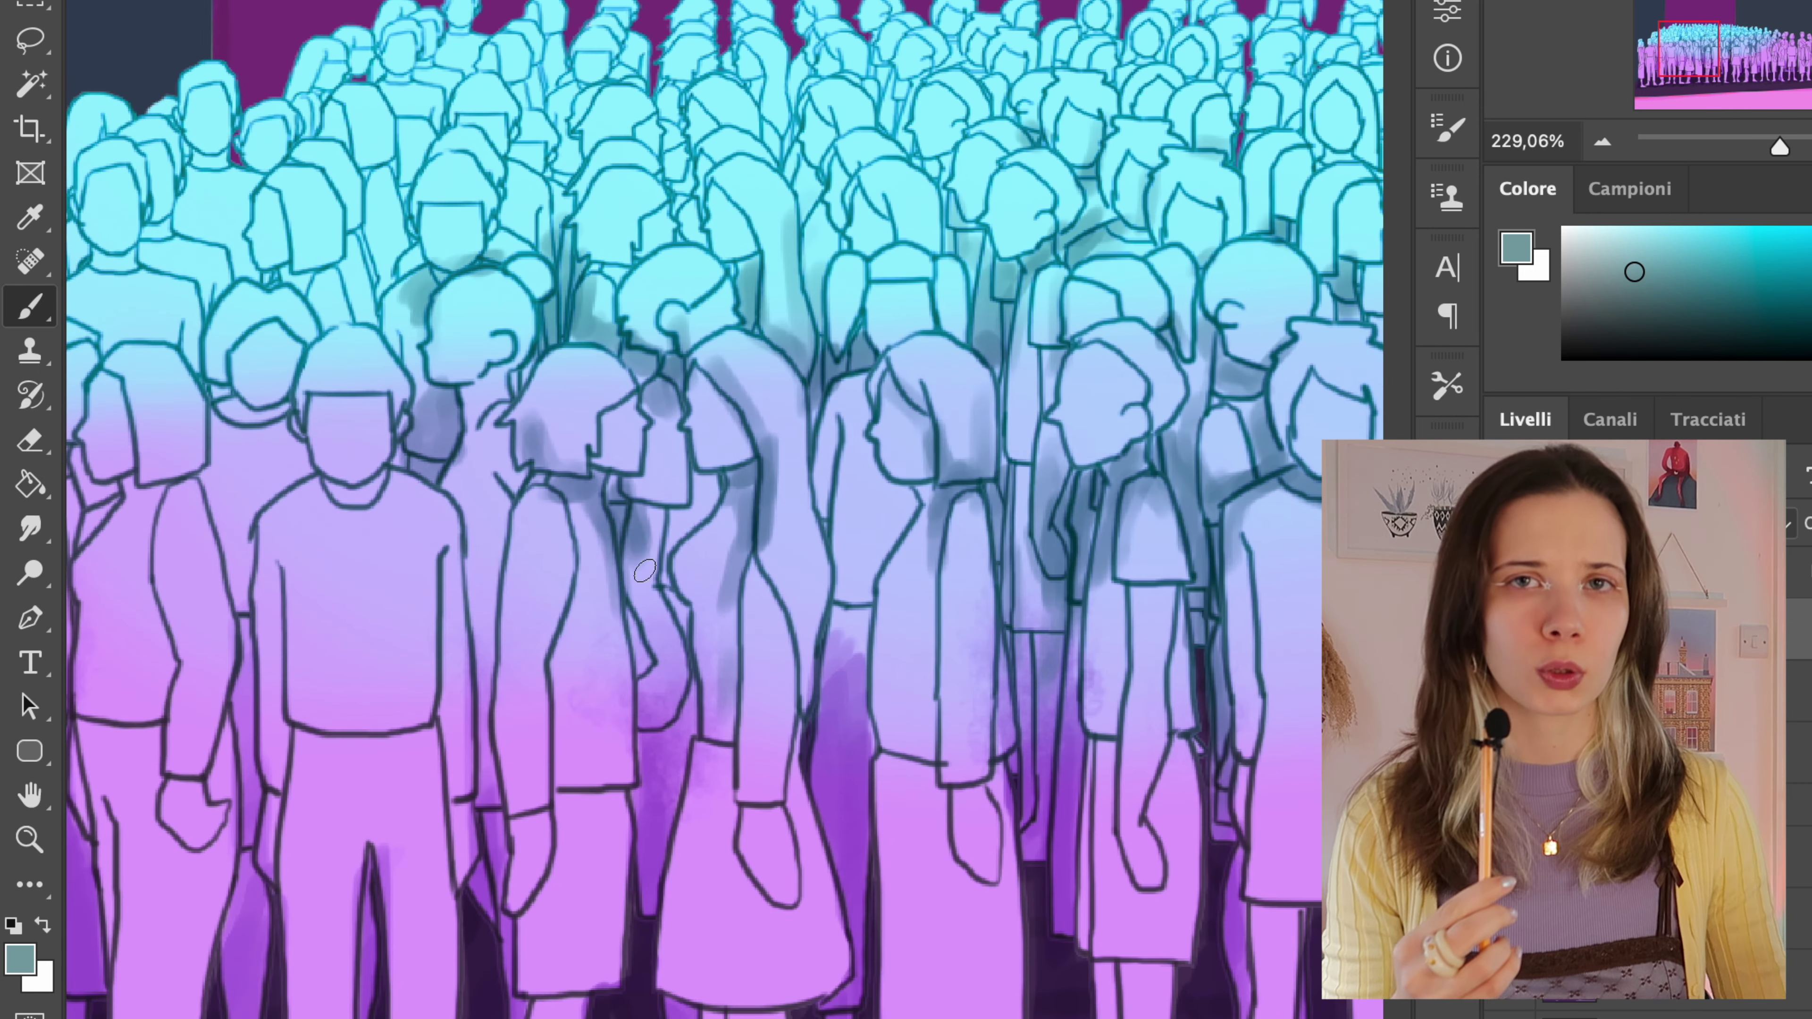
- Fill the gaps between the facing couple and beside the long-haired woman's arm with grey-teal shadow
drag(645, 570, 670, 721)
drag(667, 406, 653, 556)
drag(710, 442, 667, 521)
drag(856, 478, 834, 664)
- Shade the face, hair and background around the front man with a fringe and the bob-haired figure beside him
scroll(834, 607, left, 4)
drag(646, 232, 659, 278)
drag(565, 212, 584, 284)
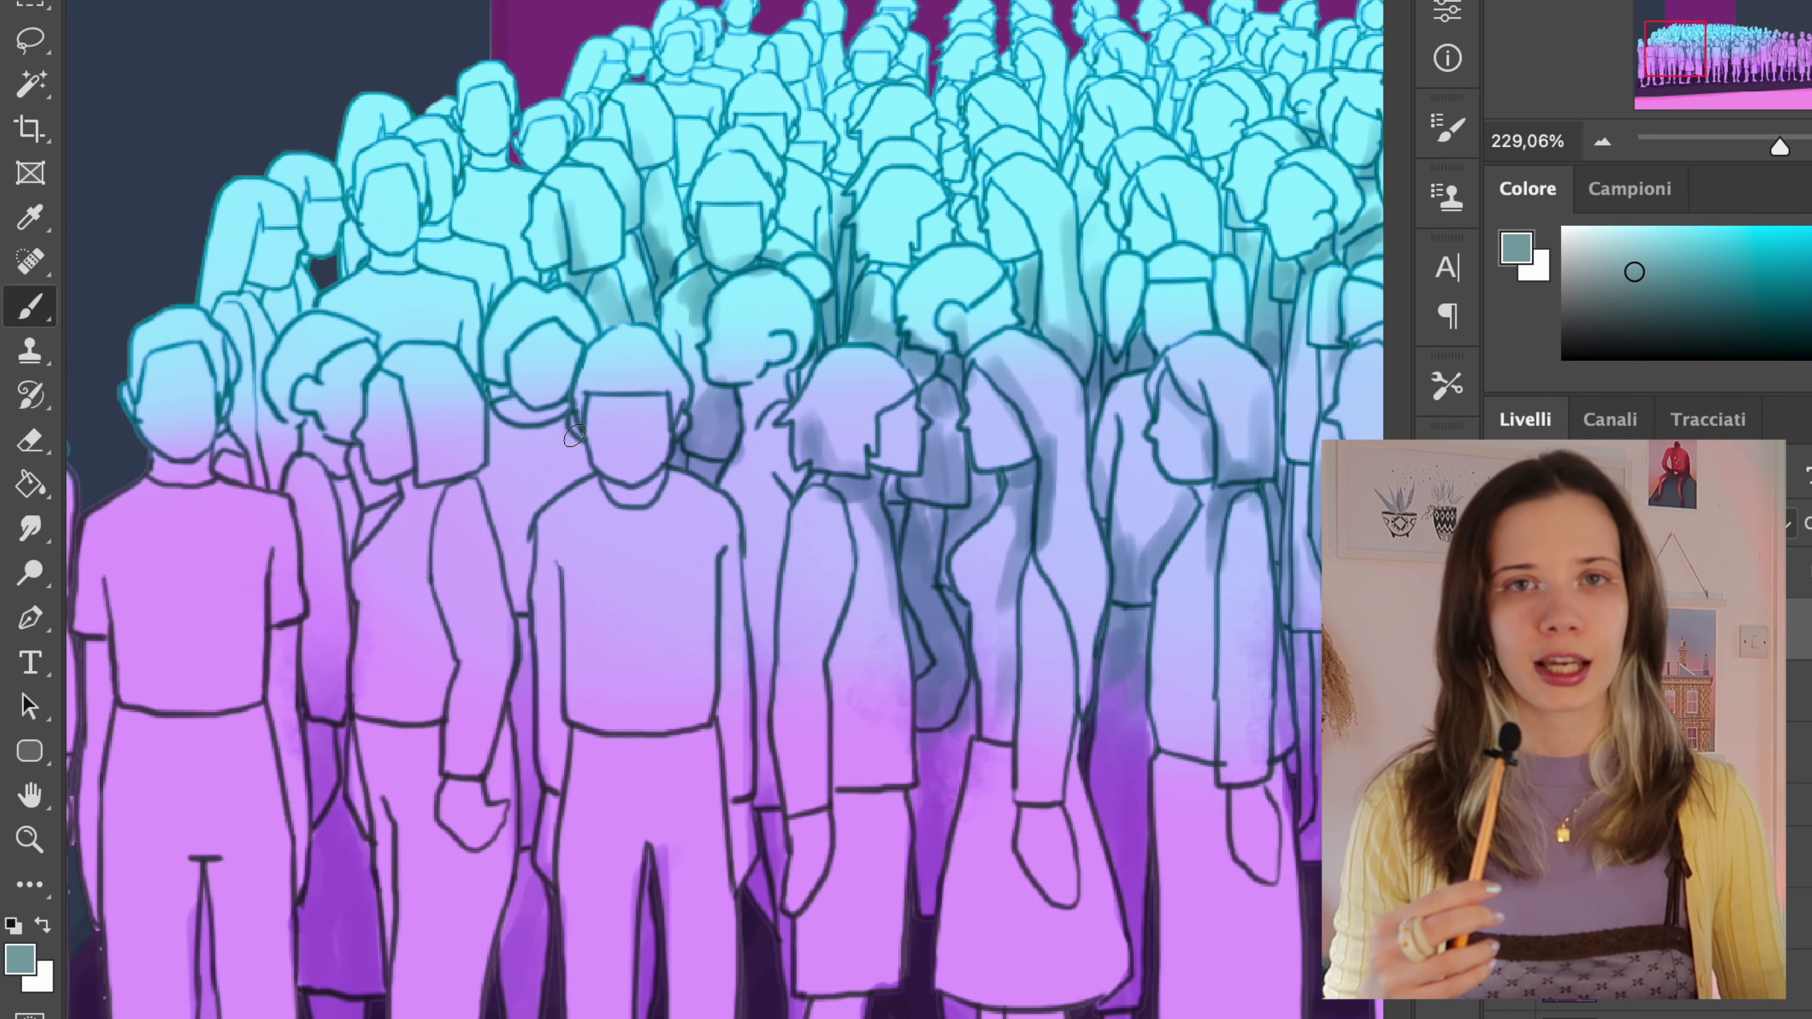
drag(574, 434, 542, 714)
drag(757, 367, 749, 493)
drag(671, 353, 585, 518)
drag(493, 379, 414, 486)
drag(435, 429, 363, 525)
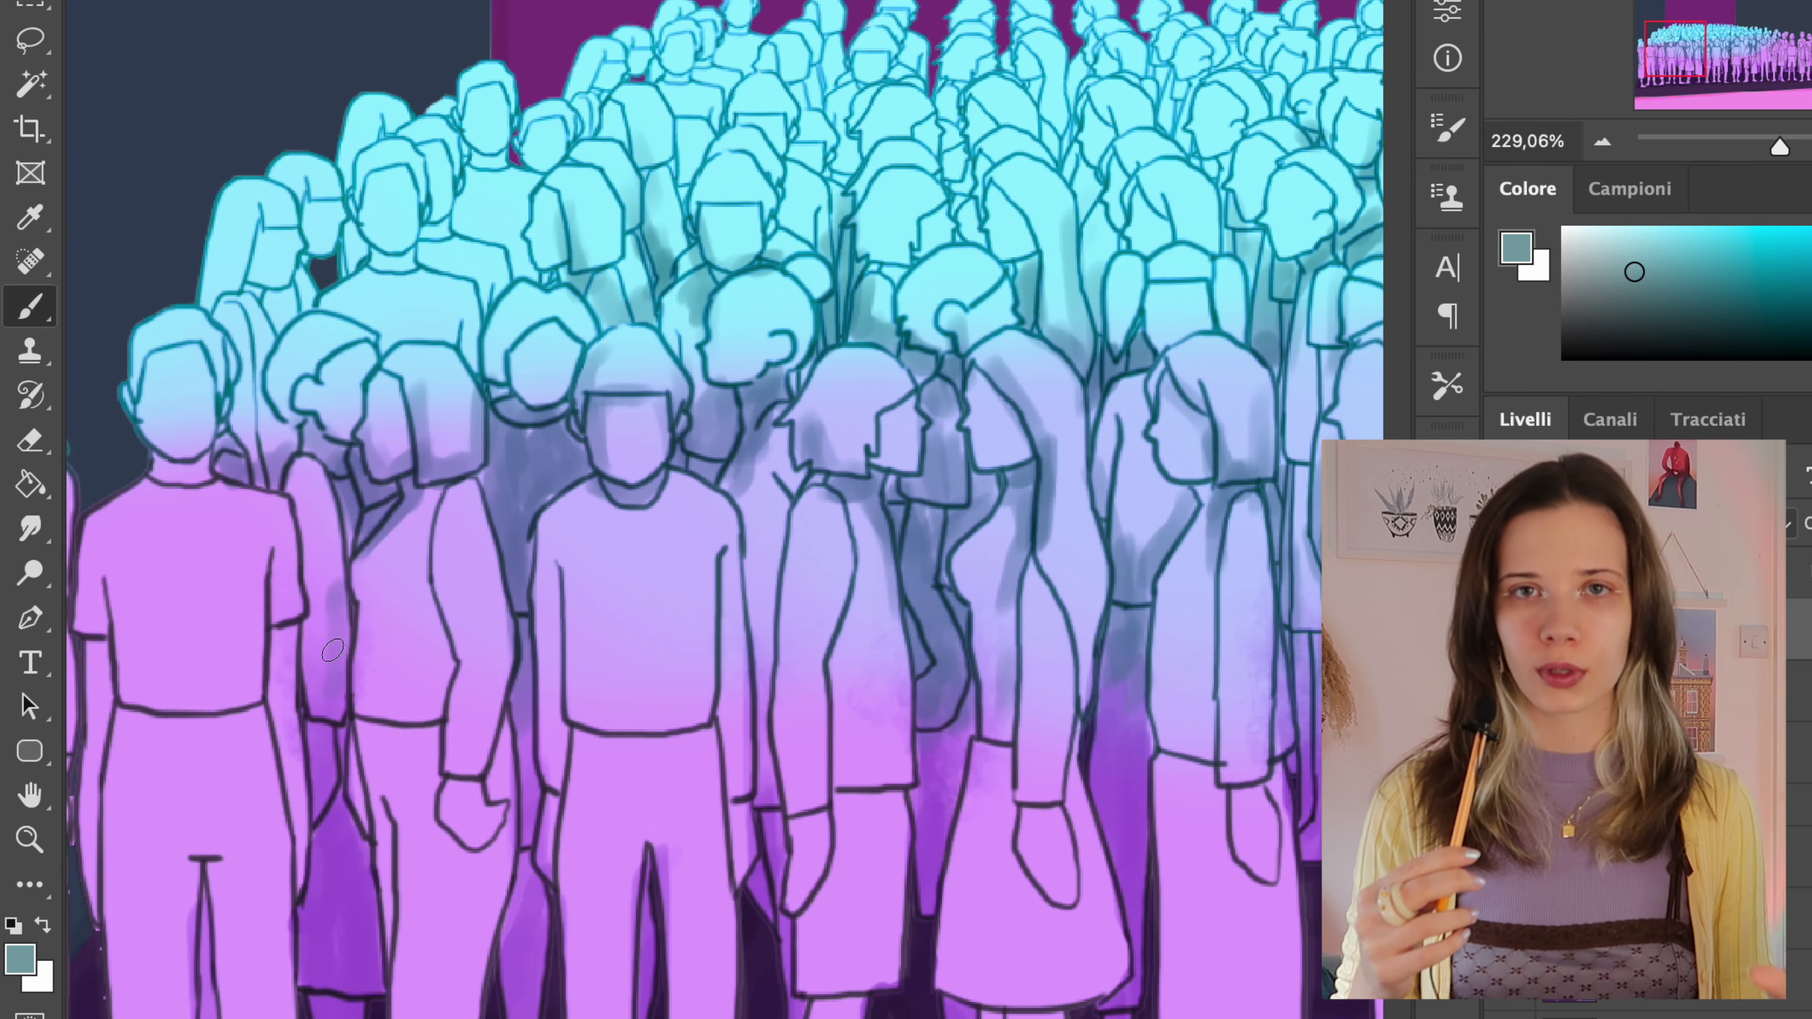
- Paint shadows along the arms and torsos of the bob-haired figure, the fringed man and the person behind them
drag(333, 650, 321, 782)
drag(288, 456, 332, 578)
drag(428, 511, 464, 753)
mouse_move(574, 485)
mouse_down()
mouse_move(539, 628)
mouse_move(553, 845)
mouse_up()
- Shade the hair, sleeves and gap between the two leftmost front-row figures in grey-teal
scroll(470, 507, left, 4)
drag(382, 486, 332, 696)
drag(317, 771, 310, 503)
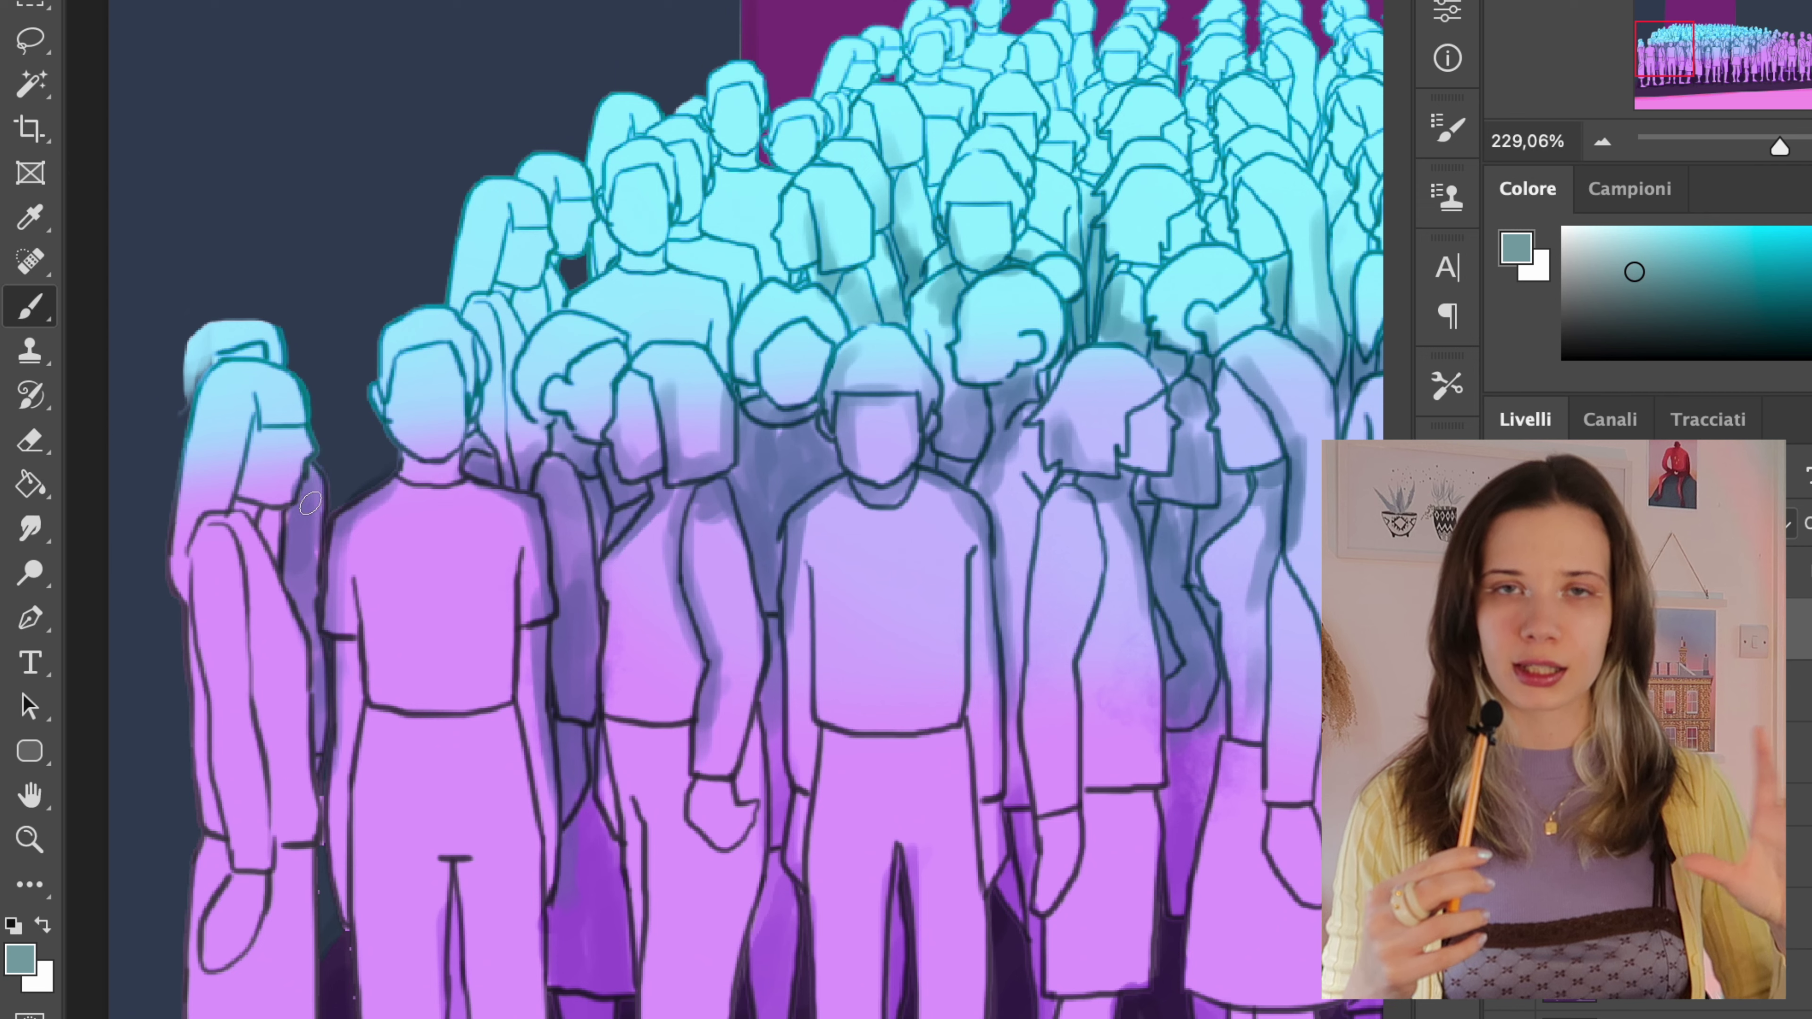
drag(261, 347, 193, 392)
drag(274, 511, 229, 671)
drag(356, 571, 382, 731)
- Add grey-teal shadows to the heads, necks and shoulders in the rear rows of the crowd's left side
drag(489, 286, 528, 456)
drag(667, 236, 724, 286)
scroll(692, 264, right, 4)
drag(524, 167, 602, 224)
mouse_move(771, 214)
mouse_down()
mouse_move(774, 162)
mouse_move(713, 268)
mouse_up()
scroll(727, 214, right, 4)
drag(891, 210, 884, 289)
mouse_move(949, 235)
mouse_down()
mouse_move(1027, 399)
mouse_move(927, 525)
mouse_up()
- Shade the heads and bodies in the middle and rear rows around the centre of the crowd
scroll(927, 428, right, 5)
drag(792, 200, 892, 342)
mouse_move(1062, 328)
mouse_down()
mouse_move(1119, 398)
mouse_move(1102, 749)
mouse_up()
scroll(1102, 571, right, 5)
drag(788, 247, 784, 282)
drag(620, 114, 592, 192)
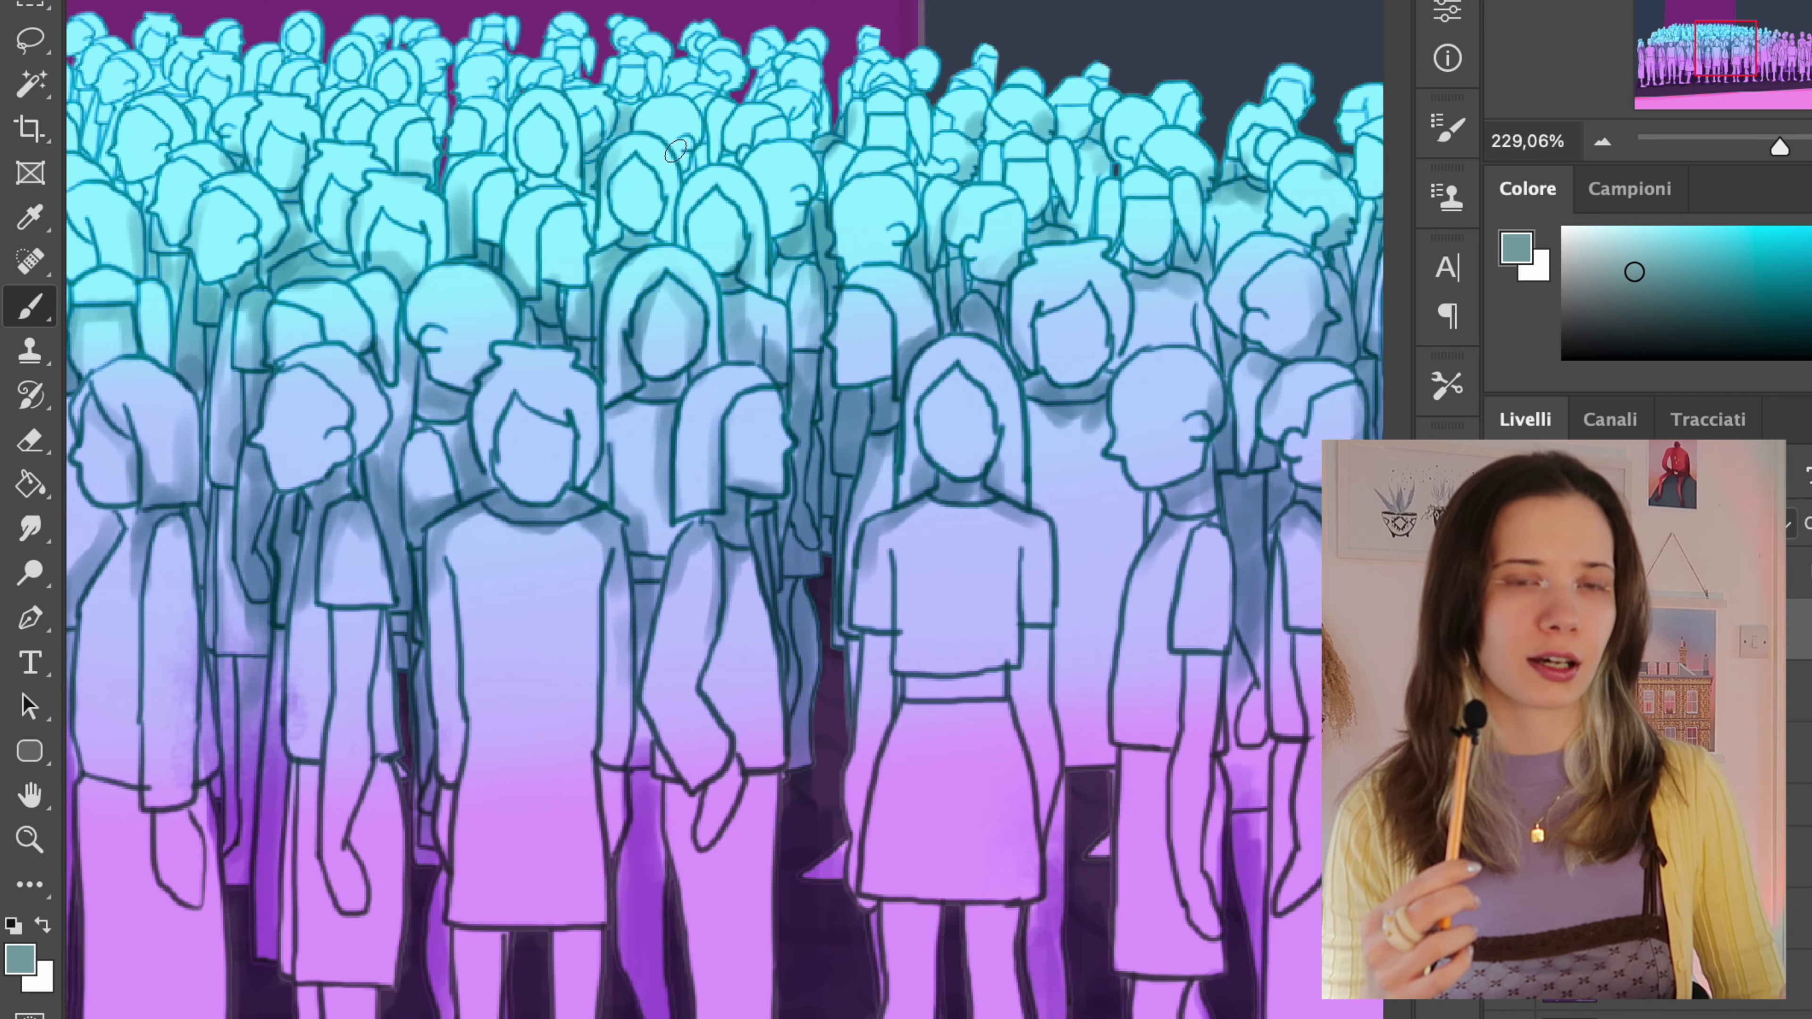
- Shade the bodies of the second-row figures standing beside the girl with pigtails, right of the crowd's centre
scroll(1150, 220, right, 6)
drag(940, 400, 959, 749)
scroll(956, 571, right, 3)
drag(884, 343, 806, 556)
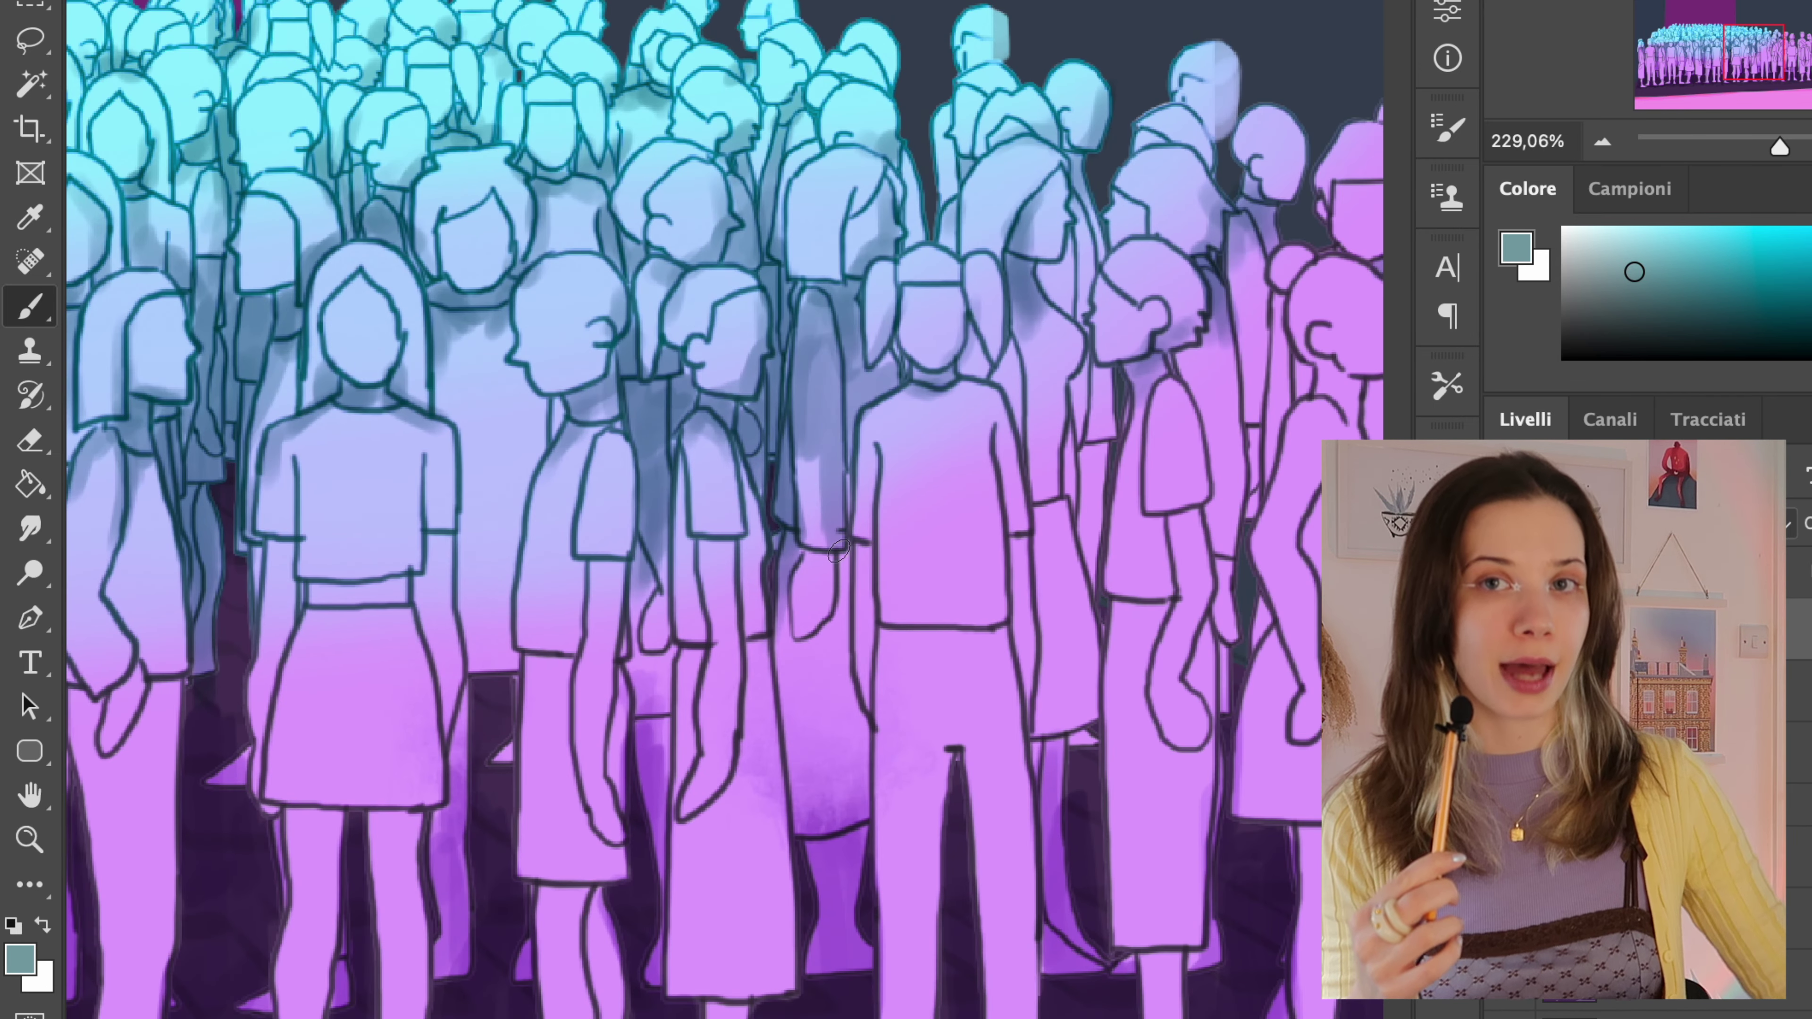
- Cover the torsos and lower bodies of the second-row figures between the long-haired woman and the pigtailed girl with grey-teal shadow
drag(821, 464, 824, 625)
mouse_move(449, 322)
mouse_down()
mouse_move(535, 402)
mouse_move(535, 531)
mouse_up()
drag(499, 431, 460, 771)
drag(299, 342, 263, 428)
drag(812, 564, 821, 799)
drag(653, 592, 646, 763)
drag(671, 486, 667, 710)
drag(1020, 271, 1066, 560)
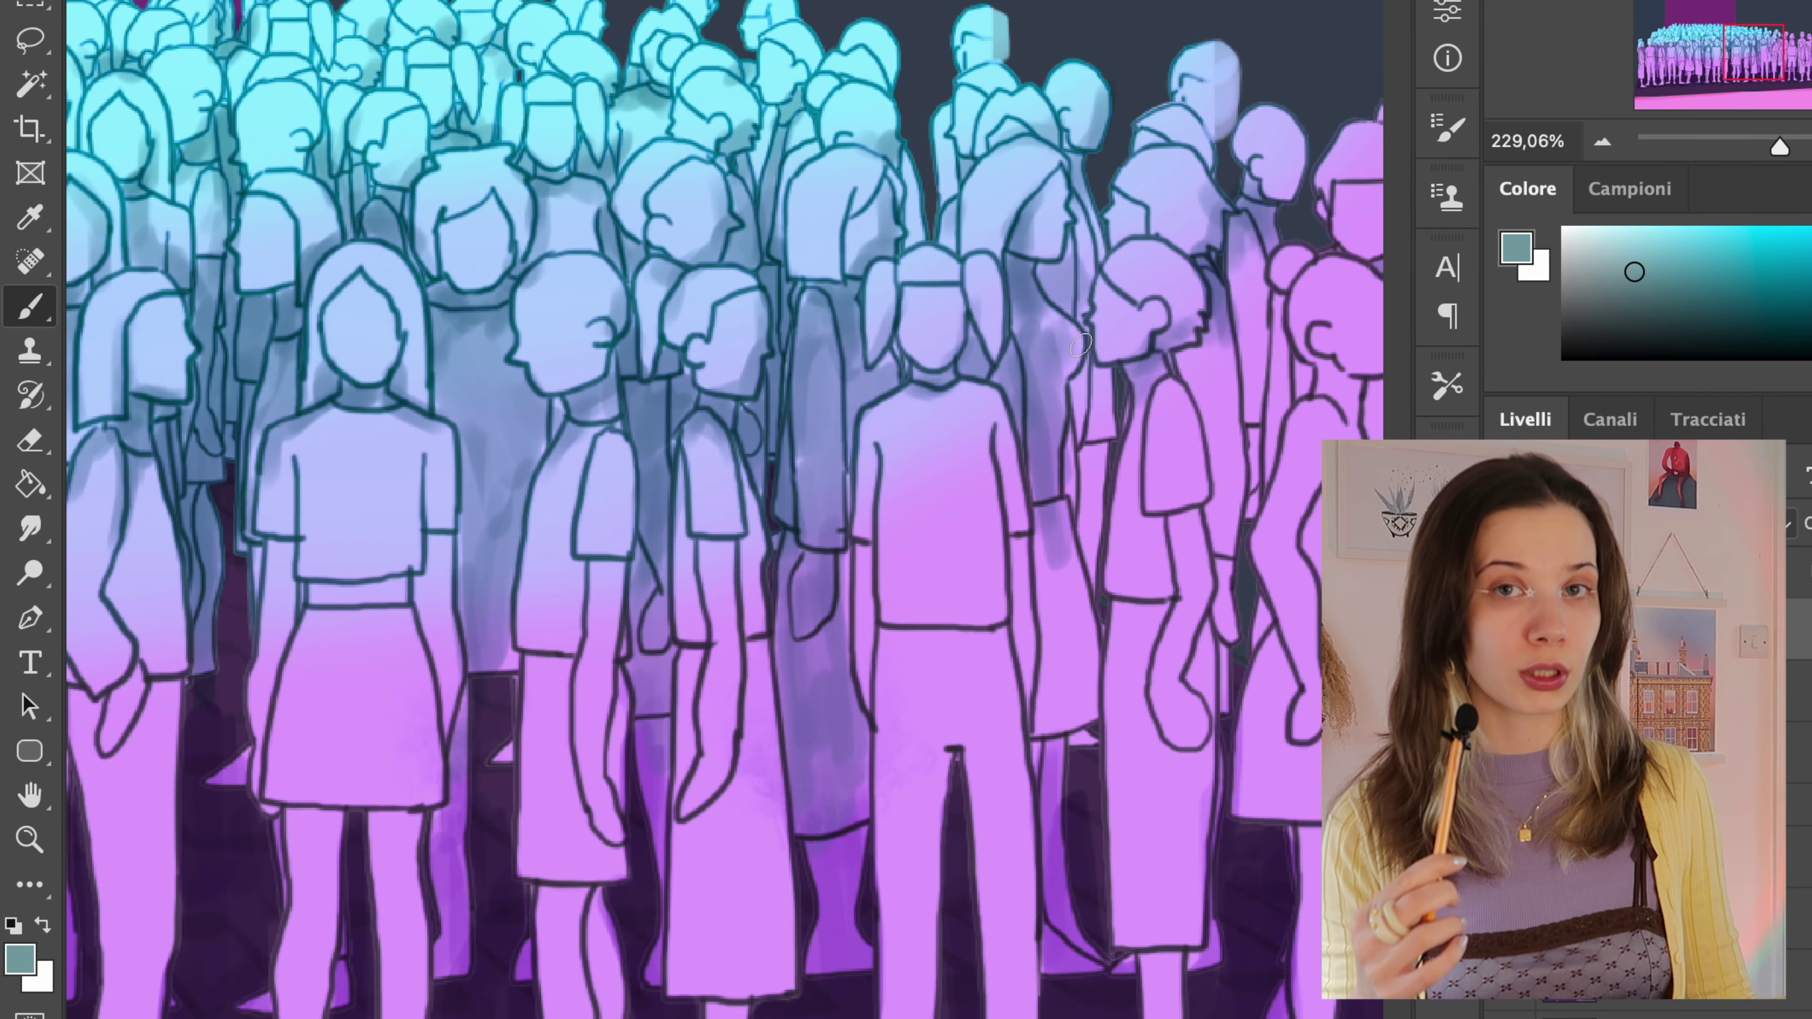
- Cover the bodies of the second-row figures on both sides of the pigtailed girl with grey-teal shadow
drag(1080, 346, 1088, 574)
drag(1073, 521, 1055, 743)
scroll(1055, 570, right, 4)
drag(924, 346, 959, 638)
drag(902, 392, 867, 606)
drag(720, 571, 652, 635)
drag(995, 265, 973, 507)
drag(1141, 386, 1112, 488)
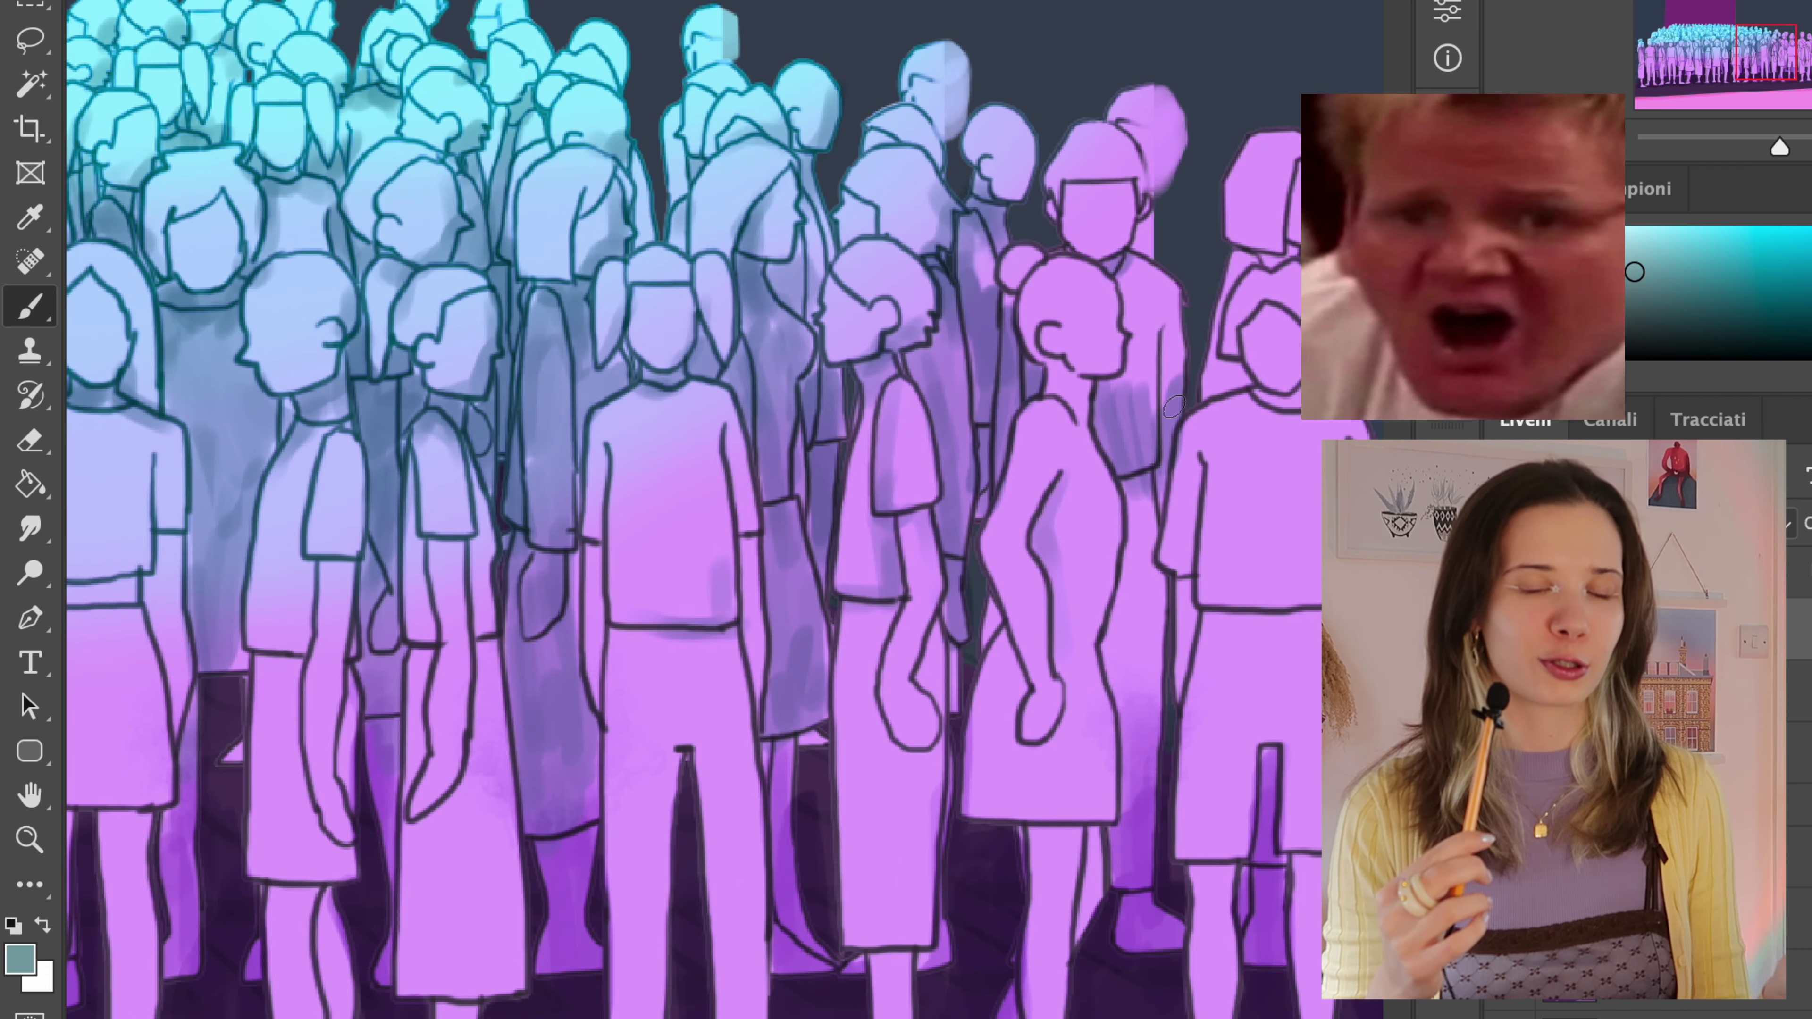
- Shade the second-row figures standing behind the girl with the hair bun and toward the crowd's right side
drag(1159, 221, 1156, 410)
drag(1141, 478, 1130, 778)
scroll(1134, 571, right, 3)
drag(1048, 296, 1027, 414)
drag(1149, 403, 886, 389)
drag(977, 835, 959, 422)
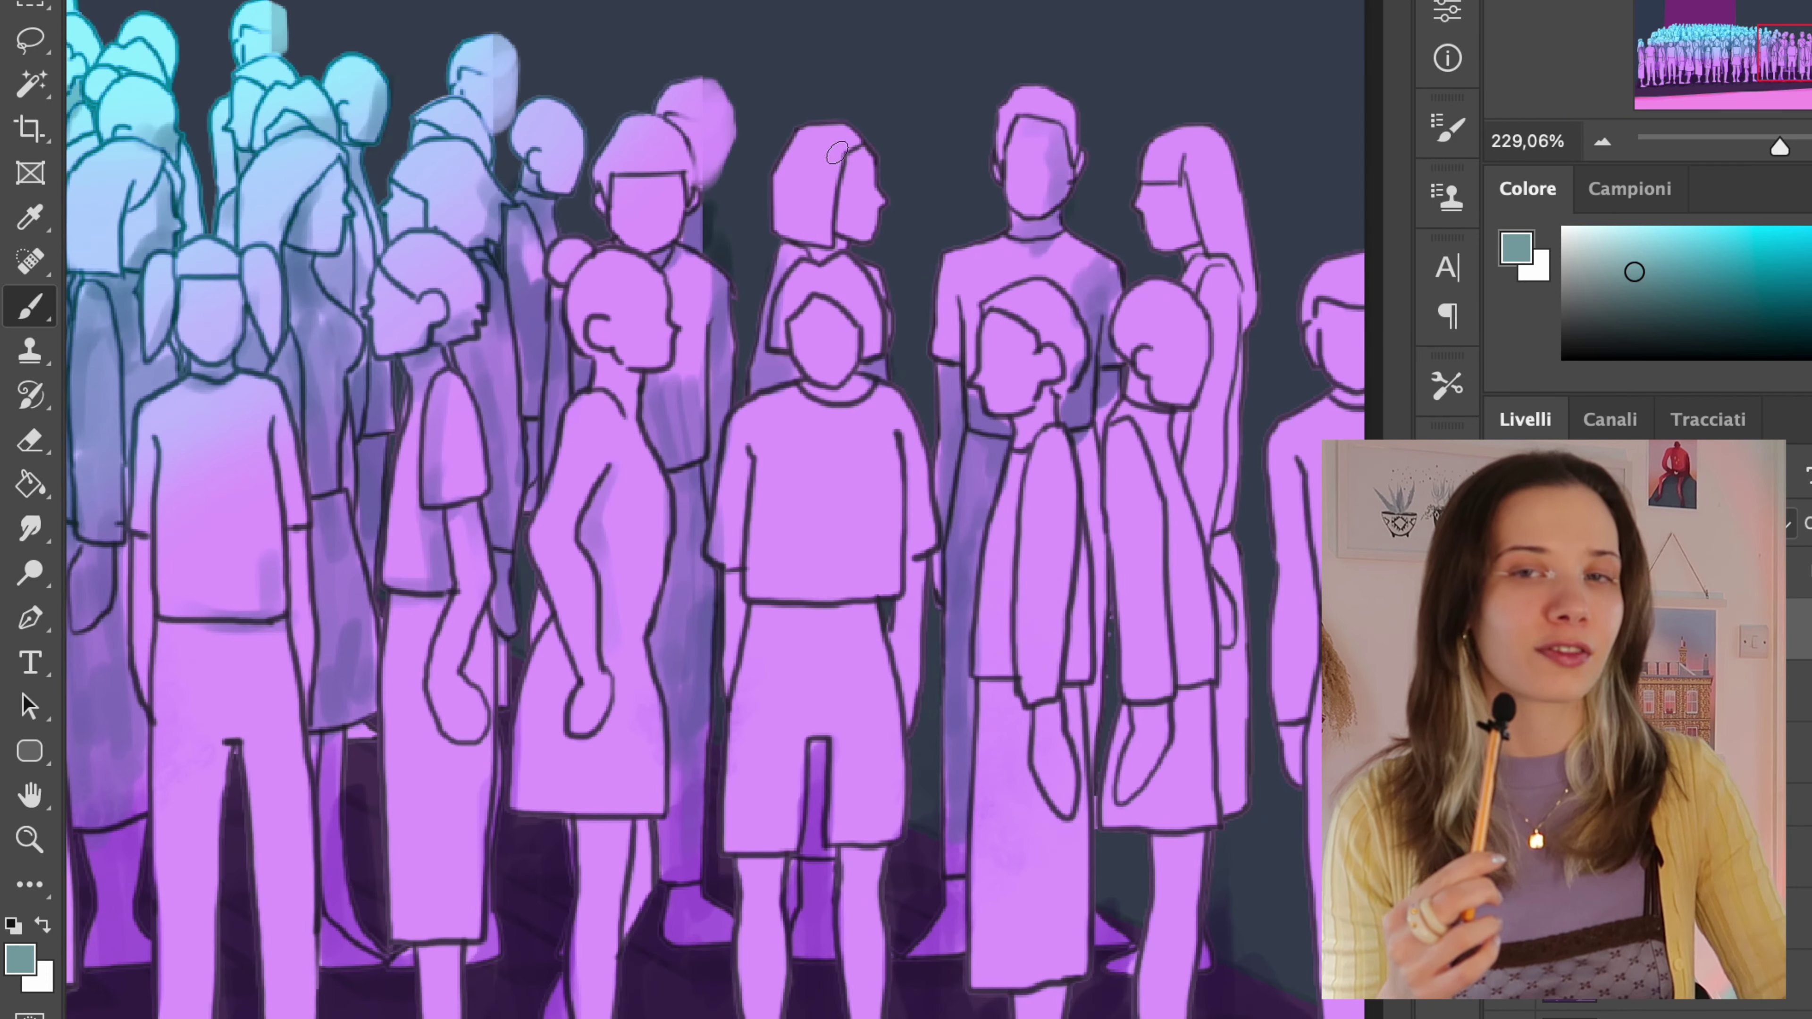
- Shade the hair, faces and bodies of the rear figures at the crowd's right end
drag(837, 152, 799, 221)
drag(674, 178, 606, 493)
drag(1092, 392, 1092, 749)
drag(1199, 272, 1234, 807)
drag(1184, 153, 1155, 222)
drag(1213, 357, 1066, 300)
mouse_move(1176, 272)
mouse_down()
mouse_move(1201, 346)
mouse_move(1148, 703)
mouse_up()
- Add grey-teal shadows to the arms, shorts and skirts of the front-row figures at the crowd's right end
drag(1063, 499, 1070, 771)
drag(834, 635, 942, 920)
mouse_move(599, 557)
mouse_down()
mouse_move(642, 806)
mouse_move(727, 543)
mouse_up()
drag(763, 546, 749, 670)
drag(721, 571, 1020, 544)
mouse_move(699, 535)
mouse_down()
mouse_move(725, 603)
mouse_move(678, 721)
mouse_up()
drag(553, 521, 553, 870)
drag(499, 500, 952, 528)
- Shade the clothes and arms of the front-row figures around the centre of the crowd
drag(820, 678, 785, 996)
drag(628, 563, 624, 927)
drag(642, 606, 955, 526)
drag(592, 478, 606, 660)
mouse_move(524, 663)
mouse_down()
mouse_move(517, 832)
mouse_move(895, 820)
mouse_up()
drag(856, 407, 963, 486)
drag(749, 553, 703, 813)
drag(702, 814, 1014, 799)
- Shade the trousers and sides of the third and fourth front-row figures from the crowd's left end
drag(756, 357, 721, 714)
mouse_move(68, 506)
mouse_down()
mouse_move(696, 444)
mouse_move(1033, 463)
mouse_up()
drag(973, 667, 1056, 728)
mouse_move(874, 467)
mouse_down()
mouse_move(793, 466)
mouse_move(759, 942)
mouse_up()
drag(873, 493, 885, 928)
drag(670, 592, 627, 920)
drag(553, 571, 576, 928)
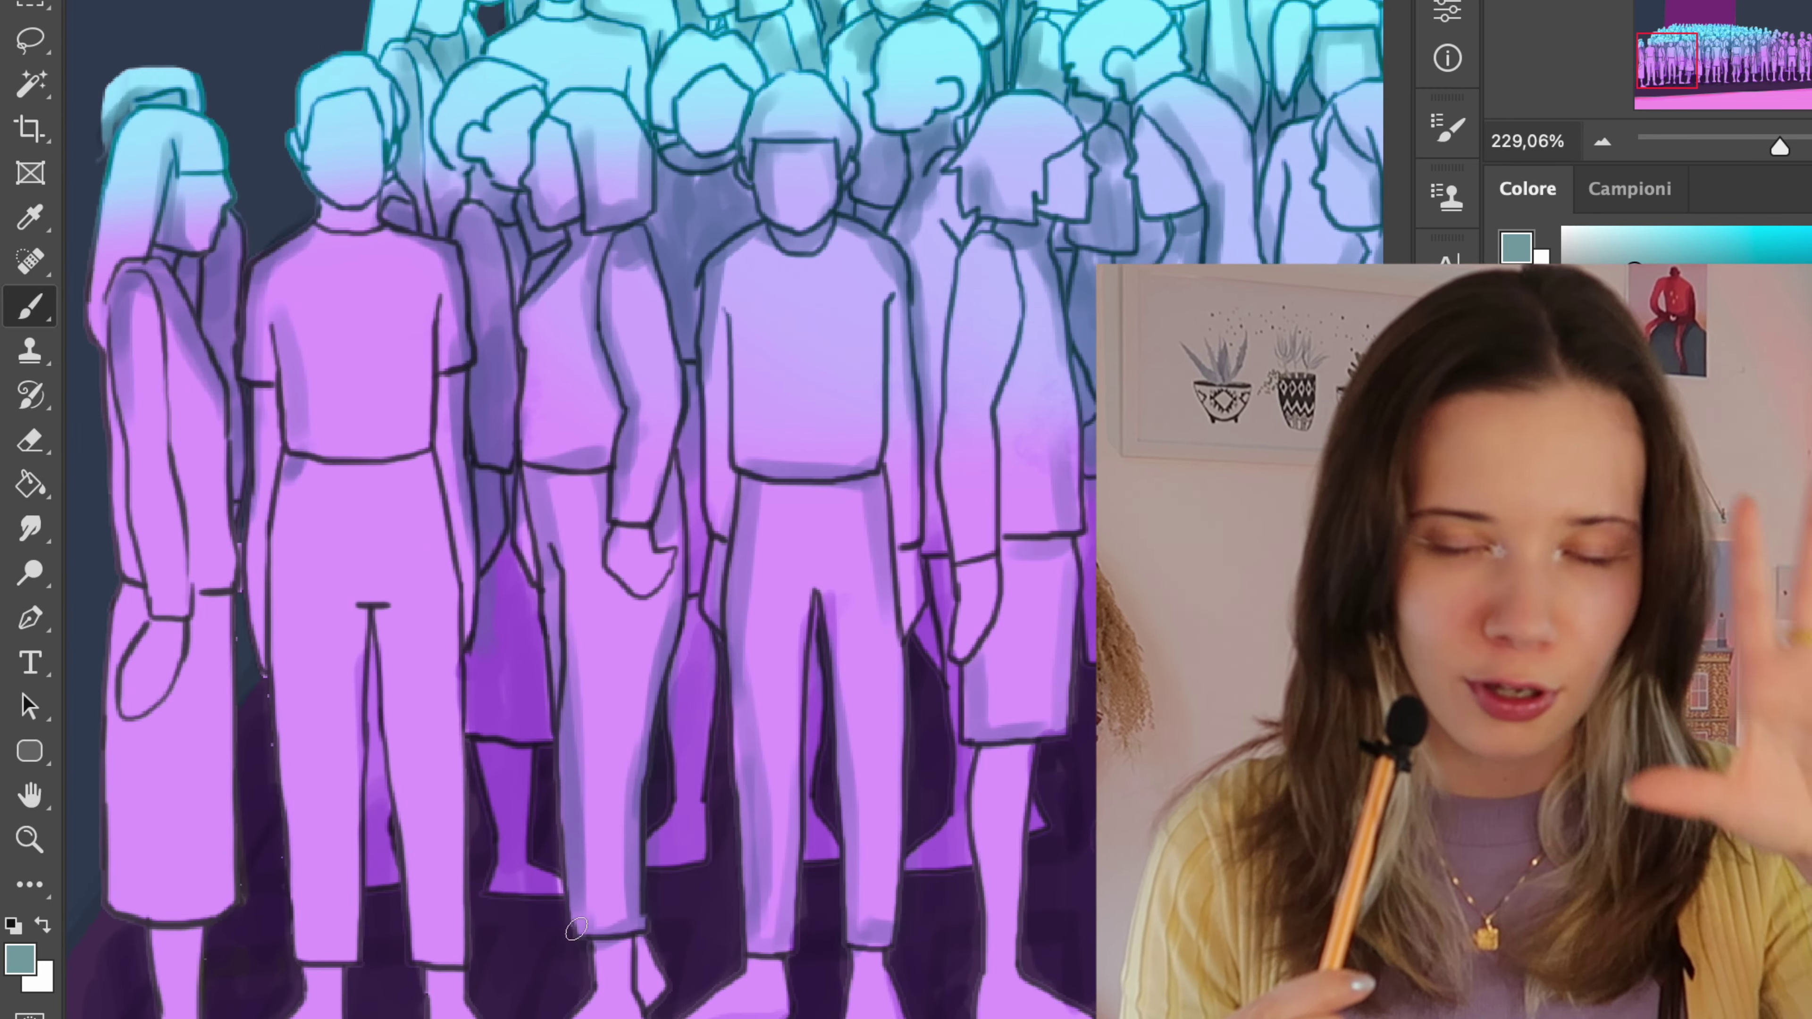
- Shade the trousers, long skirt, legs and feet of the front-row figures at the crowd's far left
drag(296, 478, 317, 956)
drag(382, 621, 428, 956)
drag(223, 436, 225, 813)
mouse_move(122, 592)
mouse_down()
mouse_move(125, 899)
mouse_move(179, 1013)
mouse_up()
drag(606, 949, 621, 1013)
drag(763, 960, 714, 1013)
- Shade the skirts, bare legs and feet of the front-row figures from the left side to the crowd's centre
drag(997, 917, 623, 917)
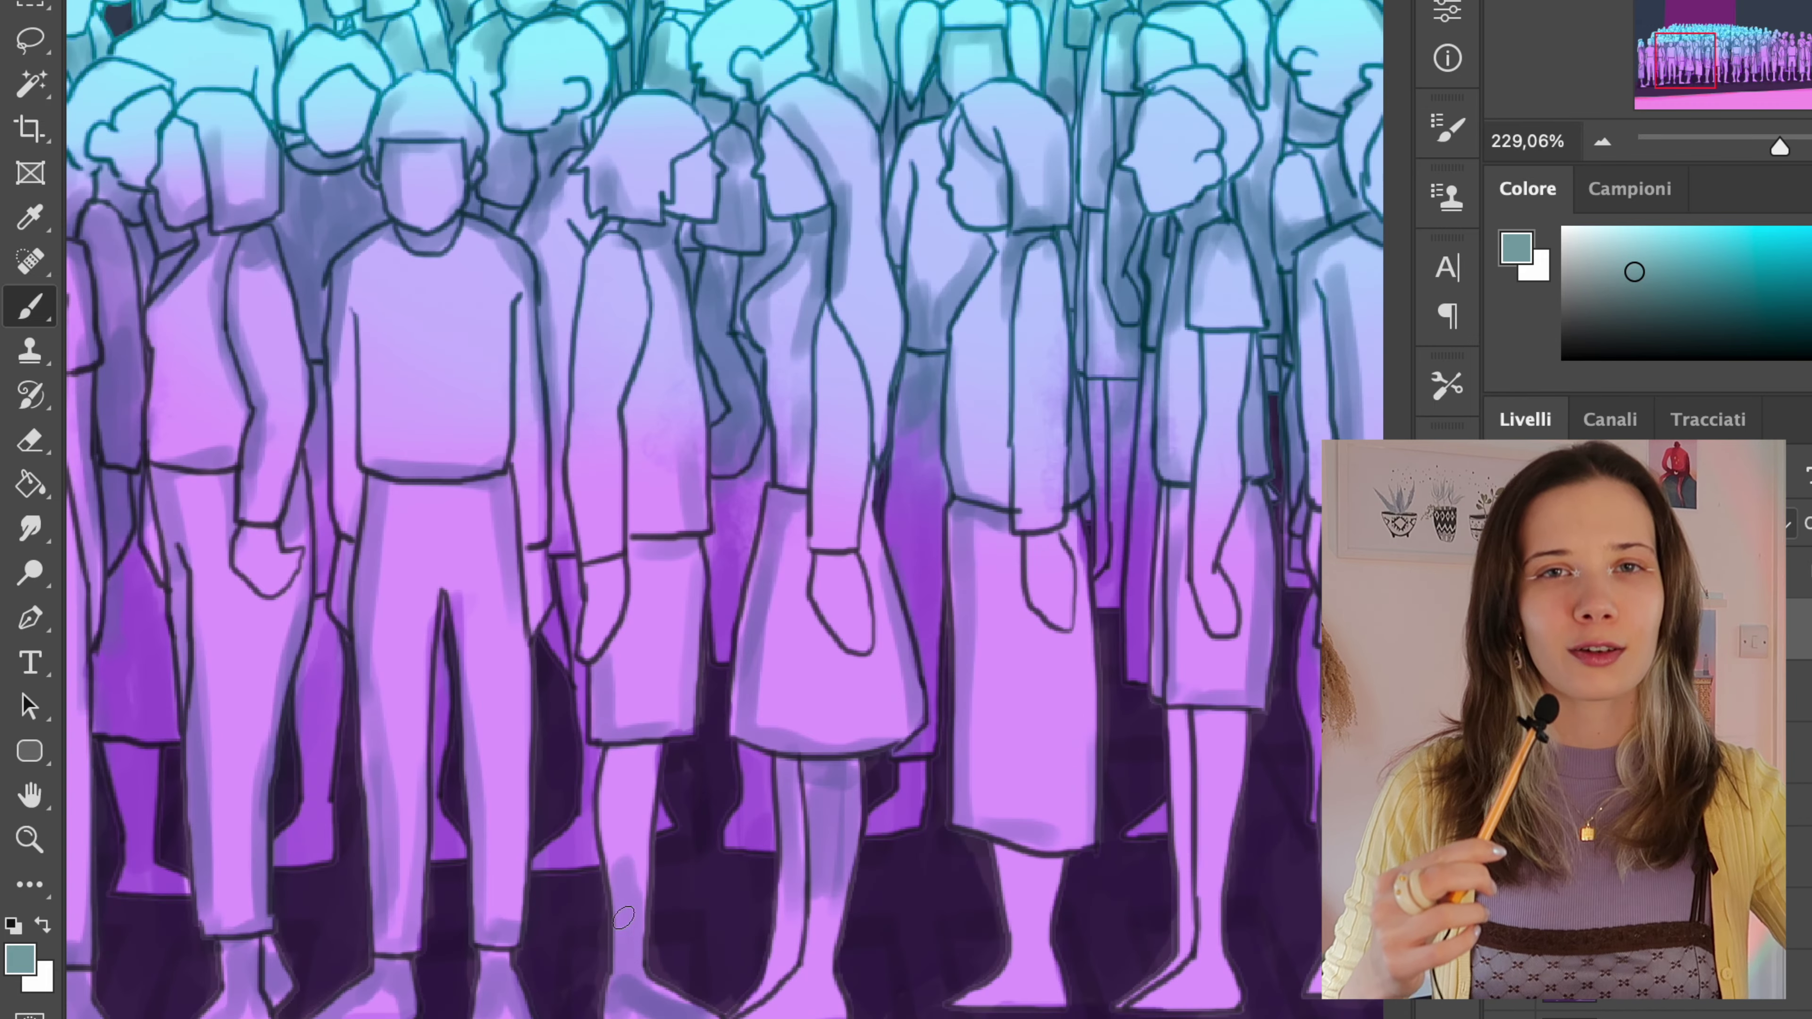
drag(784, 892, 812, 1009)
drag(891, 642, 350, 642)
drag(799, 789, 802, 963)
drag(900, 772, 900, 956)
drag(856, 450, 855, 617)
drag(1248, 535, 78, 535)
drag(353, 703, 306, 988)
drag(485, 895, 530, 959)
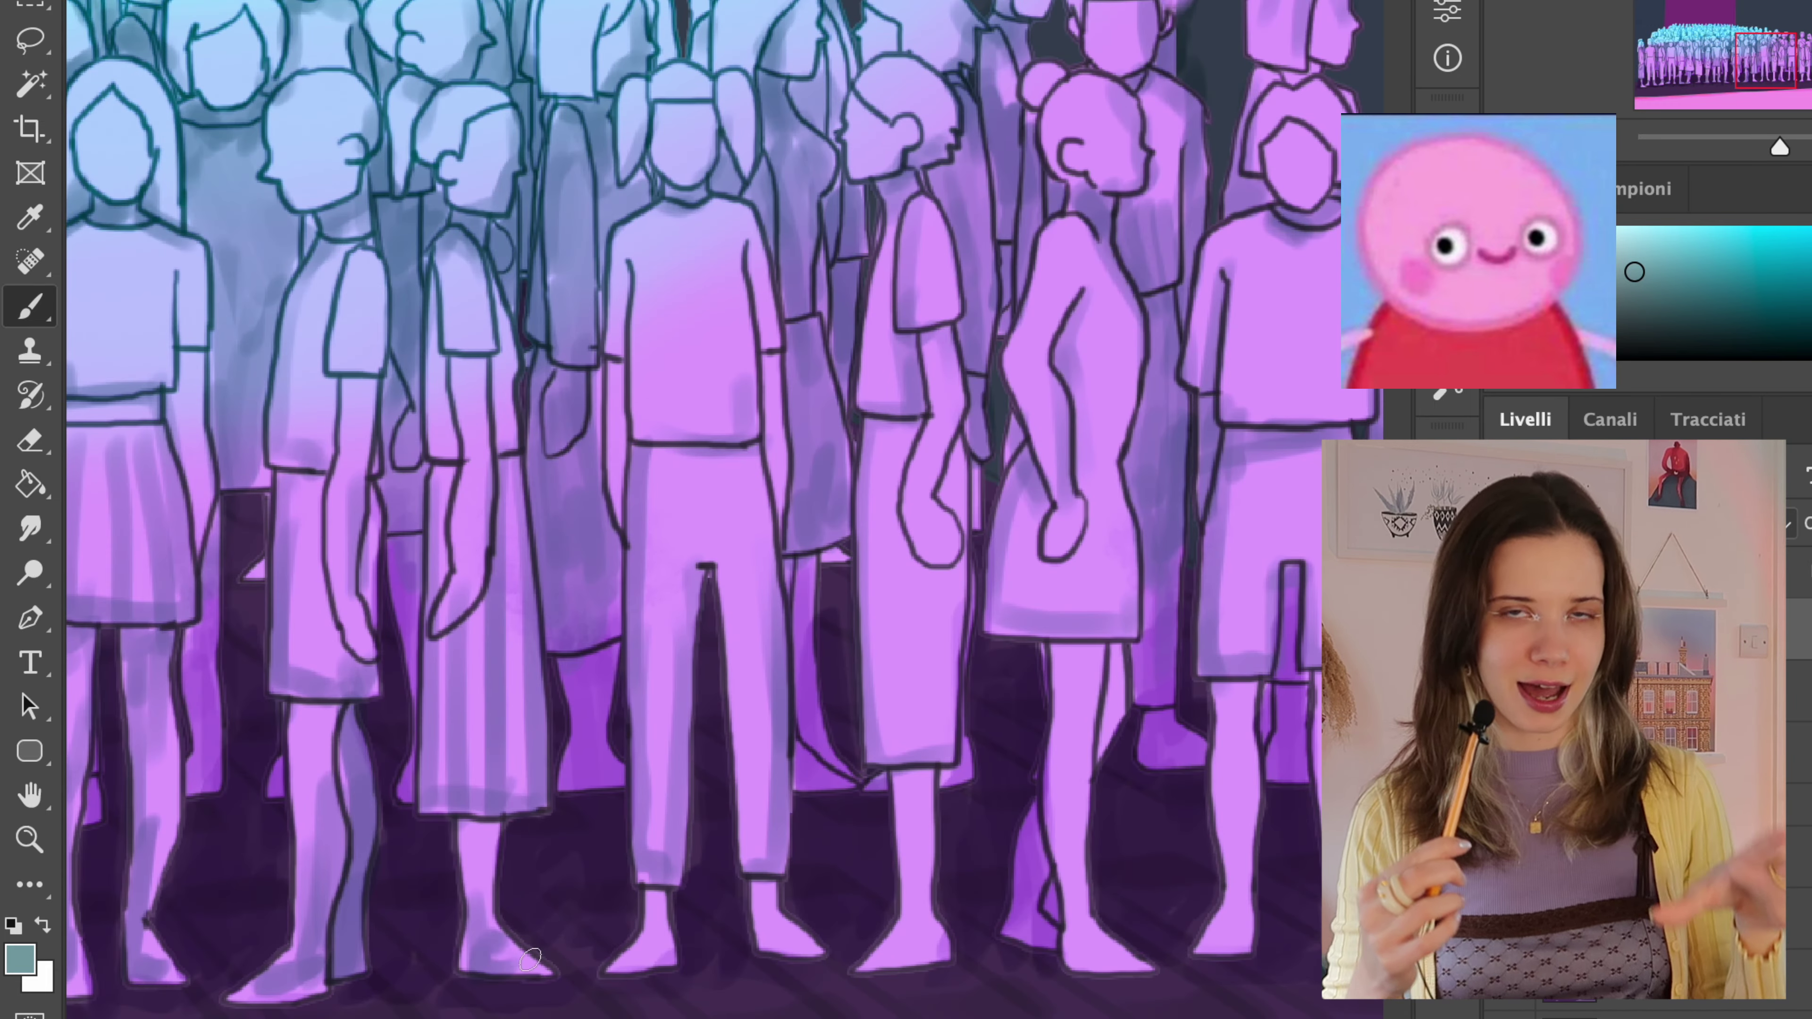
- Add grey-teal shadows to the trousers, legs and feet of the front-row figures right of the centre
drag(927, 772, 917, 960)
drag(1088, 649, 1120, 970)
drag(1127, 821, 413, 749)
drag(617, 610, 667, 885)
drag(924, 596, 913, 885)
scroll(713, 843, down, 2)
drag(763, 207, 756, 478)
scroll(761, 486, down, 4)
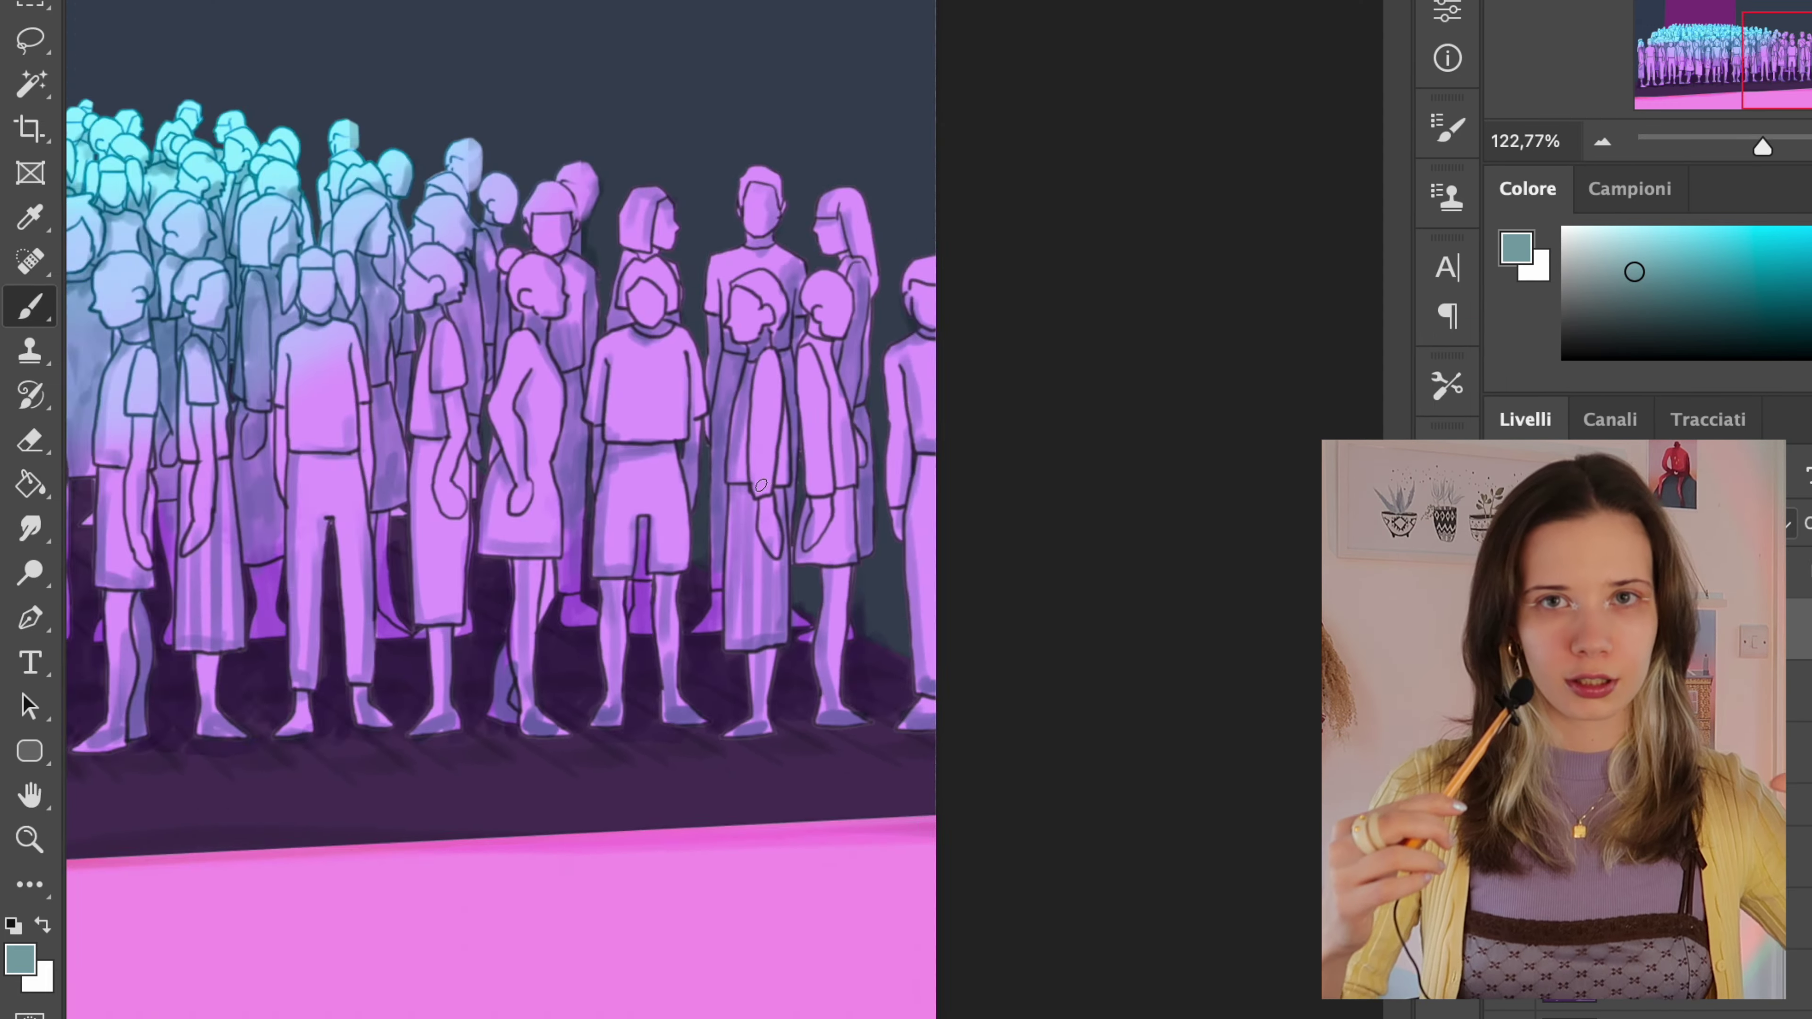
- Paint a soft dark blue shadow, sampled from the room's wall, over the front row's legs and feet
scroll(761, 484, down, 3)
right_click(825, 393)
alt+click(1131, 295)
drag(1206, 827, 1035, 861)
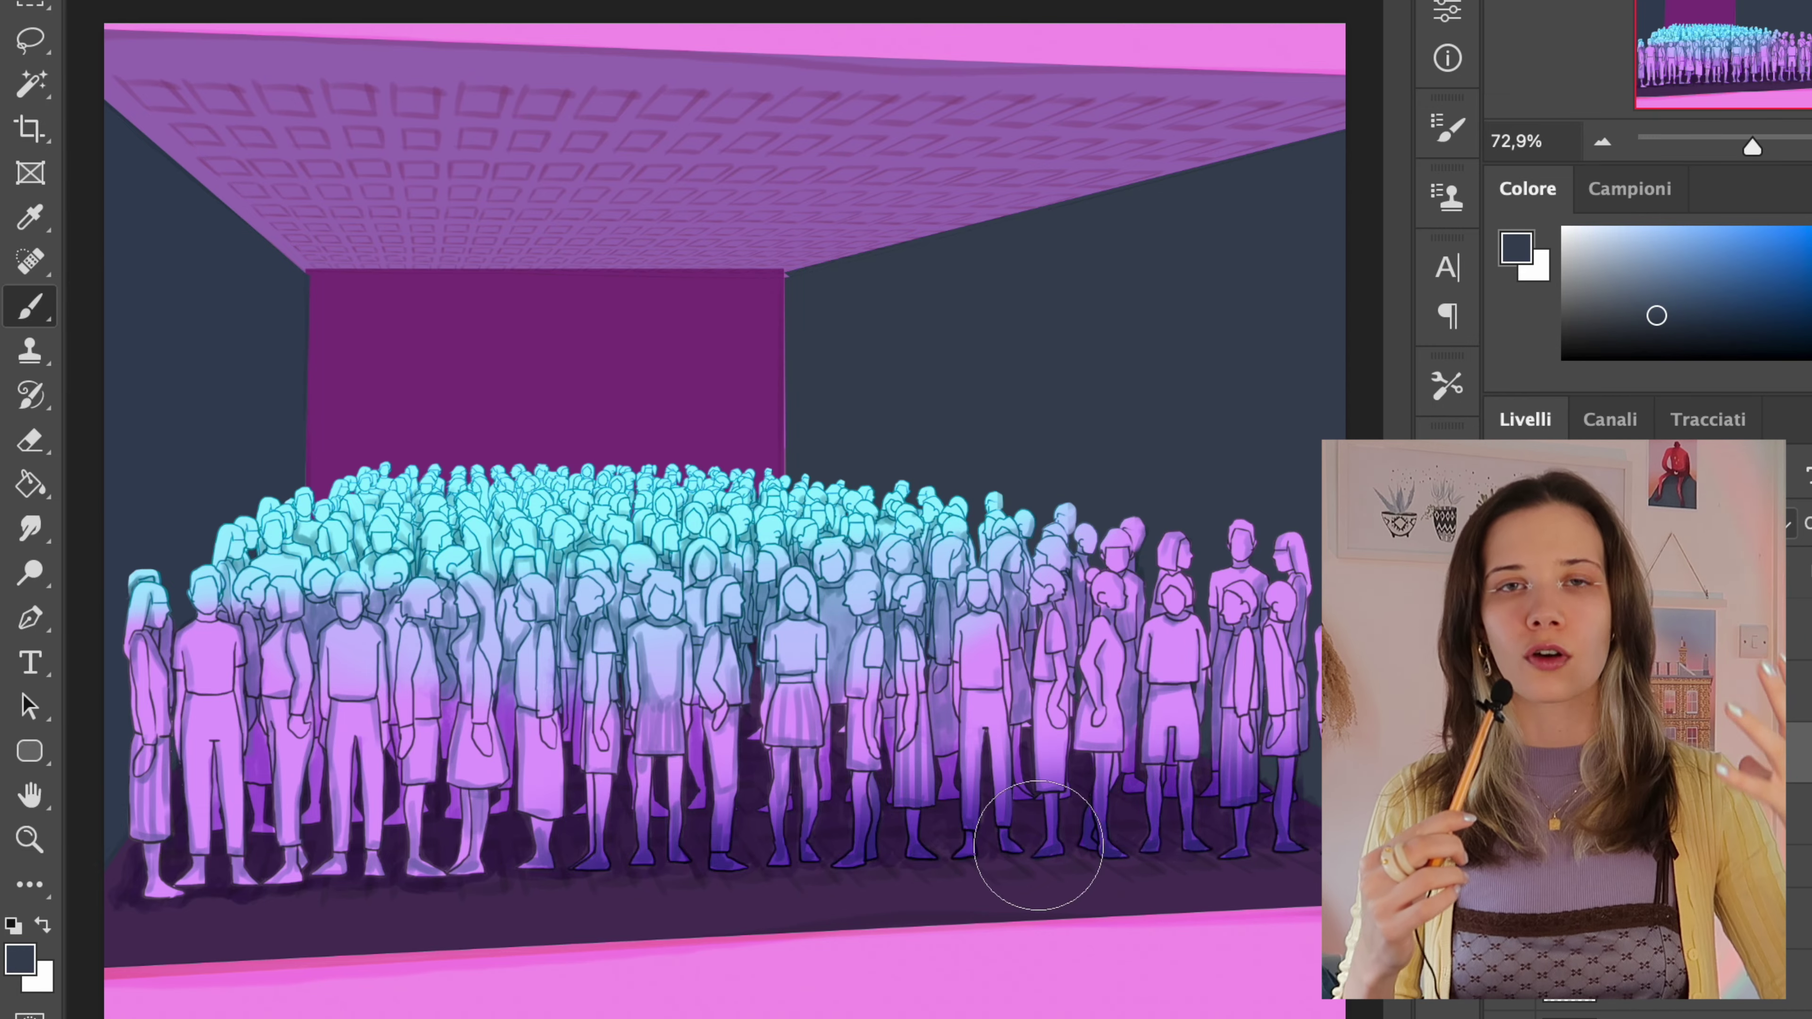
drag(178, 835, 1238, 870)
click(1641, 523)
key(Return)
- Soften the dark blue shadow across the front row's bodies with a large soft eraser
key(e)
right_click(715, 384)
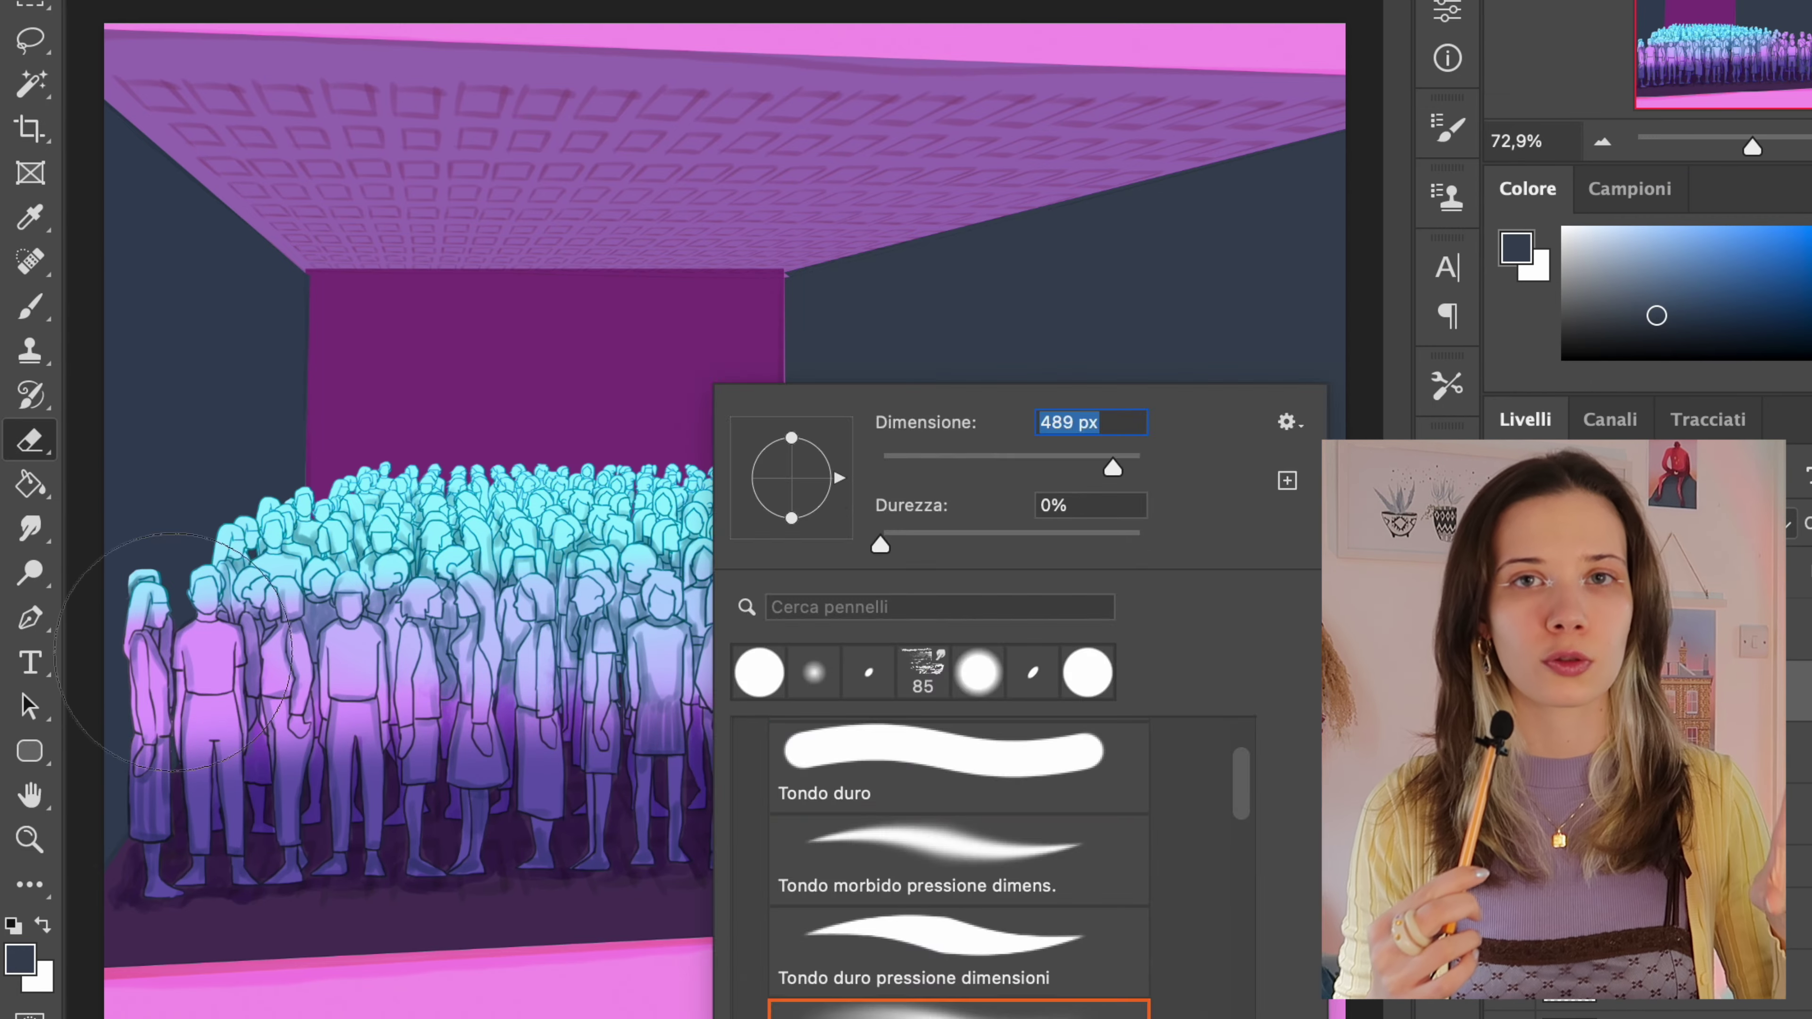
drag(205, 676, 1248, 678)
- Paint light dots in cyan sampled from the crowd inside the ceiling panels on the room's left side
key(b)
alt+click(481, 499)
scroll(397, 303, up, 5)
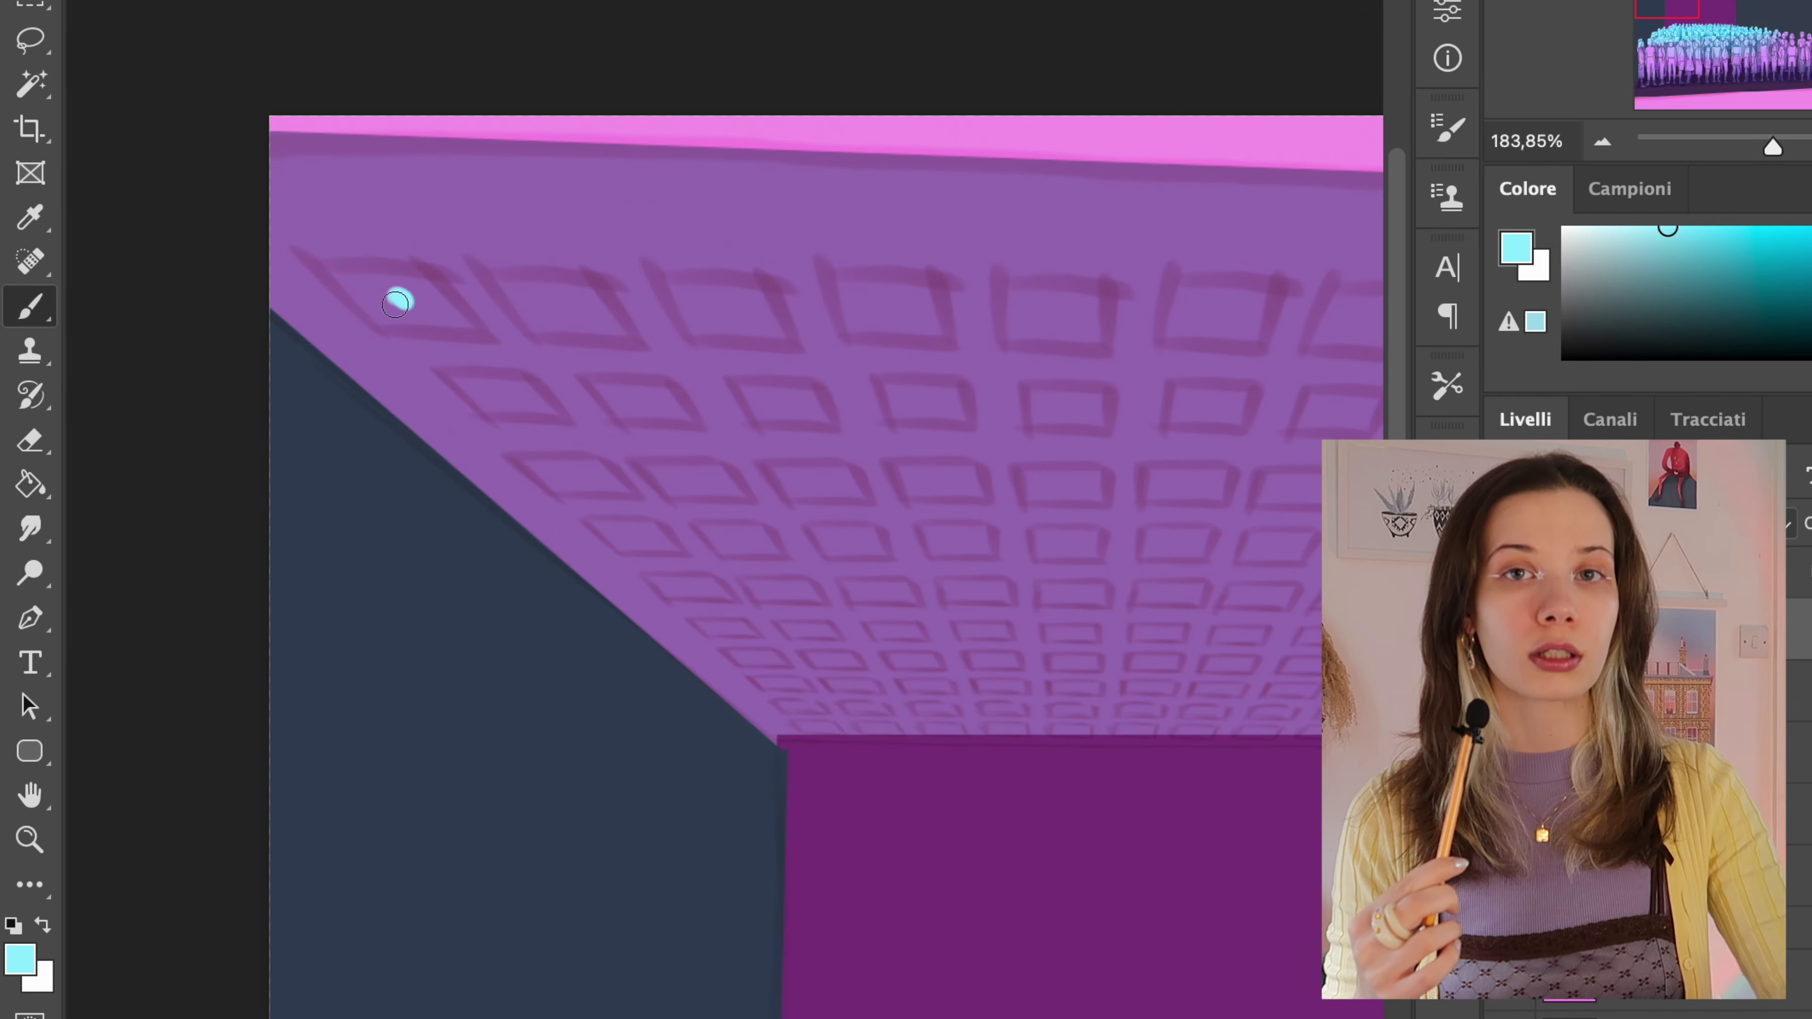
click(1061, 319)
click(786, 401)
click(928, 405)
click(1069, 409)
click(816, 487)
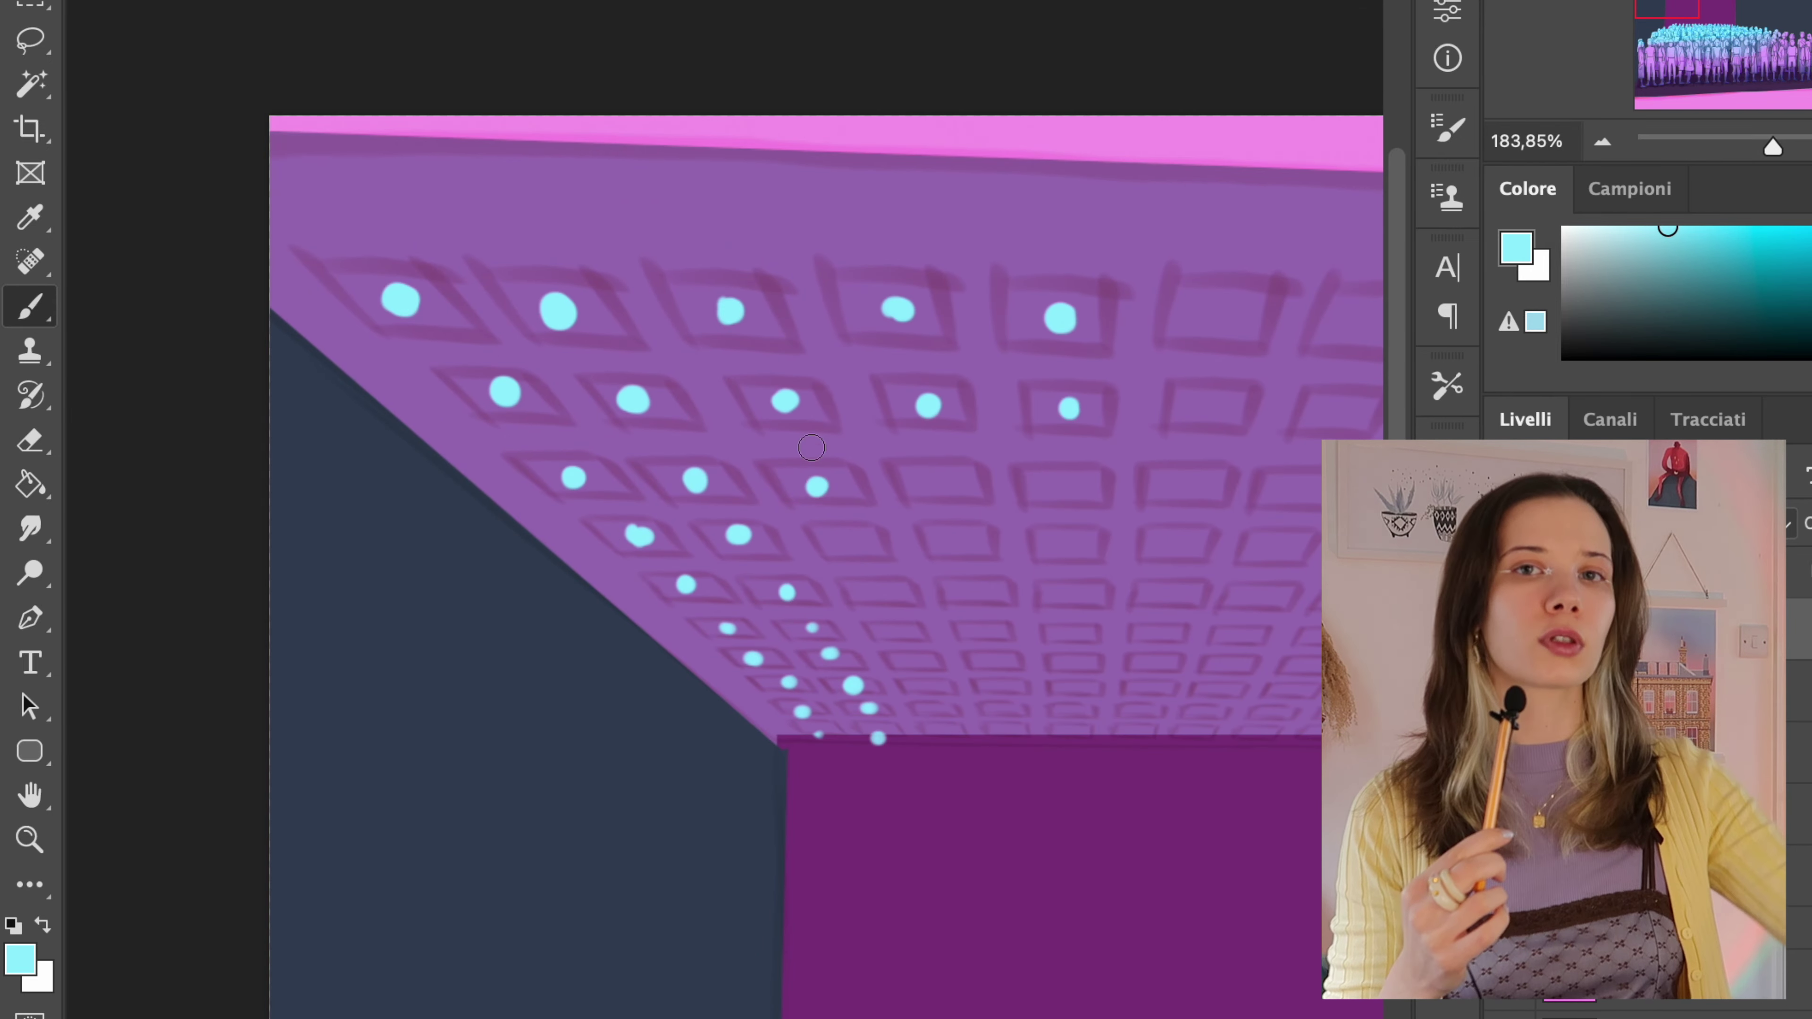
click(945, 480)
click(1066, 483)
- Paint cyan light dots inside the ceiling panels across the middle, down to the back wall
scroll(701, 429, right, 5)
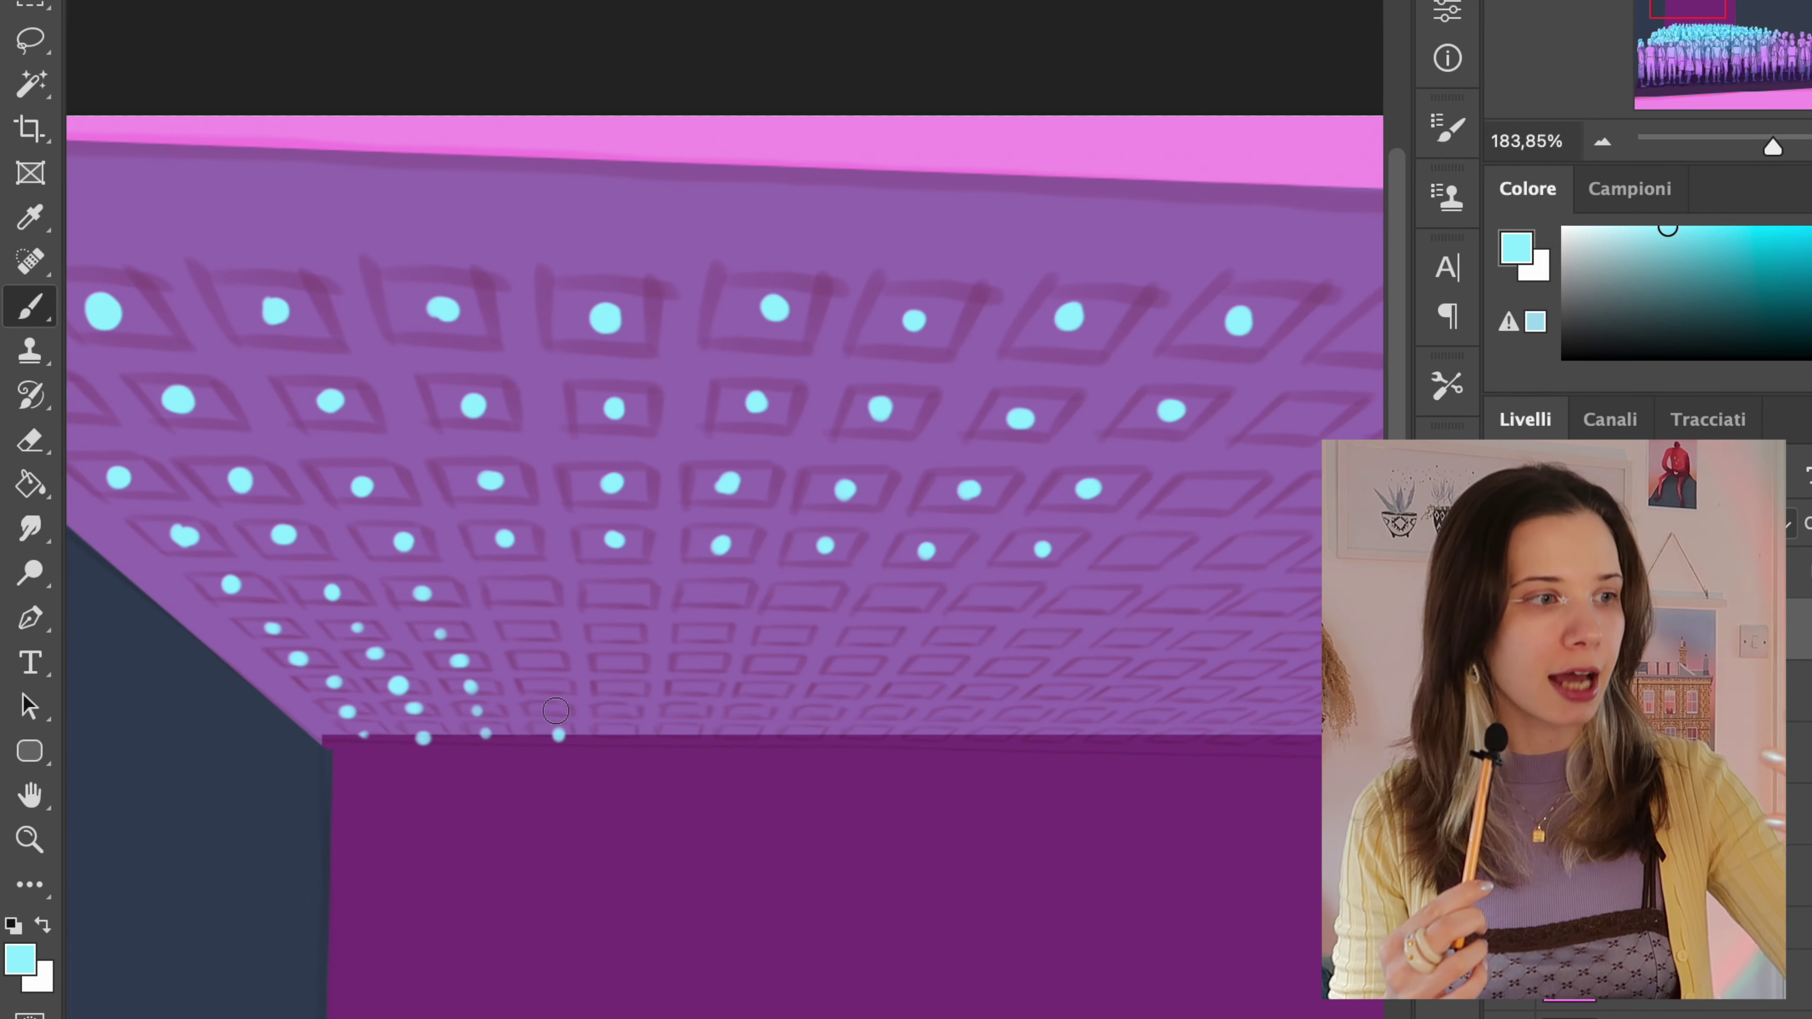
click(809, 731)
click(862, 733)
click(889, 717)
click(912, 690)
click(933, 668)
click(959, 635)
click(996, 596)
- Fill the remaining ceiling panels on the room's right side with cyan light dots
scroll(996, 597, right, 5)
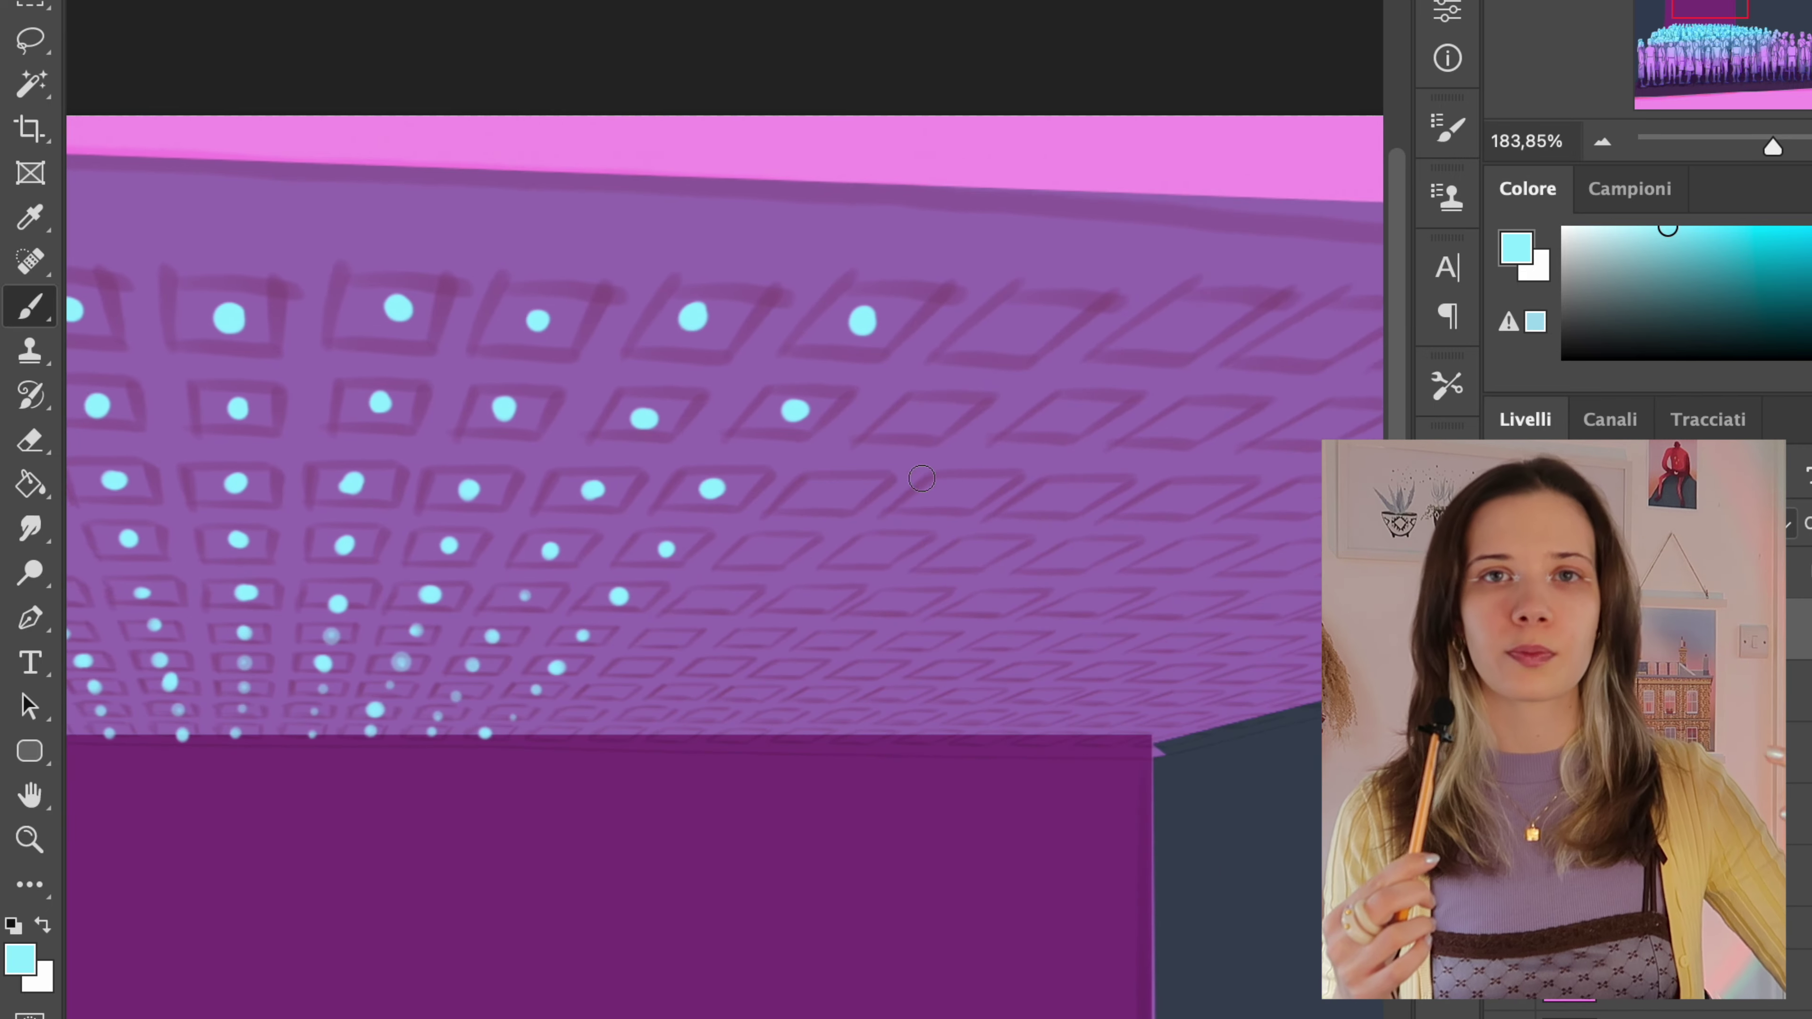
click(930, 494)
click(1156, 420)
scroll(1157, 420, right, 5)
click(975, 355)
click(976, 448)
click(1117, 447)
click(1298, 356)
scroll(1298, 357, right, 5)
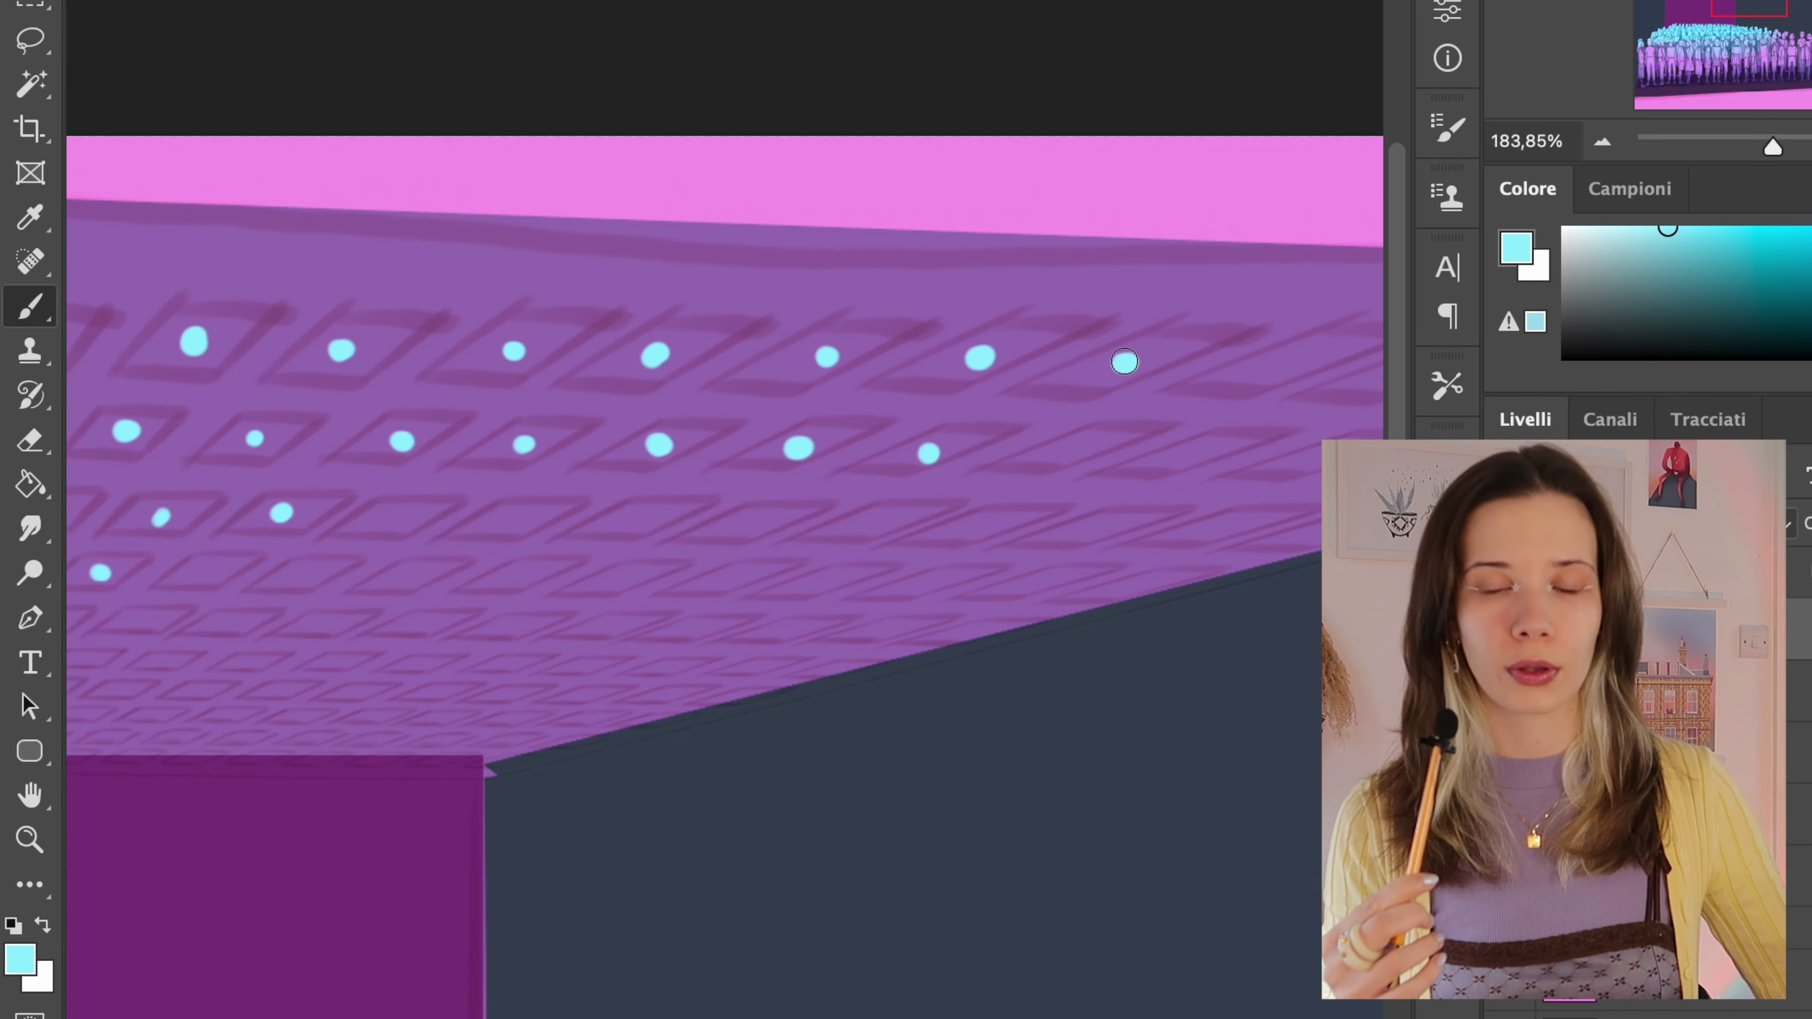
scroll(948, 483, left, 5)
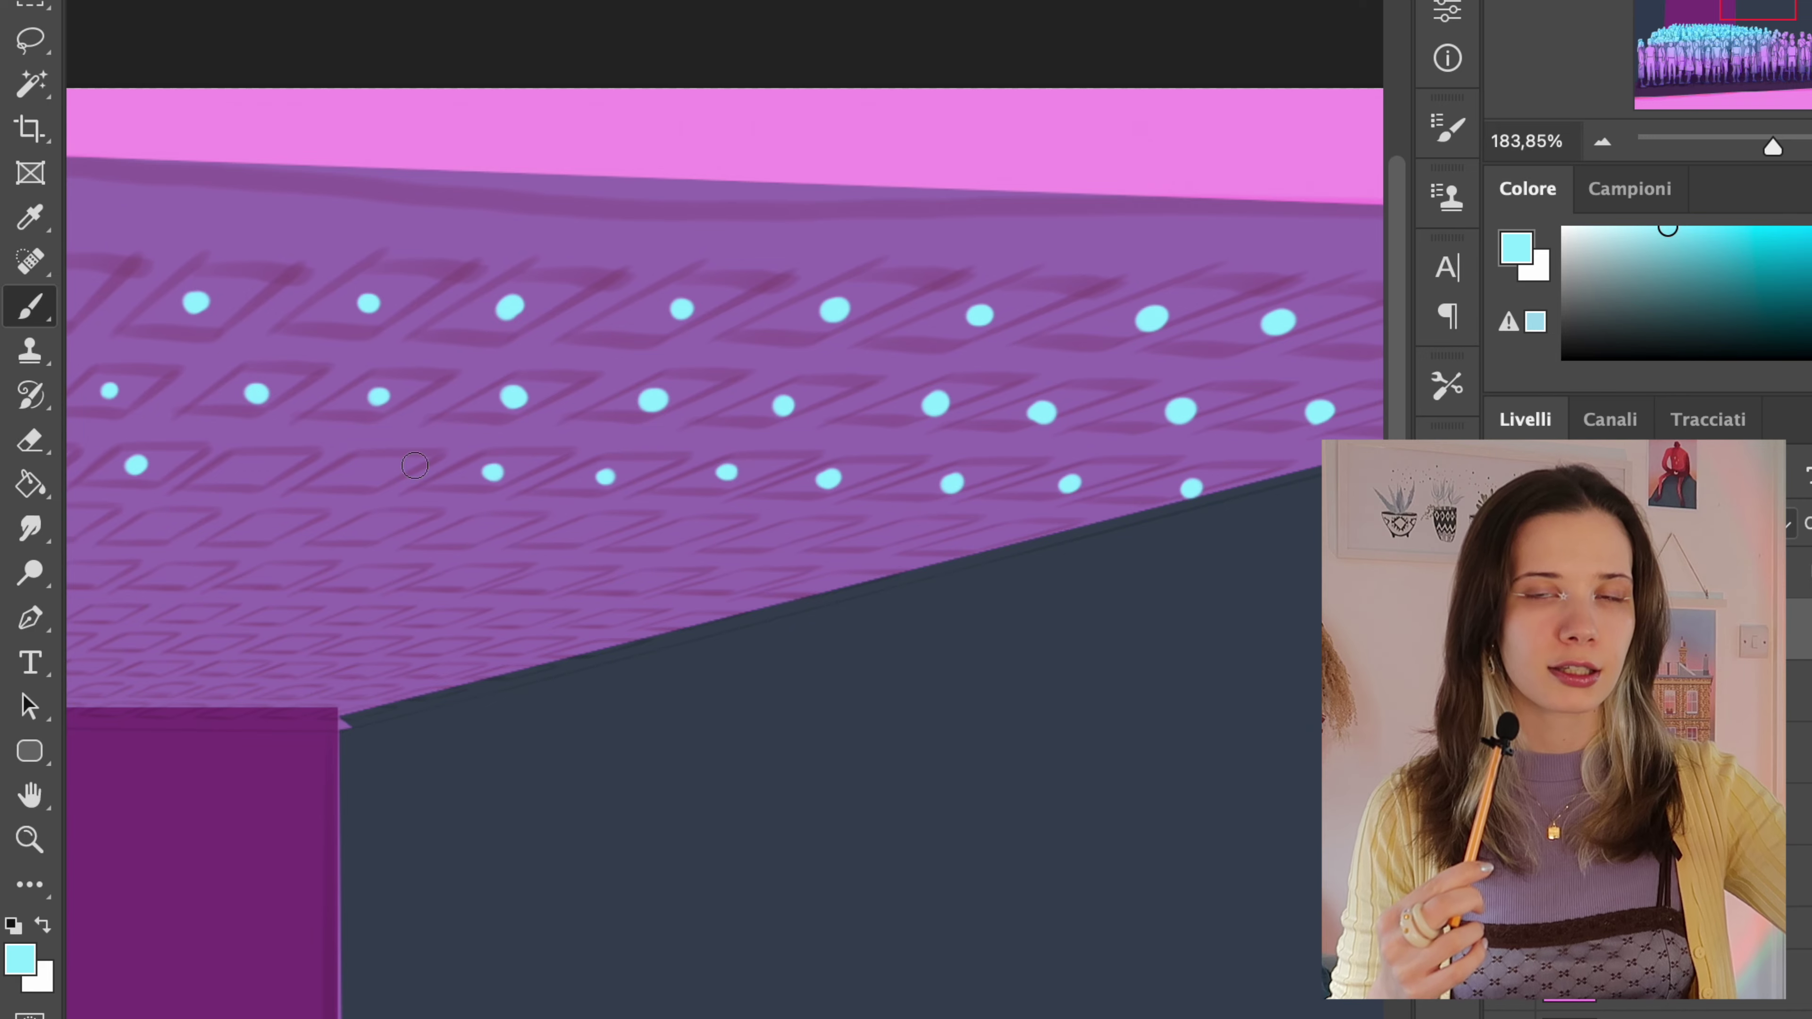
scroll(513, 509, left, 5)
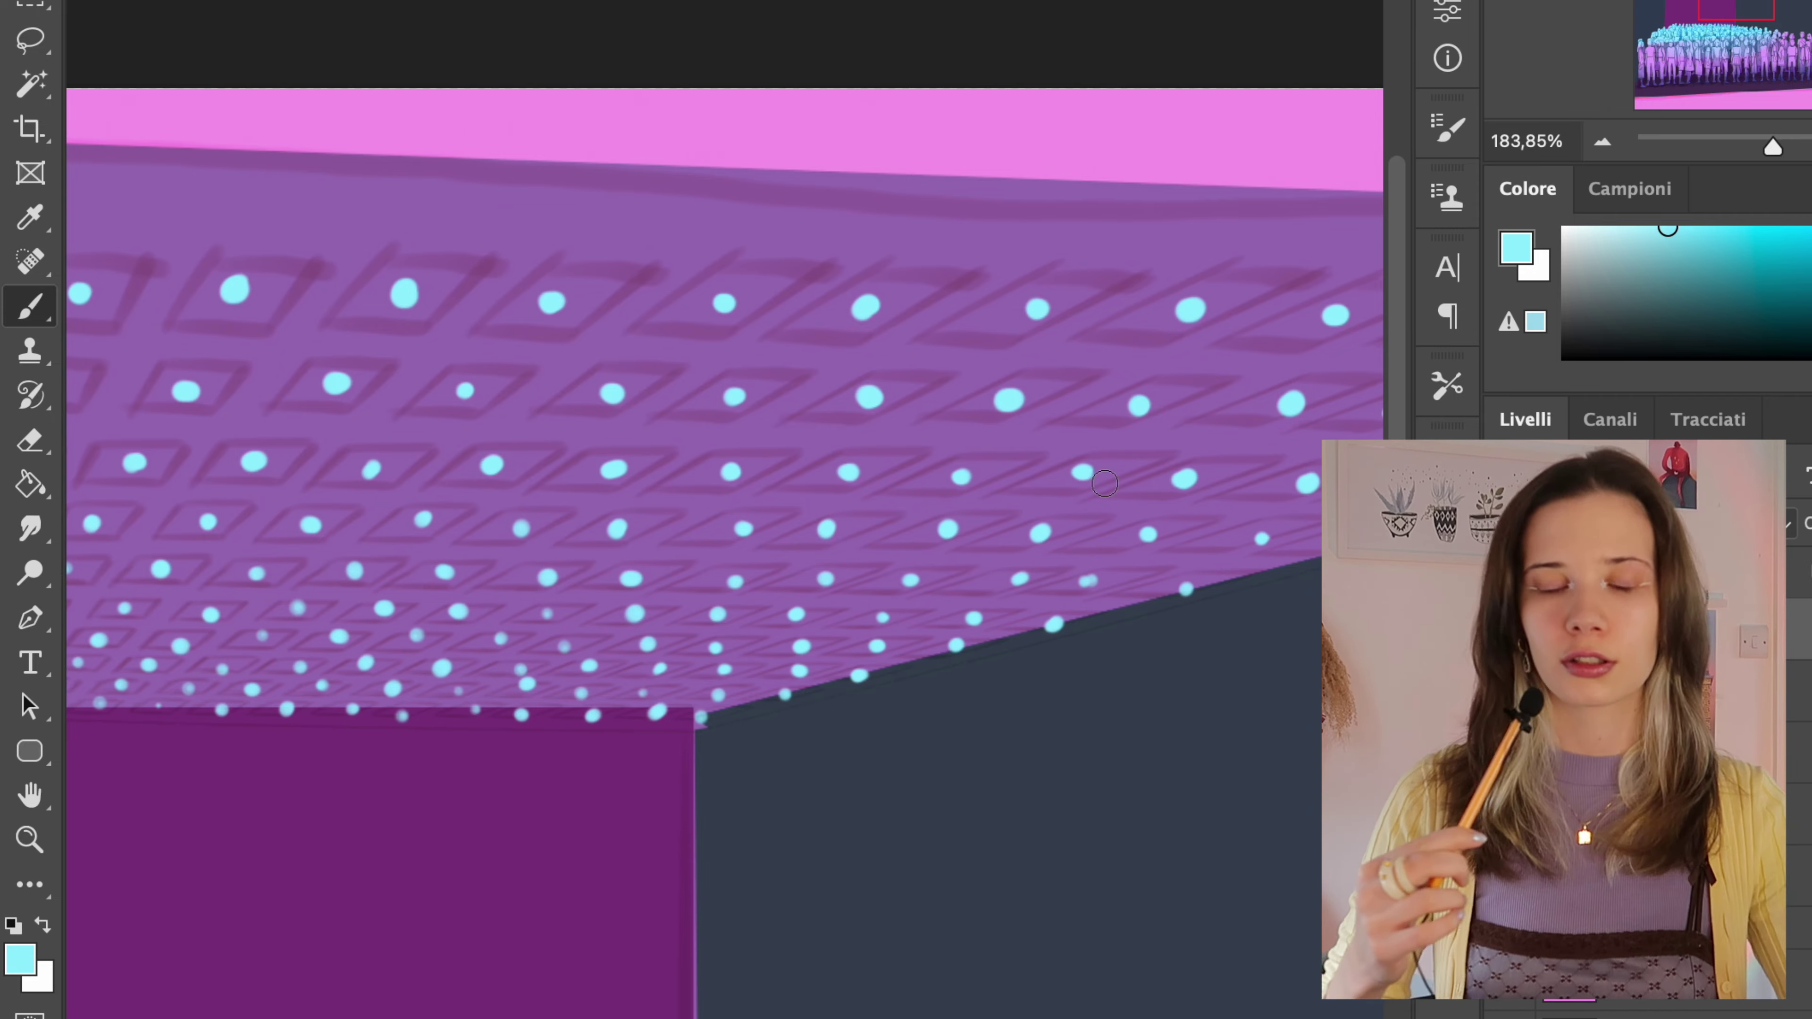
- Add a cyan glow around the ceiling lights
scroll(978, 554, down, 5)
scroll(979, 554, up, 3)
scroll(569, 450, down, 4)
scroll(569, 451, up, 1)
click(421, 1)
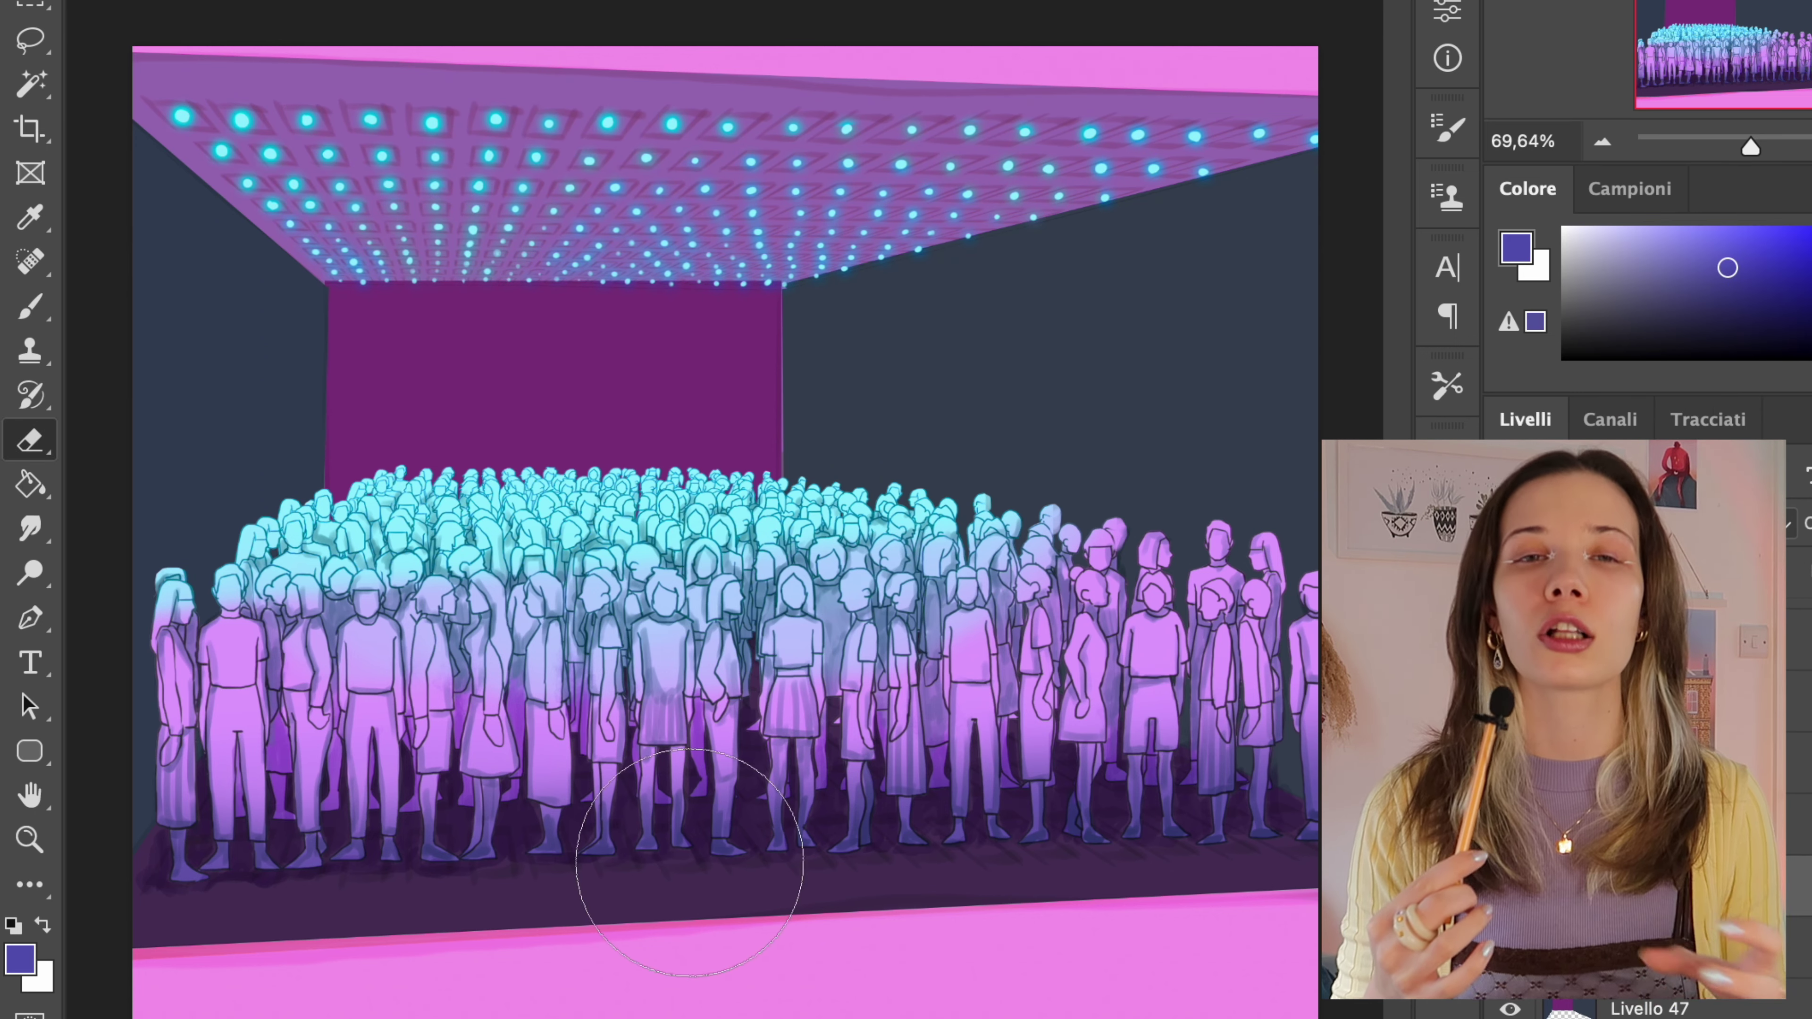
- Erase across the front part of the ceiling with a large soft eraser
drag(236, 79, 1333, 114)
scroll(849, 373, up, 3)
scroll(849, 372, right, 4)
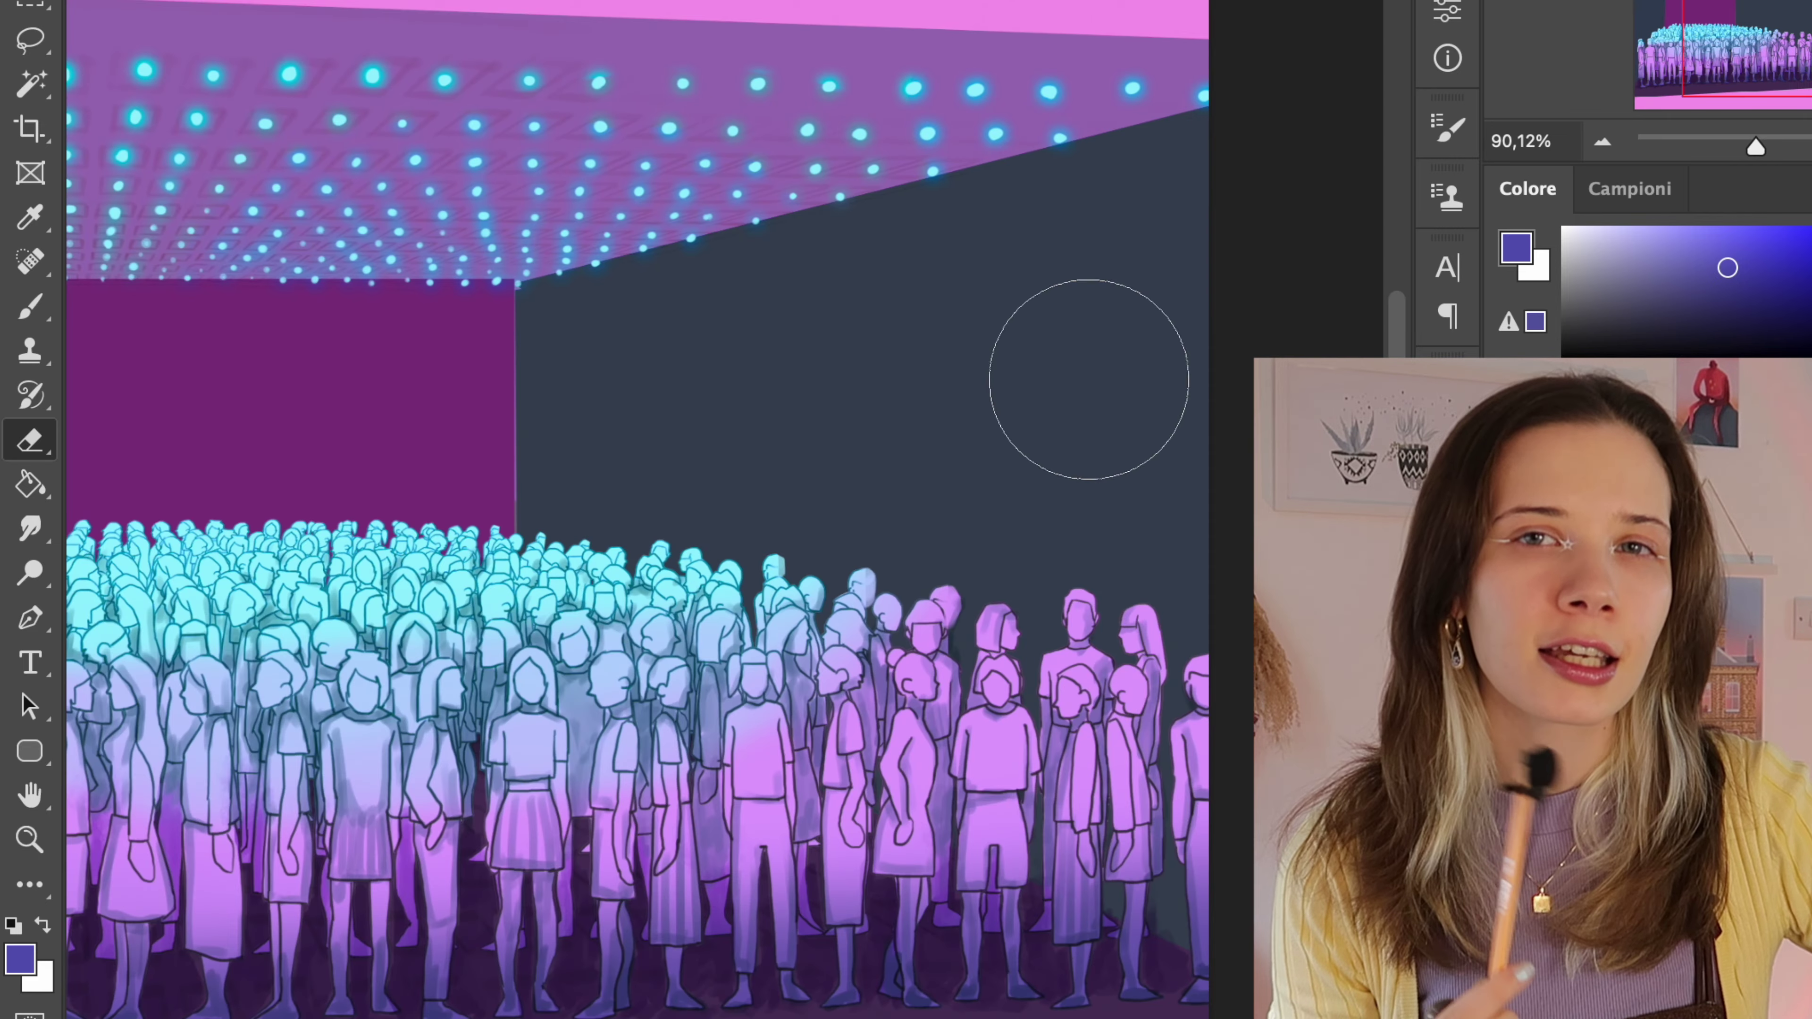
key(ctrl+0)
- Paint indigo shadows with a small brush on the neck and shoulder of the T-shirt man and the leftmost woman's back
key(b)
right_click(904, 385)
mouse_move(983, 441)
mouse_down()
mouse_move(982, 471)
mouse_move(1006, 449)
mouse_up()
scroll(724, 510, up, 5)
drag(1195, 469, 1124, 469)
scroll(723, 509, left, 8)
drag(489, 397, 521, 401)
scroll(348, 521, up, 2)
drag(378, 395, 418, 510)
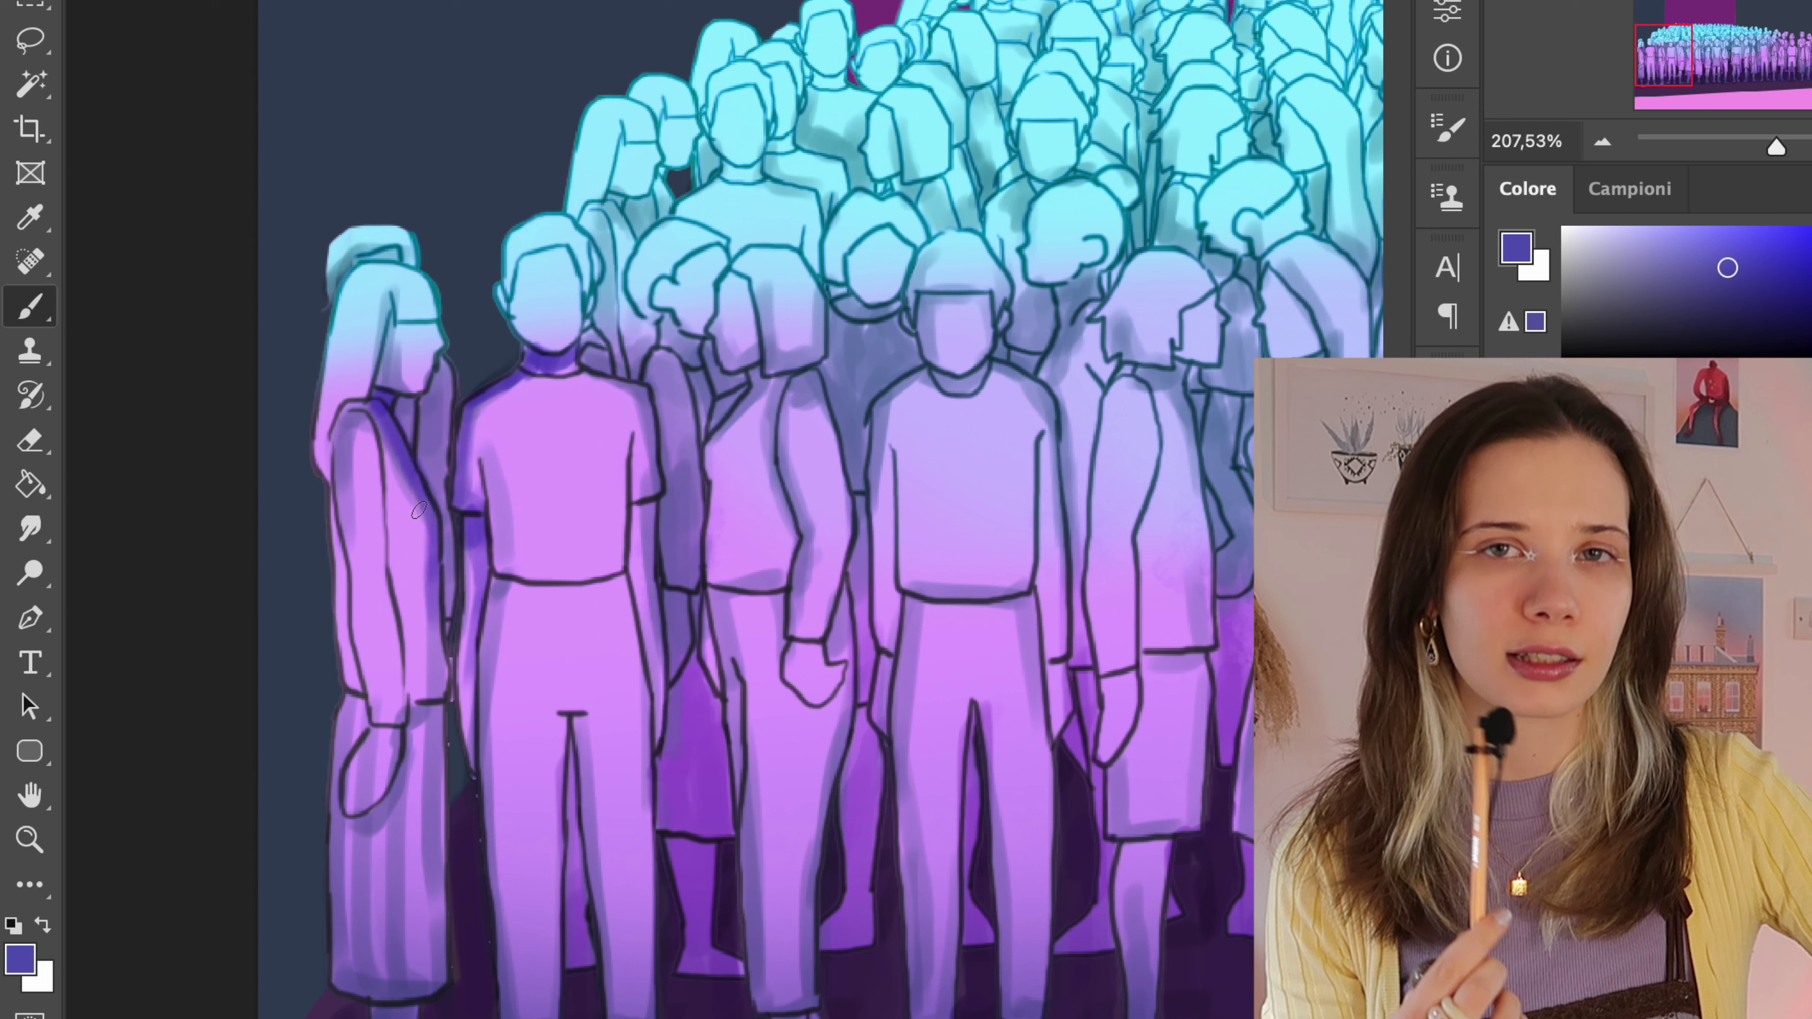
- Add indigo shadows to the leftmost woman's sleeve, pleated skirt and foot, and to the T-shirt man's sleeve hems and waist
drag(392, 299, 364, 400)
drag(389, 571, 410, 681)
drag(635, 508, 655, 501)
mouse_move(495, 579)
mouse_down()
mouse_move(624, 575)
mouse_move(655, 821)
mouse_up()
scroll(642, 714, down, 5)
drag(265, 620, 271, 792)
drag(344, 788, 356, 514)
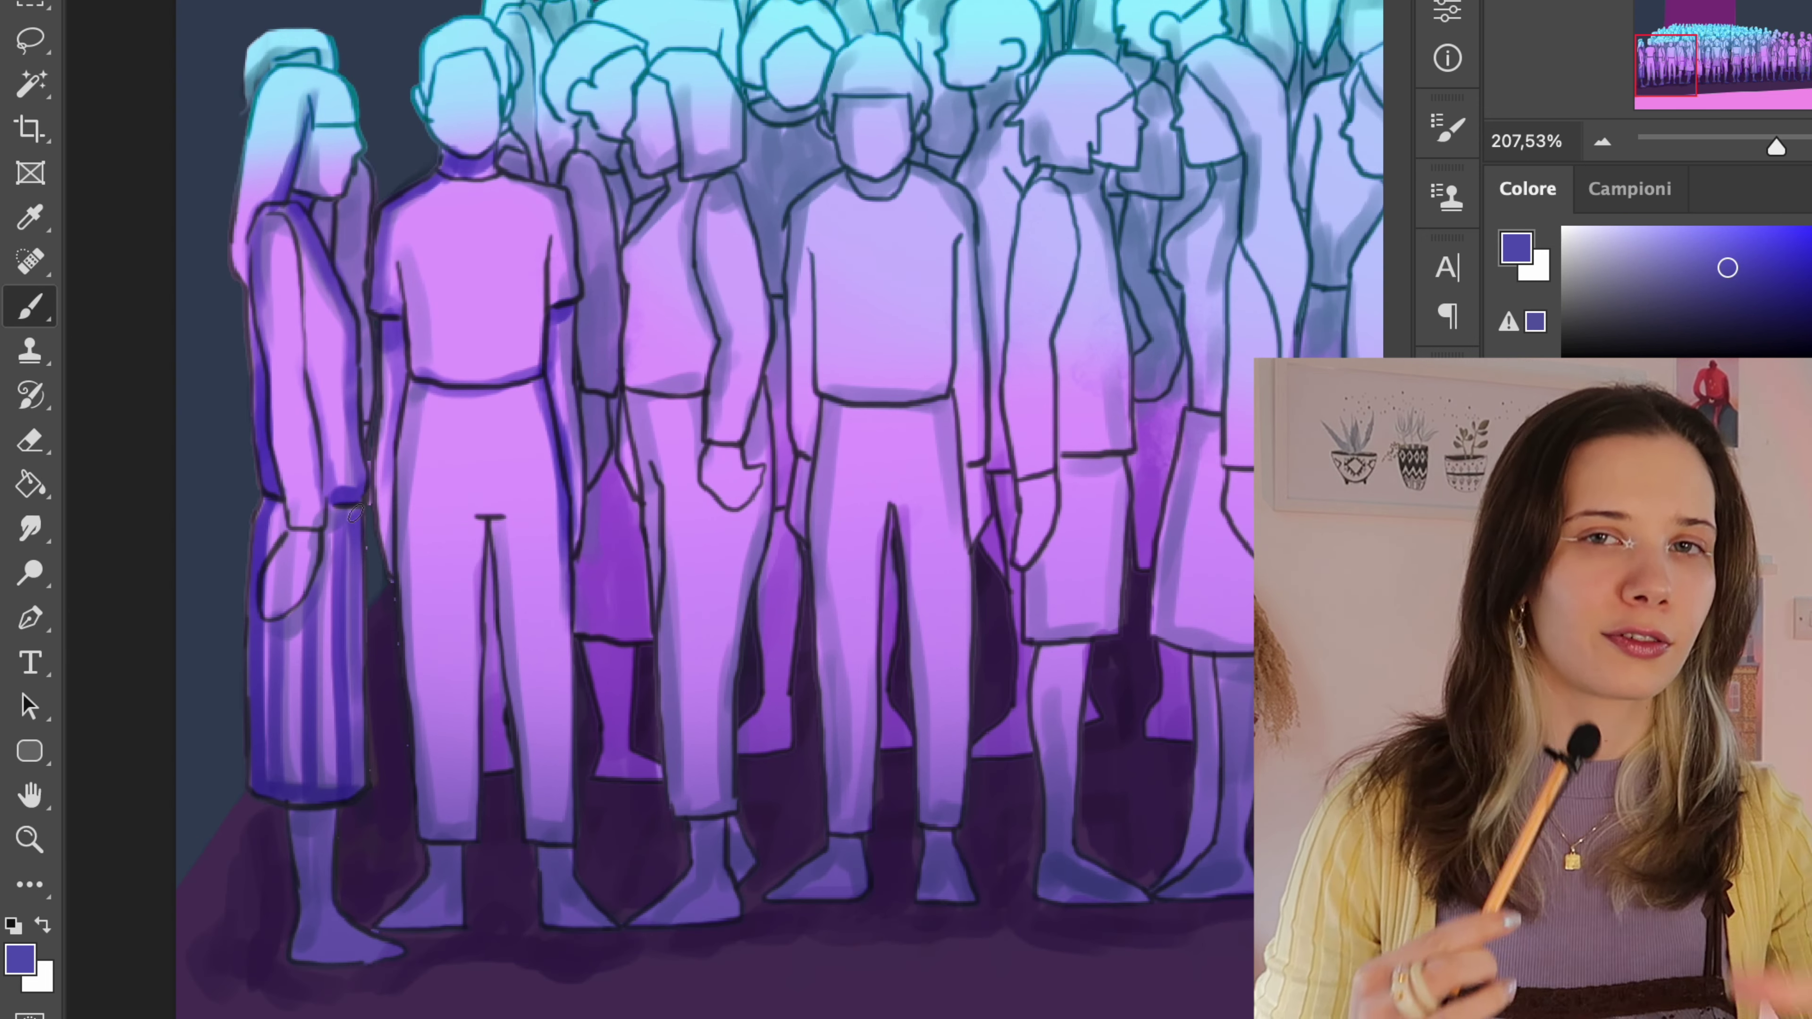
drag(333, 861, 344, 337)
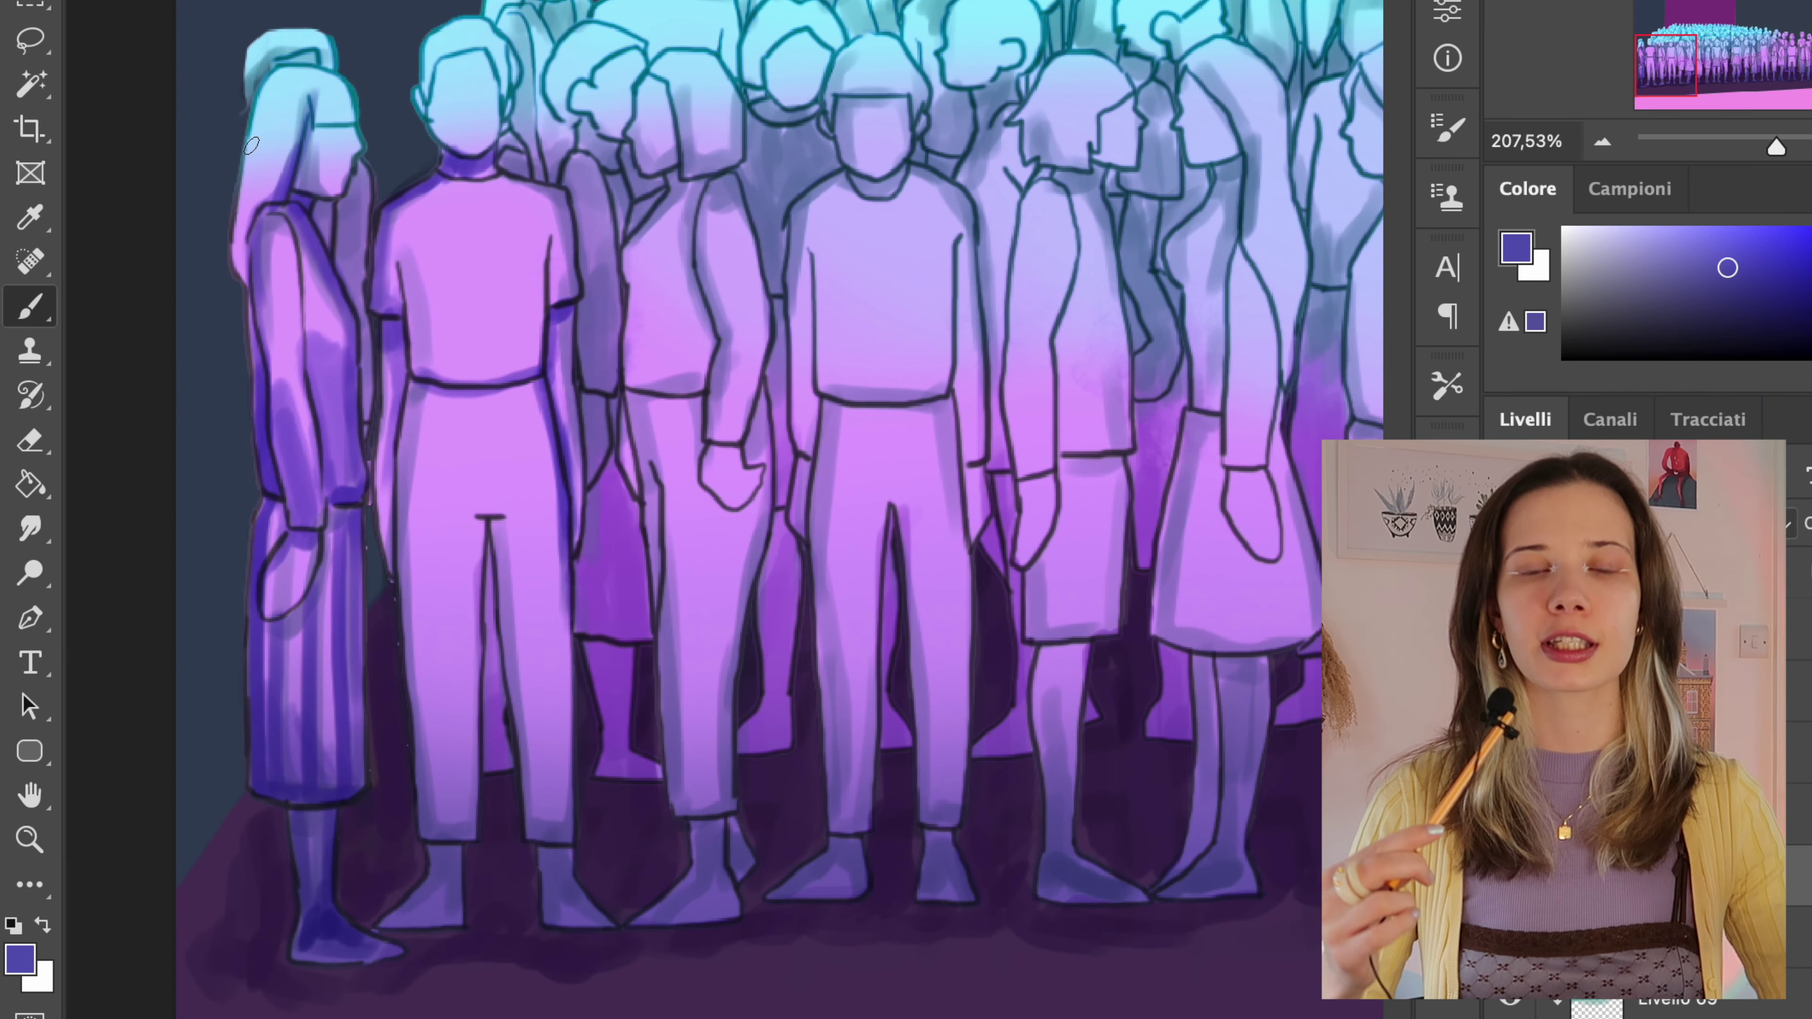
- Shade the leftmost woman's hair and the neighbouring man's face, T-shirt, arms, trousers and feet in indigo
scroll(251, 146, up, 2)
drag(207, 328, 222, 196)
drag(435, 462, 492, 257)
drag(531, 414, 527, 528)
drag(407, 463, 403, 893)
drag(499, 443, 521, 910)
drag(399, 913, 385, 985)
drag(542, 956, 500, 968)
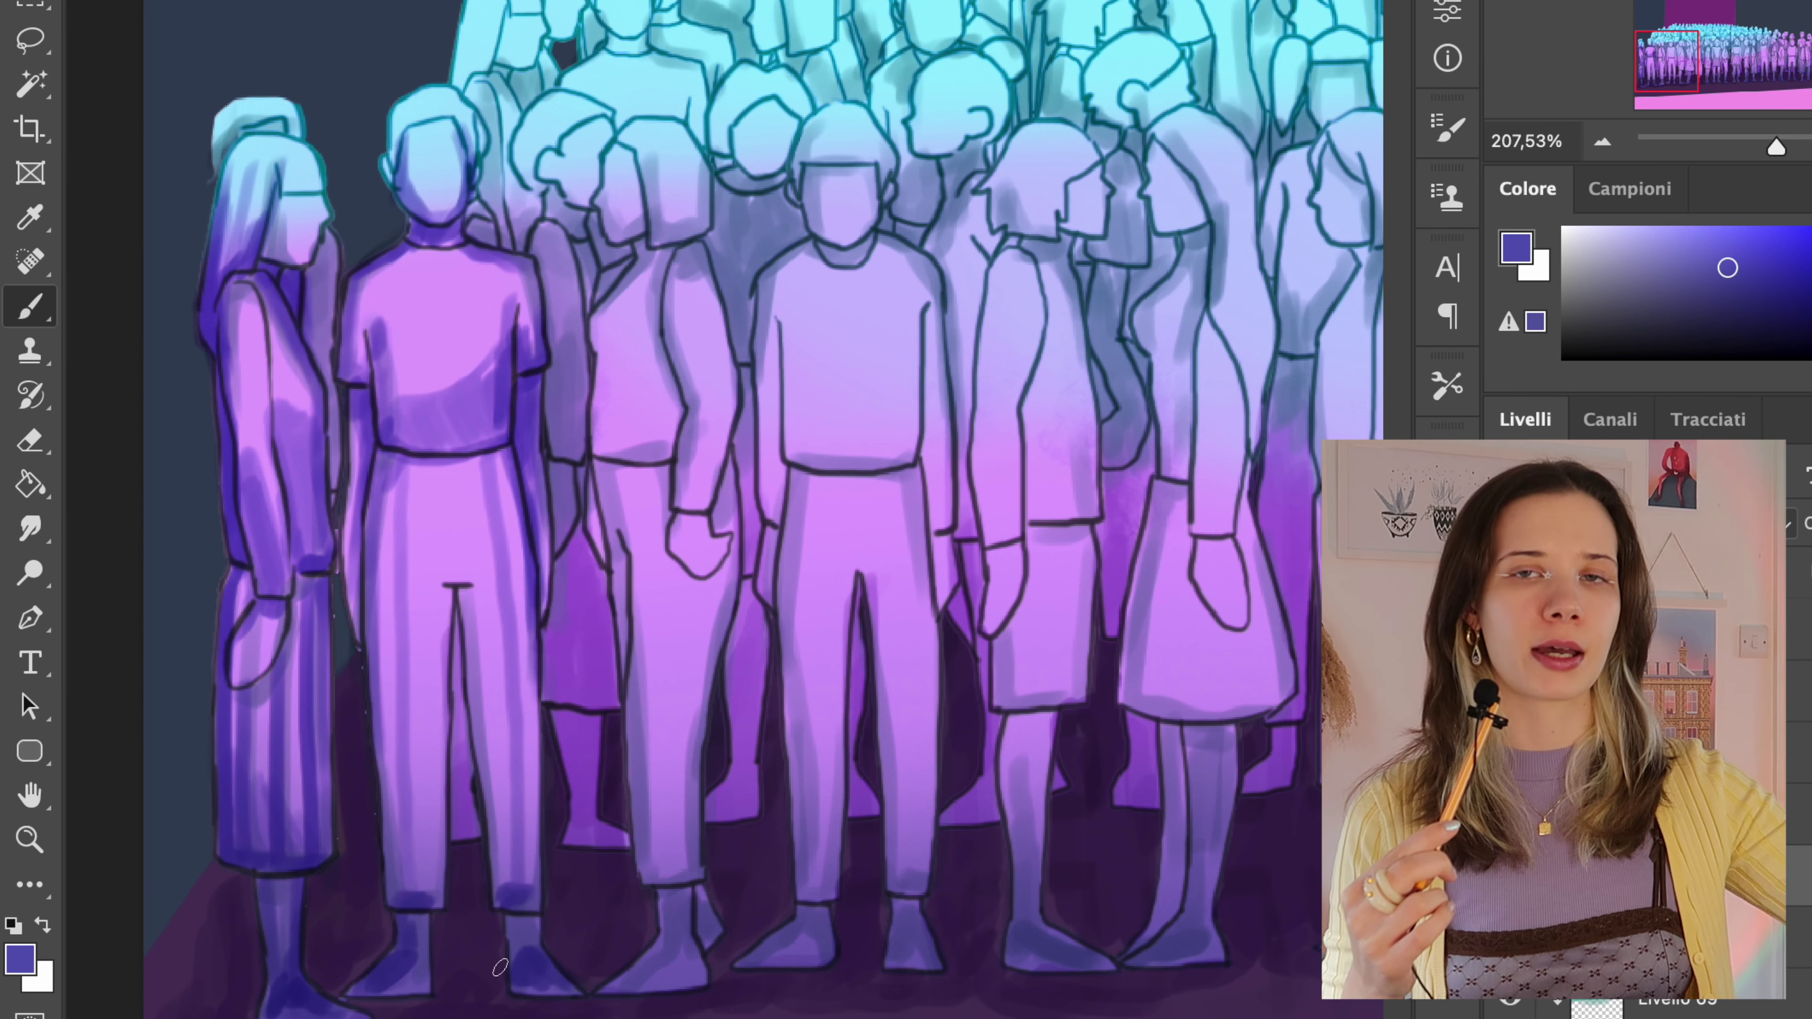
- Add indigo shadows to the hair, top, hand and trousers of the bob-haired third figure in the front row
mouse_move(662, 185)
mouse_down()
mouse_move(627, 435)
mouse_move(701, 495)
mouse_up()
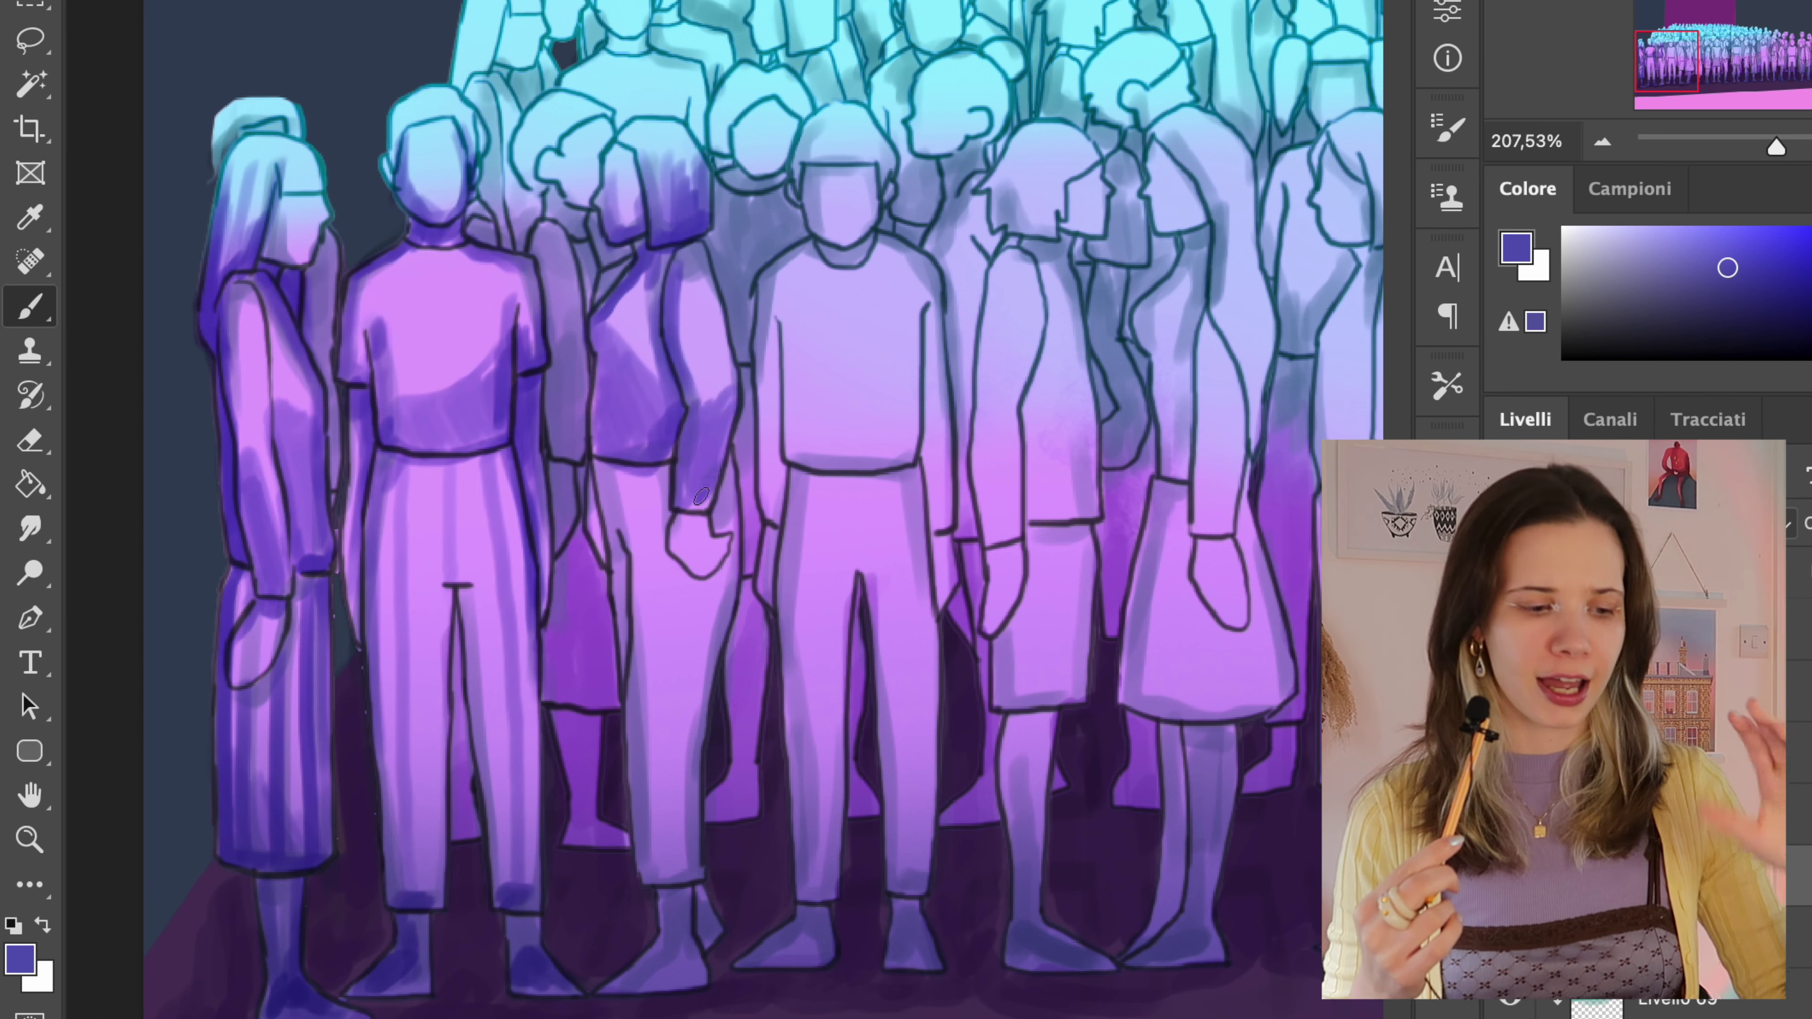
drag(631, 689, 664, 957)
drag(692, 703, 681, 876)
drag(686, 635, 667, 831)
- Shade the face, jumper, arms, trousers and feet of the fourth front-row figure in indigo
drag(842, 500, 550, 519)
drag(524, 271, 472, 503)
drag(485, 300, 471, 610)
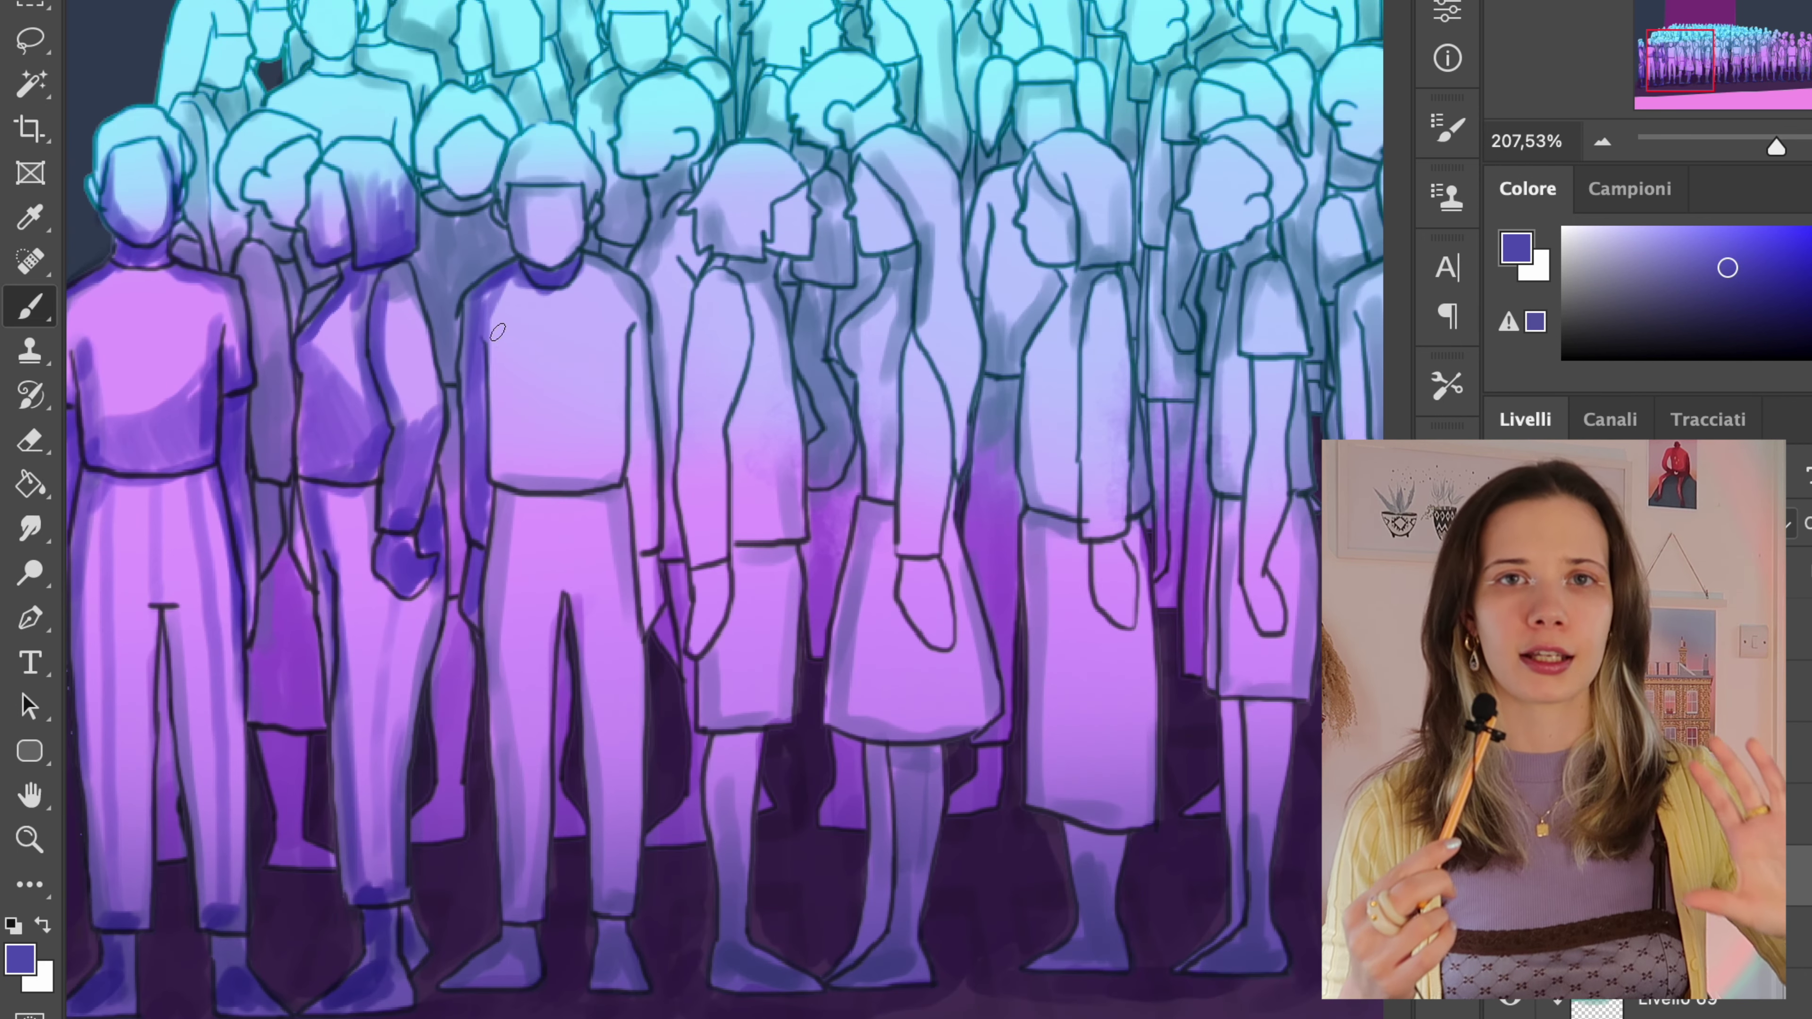
drag(499, 335, 606, 436)
mouse_move(635, 325)
mouse_down()
mouse_move(642, 543)
mouse_move(593, 778)
mouse_up()
drag(520, 926, 480, 970)
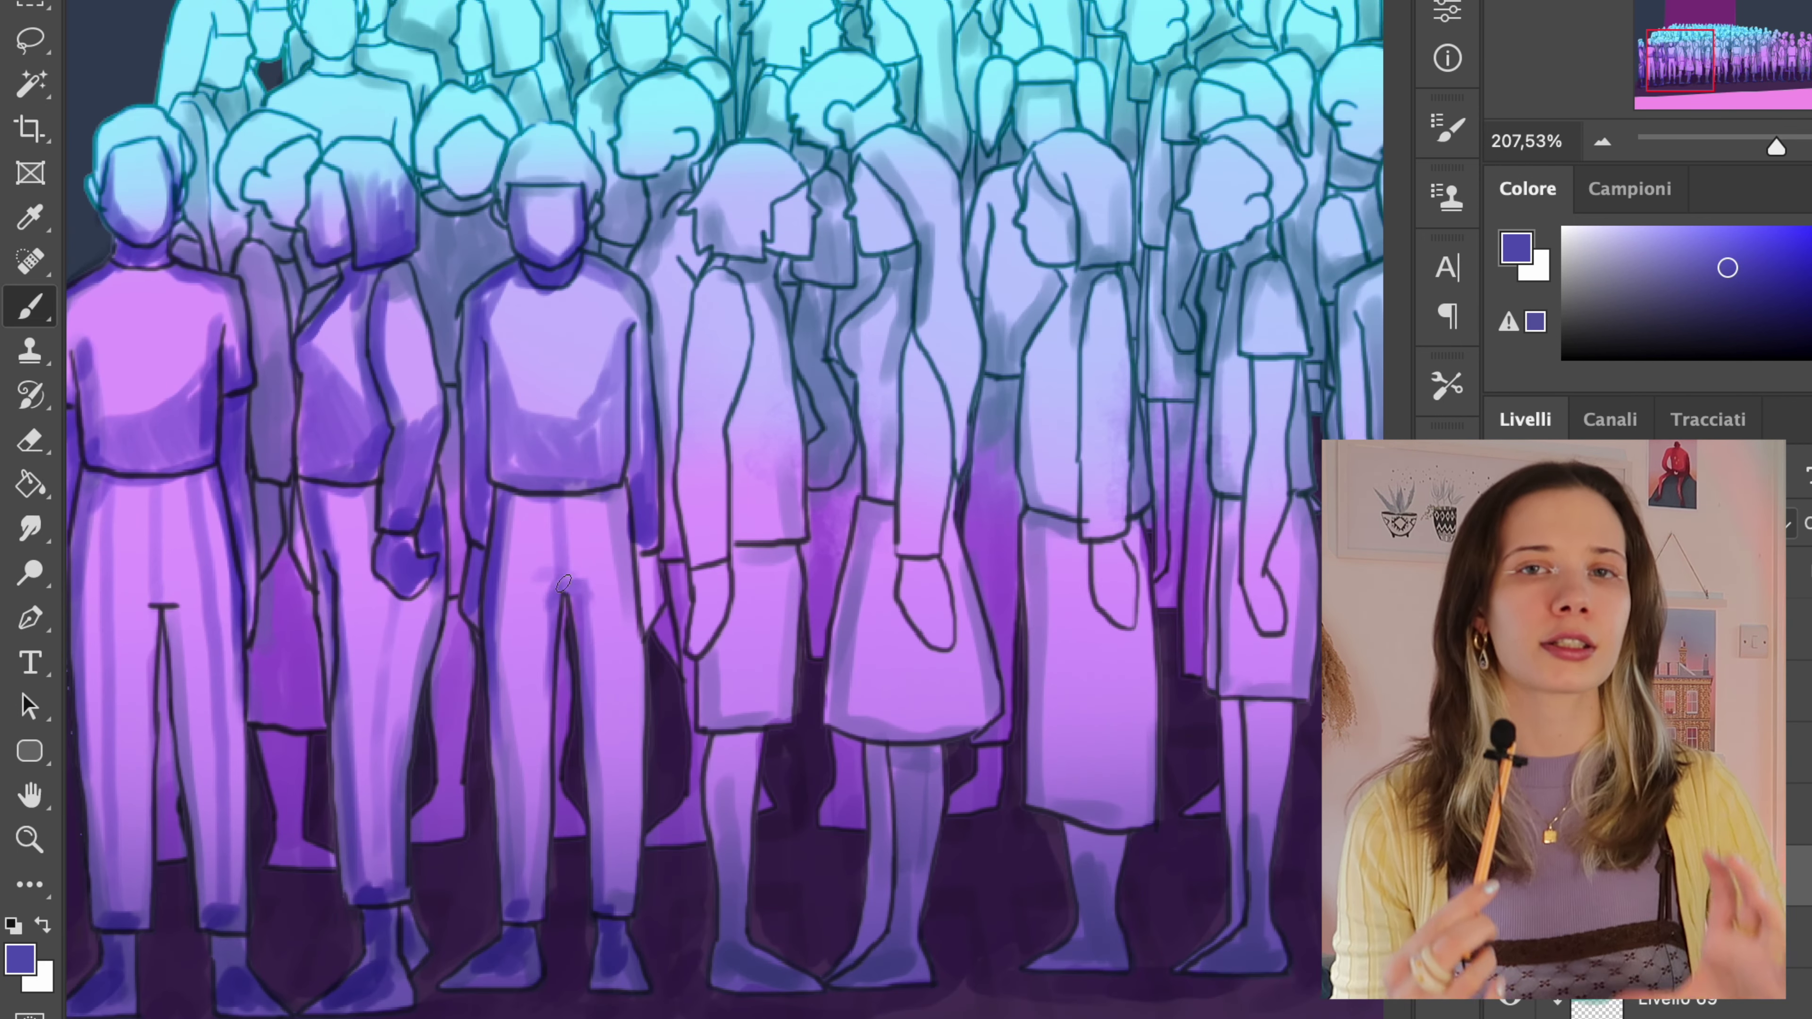
drag(564, 500, 507, 649)
drag(621, 486, 638, 642)
- Add indigo shadows to the hair, jacket, skirt and legs of the fifth front-row figure, standing in profile
scroll(627, 557, right, 5)
drag(581, 279, 600, 535)
drag(581, 204, 542, 250)
drag(524, 278, 511, 560)
mouse_move(520, 399)
mouse_down()
mouse_move(570, 657)
mouse_move(542, 877)
mouse_up()
- Add indigo shadows to the hair, top, sleeve, A-line skirt and legs of the long-haired sixth figure in the front row
drag(673, 194, 756, 456)
drag(735, 335, 741, 549)
drag(706, 363, 684, 506)
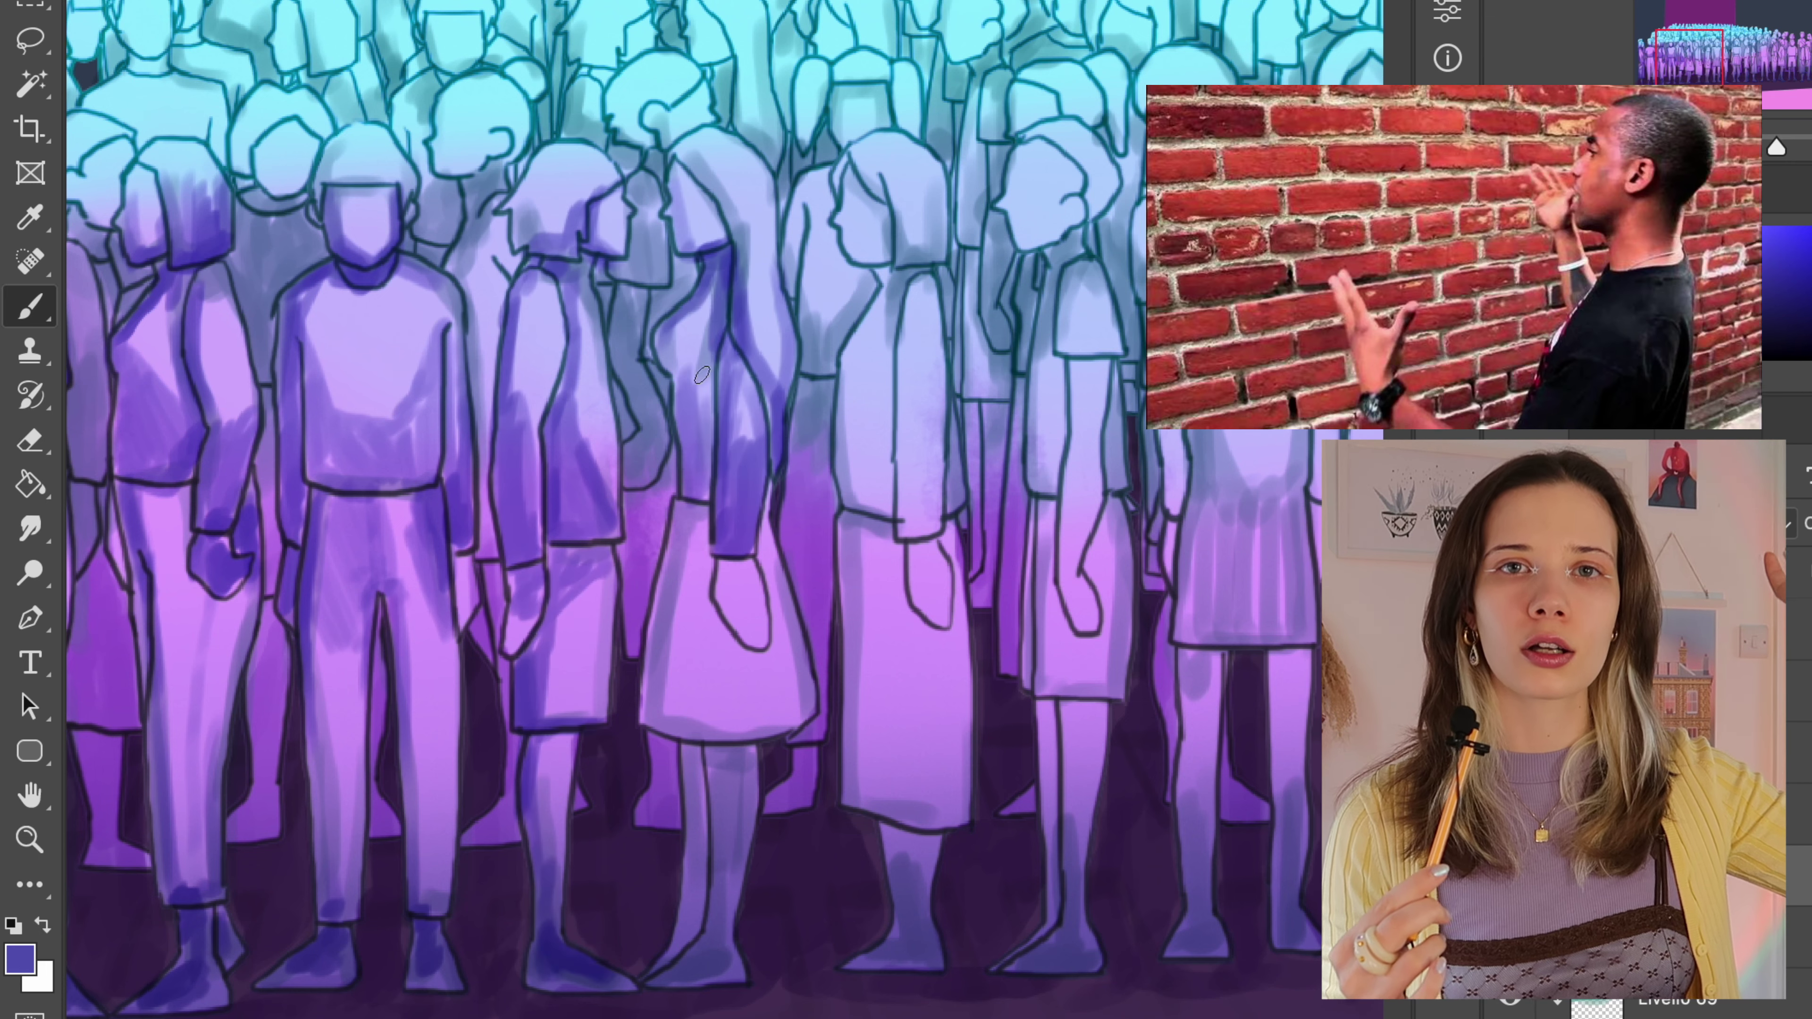
drag(684, 335, 671, 528)
drag(713, 513, 763, 671)
drag(785, 485, 798, 735)
drag(734, 742, 711, 875)
drag(724, 244, 702, 200)
- Shade the seventh front-row figure's bob hair, top and leg in indigo and paint pleat stripes down the long skirt
scroll(724, 244, right, 8)
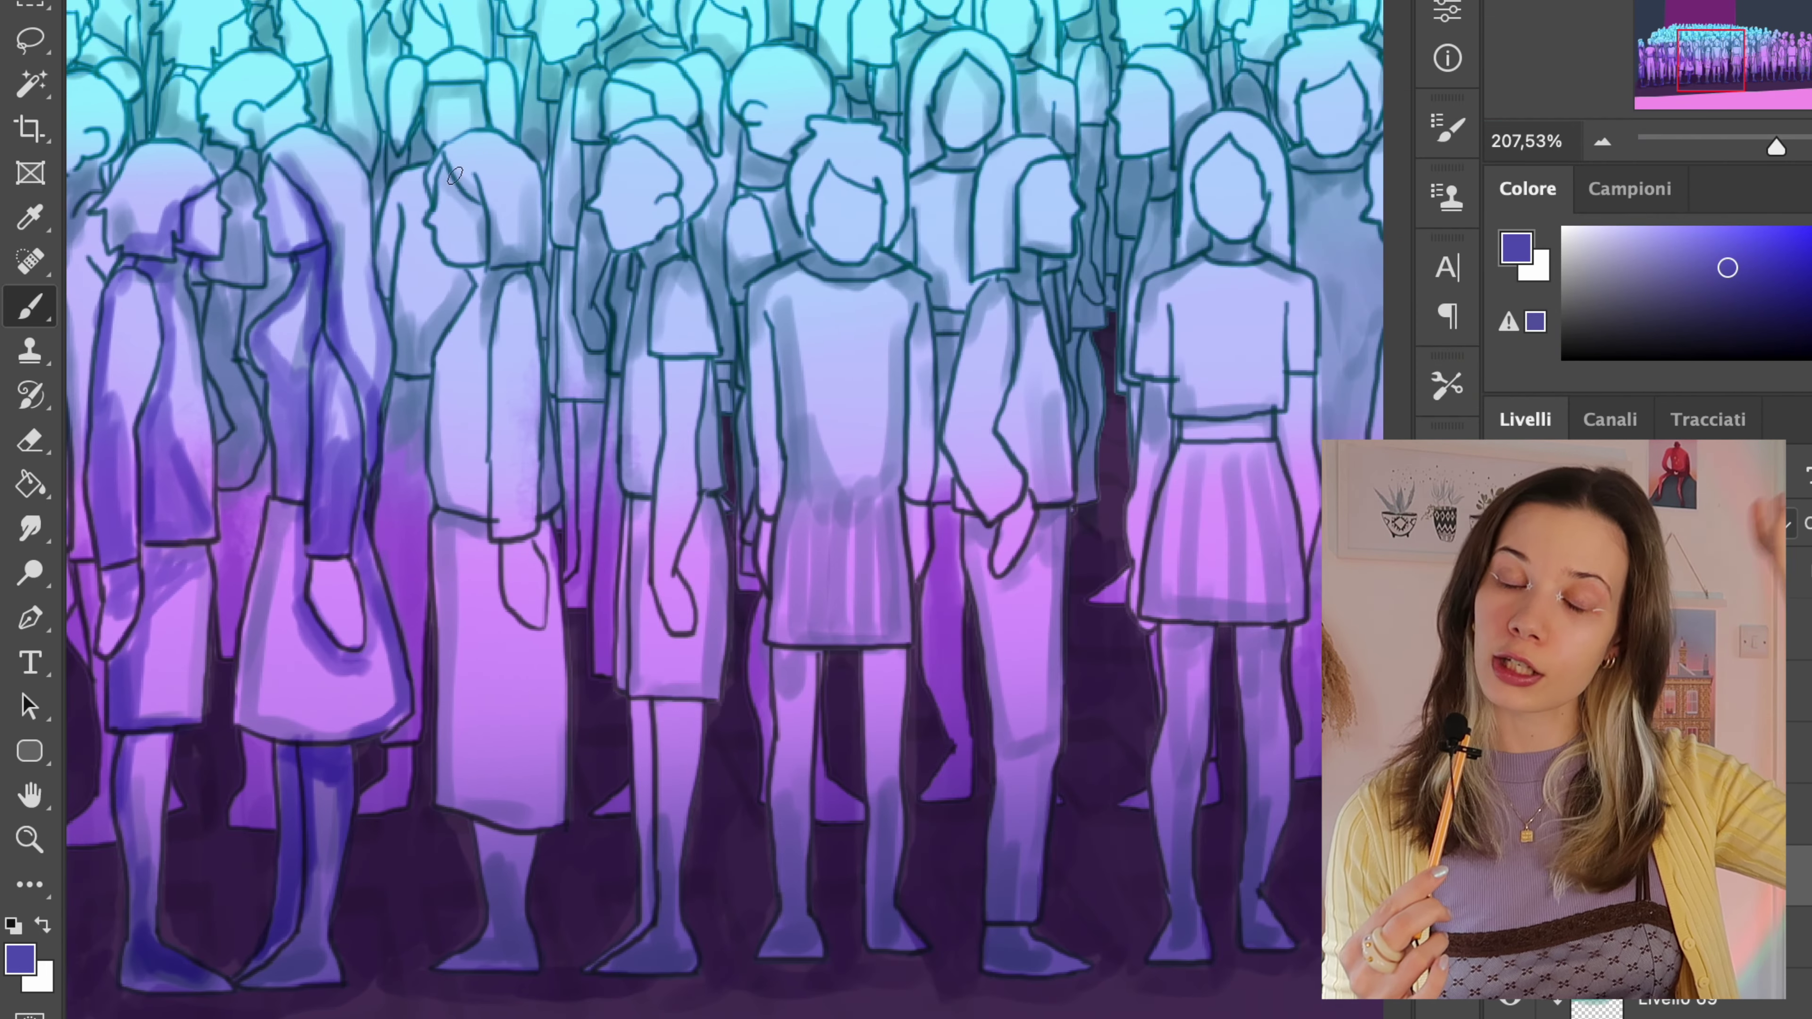
drag(464, 285, 499, 521)
drag(528, 285, 542, 535)
drag(449, 507, 456, 814)
drag(499, 535, 514, 842)
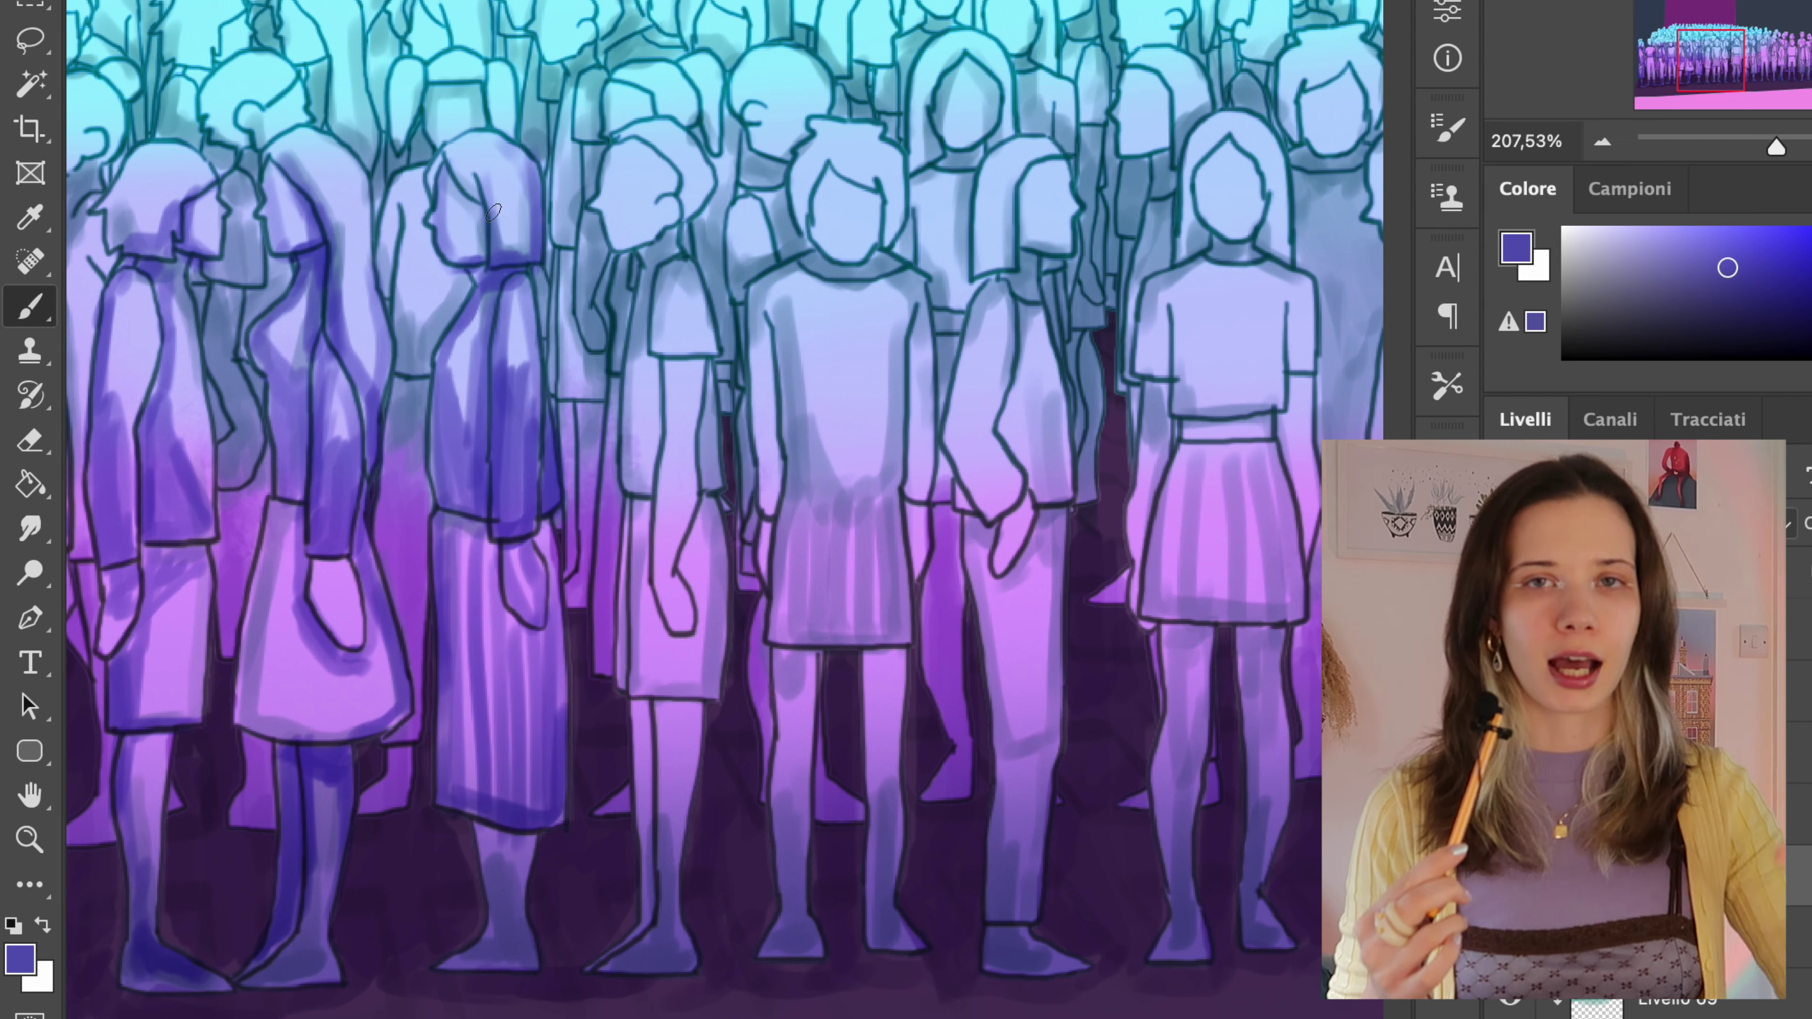
drag(492, 143, 514, 242)
drag(488, 828, 493, 932)
- Shade the hair, neck, top, arm, skirt and leg of the short-haired eighth front-row figure in indigo
drag(647, 375, 646, 503)
drag(627, 128, 682, 235)
drag(634, 492, 638, 706)
drag(692, 150, 706, 229)
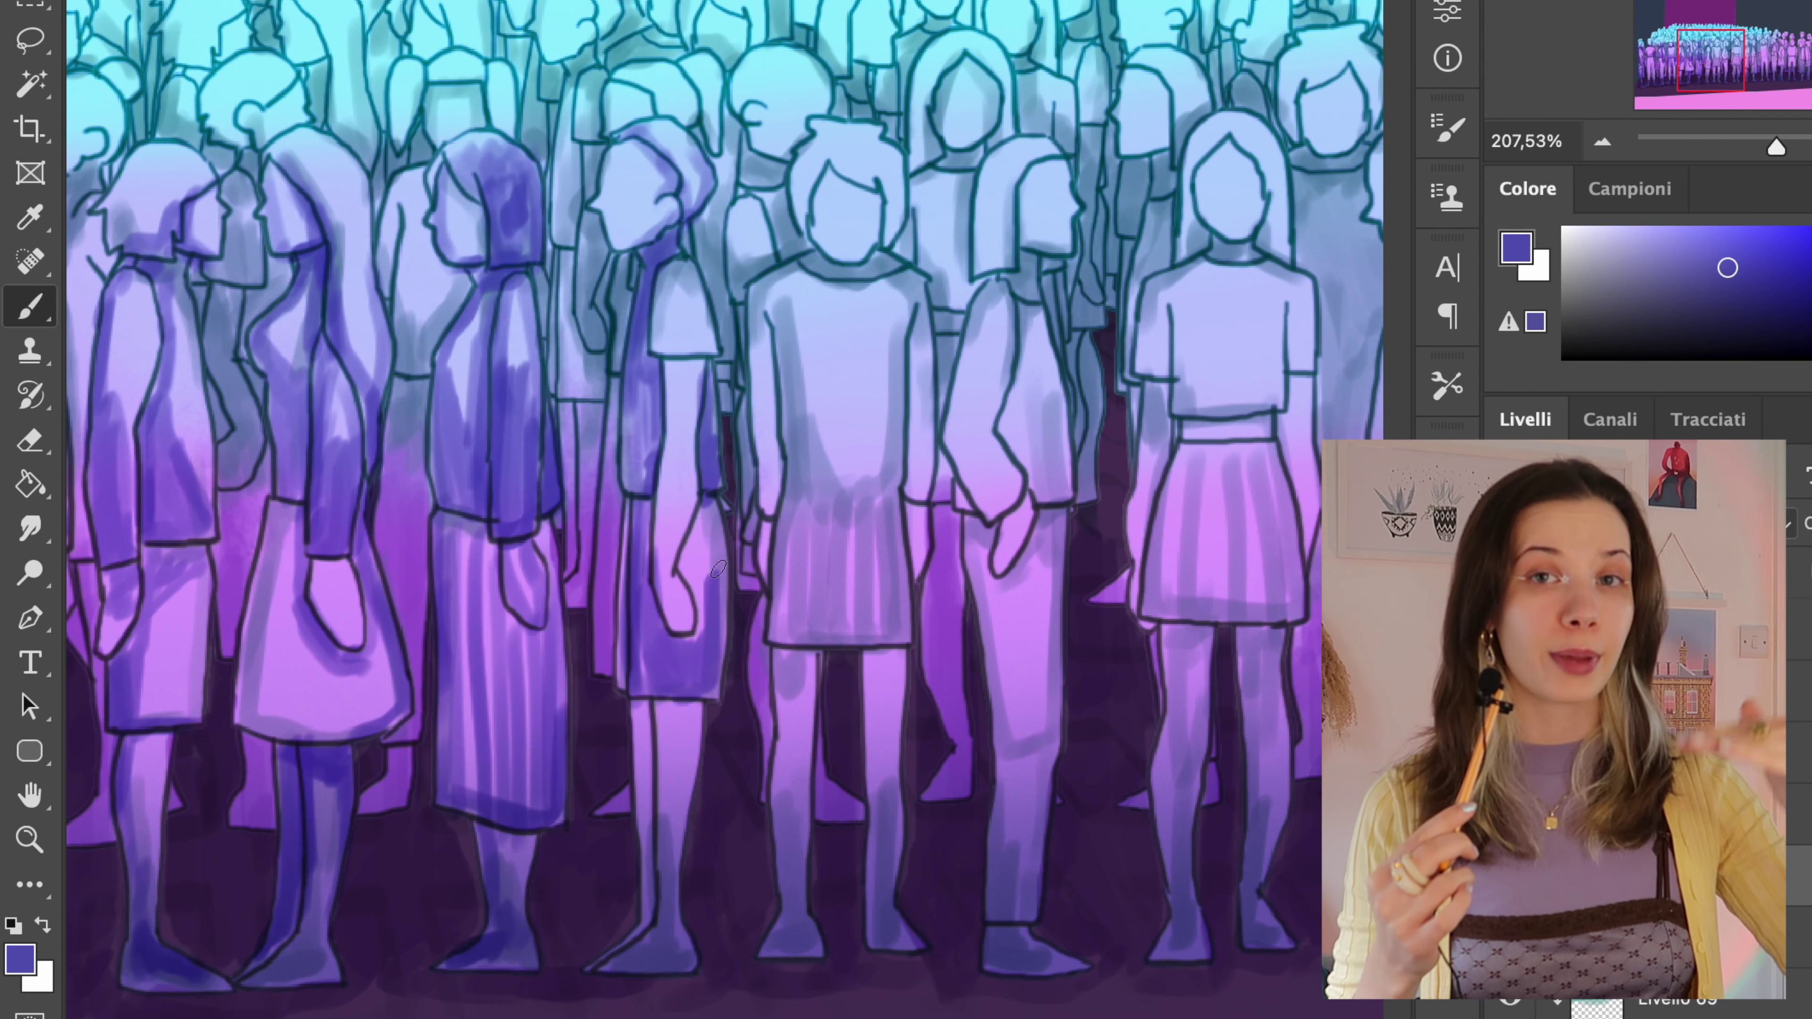
drag(684, 507, 706, 721)
drag(664, 692, 665, 945)
drag(674, 349, 678, 571)
- Add indigo shadows to the hair, neck, long jumper, sleeves, pleated skirt and legs of the front-facing ninth figure in the front row
scroll(545, 601, right, 2)
drag(684, 171, 767, 265)
drag(635, 257, 734, 429)
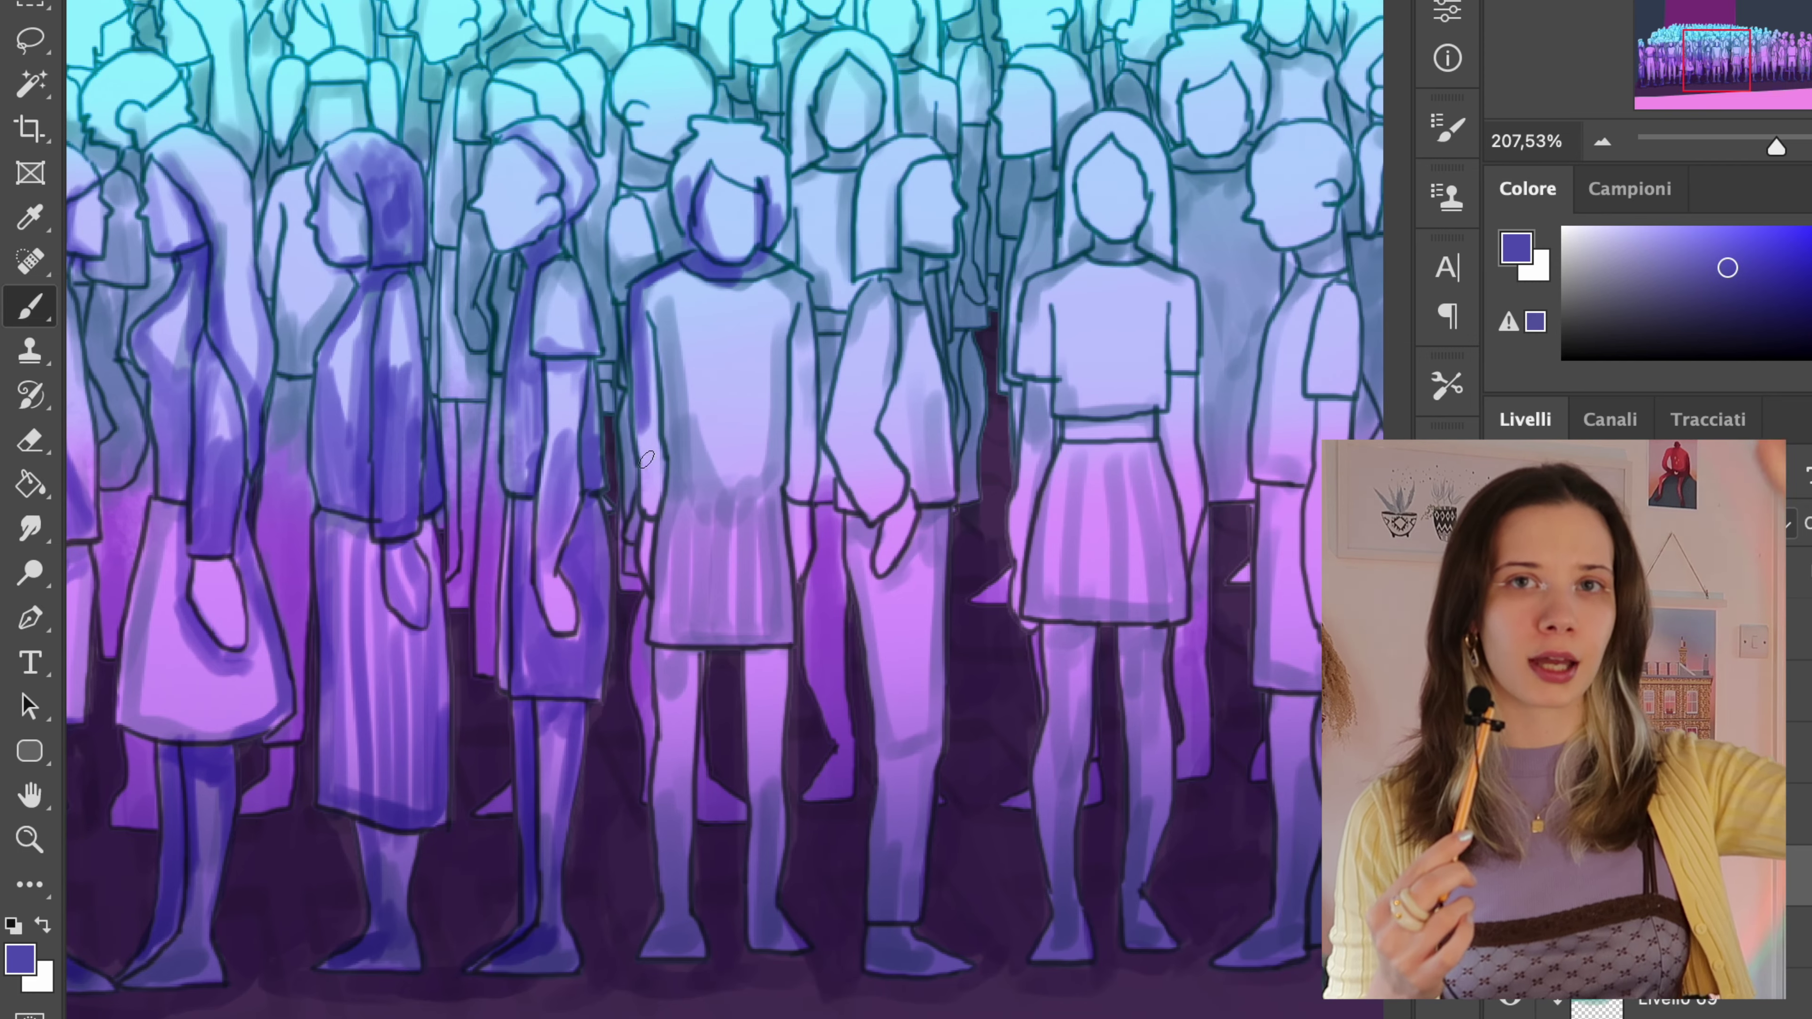
drag(649, 335, 653, 578)
drag(803, 306, 796, 571)
drag(657, 400, 784, 642)
drag(664, 657, 686, 931)
drag(785, 650, 763, 817)
drag(688, 499, 781, 493)
drag(767, 264, 802, 290)
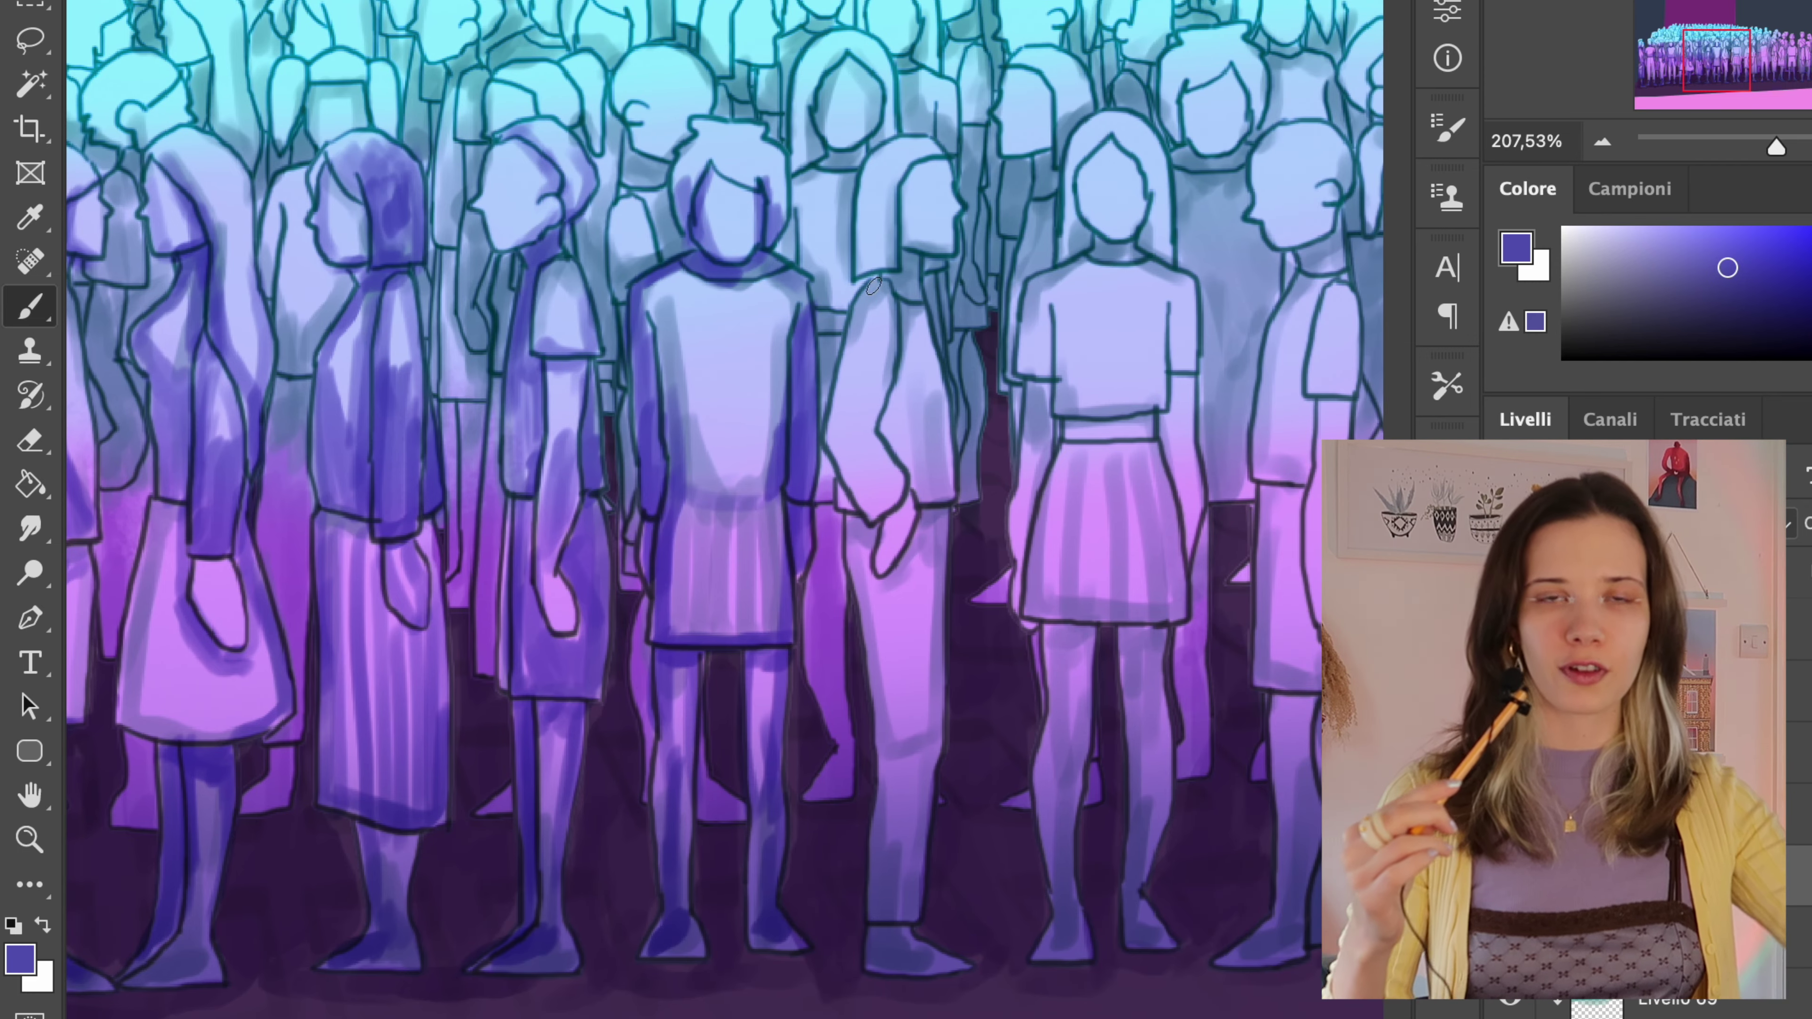
drag(663, 321, 713, 492)
drag(774, 435, 720, 500)
- Shade the jacket, sleeve and trousers of the tenth front-row figure, standing in profile with a hand near the pocket, in indigo
drag(891, 428, 534, 450)
drag(517, 307, 510, 528)
drag(549, 281, 564, 521)
drag(492, 538, 535, 942)
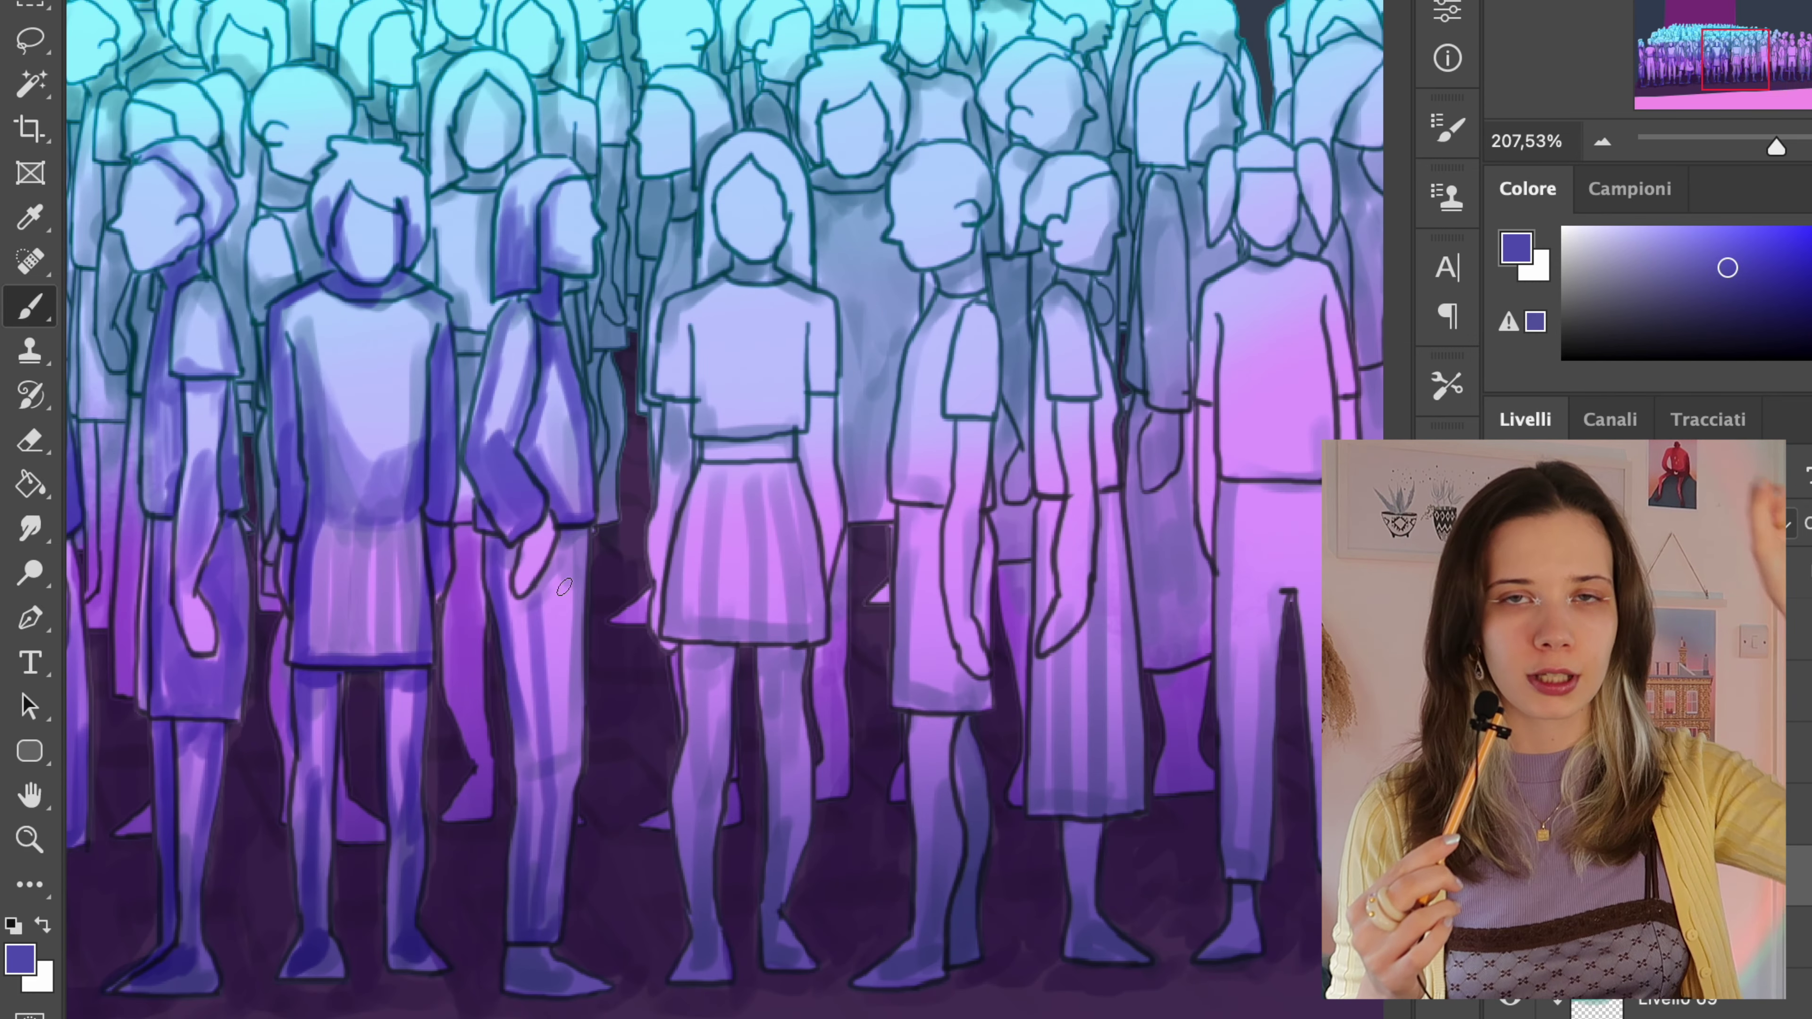
drag(570, 528, 574, 921)
- Add indigo shadows to the neck, cropped T-shirt, waist, arms, pleated skirt and legs of the long-haired eleventh front-row figure
drag(720, 271, 659, 423)
drag(782, 271, 720, 214)
mouse_move(785, 329)
mouse_down()
mouse_move(699, 443)
mouse_move(685, 635)
mouse_up()
drag(806, 457, 820, 621)
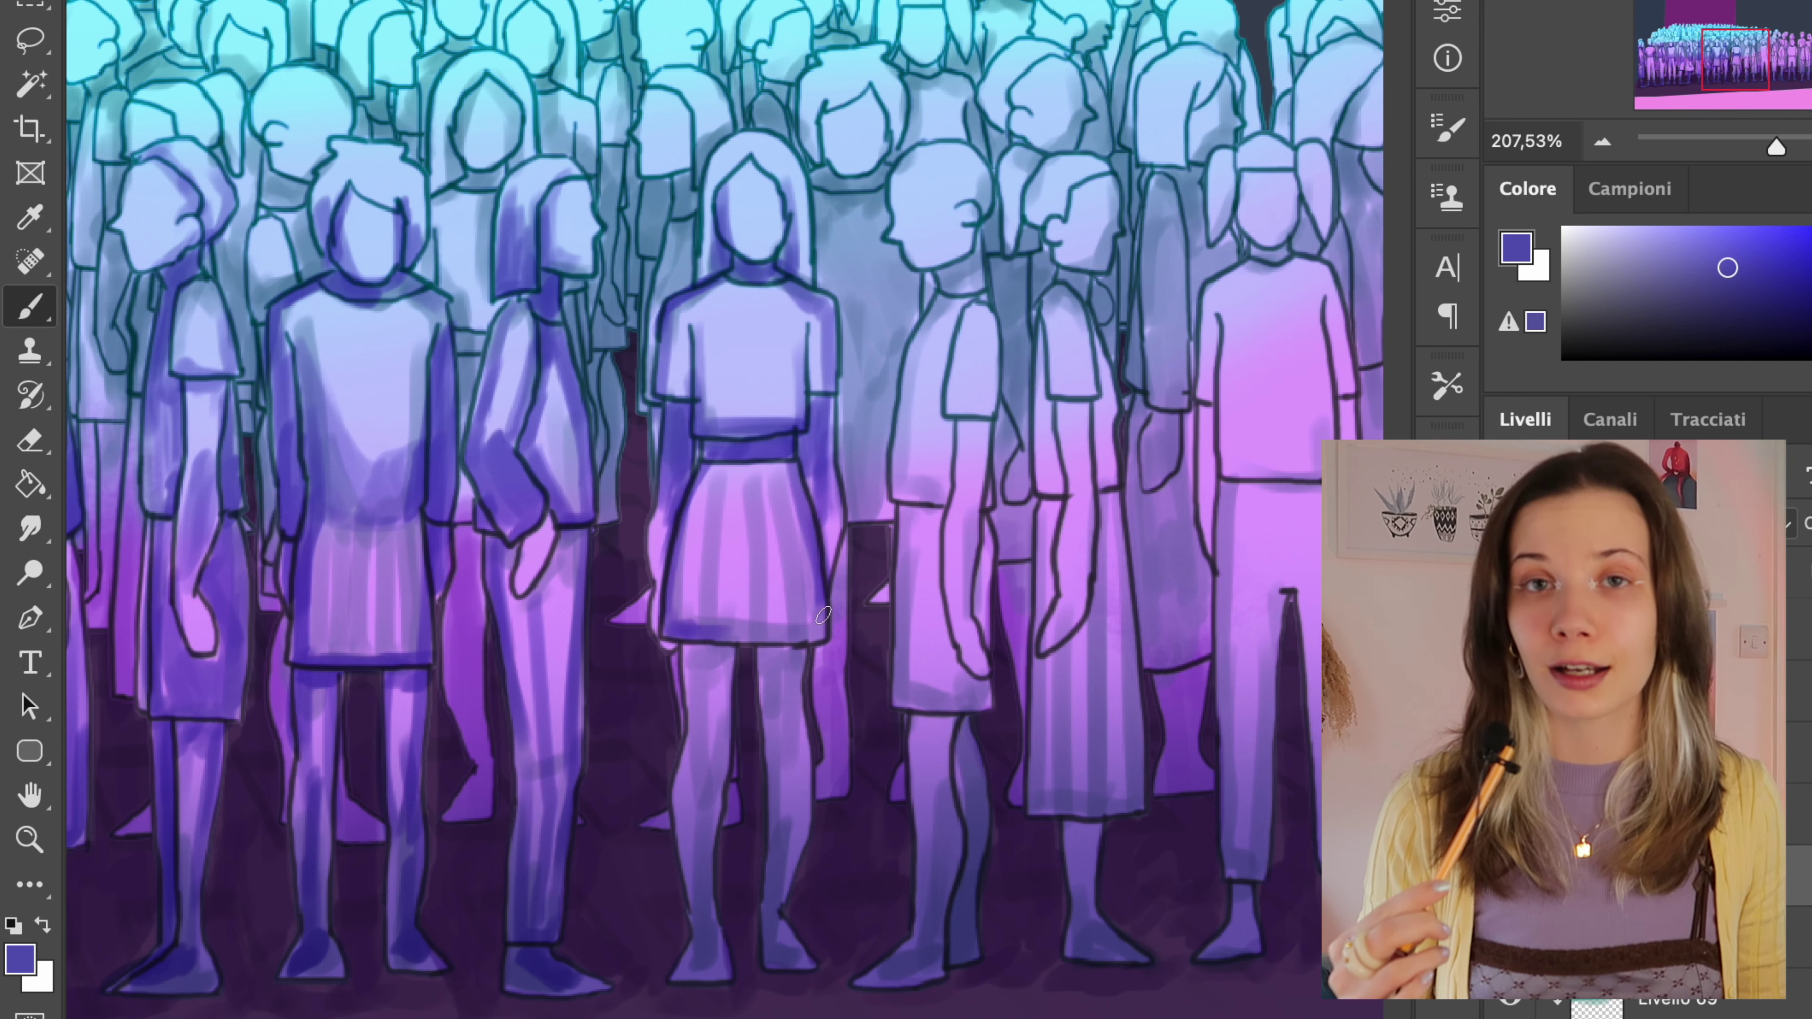
drag(677, 614, 820, 778)
drag(707, 757, 699, 971)
drag(777, 649, 791, 942)
drag(757, 378, 749, 423)
- Shade the head, T-shirt and skirt of the shaven-headed twelfth front-row figure in indigo
scroll(749, 423, right, 5)
mouse_move(628, 179)
mouse_down()
mouse_move(613, 335)
mouse_move(556, 535)
mouse_up()
drag(628, 535, 633, 665)
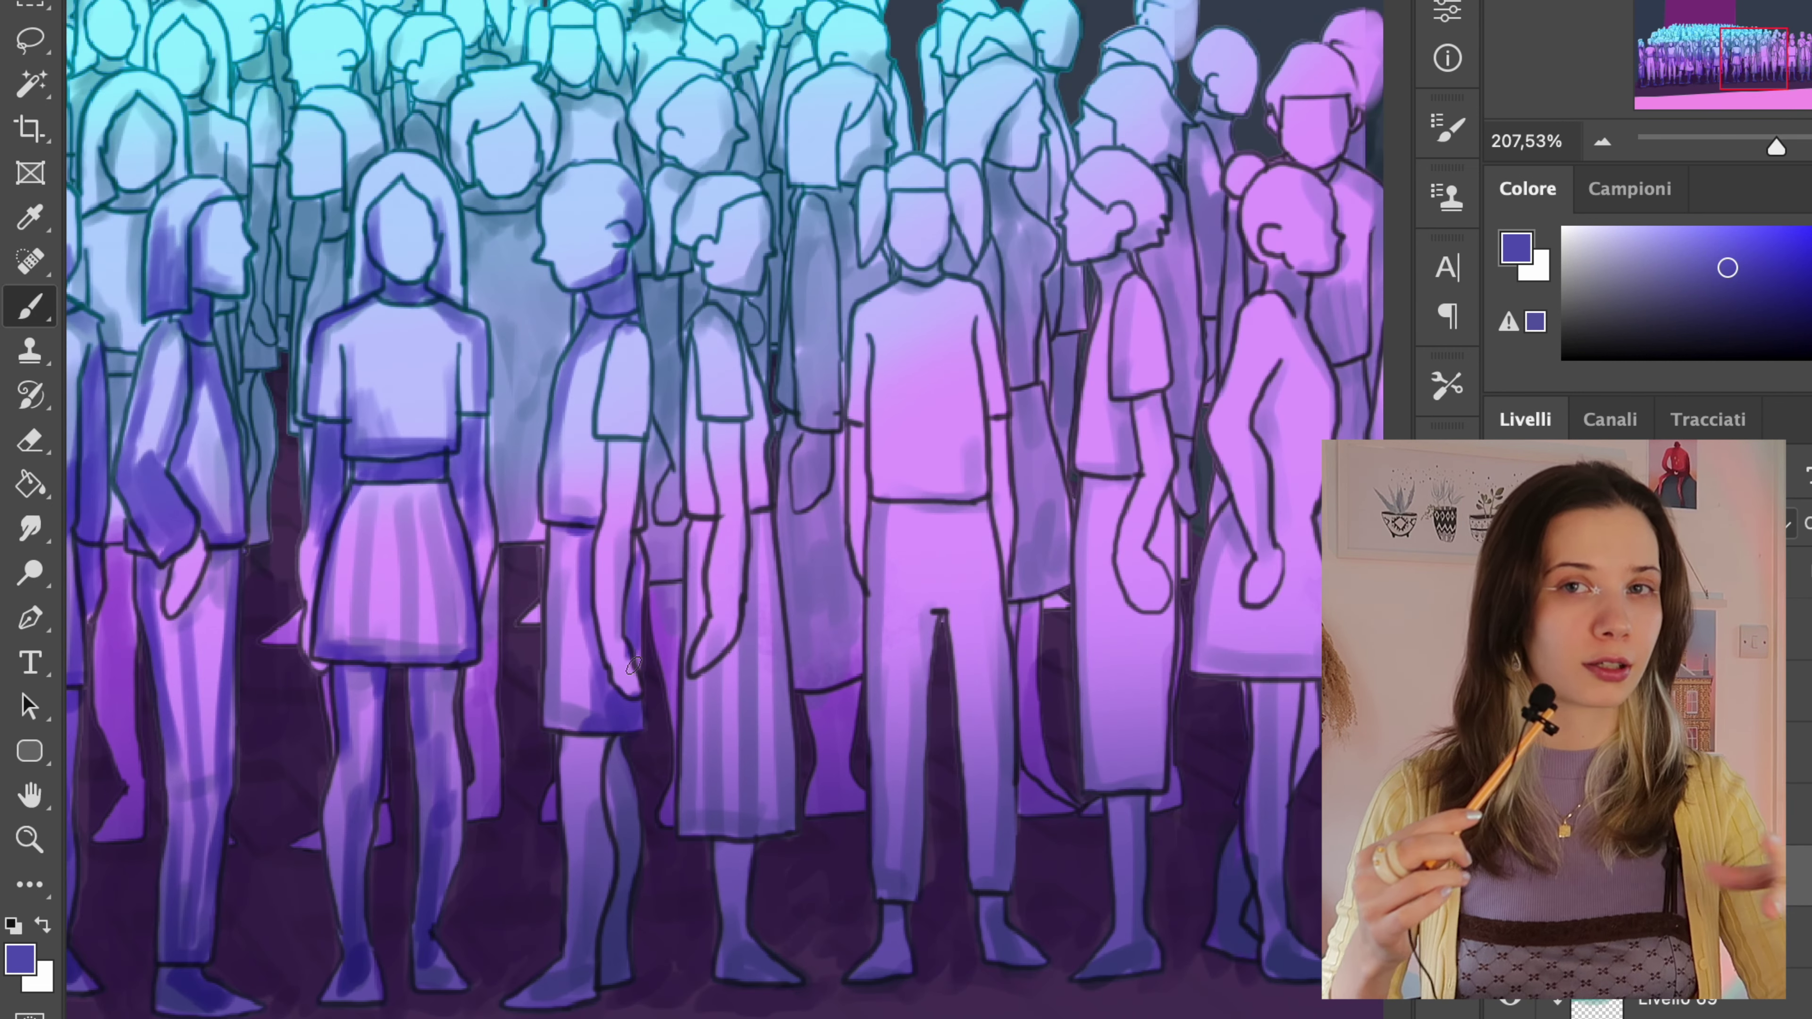
- Add indigo shadows to the hair, T-shirt, striped long skirt and leg of the thirteenth front-row figure
scroll(601, 509, right, 3)
drag(571, 336, 542, 671)
drag(602, 514, 549, 314)
drag(510, 203, 517, 297)
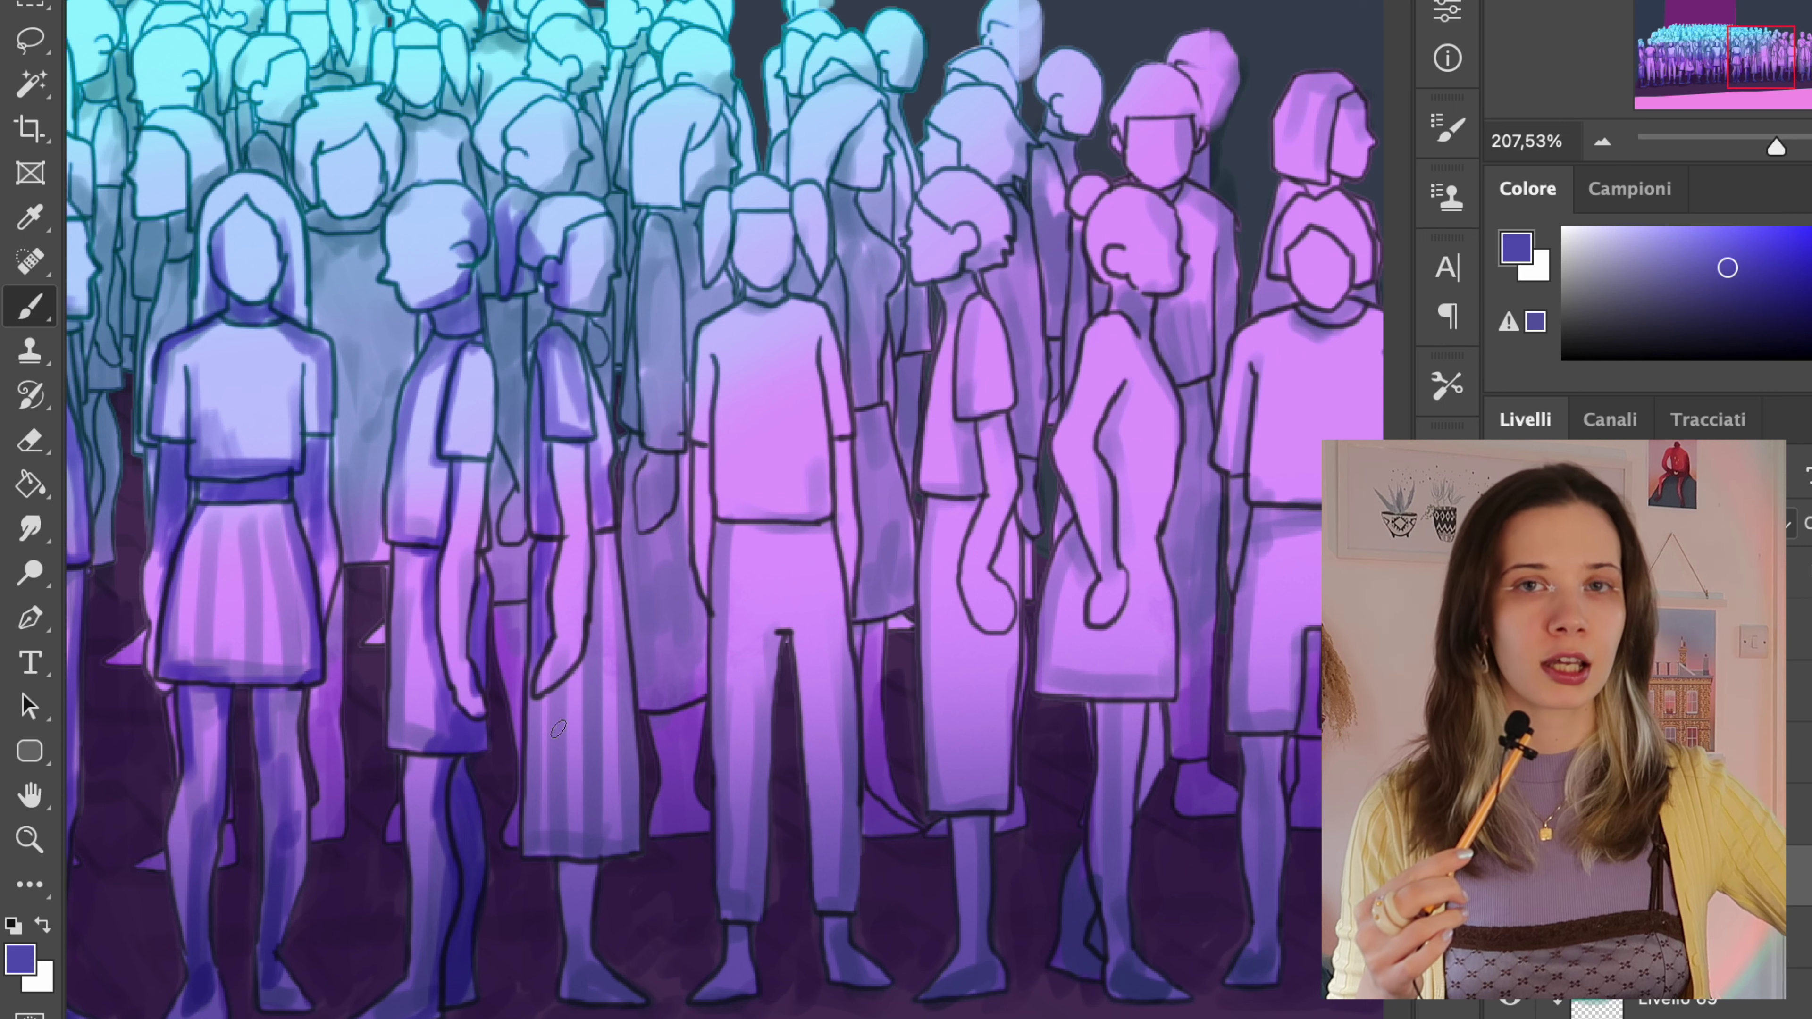
drag(535, 578, 631, 857)
drag(585, 863, 613, 992)
- Shade the fringe, neck, T-shirt, arms and trousers of the front-row figure with pigtails in indigo
drag(741, 292, 702, 592)
mouse_move(852, 578)
mouse_down()
mouse_move(794, 305)
mouse_move(713, 203)
mouse_up()
drag(714, 364, 820, 528)
drag(734, 400, 828, 534)
drag(812, 360, 820, 457)
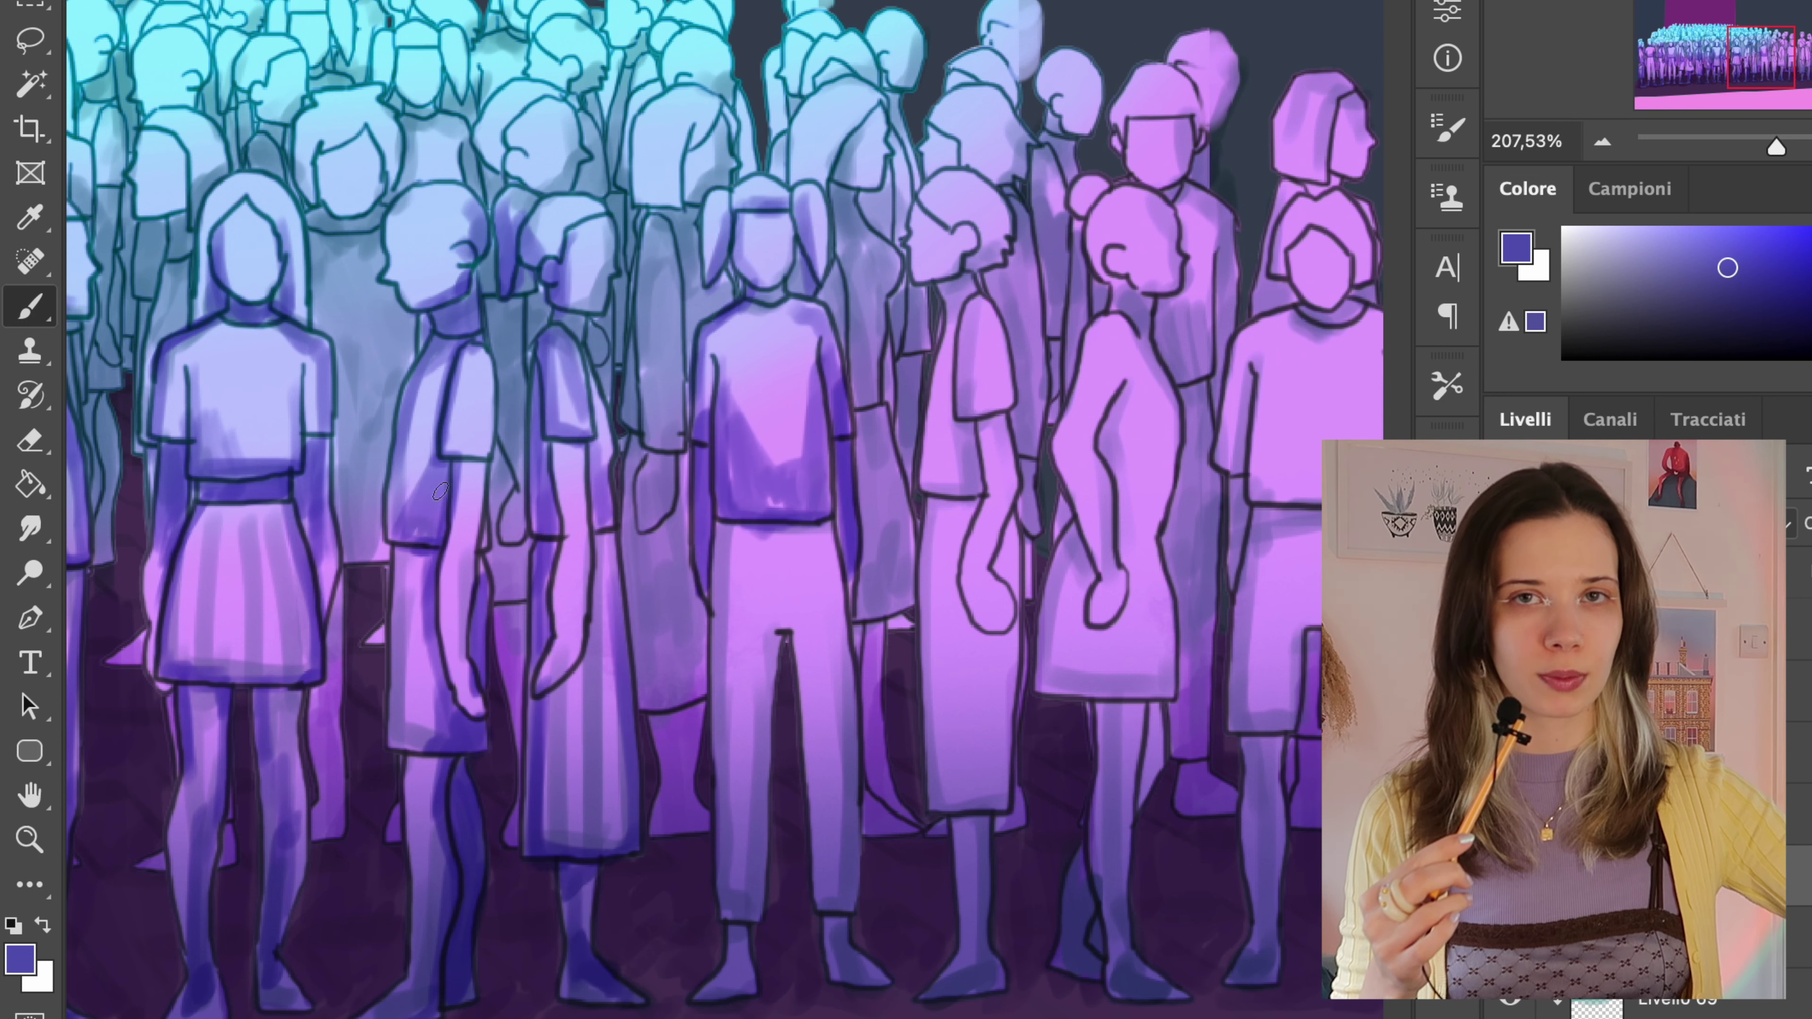
drag(756, 528, 728, 907)
drag(855, 642, 841, 978)
drag(756, 649, 852, 634)
- Add indigo shadows to the T-shirt, long skirt and leg of the profile figure beside the one with pigtails
scroll(853, 635, right, 2)
drag(756, 363, 791, 527)
mouse_move(770, 286)
mouse_down()
mouse_move(813, 428)
mouse_move(785, 842)
mouse_up()
drag(784, 649, 793, 856)
drag(895, 885, 884, 985)
- Shade the hair bun, neck, arm and short dress of the front-row figure with the bun in indigo
scroll(885, 984, right, 3)
drag(717, 306, 699, 411)
drag(677, 442, 667, 489)
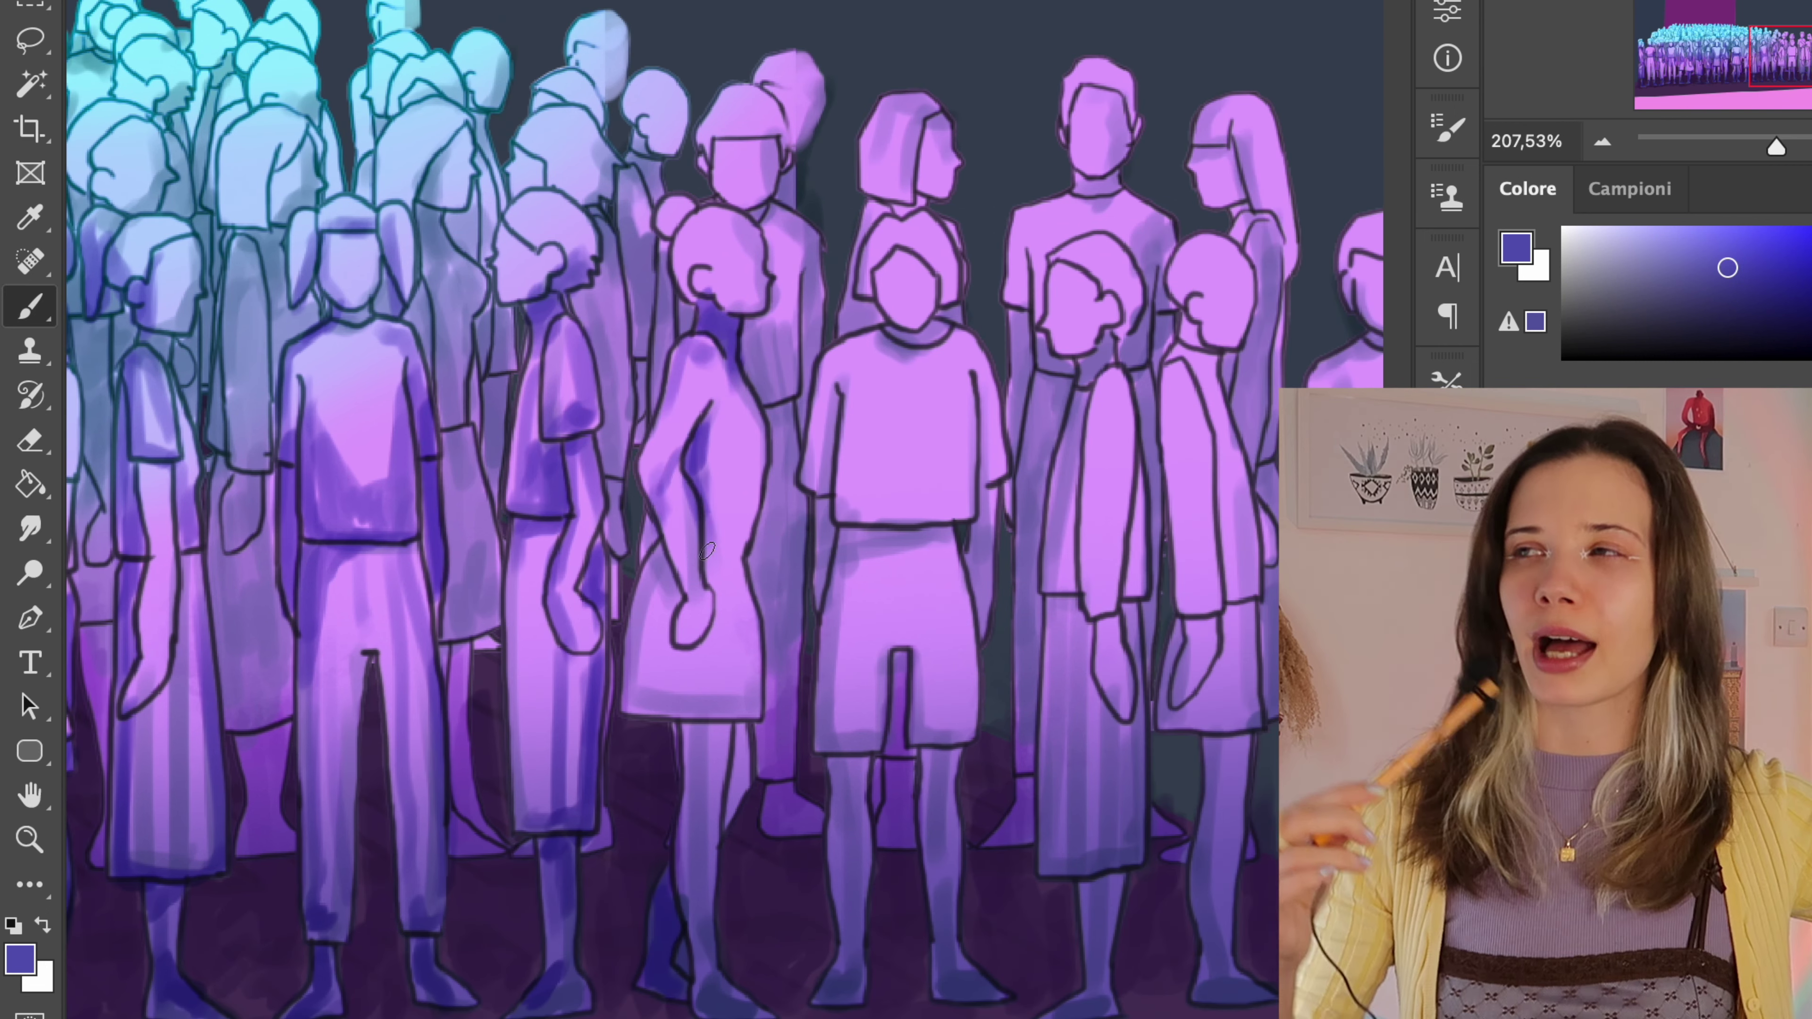
drag(652, 550, 752, 710)
scroll(713, 642, right, 2)
drag(521, 214, 535, 300)
drag(545, 221, 595, 232)
drag(560, 510, 578, 664)
- Add indigo shadows to the face, T-shirt, arms and shorts of the front-facing figure in shorts and to the bun-haired figure's leg
drag(685, 528, 684, 685)
drag(670, 578, 785, 742)
drag(716, 642, 714, 551)
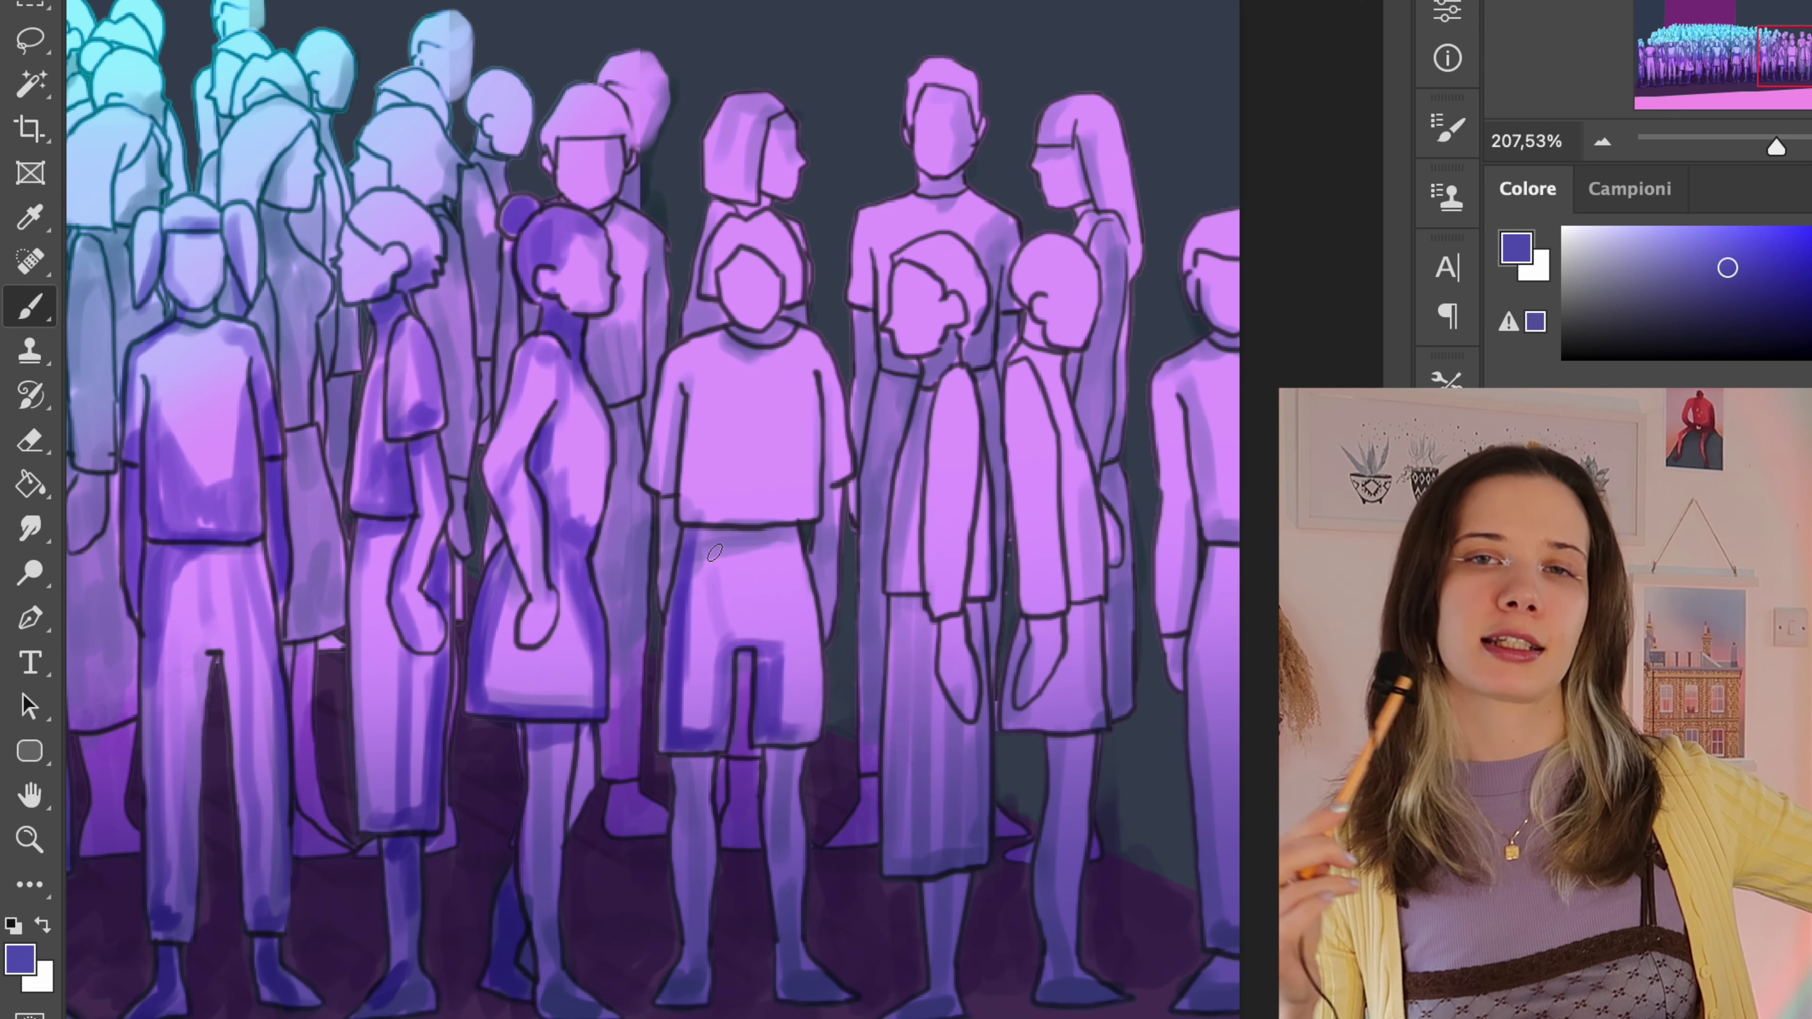
drag(573, 980, 571, 778)
drag(799, 543, 806, 756)
drag(684, 385, 813, 514)
drag(749, 535, 747, 664)
drag(663, 428, 664, 614)
drag(827, 470, 831, 628)
drag(749, 343, 747, 230)
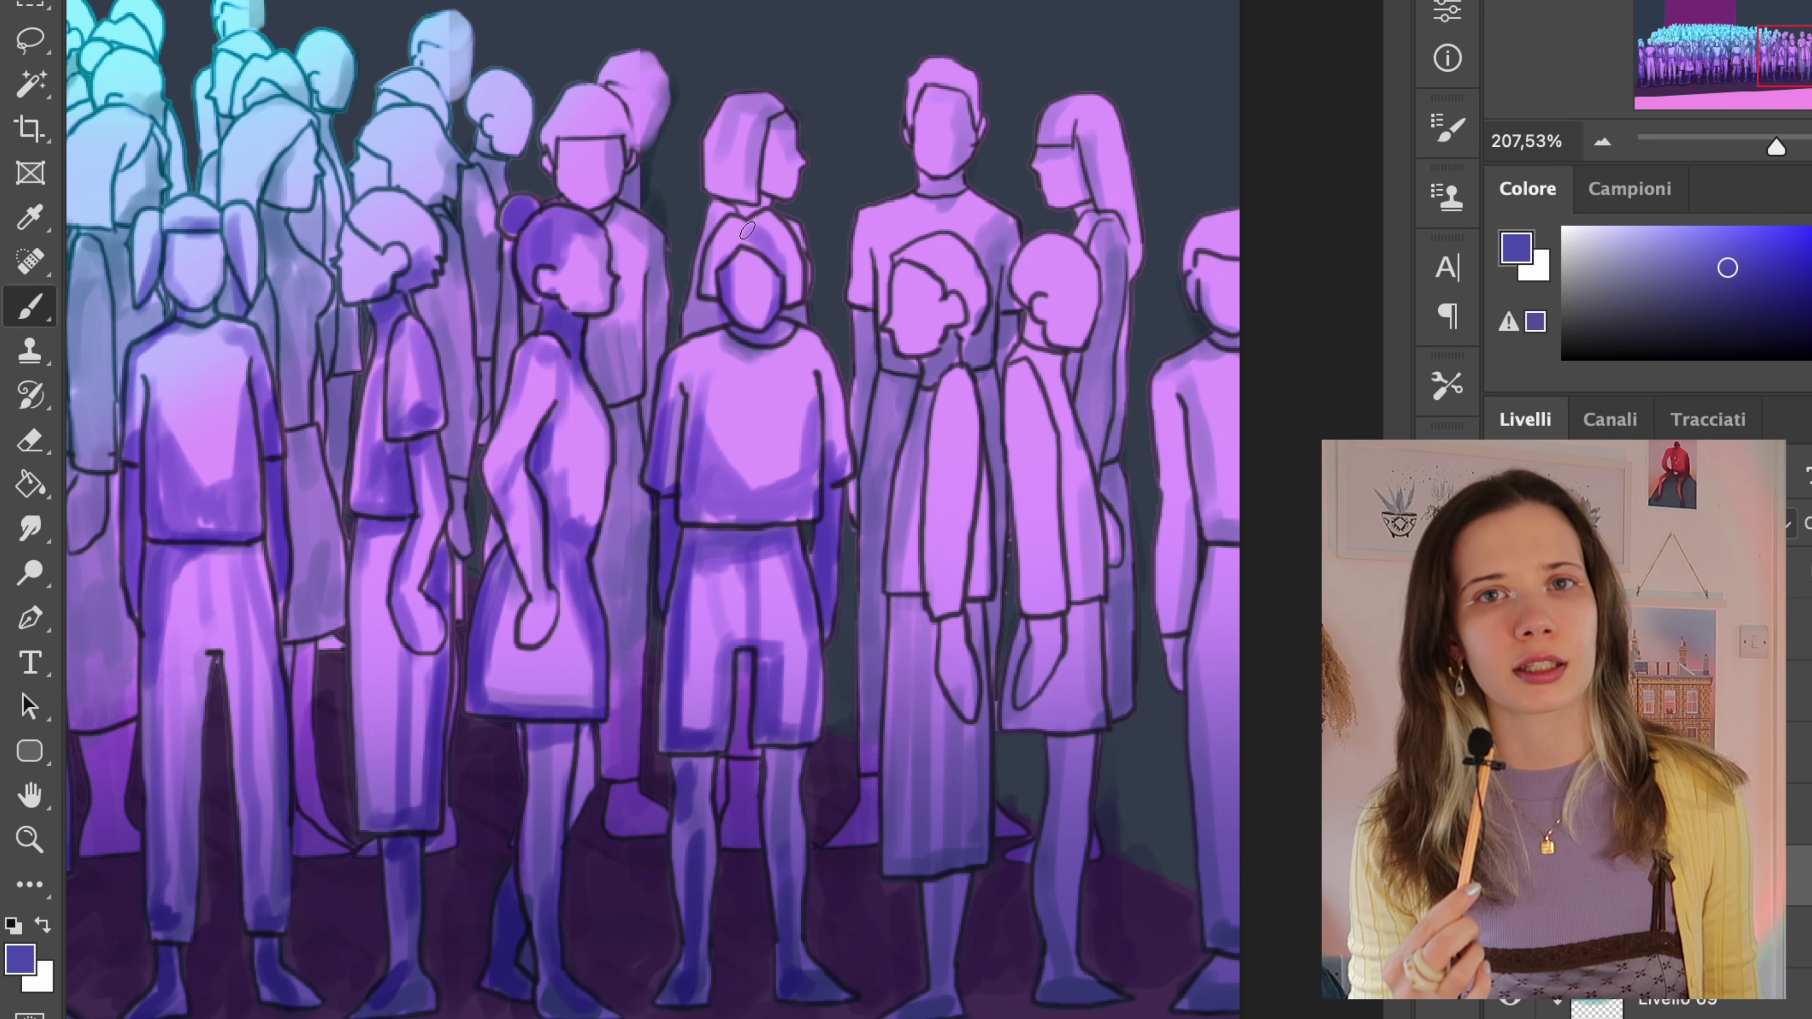
- Shade the top, striped long skirt and leg of the profile figure beside the one in shorts in indigo
drag(939, 380, 920, 628)
mouse_move(963, 371)
mouse_down()
mouse_move(970, 614)
mouse_move(927, 885)
mouse_up()
mouse_move(977, 485)
mouse_down()
mouse_move(981, 664)
mouse_move(920, 1014)
mouse_up()
- Add indigo shadows to the neck, top, skirt and legs of the shaven-headed figure second from the right in the front row
scroll(920, 927, right, 2)
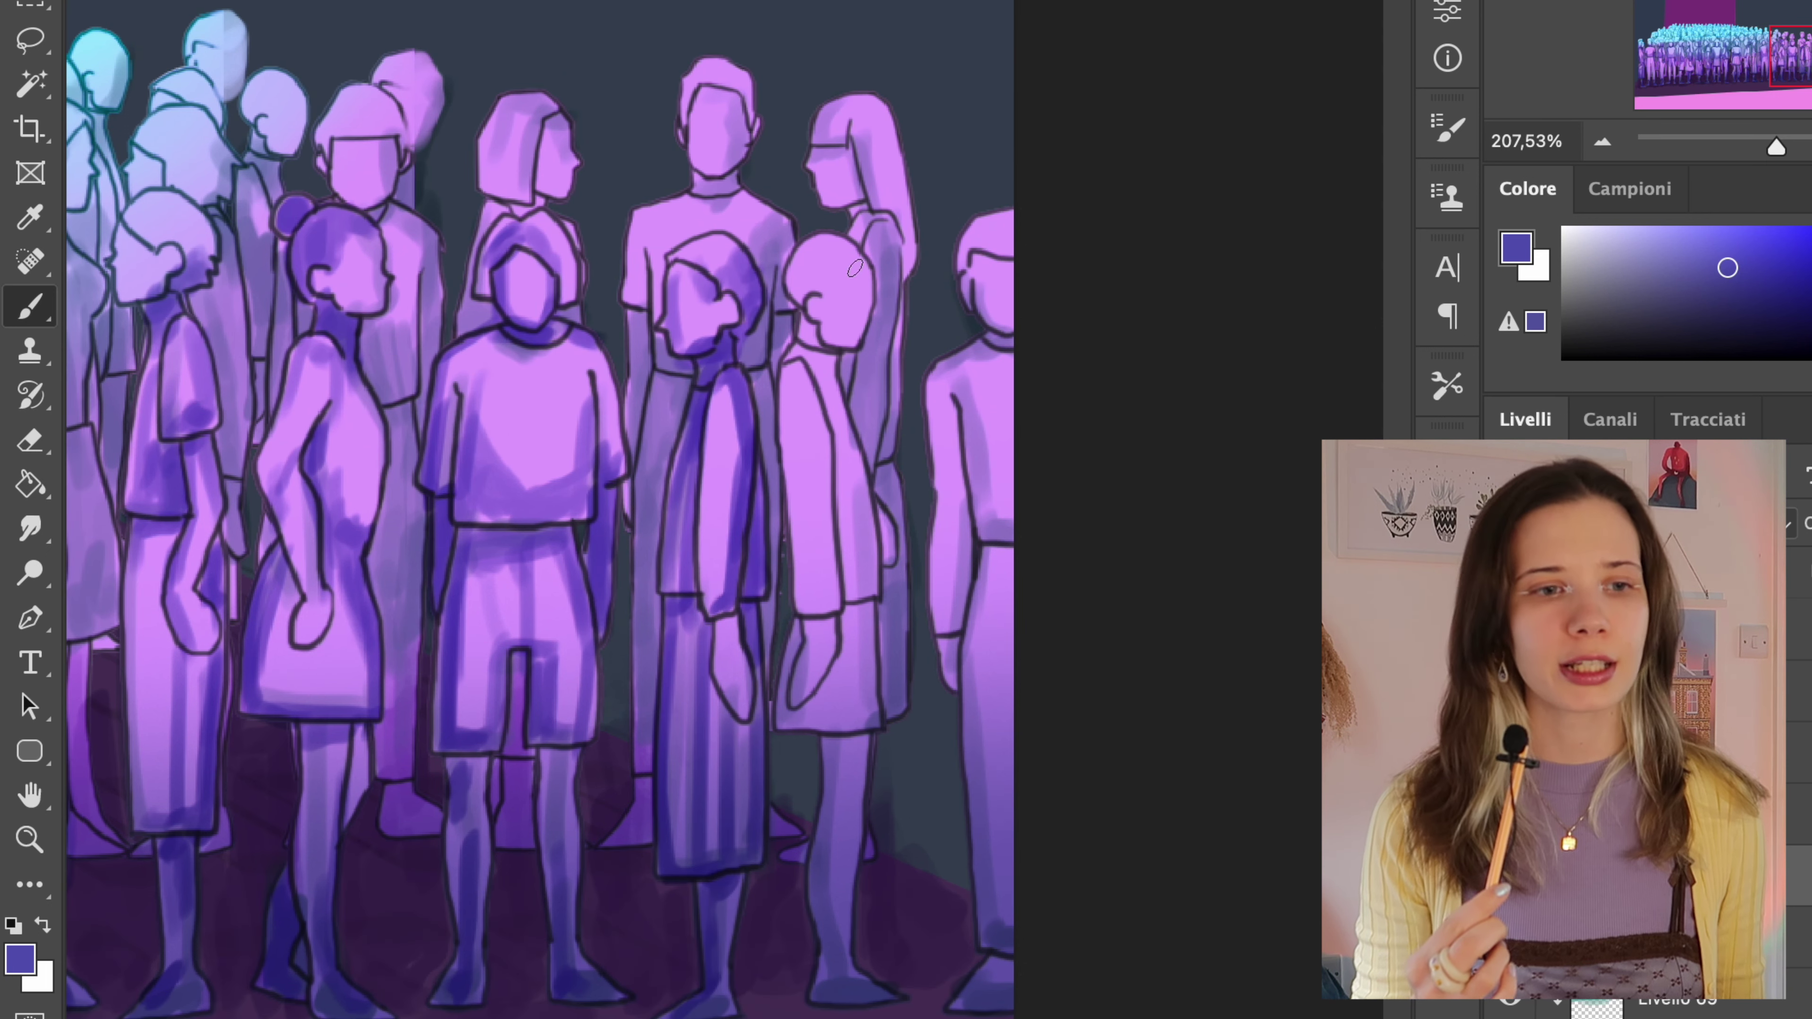
drag(821, 264, 820, 464)
drag(813, 392, 860, 607)
drag(834, 625, 789, 728)
drag(862, 607, 838, 984)
- Shade the arm and trousers of the rightmost front-row figure and the long-haired figure standing behind its neighbour in indigo
drag(995, 543, 988, 842)
drag(988, 835, 999, 959)
drag(956, 403, 953, 675)
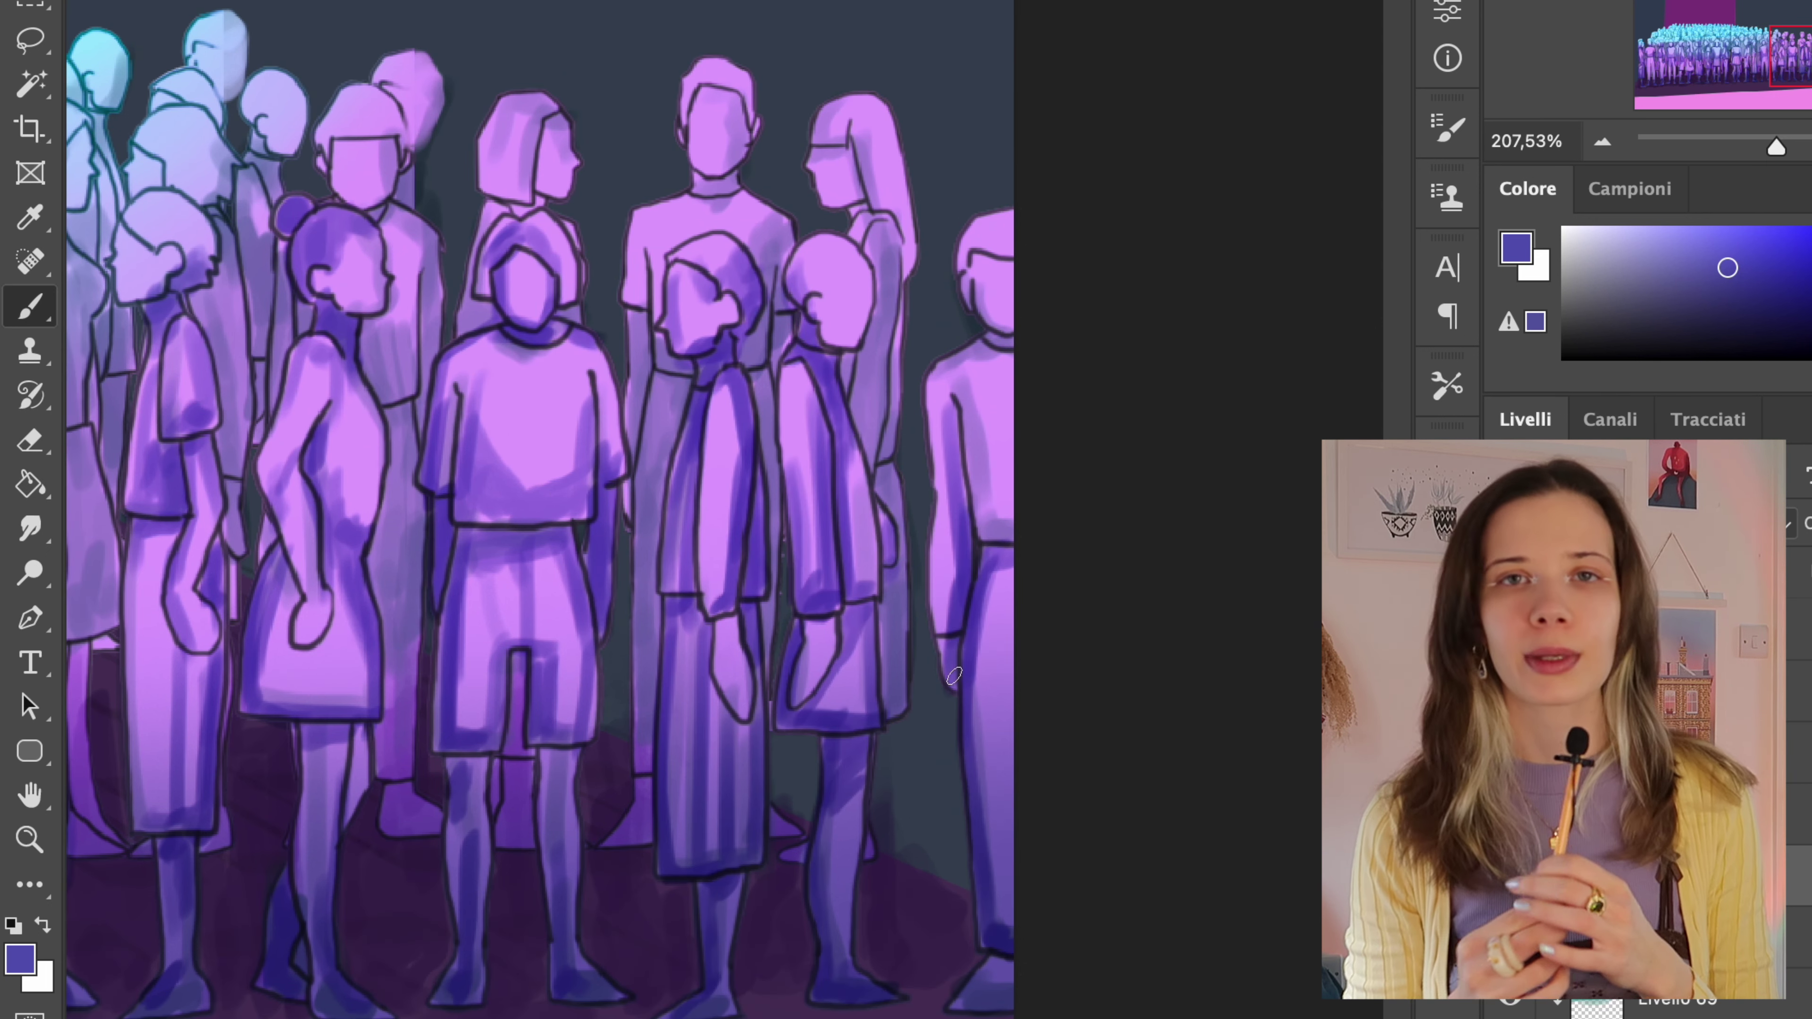
drag(849, 299, 898, 614)
drag(878, 482, 909, 728)
key(ctrl+0)
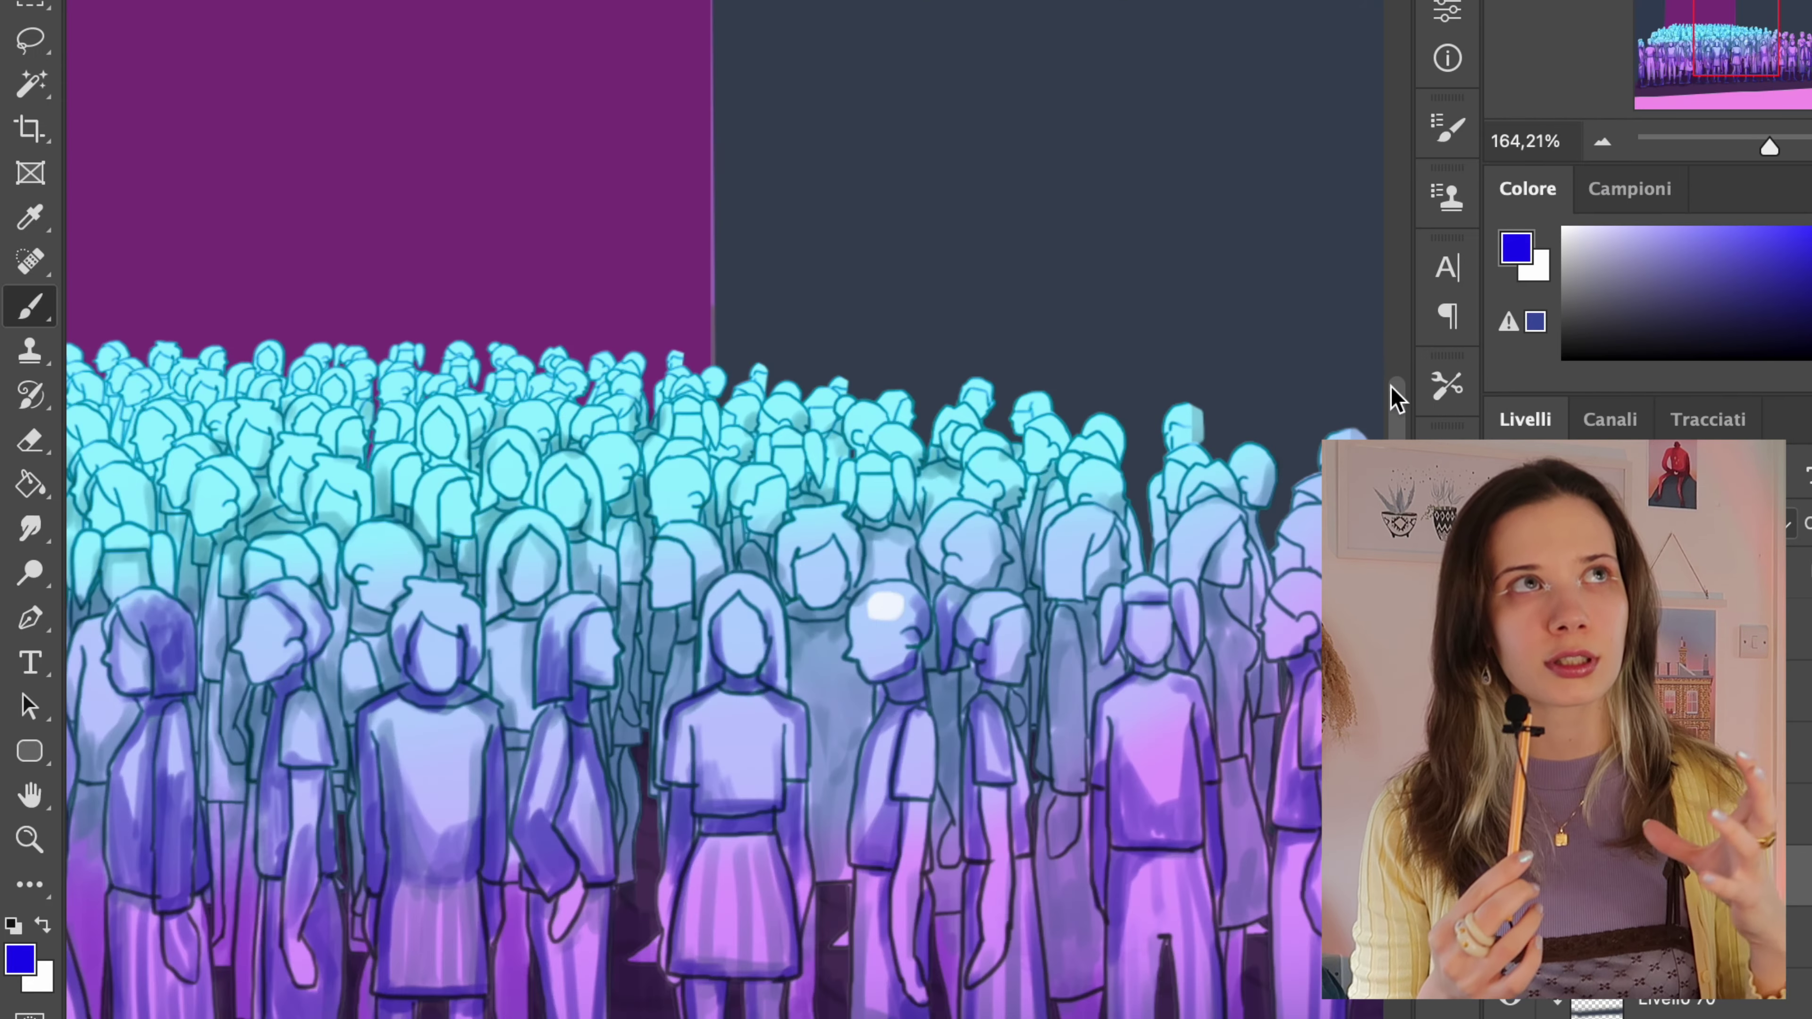
- Sample a pale lavender as the brush colour and test soft highlight dabs on the heads of two short-haired front-row figures
right_click(734, 553)
click(683, 554)
alt+click(889, 607)
click(989, 610)
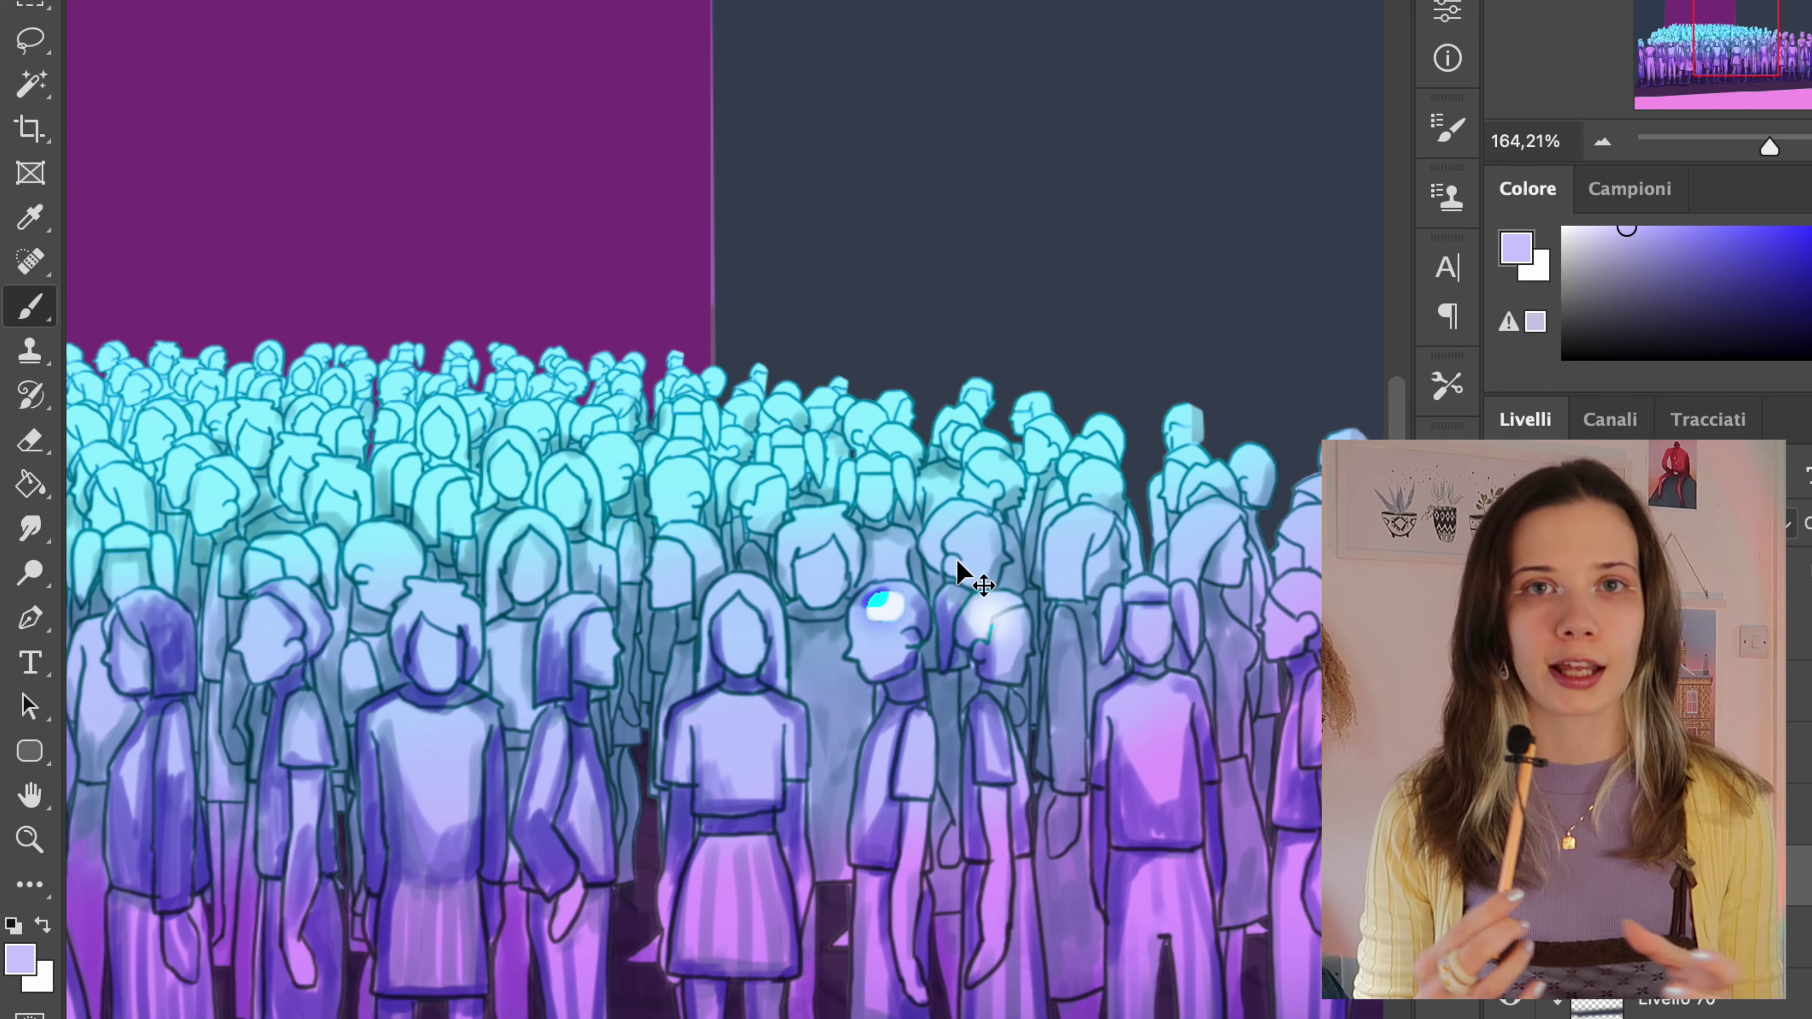
key(super+z)
- Change the highlight layer's blend mode and dab soft pale-lavender highlights on the heads across the front and middle rows
click(1640, 523)
click(1605, 459)
click(984, 616)
click(1083, 532)
click(956, 526)
scroll(964, 320, right, 10)
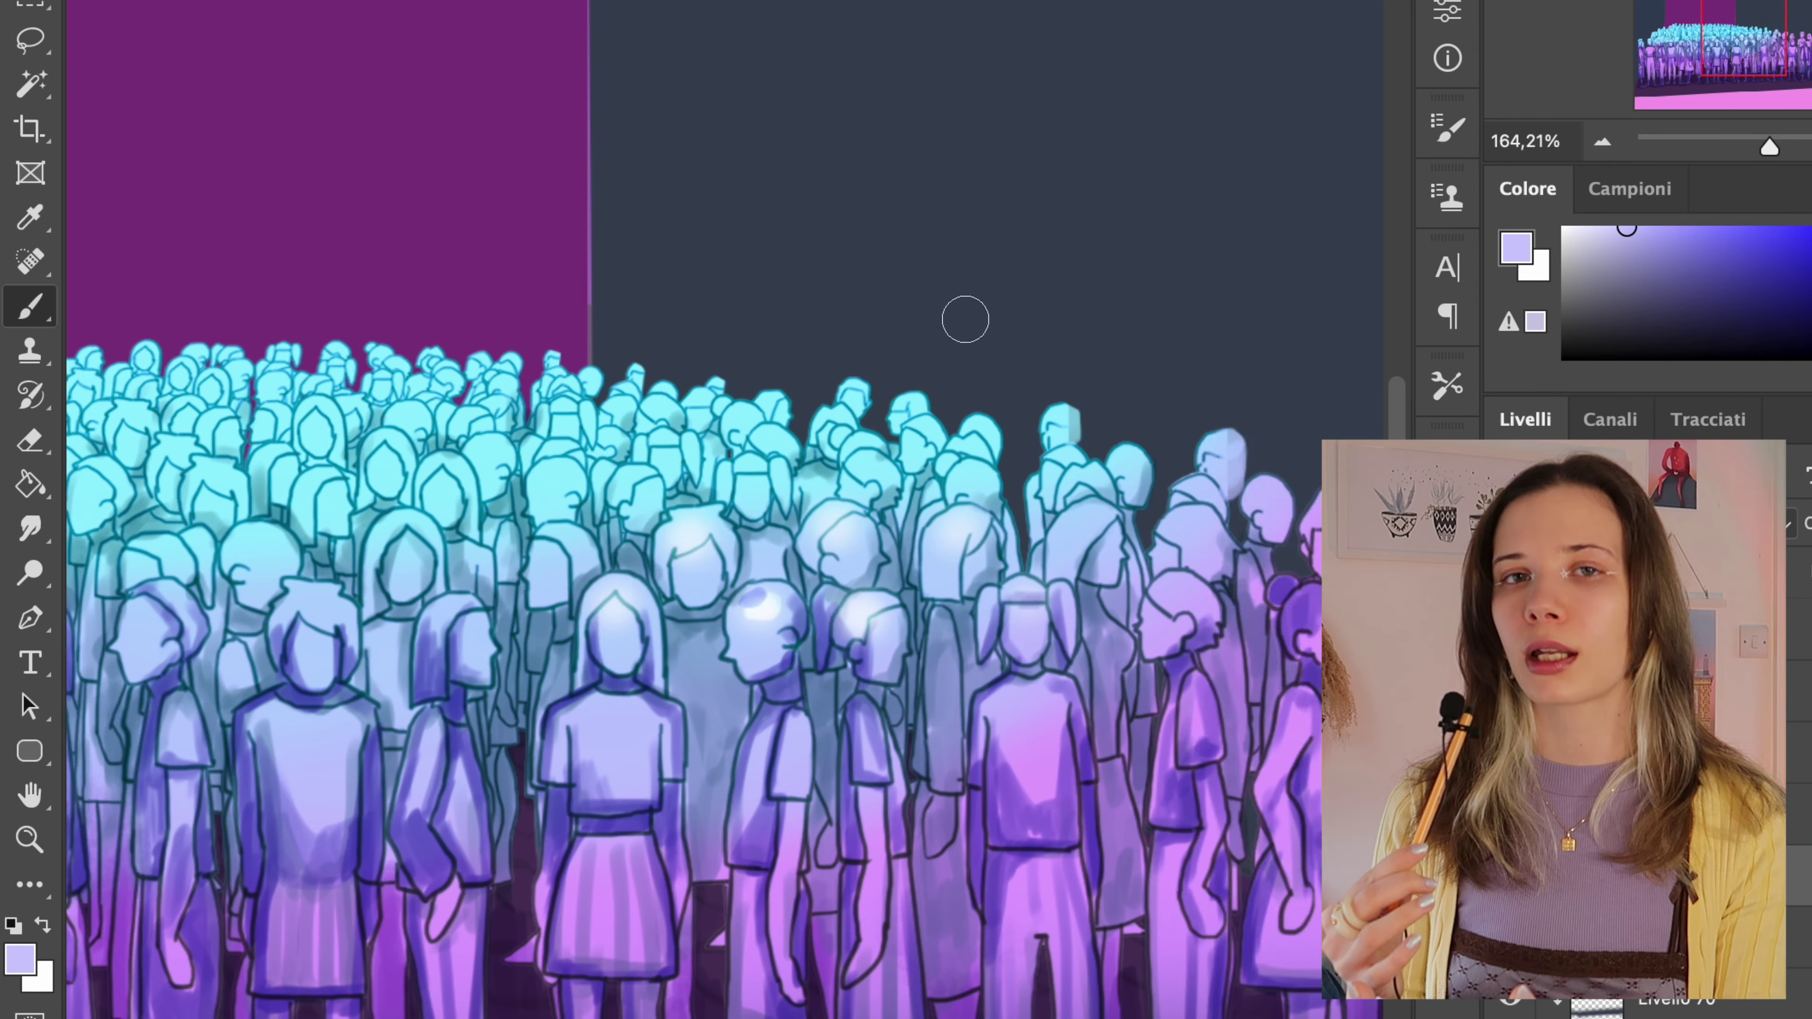
click(510, 485)
click(602, 572)
click(621, 500)
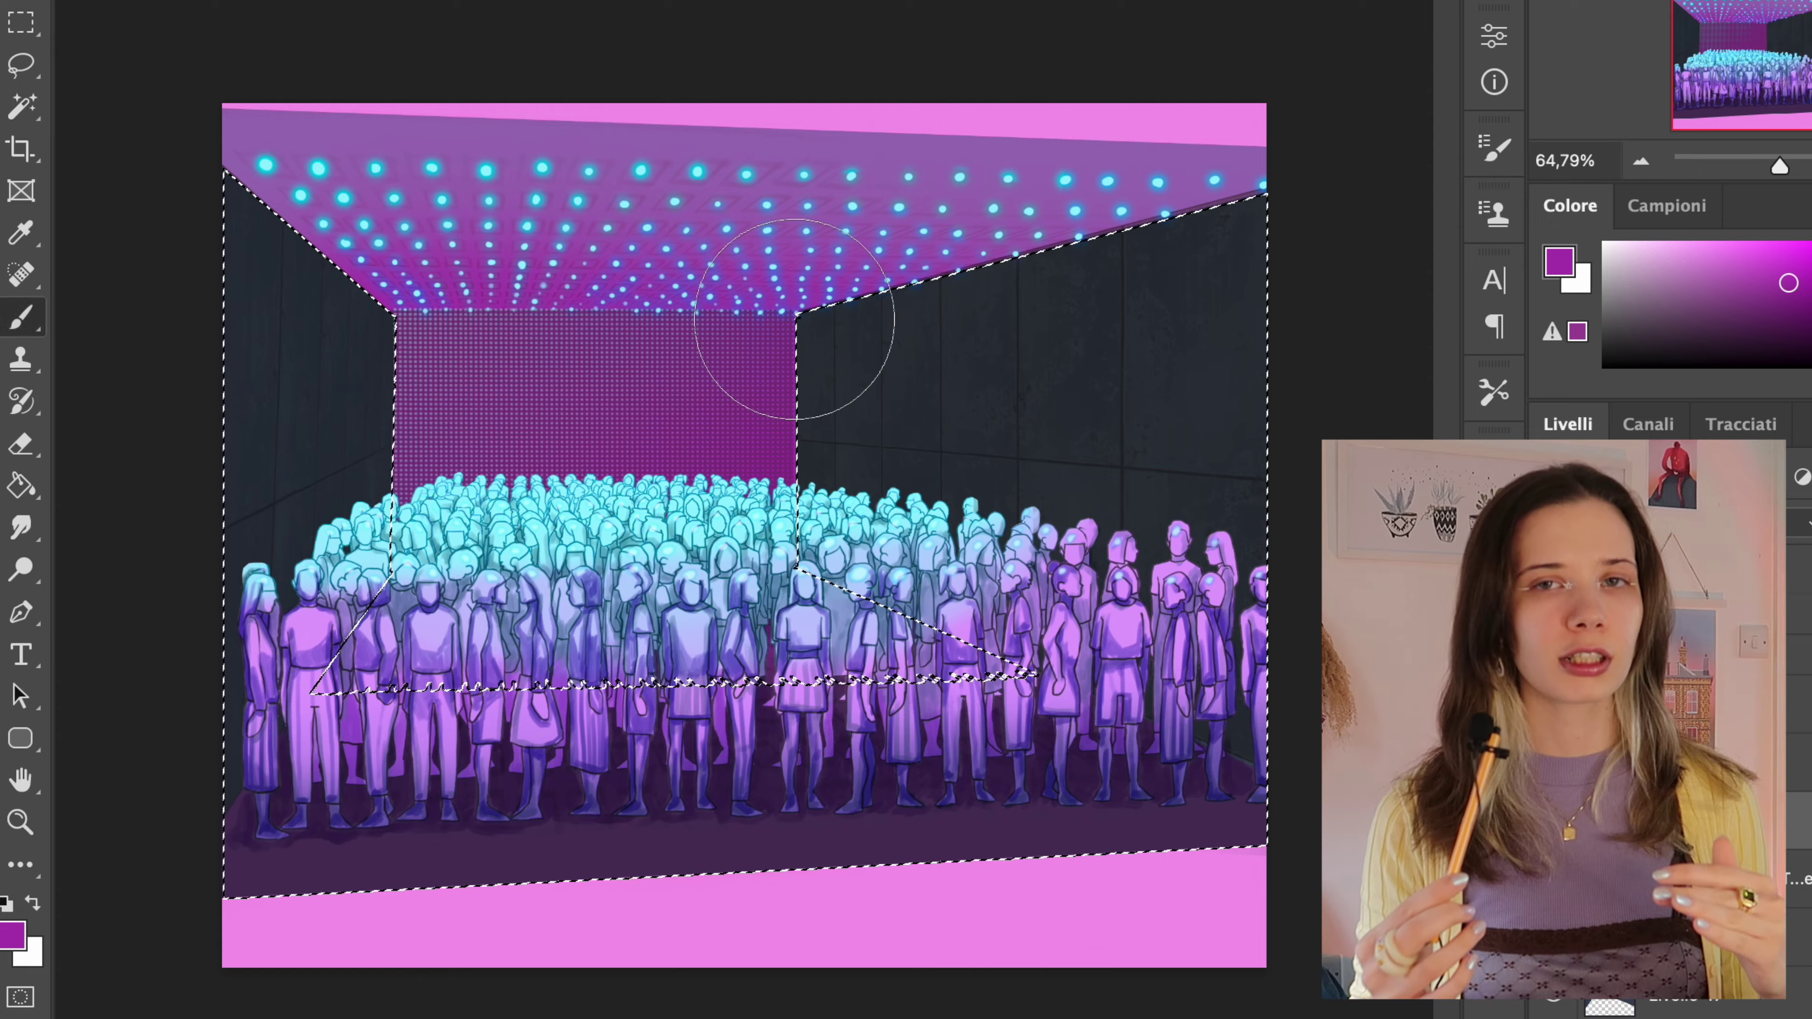
- Clear the wall selection and paint a magenta-violet glow on the side walls and ceiling around the back wall
key(super+d)
key(e)
key(b)
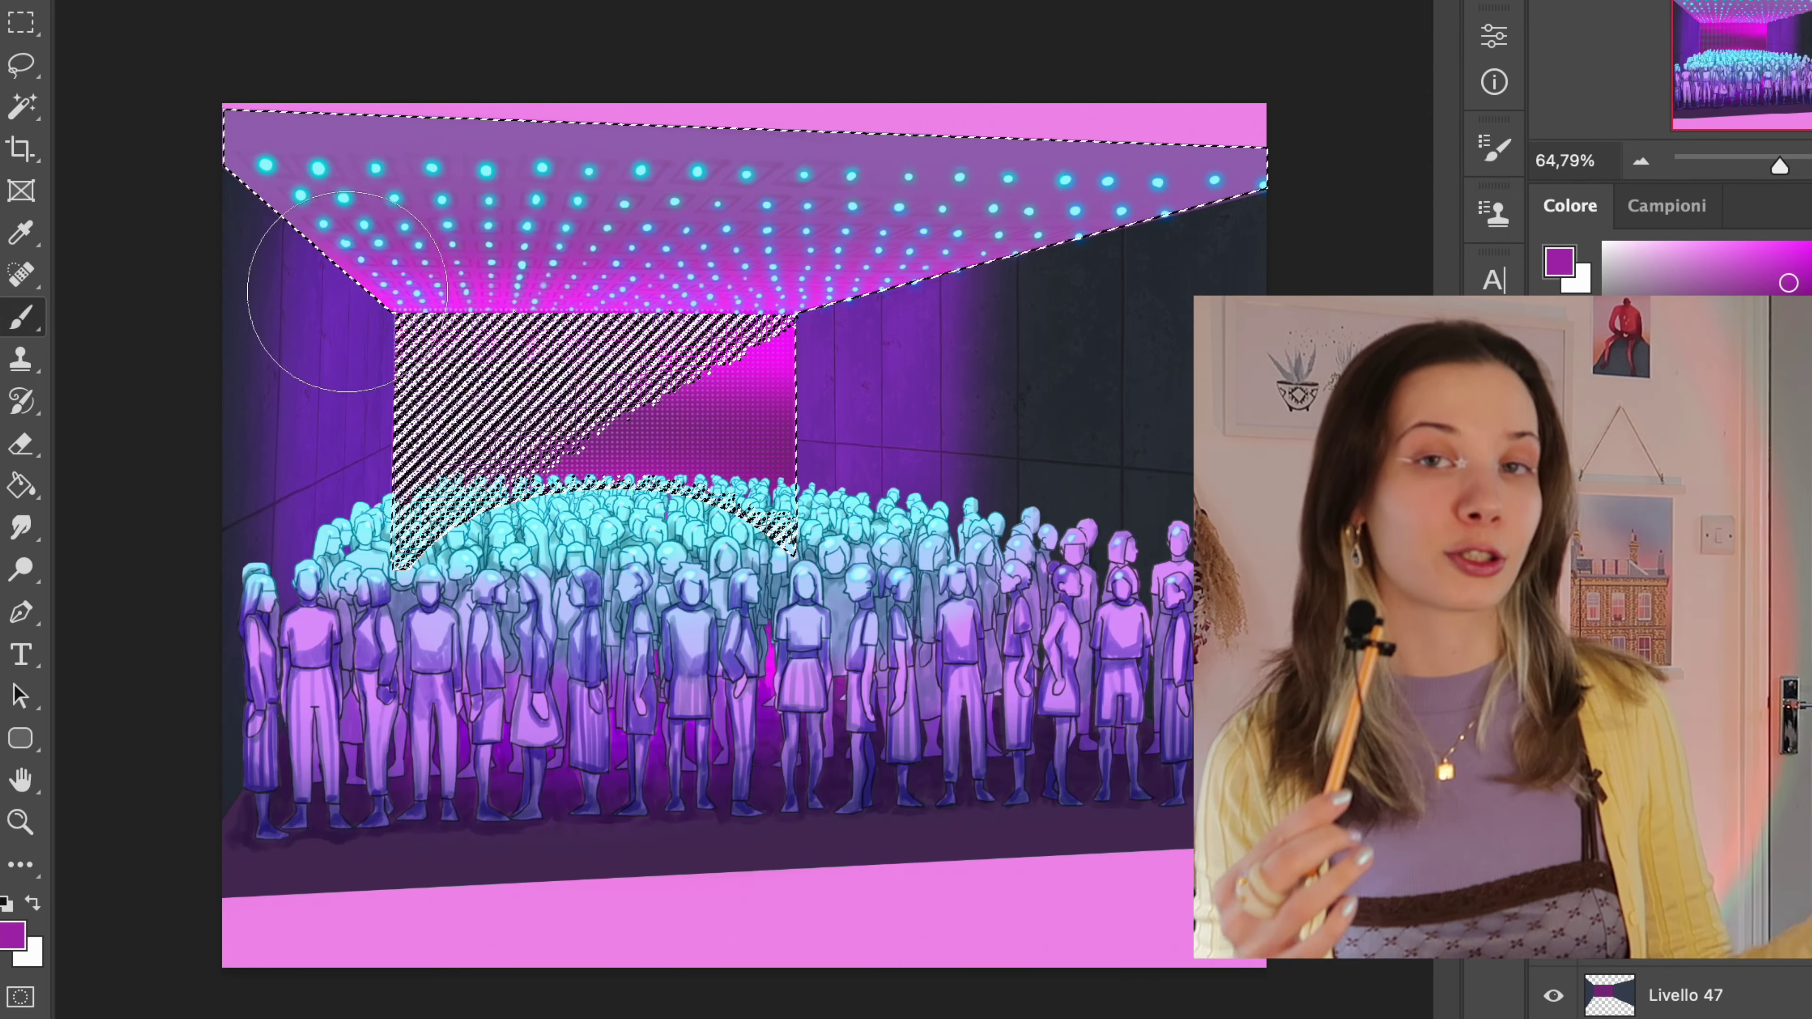
- Soften the magenta glow over the back wall and crowd with a greatly enlarged eraser and clear the selection
right_click(866, 334)
drag(1241, 413, 1341, 414)
click(930, 687)
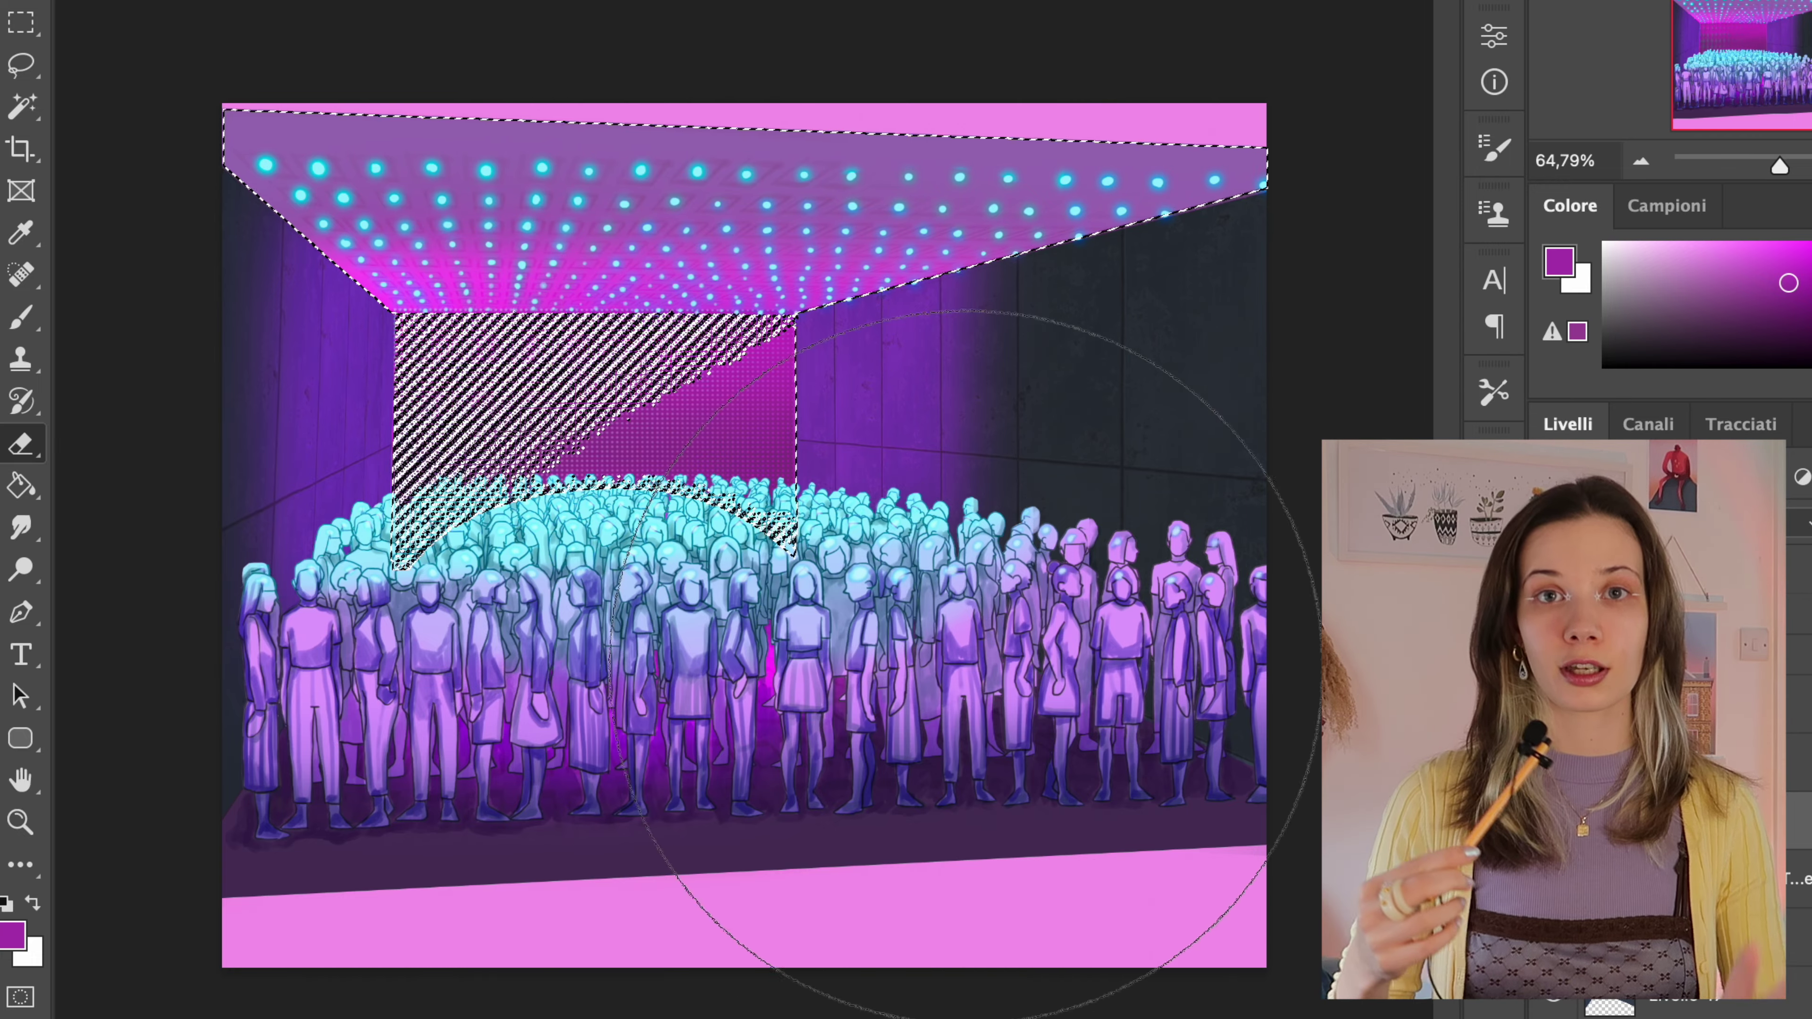
key(super+d)
- Darken the pink background with Hue/Saturation at hue -25, saturation +100 and lightness -82, and brush black along its lower edge
click(107, 2)
click(715, 71)
drag(1465, 80, 1455, 81)
drag(1465, 157, 1569, 174)
drag(1465, 233, 1334, 276)
drag(1569, 158, 1656, 171)
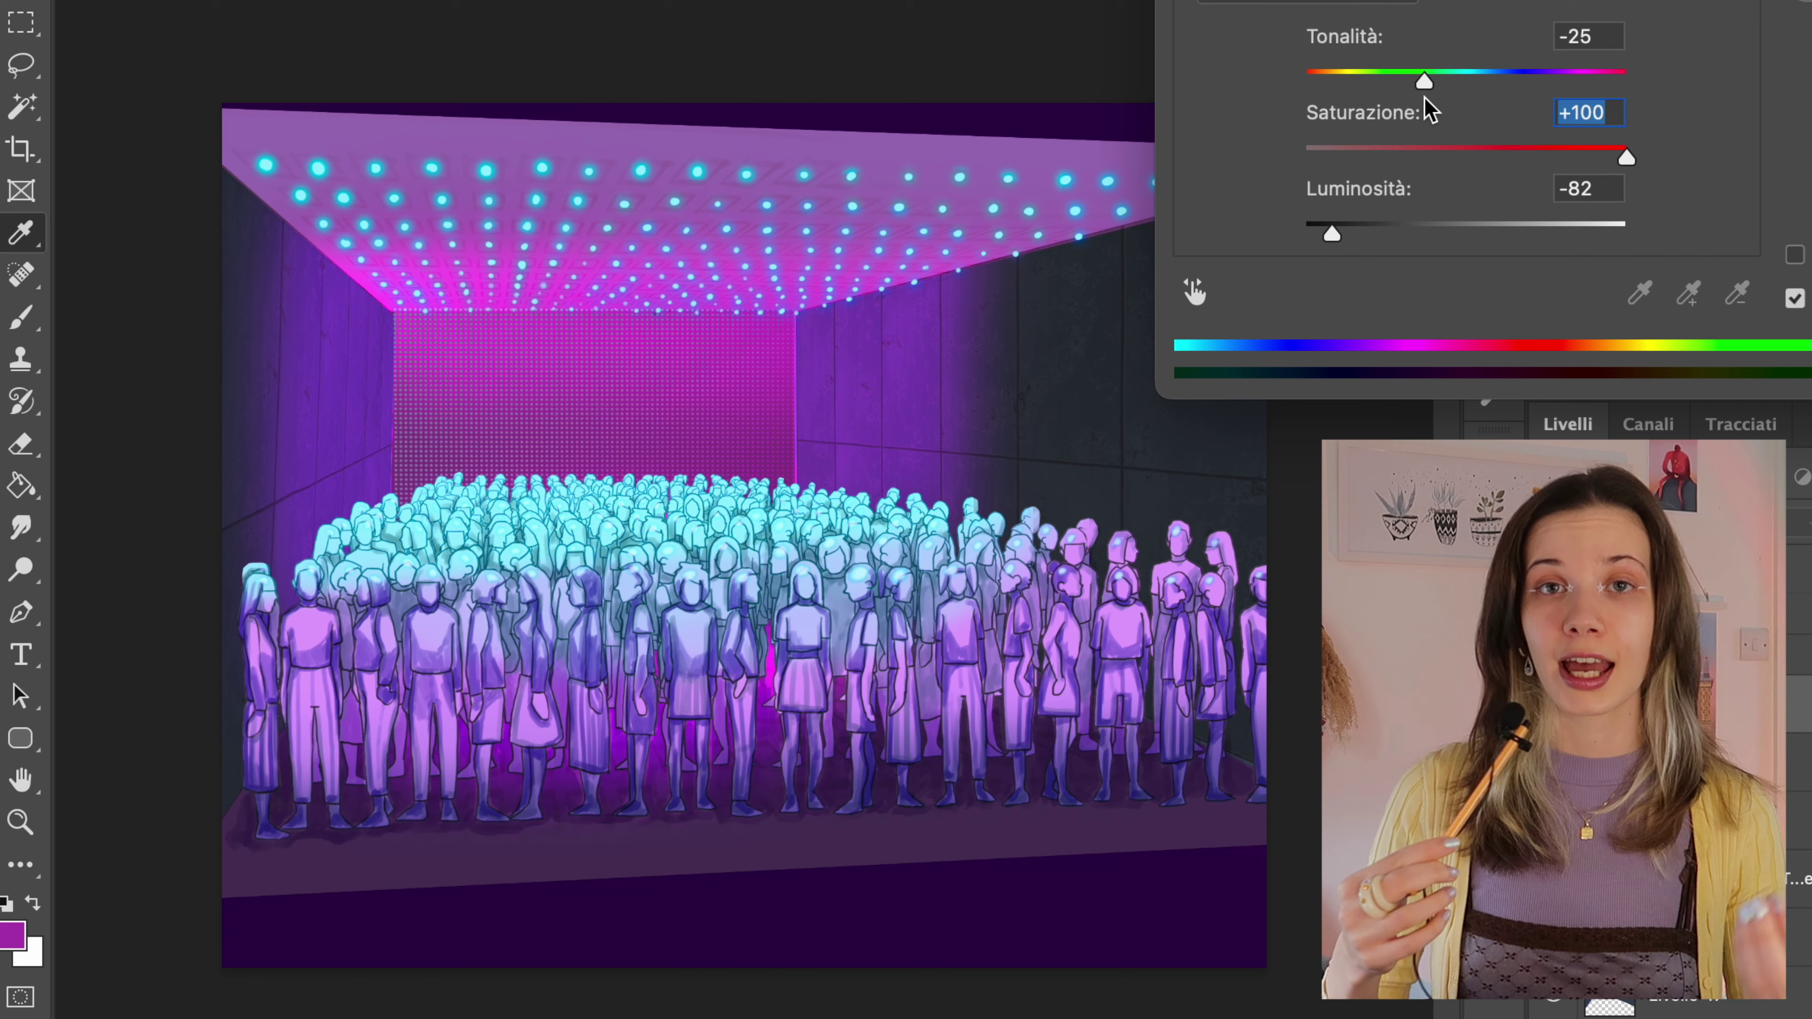
key(Return)
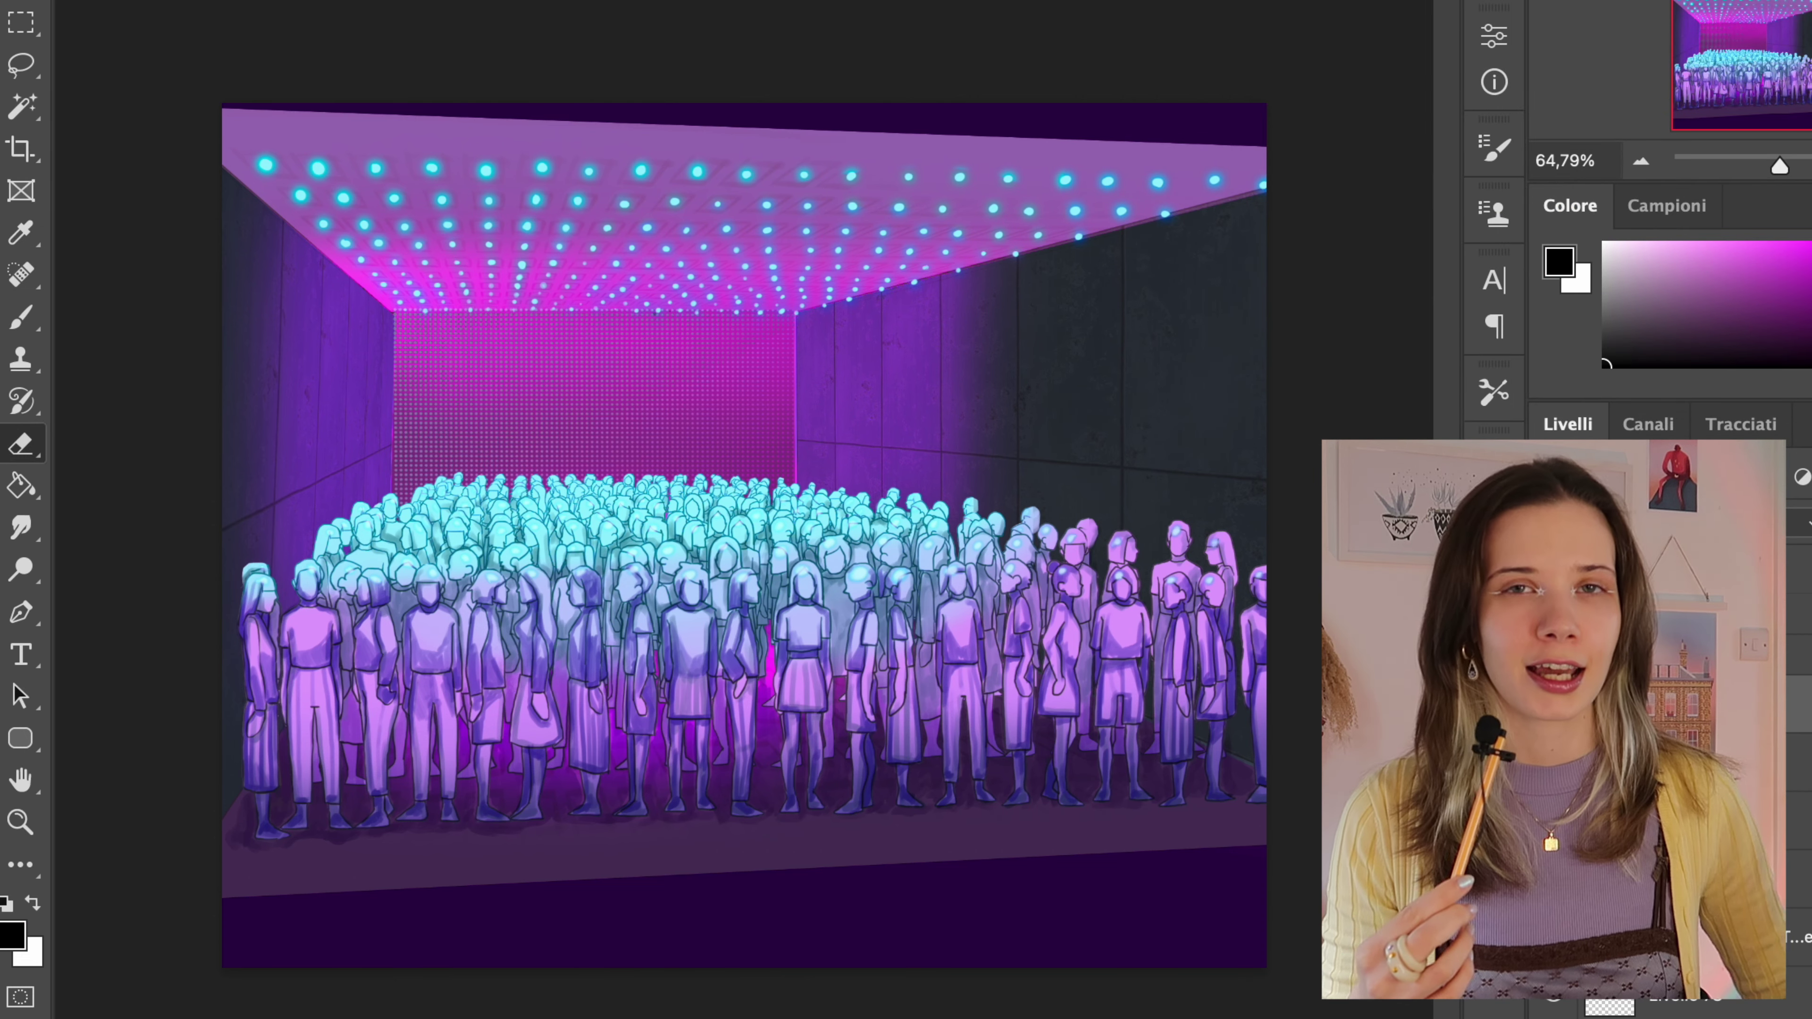
drag(1241, 956, 985, 1018)
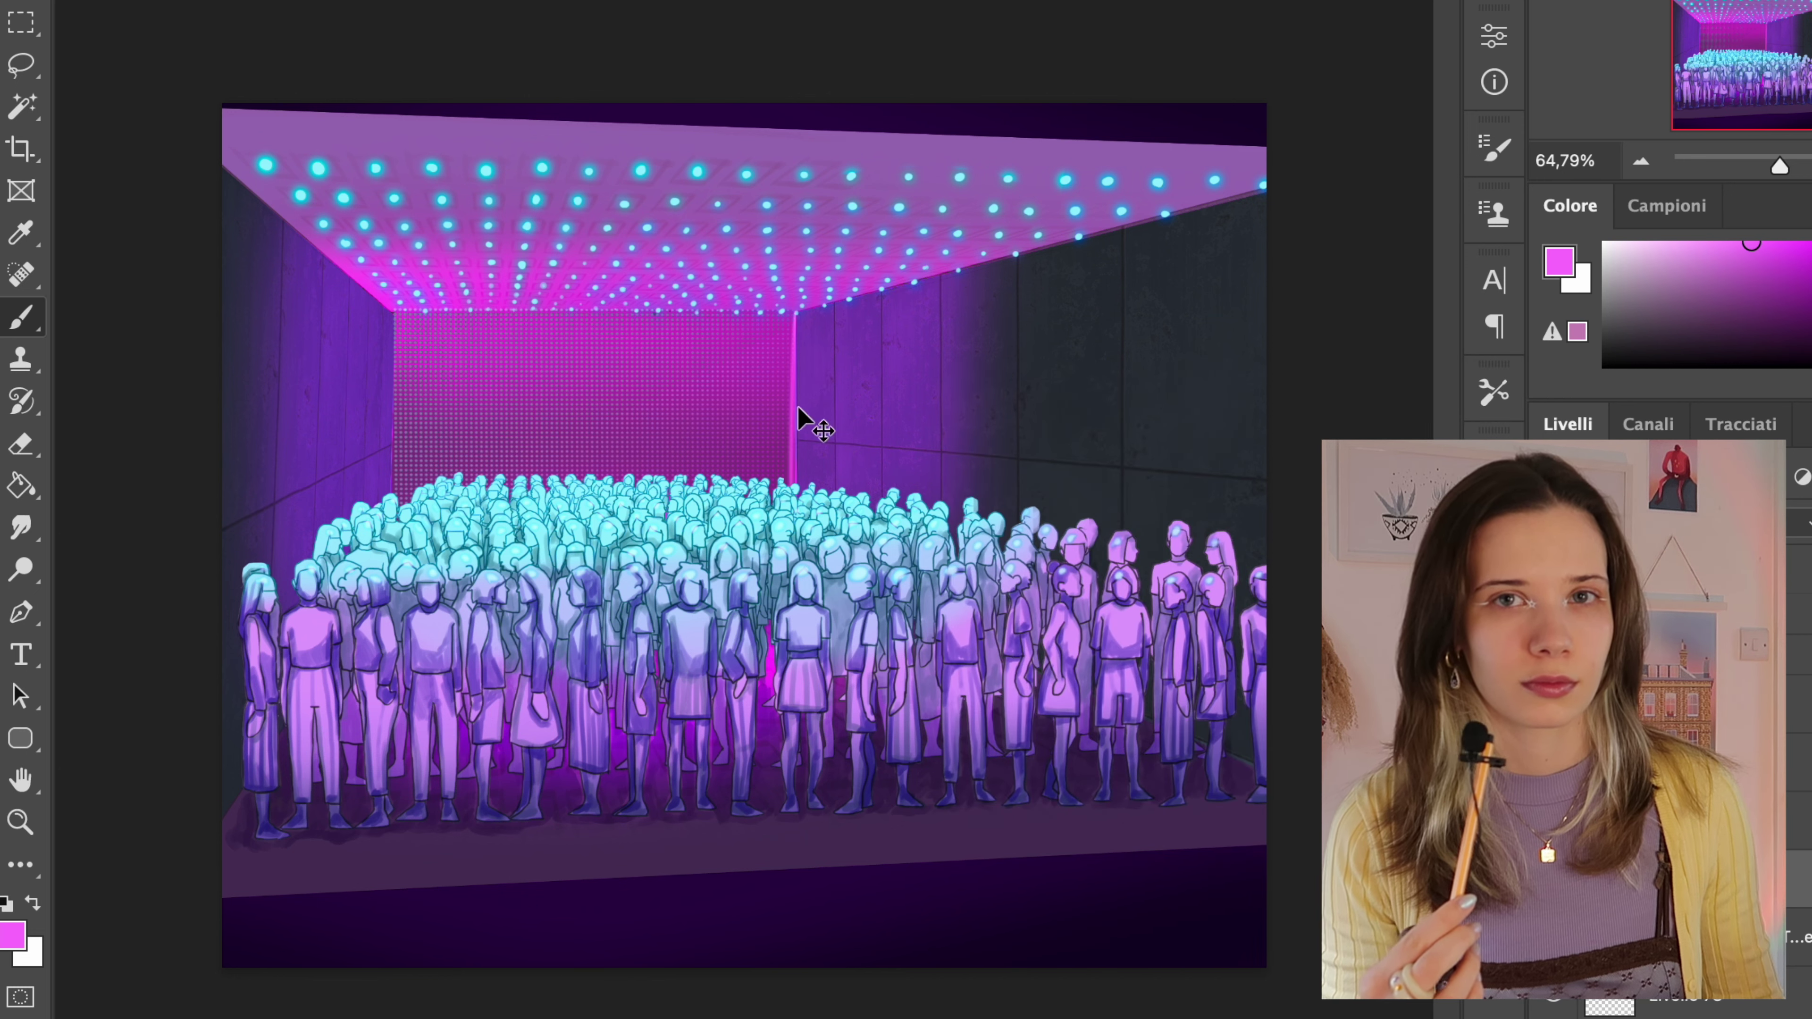
- Paint glowing pink lines along the back wall's vertical edges and the horizontal seams of both side walls
drag(798, 408, 804, 408)
drag(392, 312, 396, 506)
key(super+z)
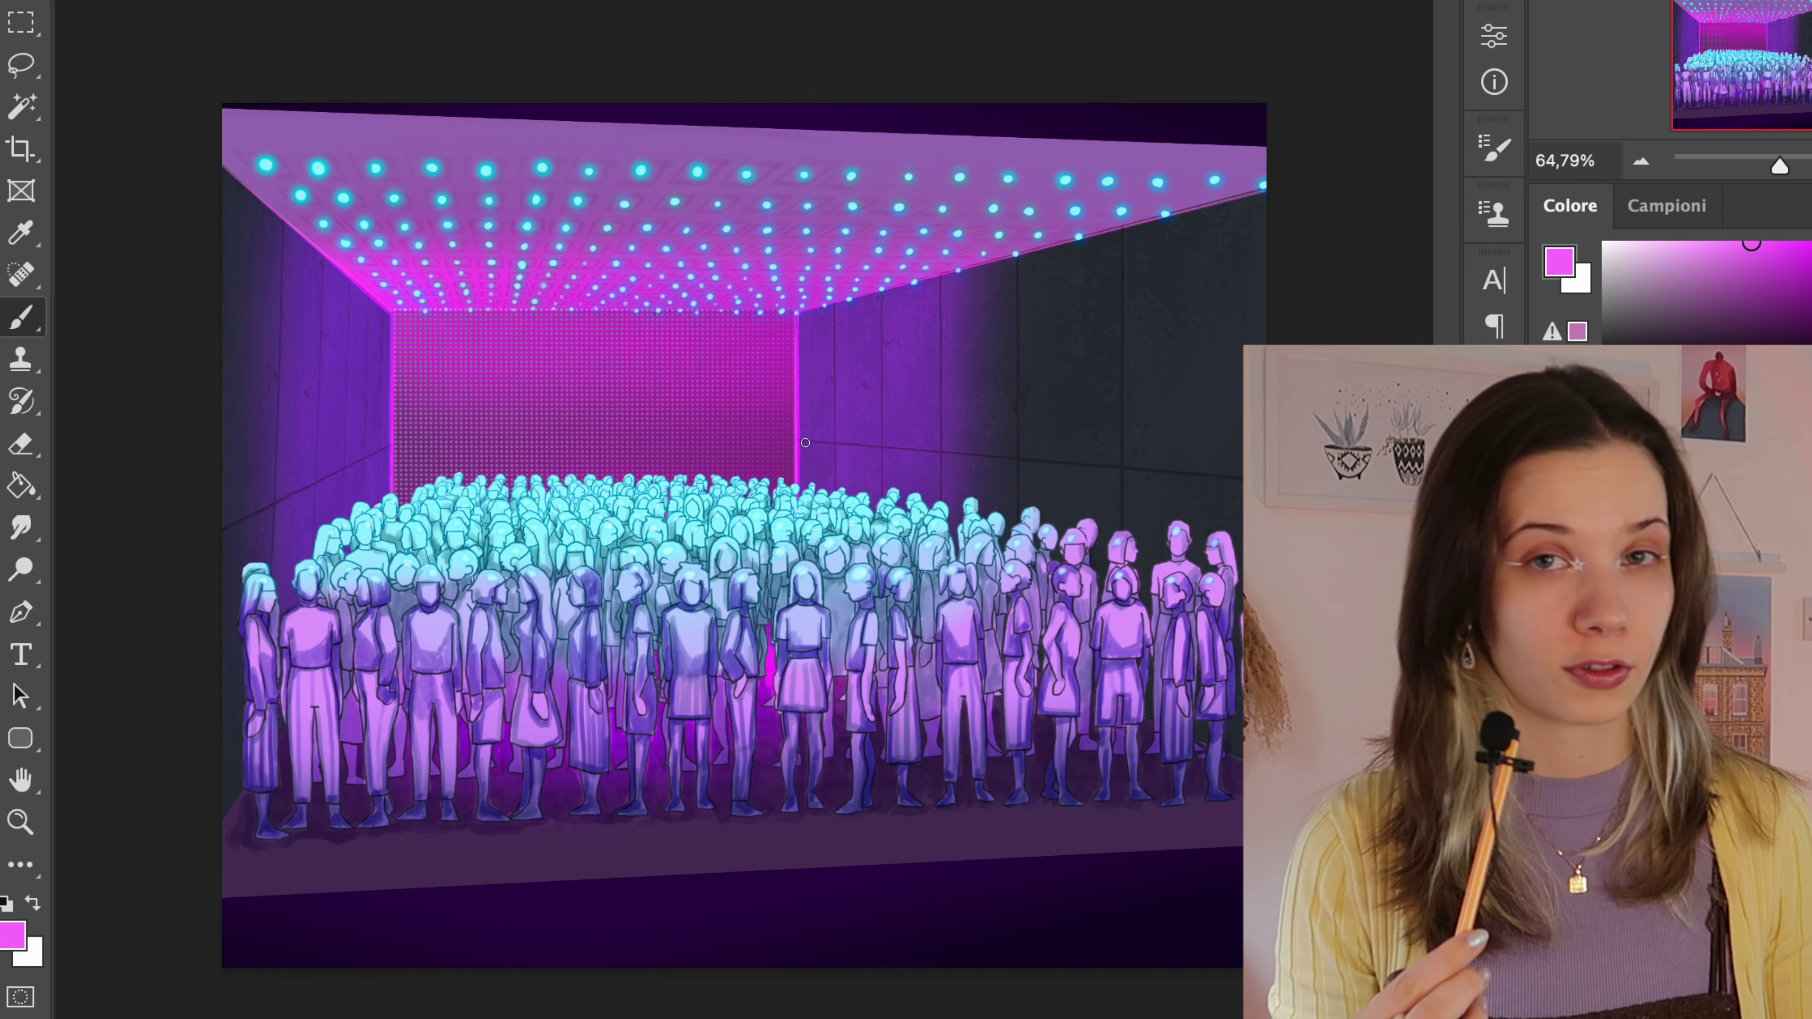
shift+click(1119, 471)
click(389, 447)
shift+click(277, 503)
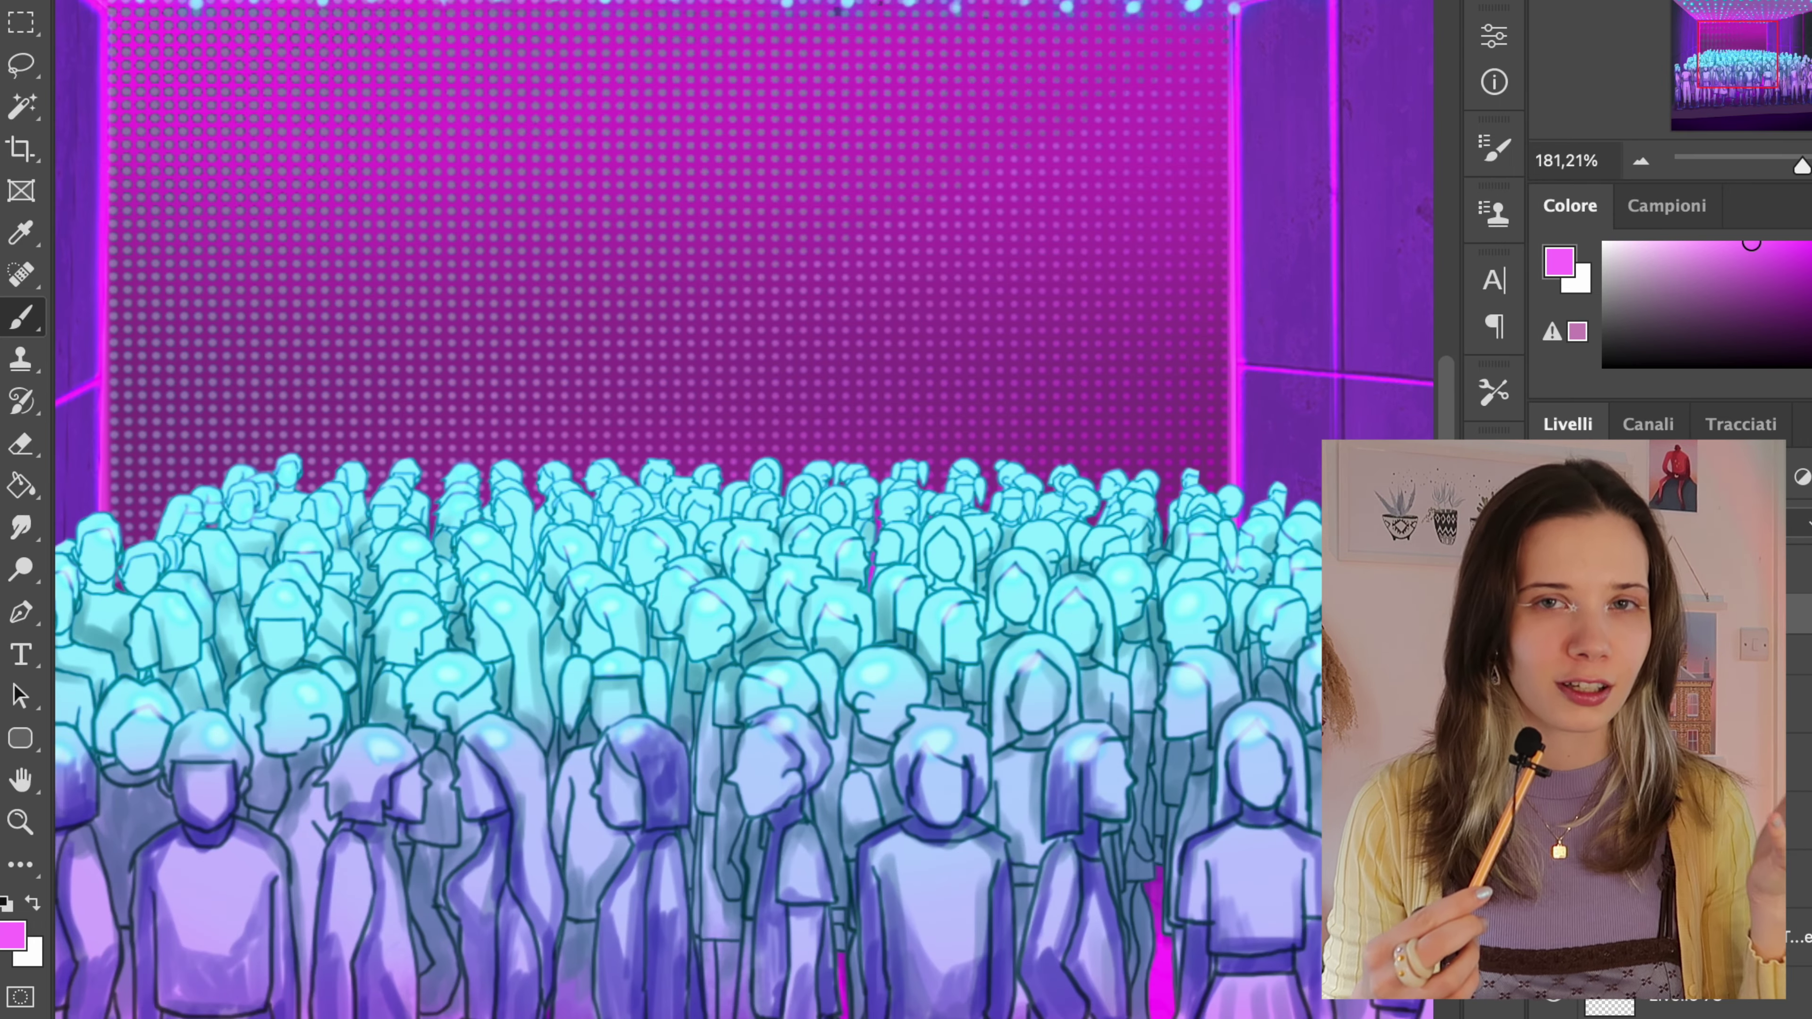
- Brush soft pink light over the heads in the farthest rows of the crowd
right_click(1676, 622)
click(1383, 230)
mouse_move(186, 500)
mouse_down()
mouse_move(318, 436)
mouse_move(1008, 436)
mouse_move(1212, 464)
mouse_up()
mouse_move(121, 521)
mouse_down()
mouse_move(615, 454)
mouse_move(863, 485)
mouse_up()
key(super+minus)
drag(454, 500, 504, 515)
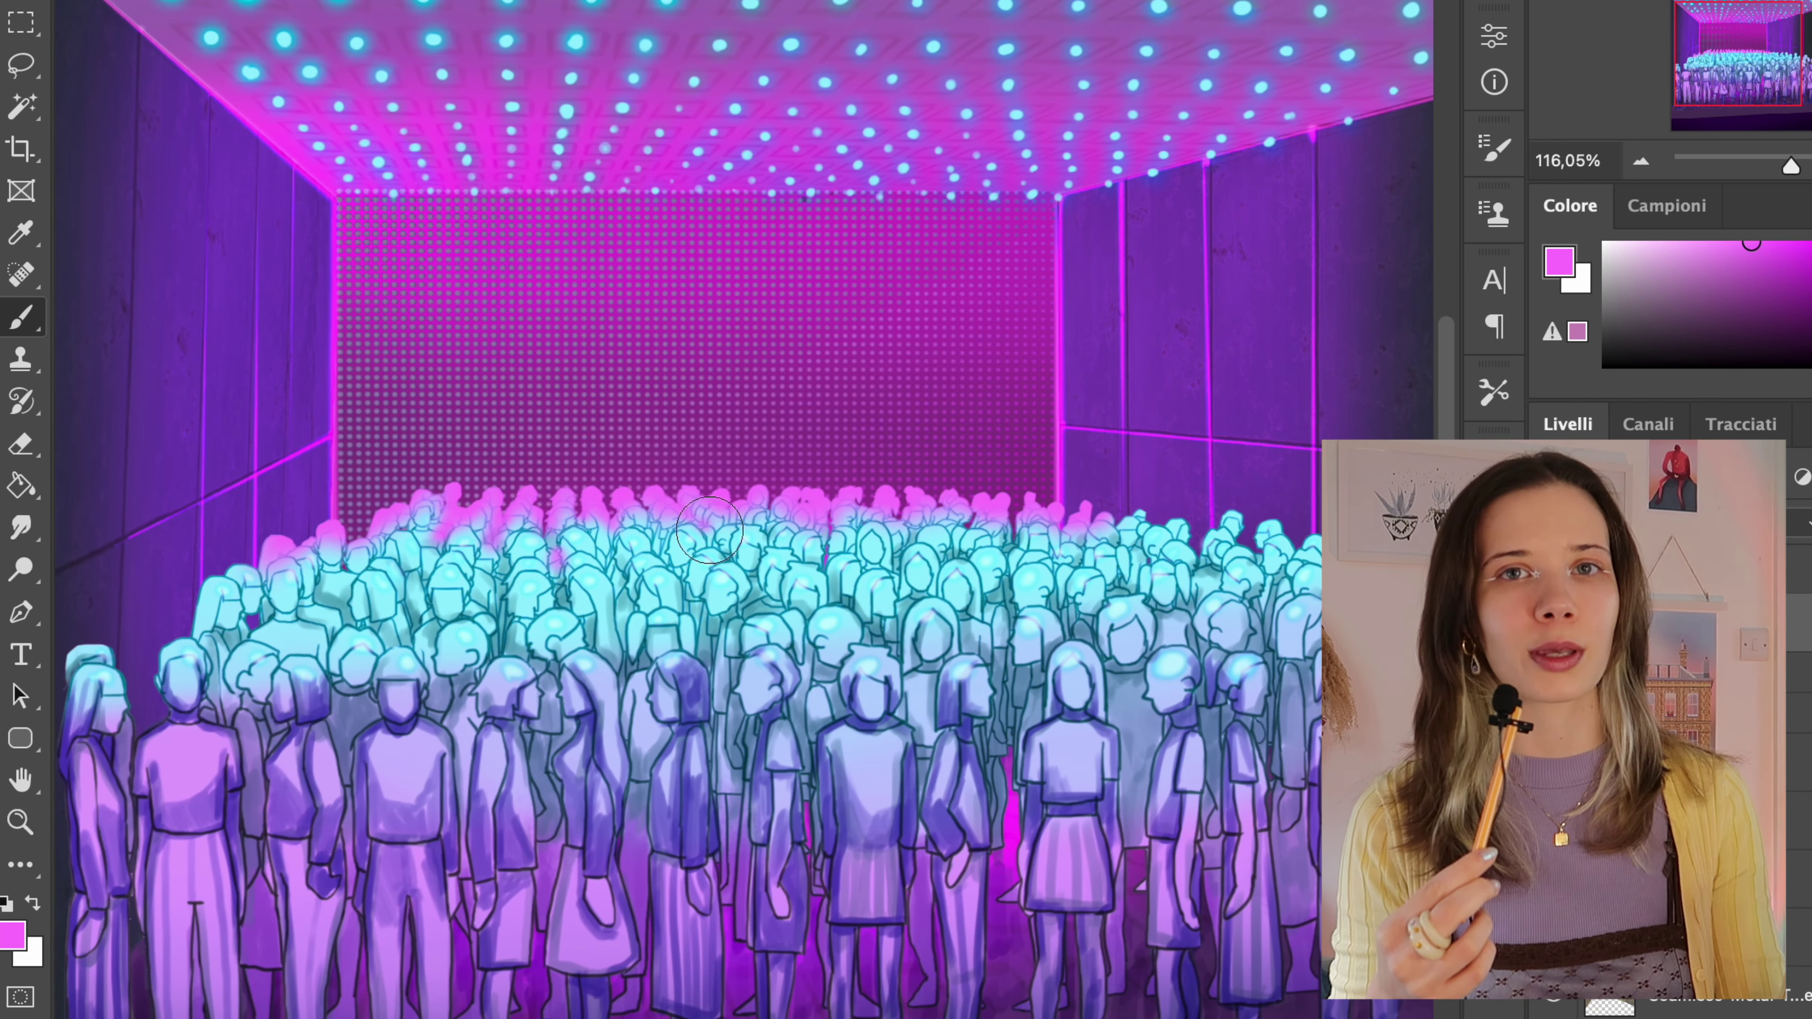
- Try different blend modes for the pink crowd light, choose a brightening one and erase its lower fringe over the middle rows
click(1605, 525)
click(1605, 900)
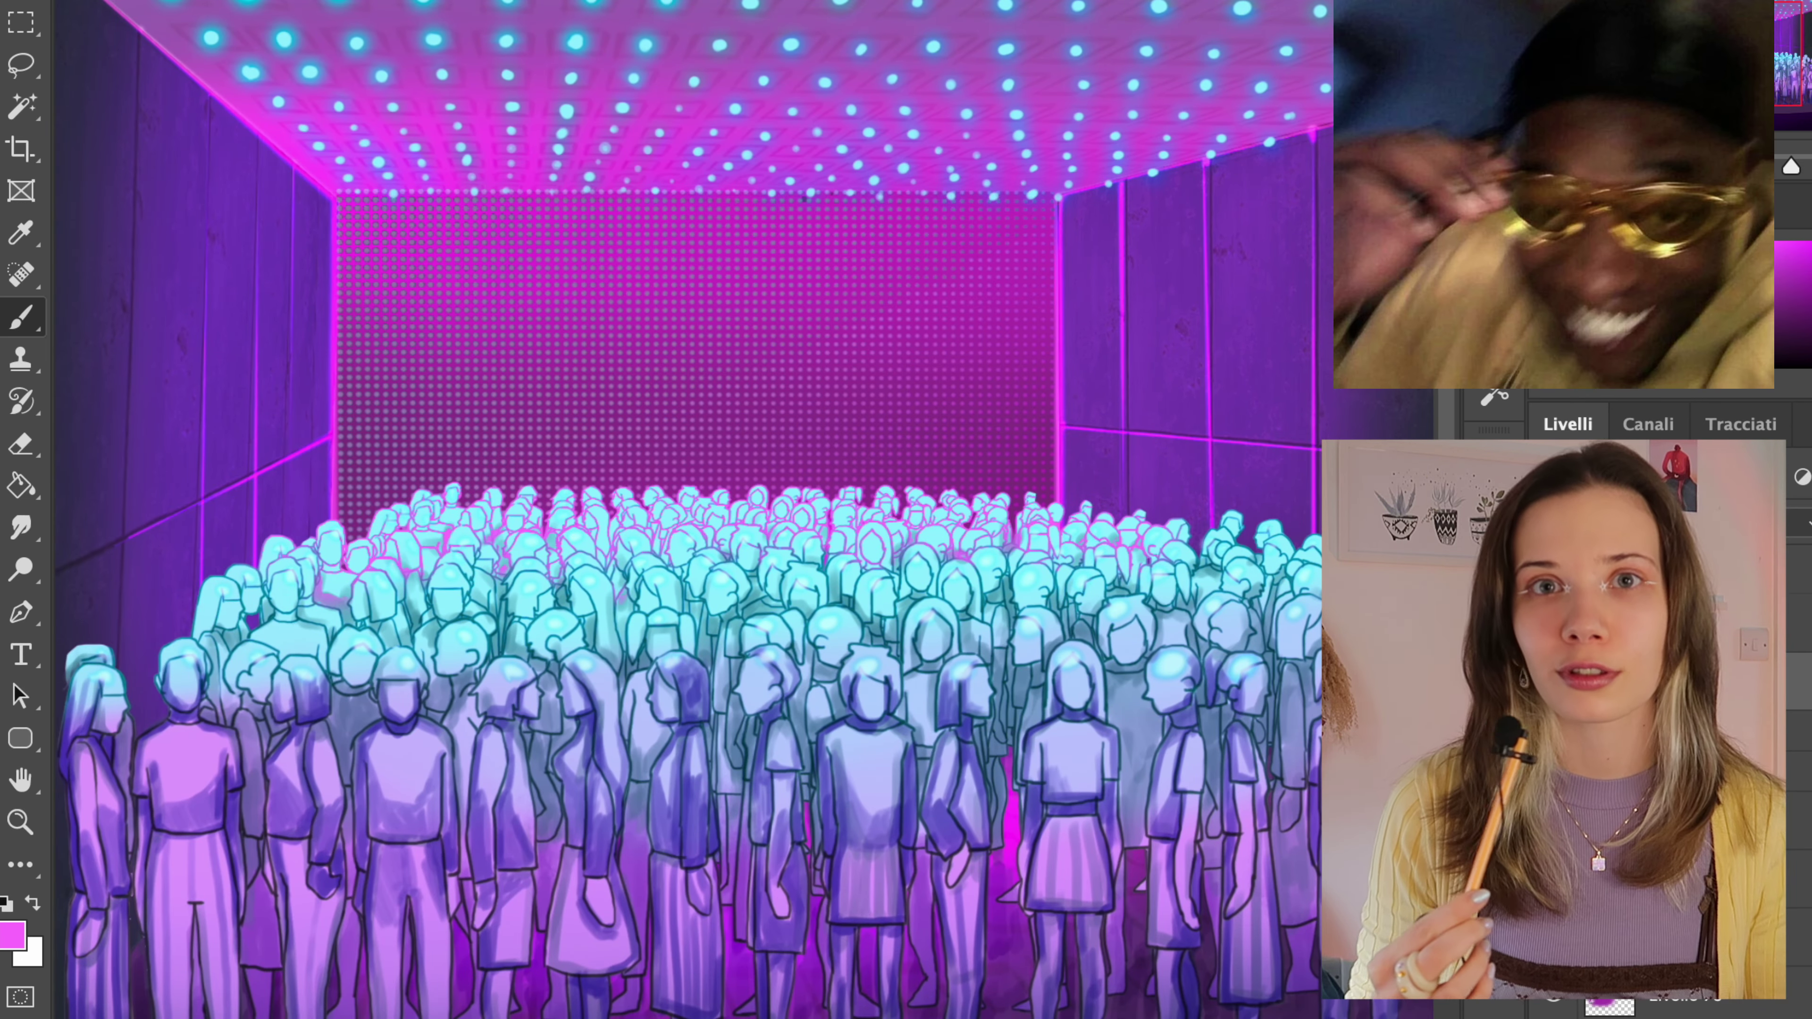
click(1605, 525)
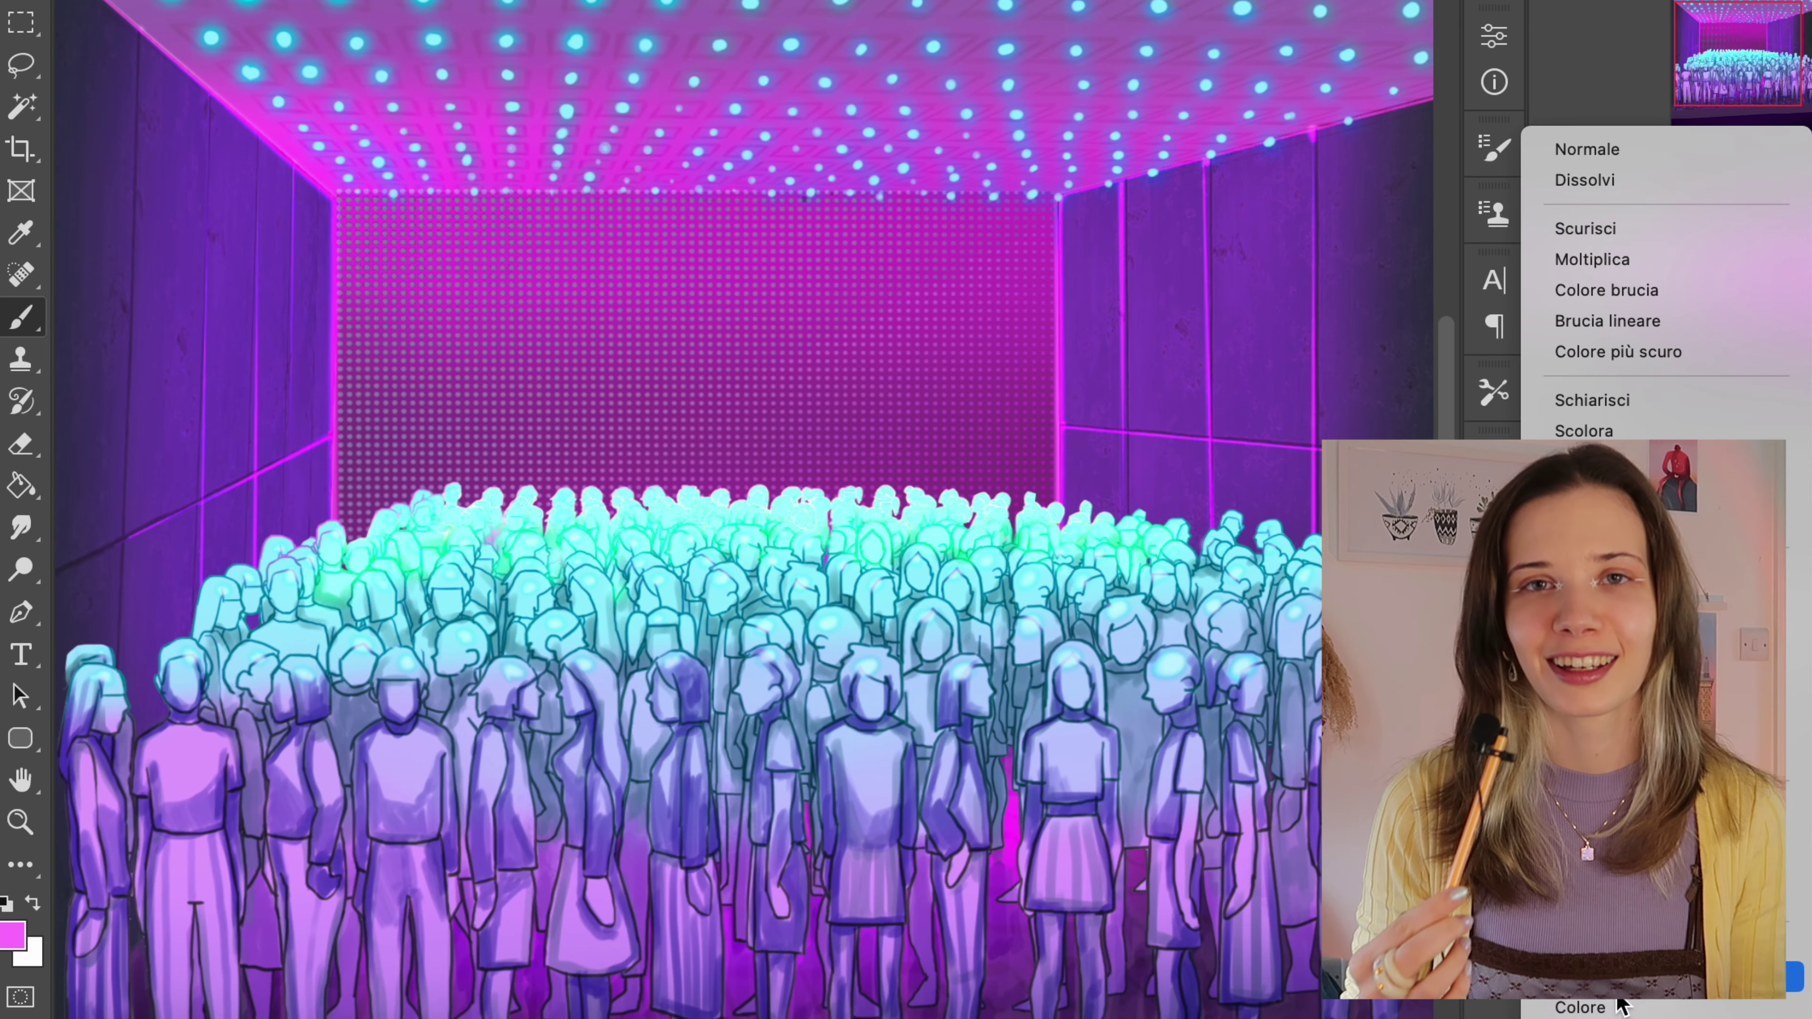
click(1618, 663)
key(e)
drag(1169, 585, 321, 599)
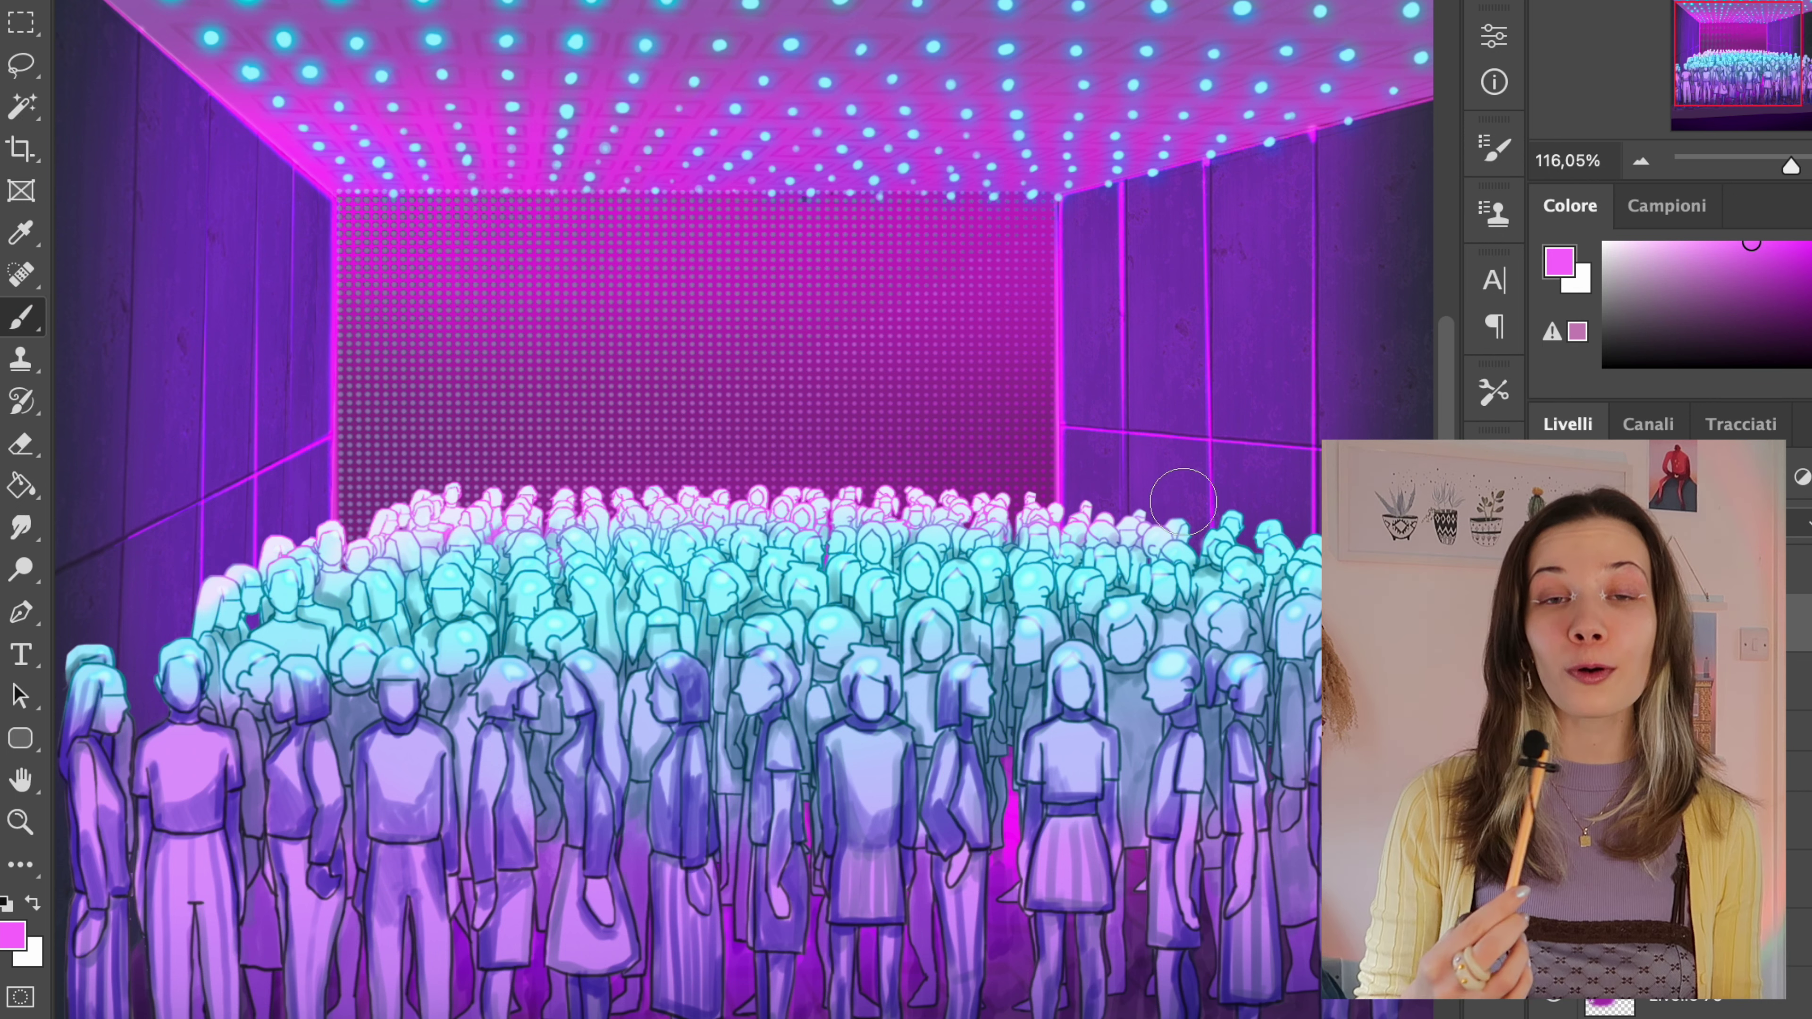
- Sample the right wall's dark blue-grey and brush shadows between the bodies and legs of the crowd
scroll(771, 536, down, 4)
alt+click(1286, 319)
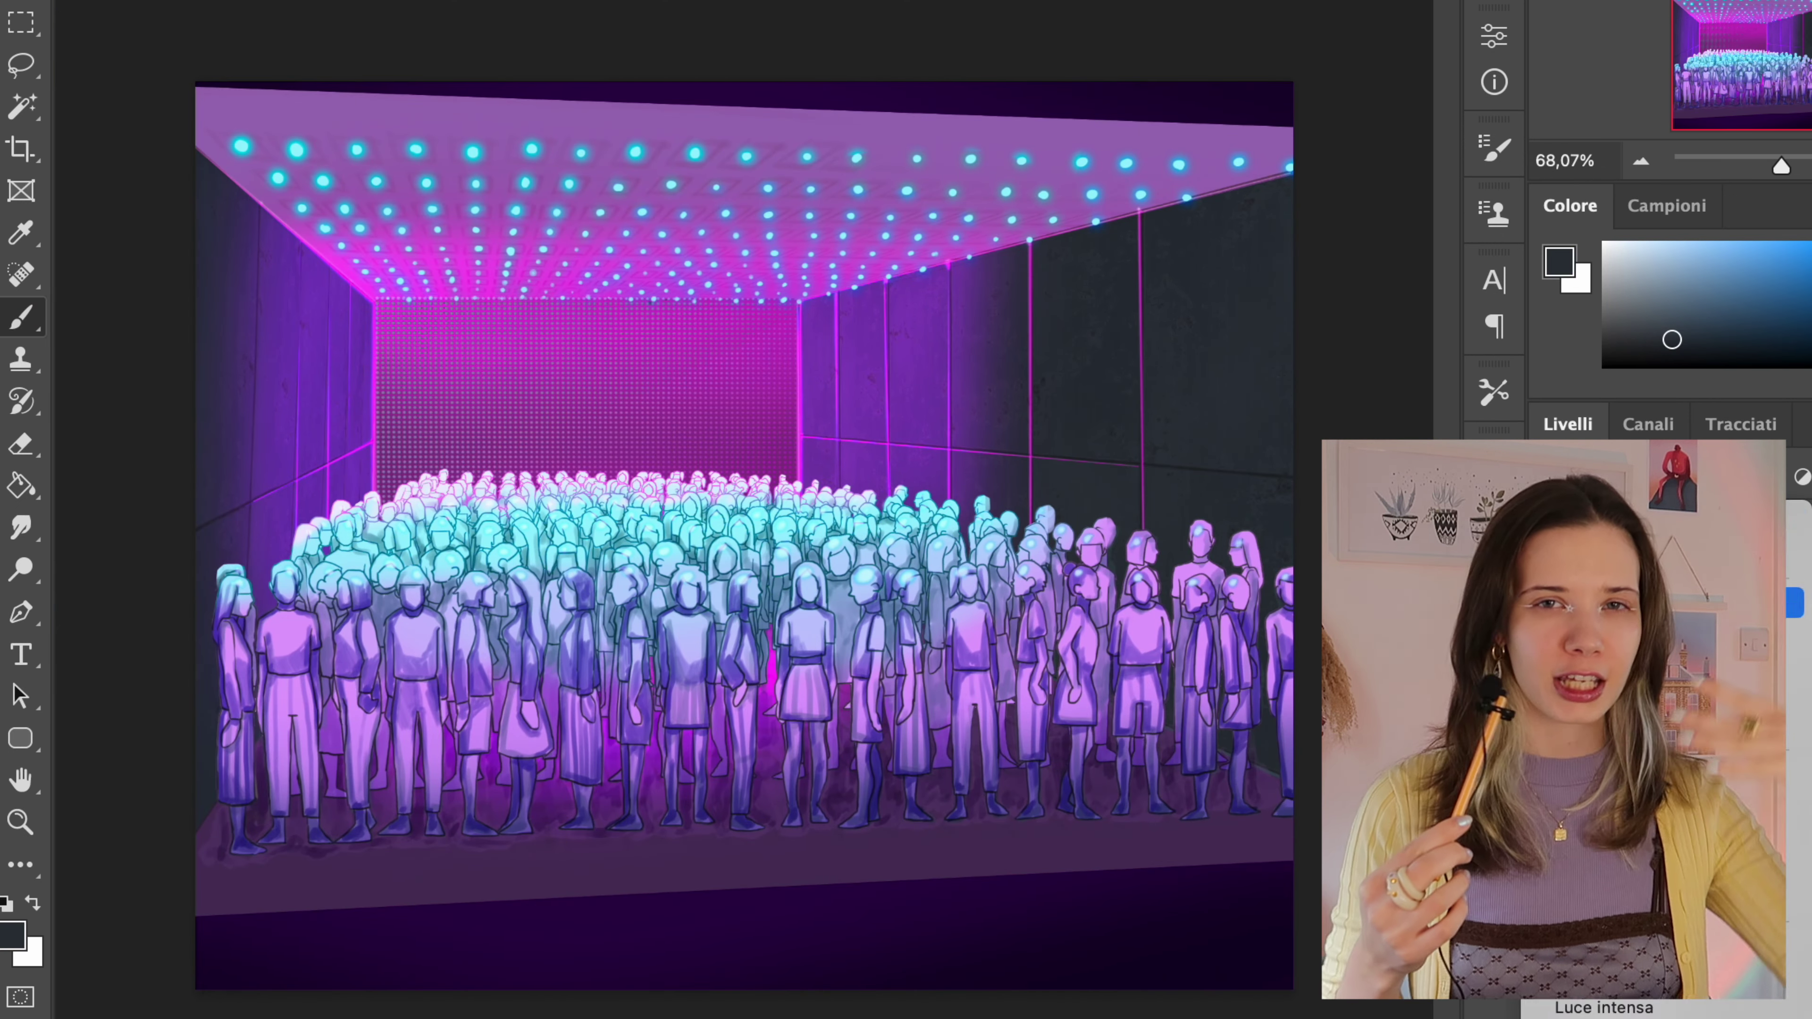
mouse_move(843, 746)
mouse_down()
mouse_move(553, 671)
mouse_move(446, 703)
mouse_move(259, 710)
mouse_up()
mouse_move(884, 671)
mouse_down()
mouse_move(898, 713)
mouse_move(1248, 643)
mouse_up()
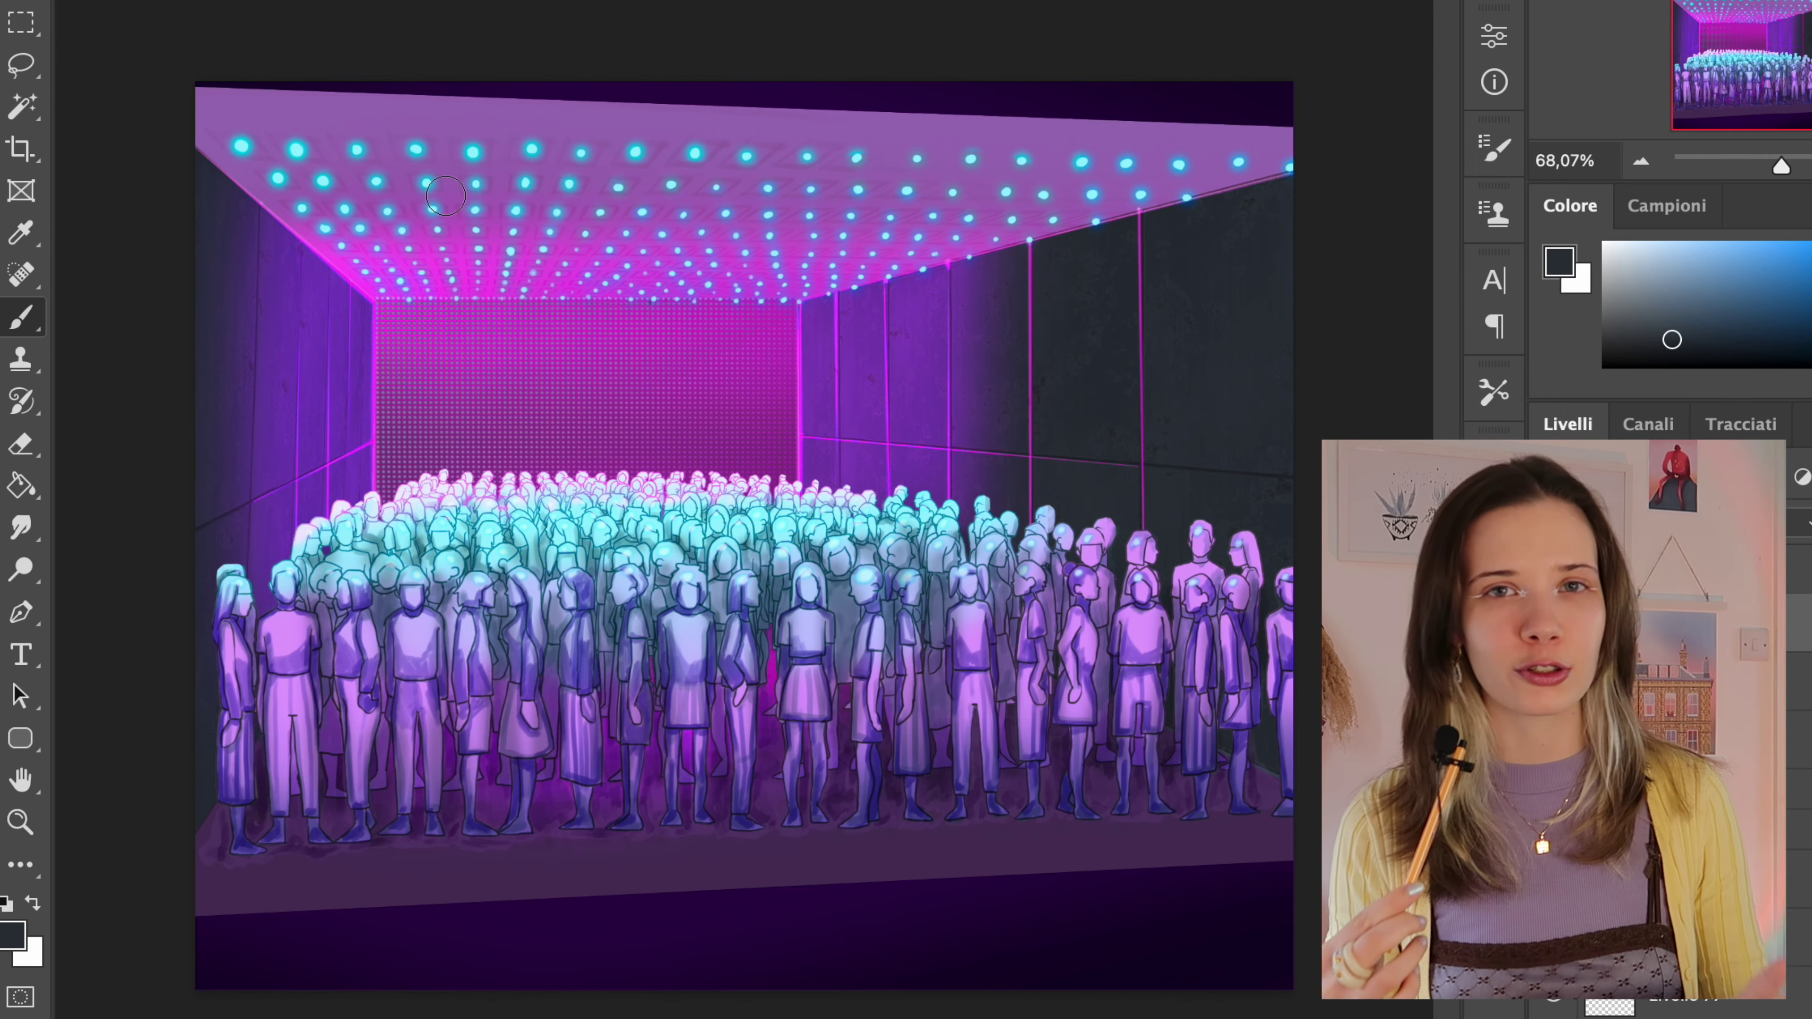
- Choose a light peach colour and brush warm highlights on the sleeve, hand and skirt of the front row's leftmost woman
scroll(214, 721, up, 5)
right_click(785, 389)
scroll(1020, 842, down, 3)
click(1020, 984)
drag(862, 519, 861, 497)
alt+click(390, 309)
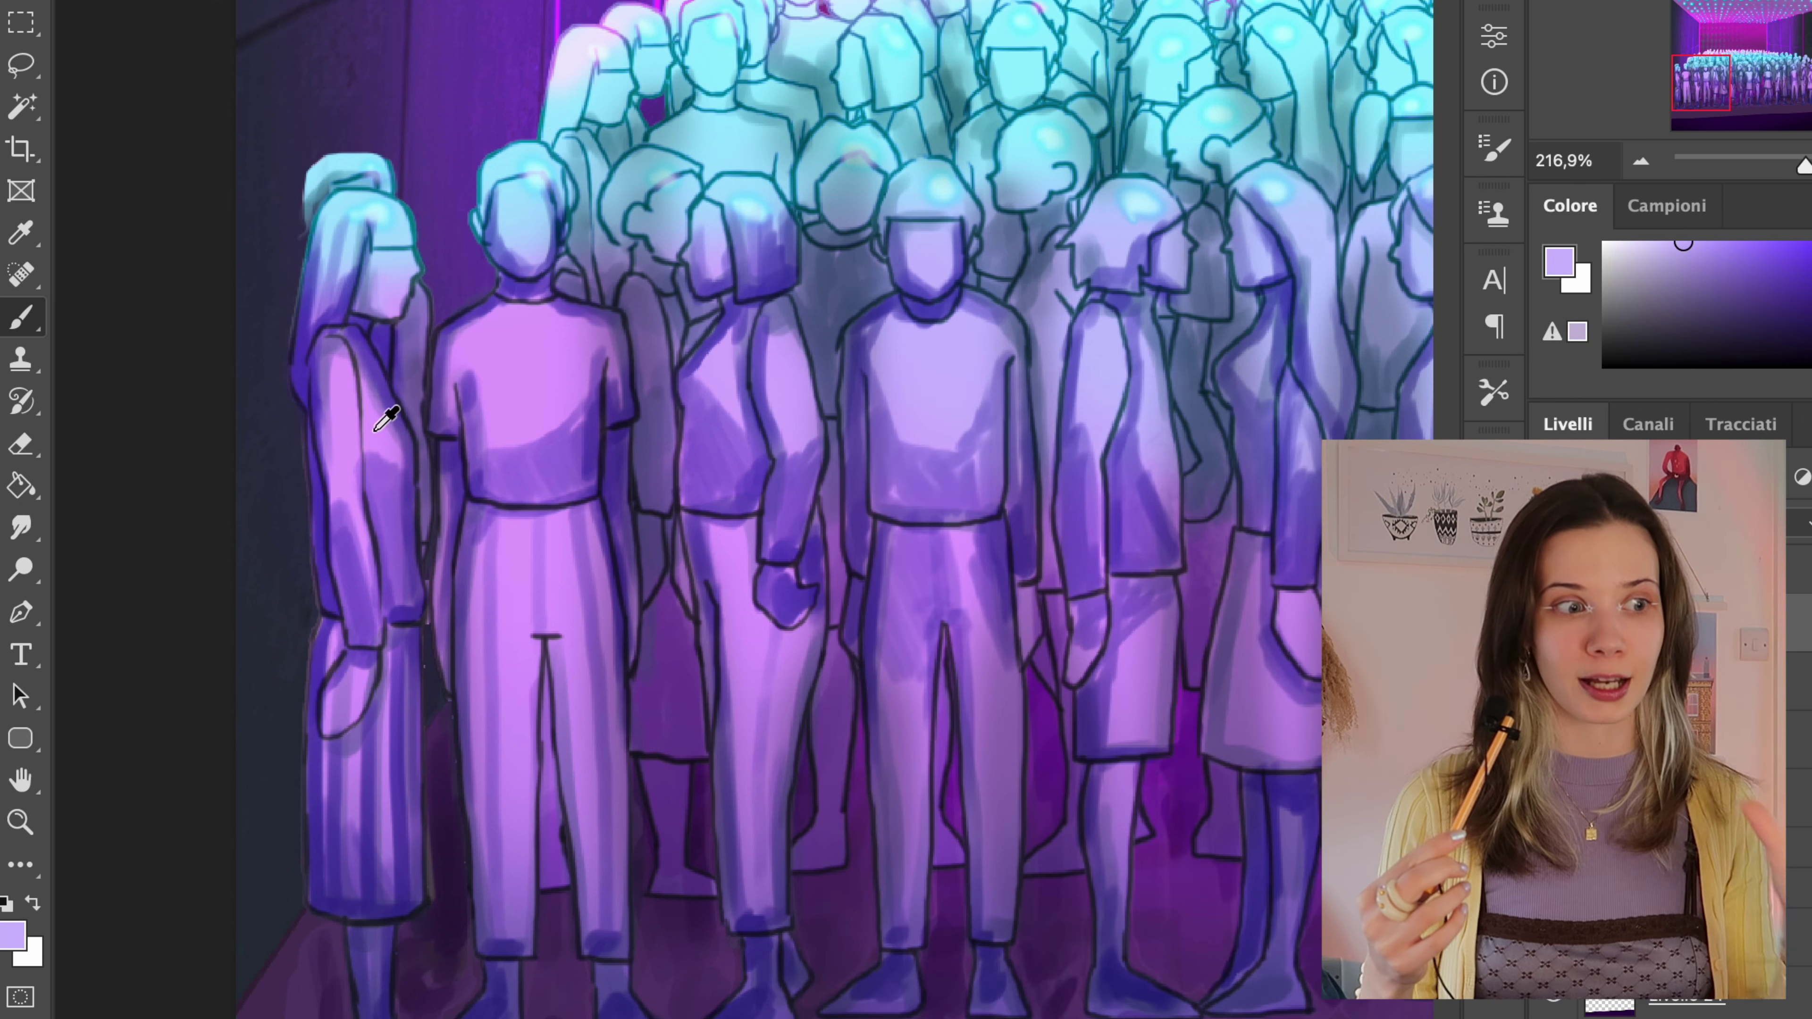
alt+click(366, 371)
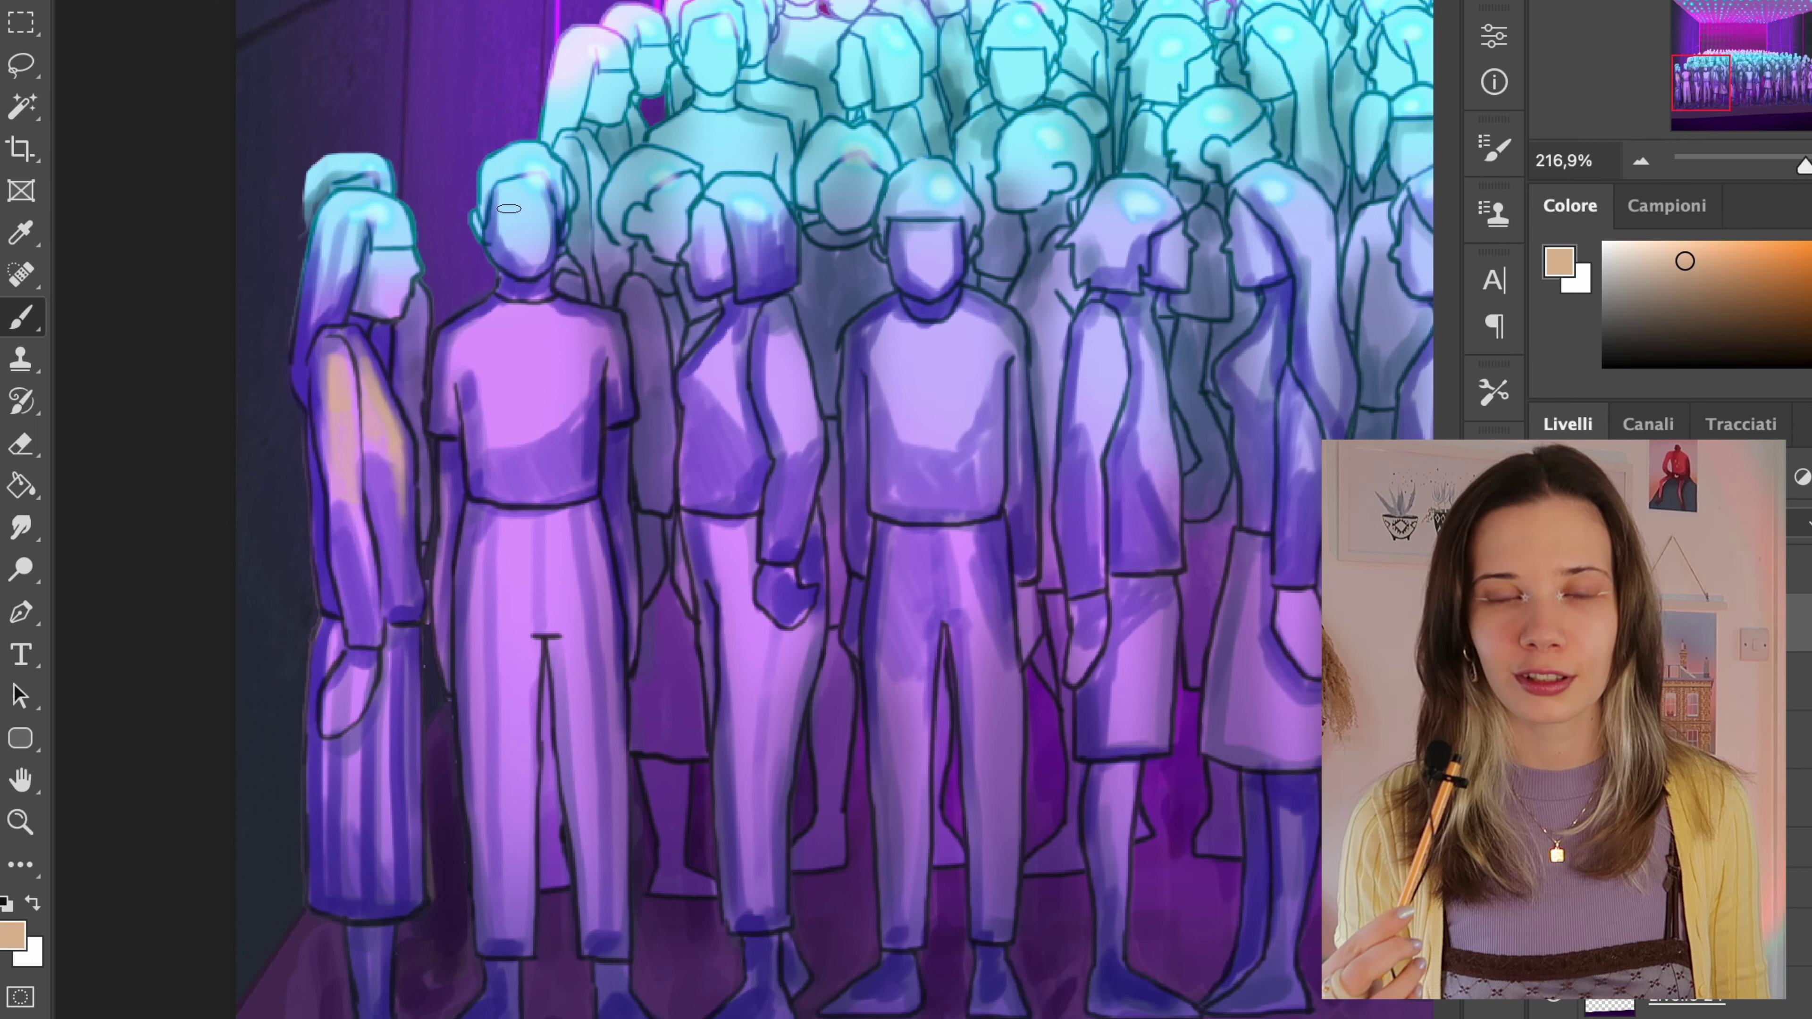
drag(349, 676, 345, 713)
mouse_move(408, 665)
mouse_down()
mouse_move(411, 898)
mouse_move(387, 885)
mouse_up()
- Brush peach highlights on the faces, tops and trousers of the next three front-row figures
drag(499, 312, 464, 332)
drag(499, 522, 498, 600)
drag(556, 532, 551, 583)
drag(504, 222, 518, 260)
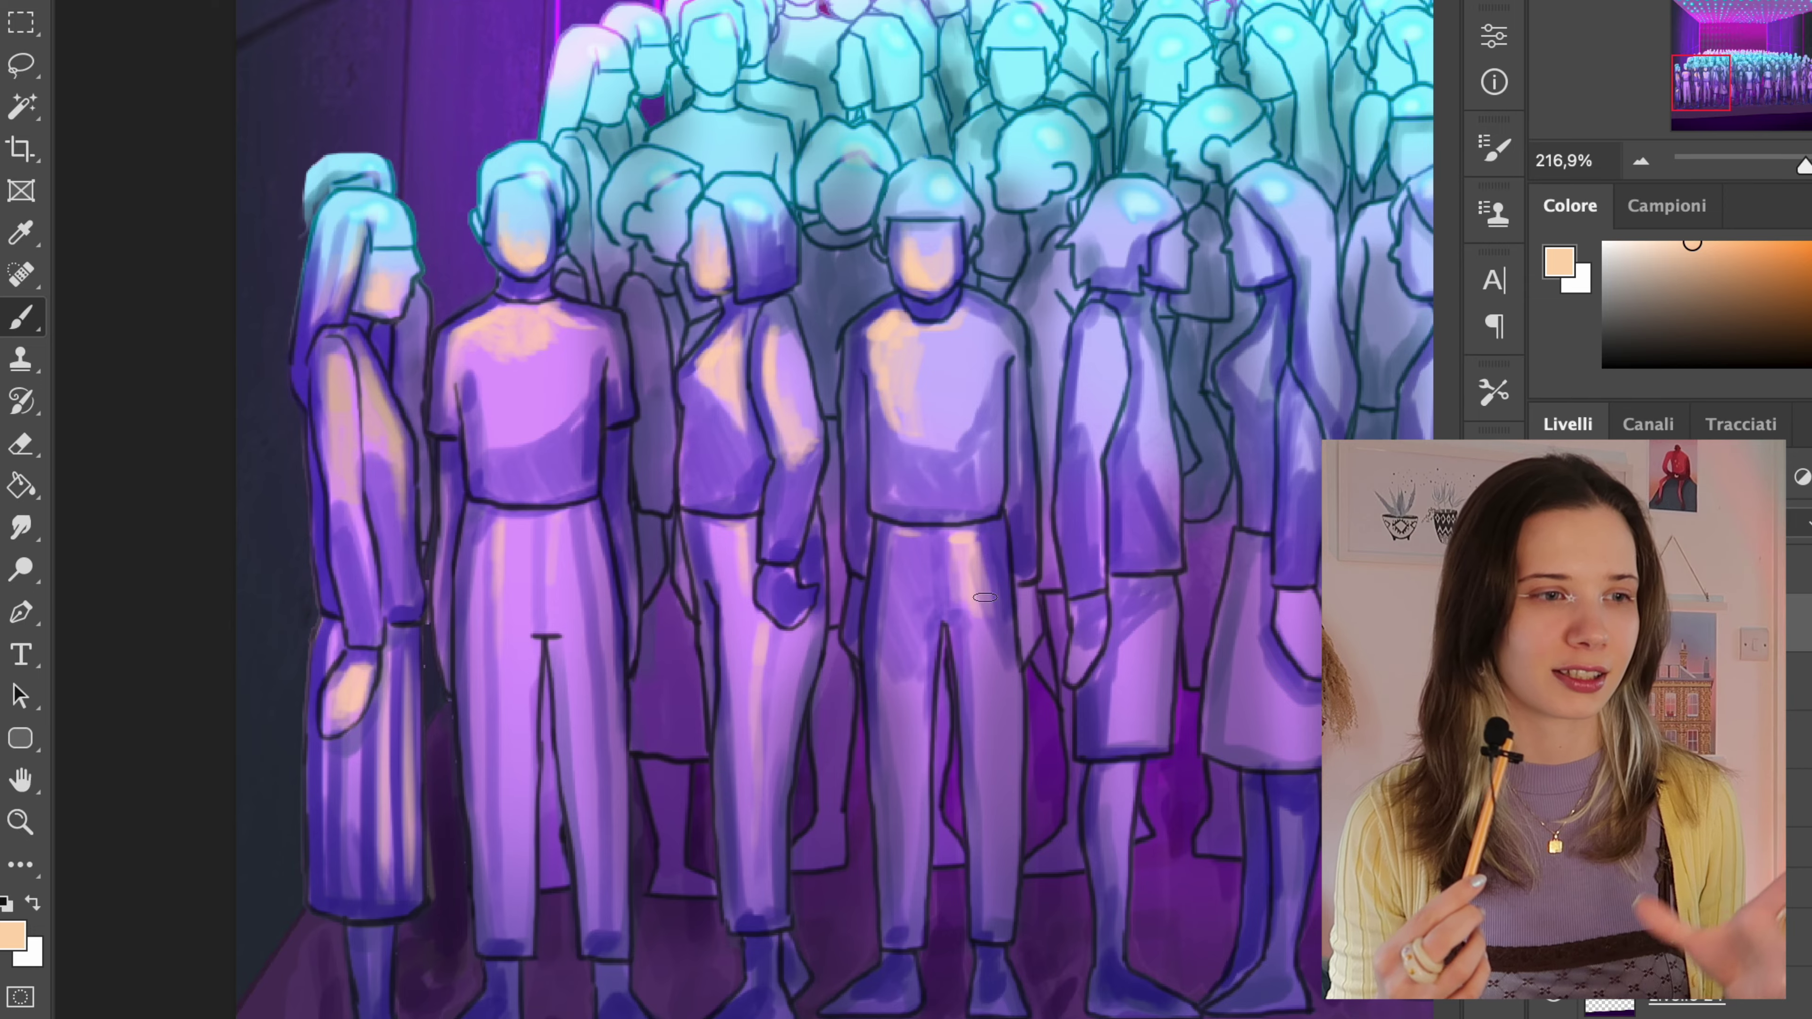
drag(984, 597, 995, 678)
- Brush peach highlights on the two women with short and flared skirts and on the neighbouring profile figures
scroll(984, 597, down, 5)
scroll(893, 338, up, 6)
drag(804, 321, 809, 353)
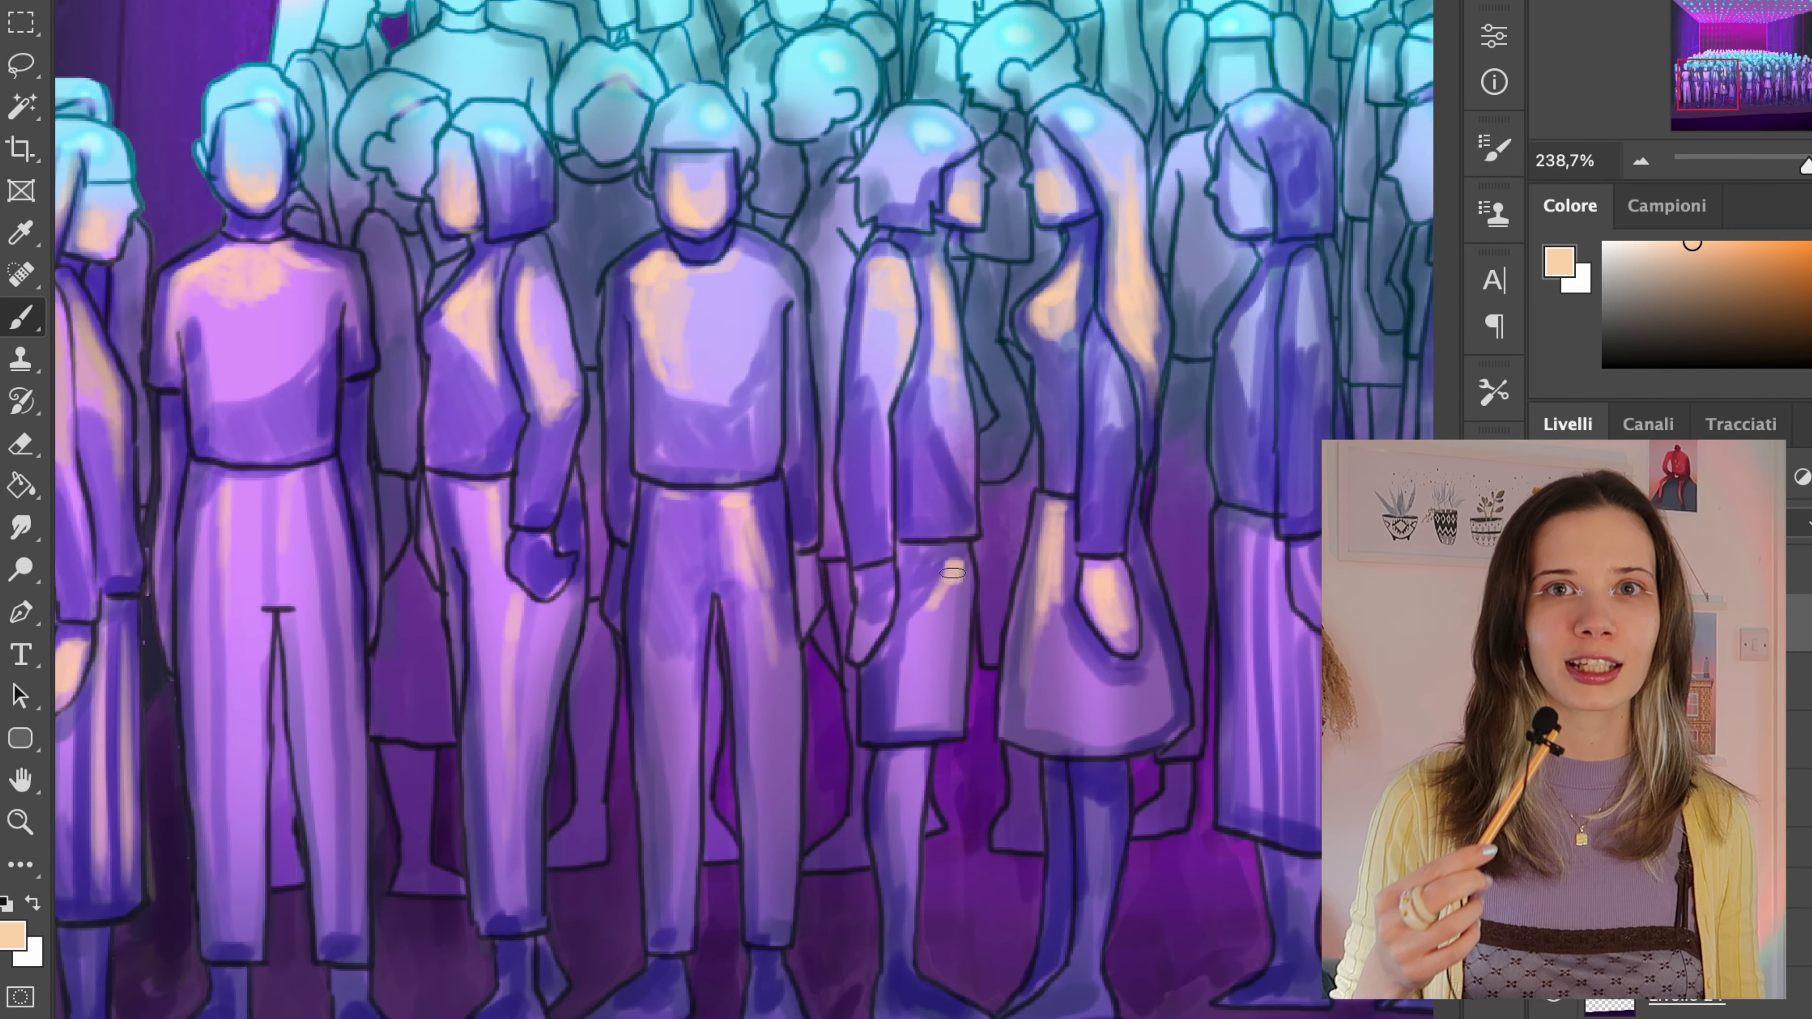
drag(952, 573, 920, 671)
drag(1142, 286, 628, 386)
drag(731, 285, 728, 331)
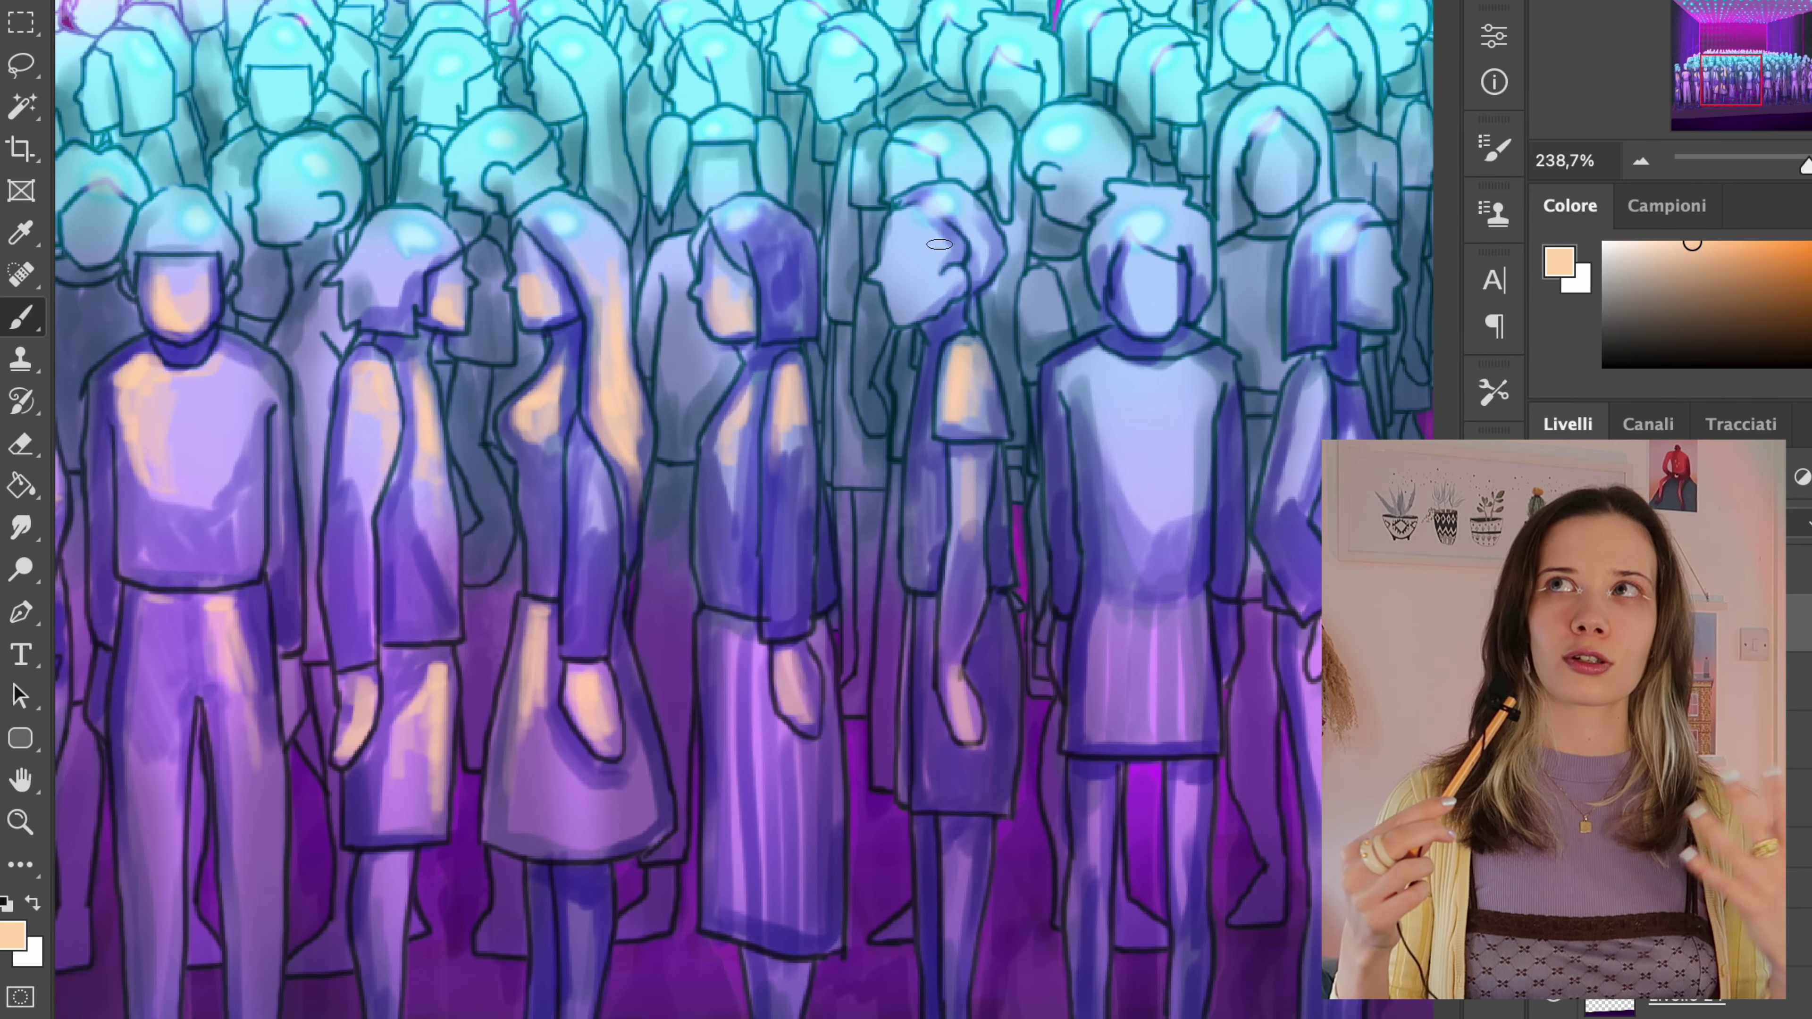
- Brush peach highlights on the faces, sleeves and skirts of the figures in the middle of the front row
scroll(728, 448, down, 5)
scroll(729, 447, right, 2)
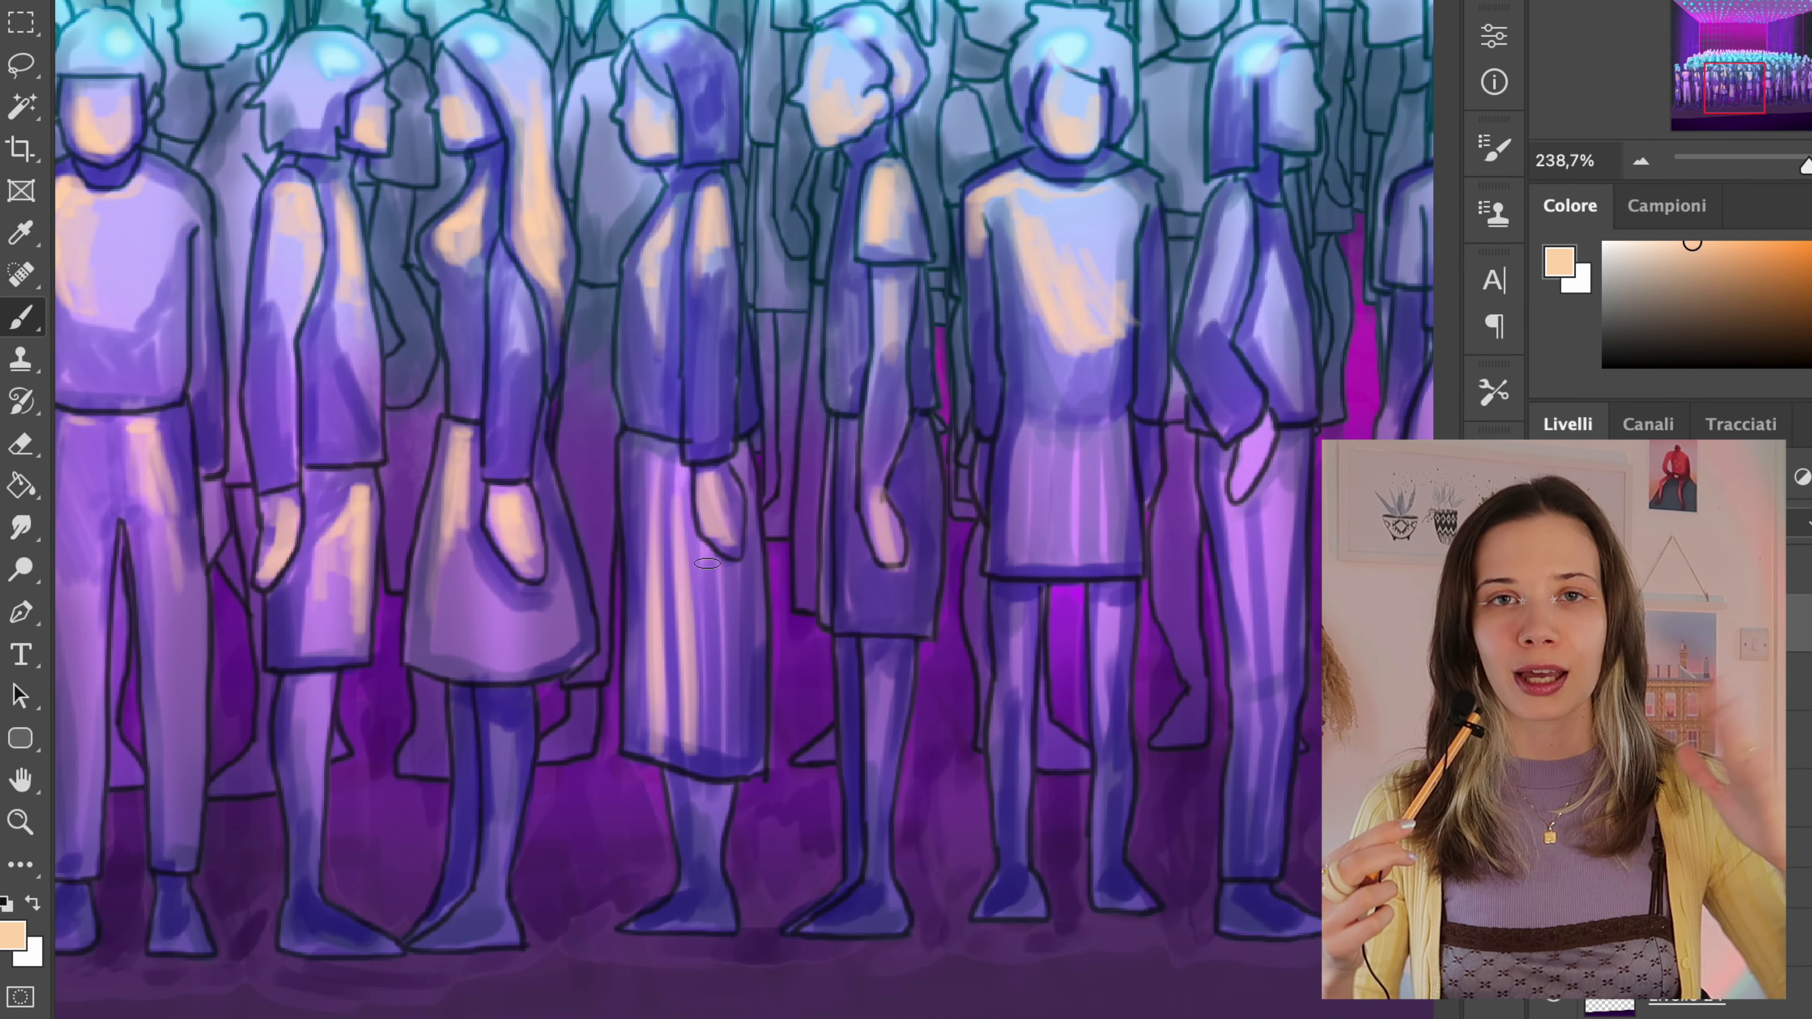
scroll(1031, 548, right, 7)
scroll(782, 246, up, 1)
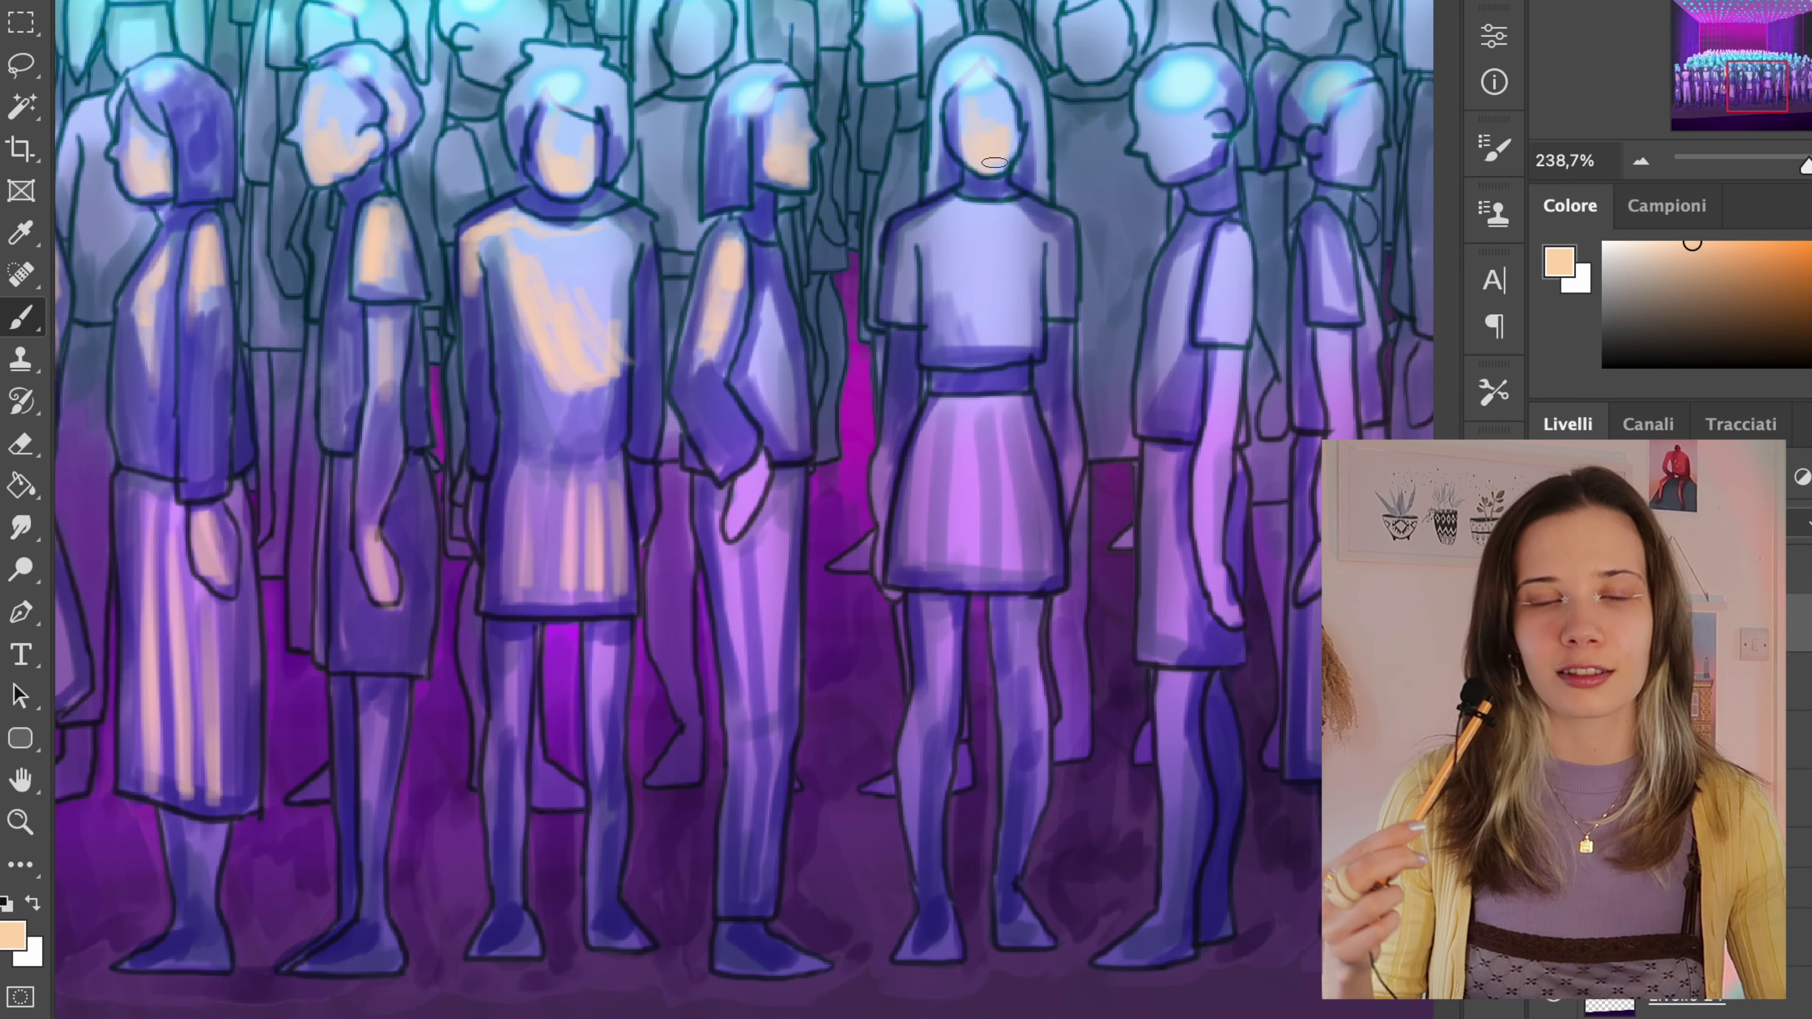
scroll(993, 163, right, 2)
scroll(993, 163, up, 1)
scroll(784, 315, right, 5)
scroll(784, 315, up, 2)
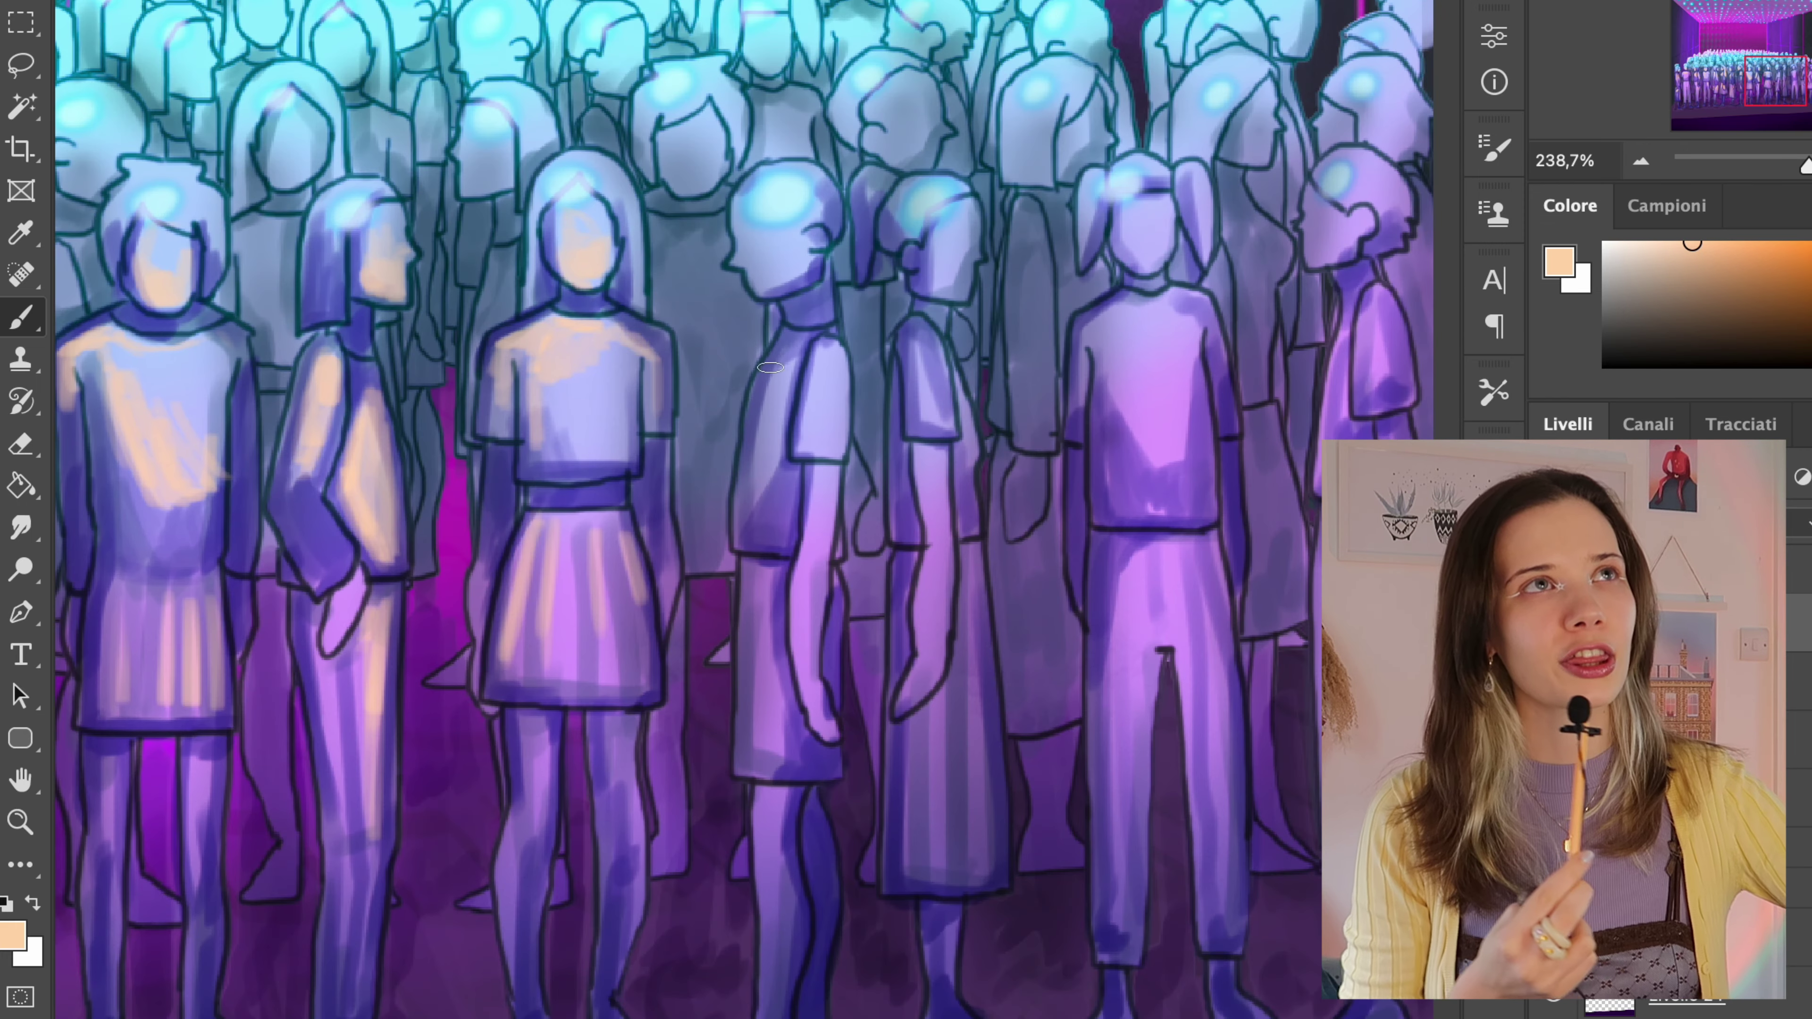
scroll(755, 388, right, 3)
scroll(754, 389, up, 1)
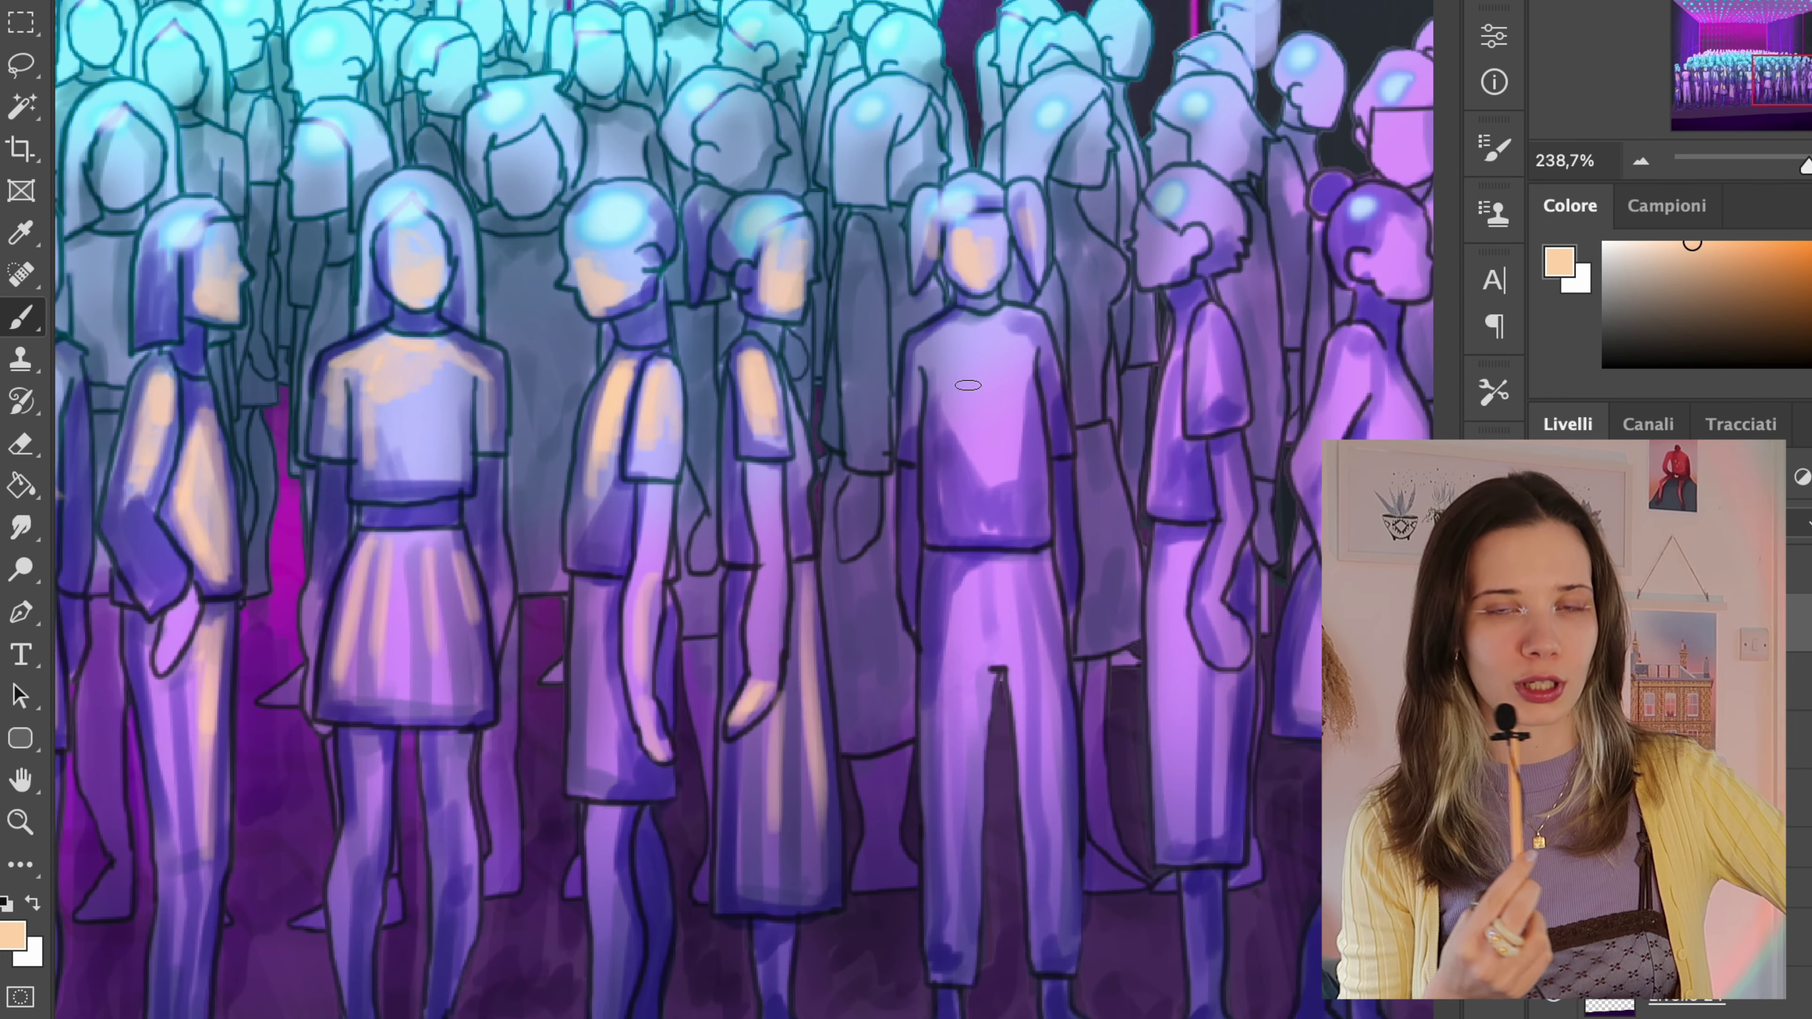
- Brush peach highlights on the pigtailed girl's top and trousers and on the sleeve of the woman beside her
drag(968, 386, 921, 432)
drag(1012, 322, 1048, 382)
drag(979, 571, 979, 774)
drag(1011, 571, 1018, 688)
drag(796, 410, 806, 549)
- Brush peach highlights on the short-haired profile figure and on the face, back and arm of the woman with a bun
scroll(802, 500, right, 4)
drag(895, 321, 881, 489)
drag(866, 235, 877, 278)
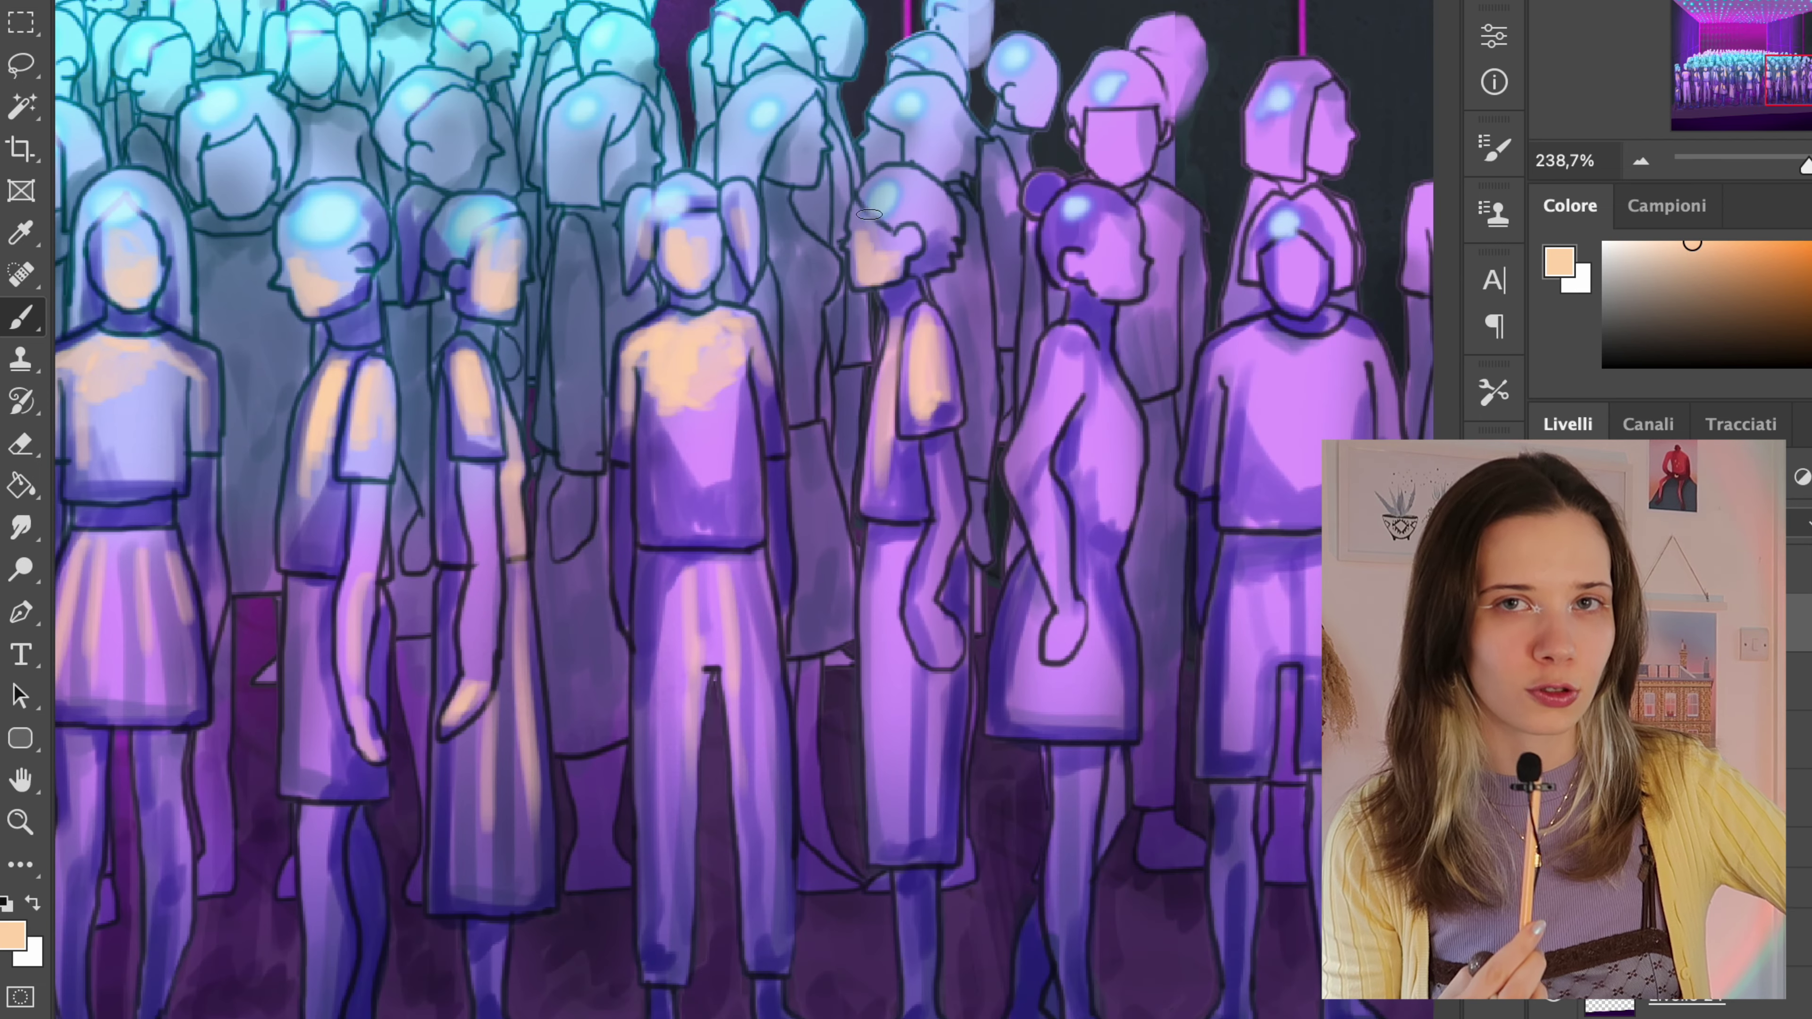
mouse_move(885, 542)
mouse_down()
mouse_move(906, 778)
mouse_move(942, 657)
mouse_up()
drag(1112, 364, 1066, 628)
drag(1034, 335, 1112, 457)
drag(1113, 229, 1127, 292)
- Brush peach highlights on the face, shirt collar and shorts of the front-row figure wearing shorts
scroll(856, 428, right, 10)
drag(721, 264, 742, 306)
mouse_move(670, 328)
mouse_down()
mouse_move(650, 391)
mouse_move(778, 324)
mouse_up()
mouse_move(696, 363)
mouse_down()
mouse_move(717, 457)
mouse_move(635, 414)
mouse_up()
drag(677, 563, 667, 749)
drag(760, 571, 781, 742)
drag(670, 628, 752, 621)
- Brush peach highlights on the faces, sleeves and clothes of the last three figures at the front row's right end
drag(914, 400, 900, 518)
drag(954, 373, 949, 482)
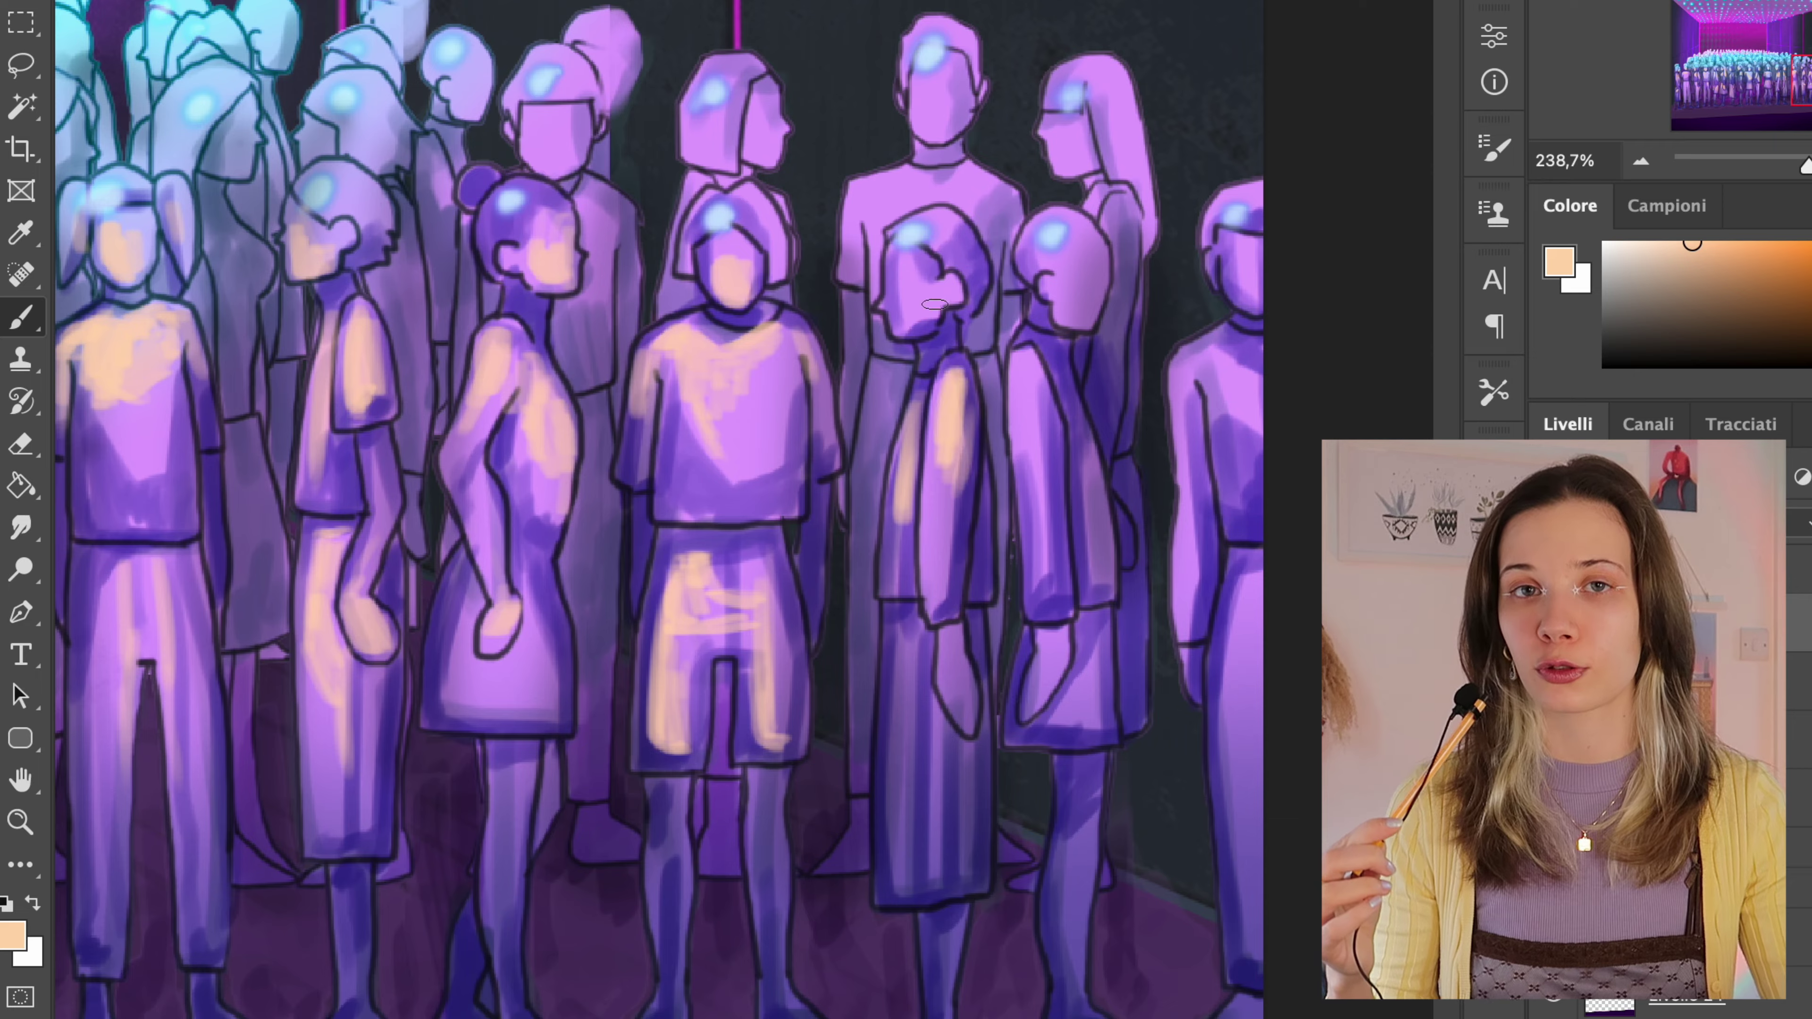
drag(1242, 268, 1245, 307)
drag(1031, 360, 1045, 510)
drag(1077, 382, 1099, 592)
drag(1190, 378, 1198, 628)
drag(1248, 357, 1210, 436)
drag(1242, 570, 1244, 820)
drag(955, 632, 967, 714)
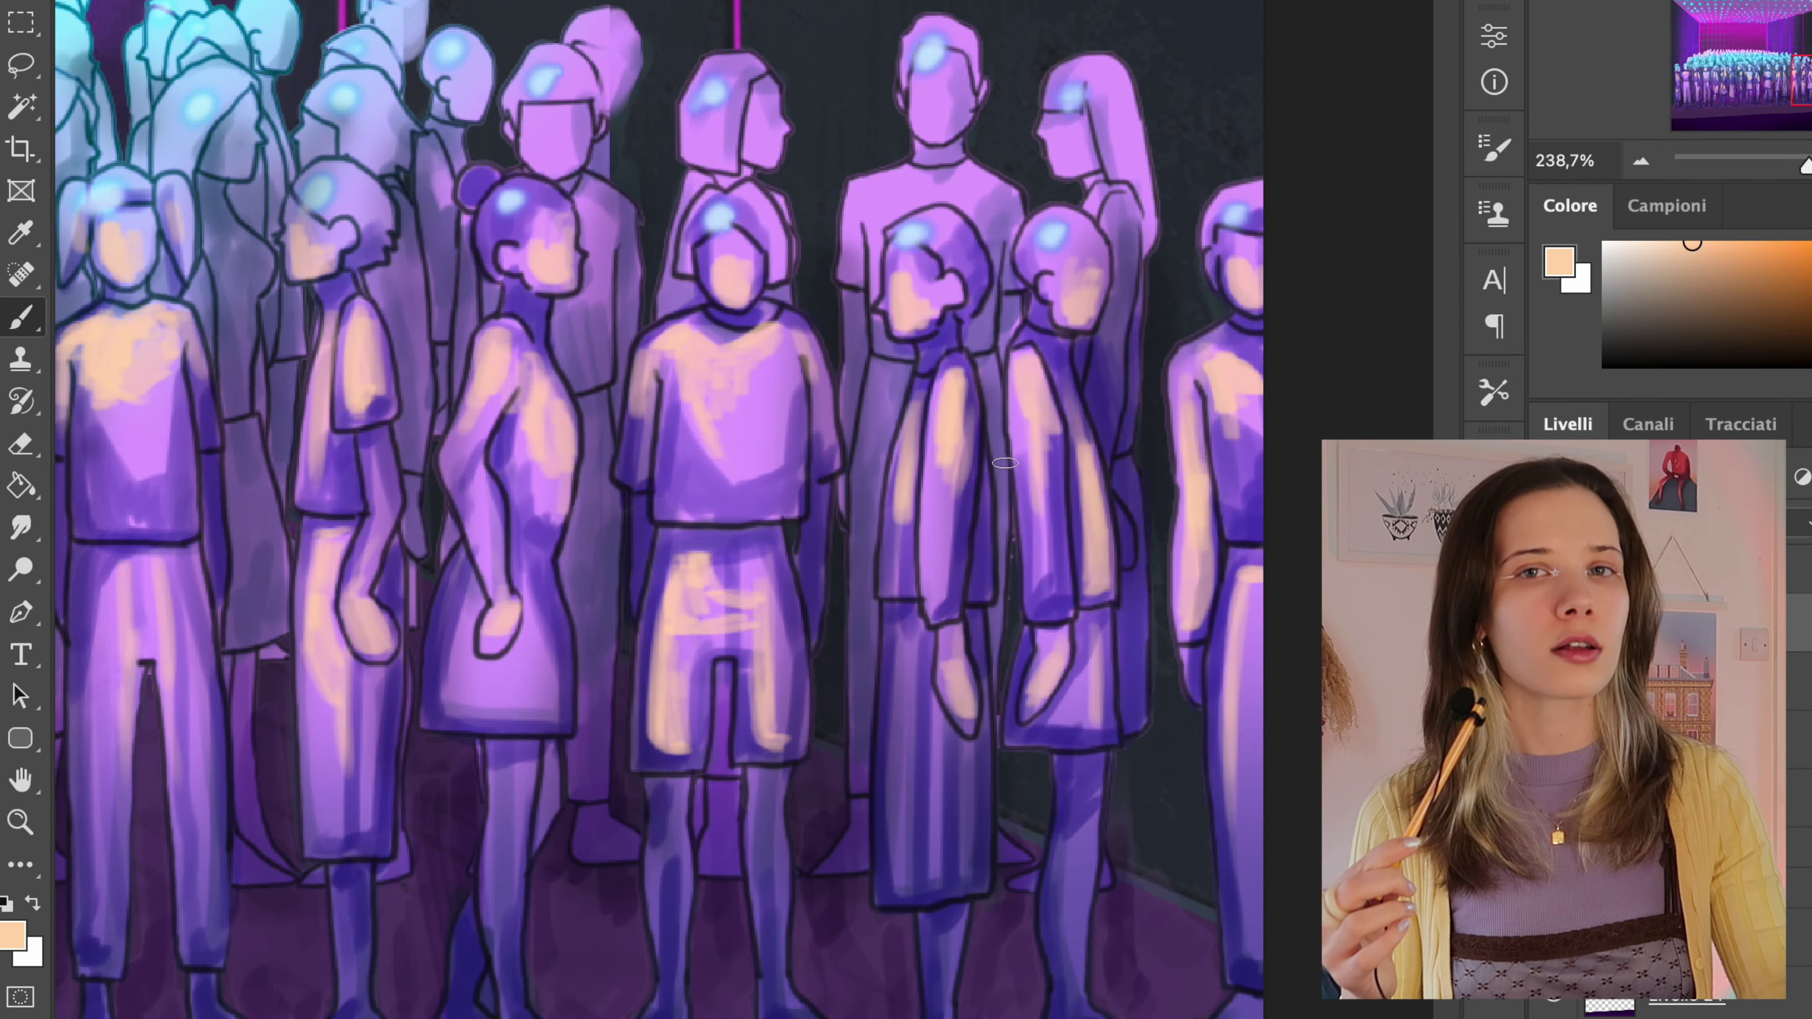
- Change the blend mode of the peach highlight layer so the highlights mix softly with the purple figures
key(super+0)
click(1799, 523)
click(1795, 639)
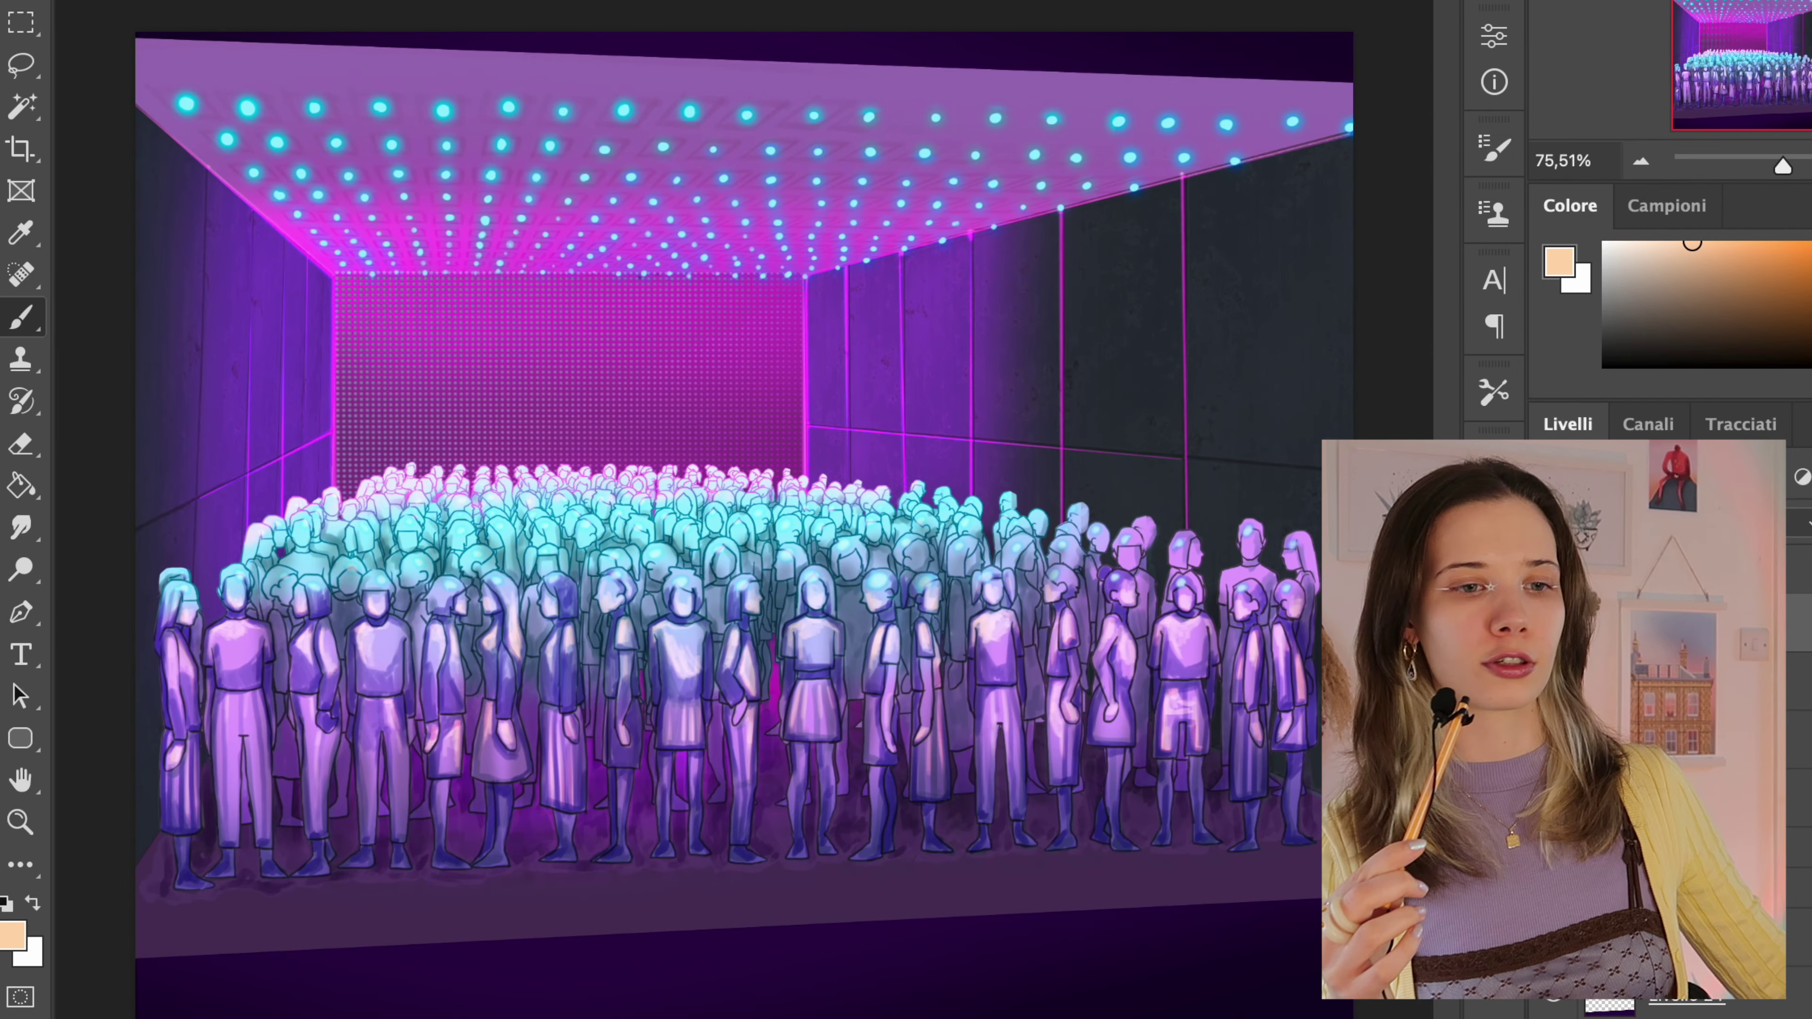
click(1808, 344)
- Brush dark blue-grey folds and side shadows on the trousers of the second front-row figure
scroll(1250, 526, up, 5)
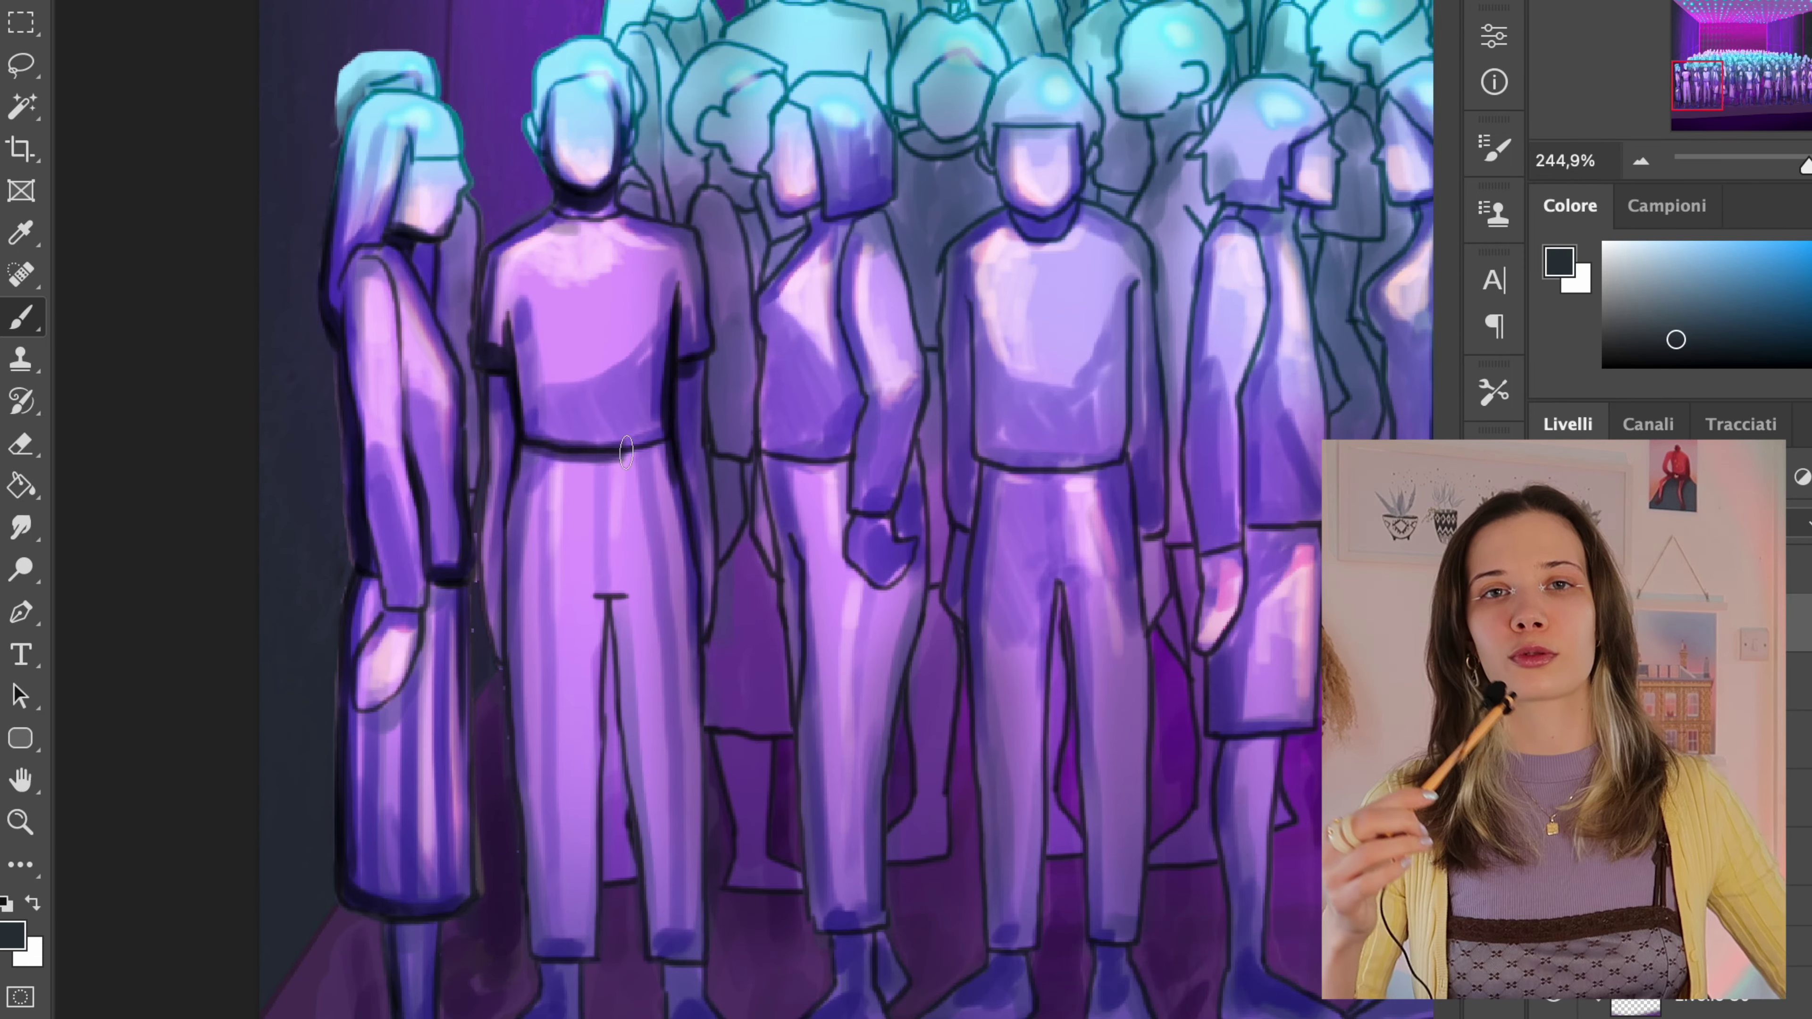
drag(542, 455, 543, 653)
mouse_move(647, 453)
mouse_down()
mouse_move(661, 671)
mouse_move(678, 952)
mouse_up()
drag(624, 653, 681, 967)
drag(510, 478, 507, 774)
drag(514, 695, 567, 952)
- Brush dark shadows on the profile woman in trousers and on the man in the sweater beside her
scroll(640, 401, right, 3)
drag(635, 336, 640, 401)
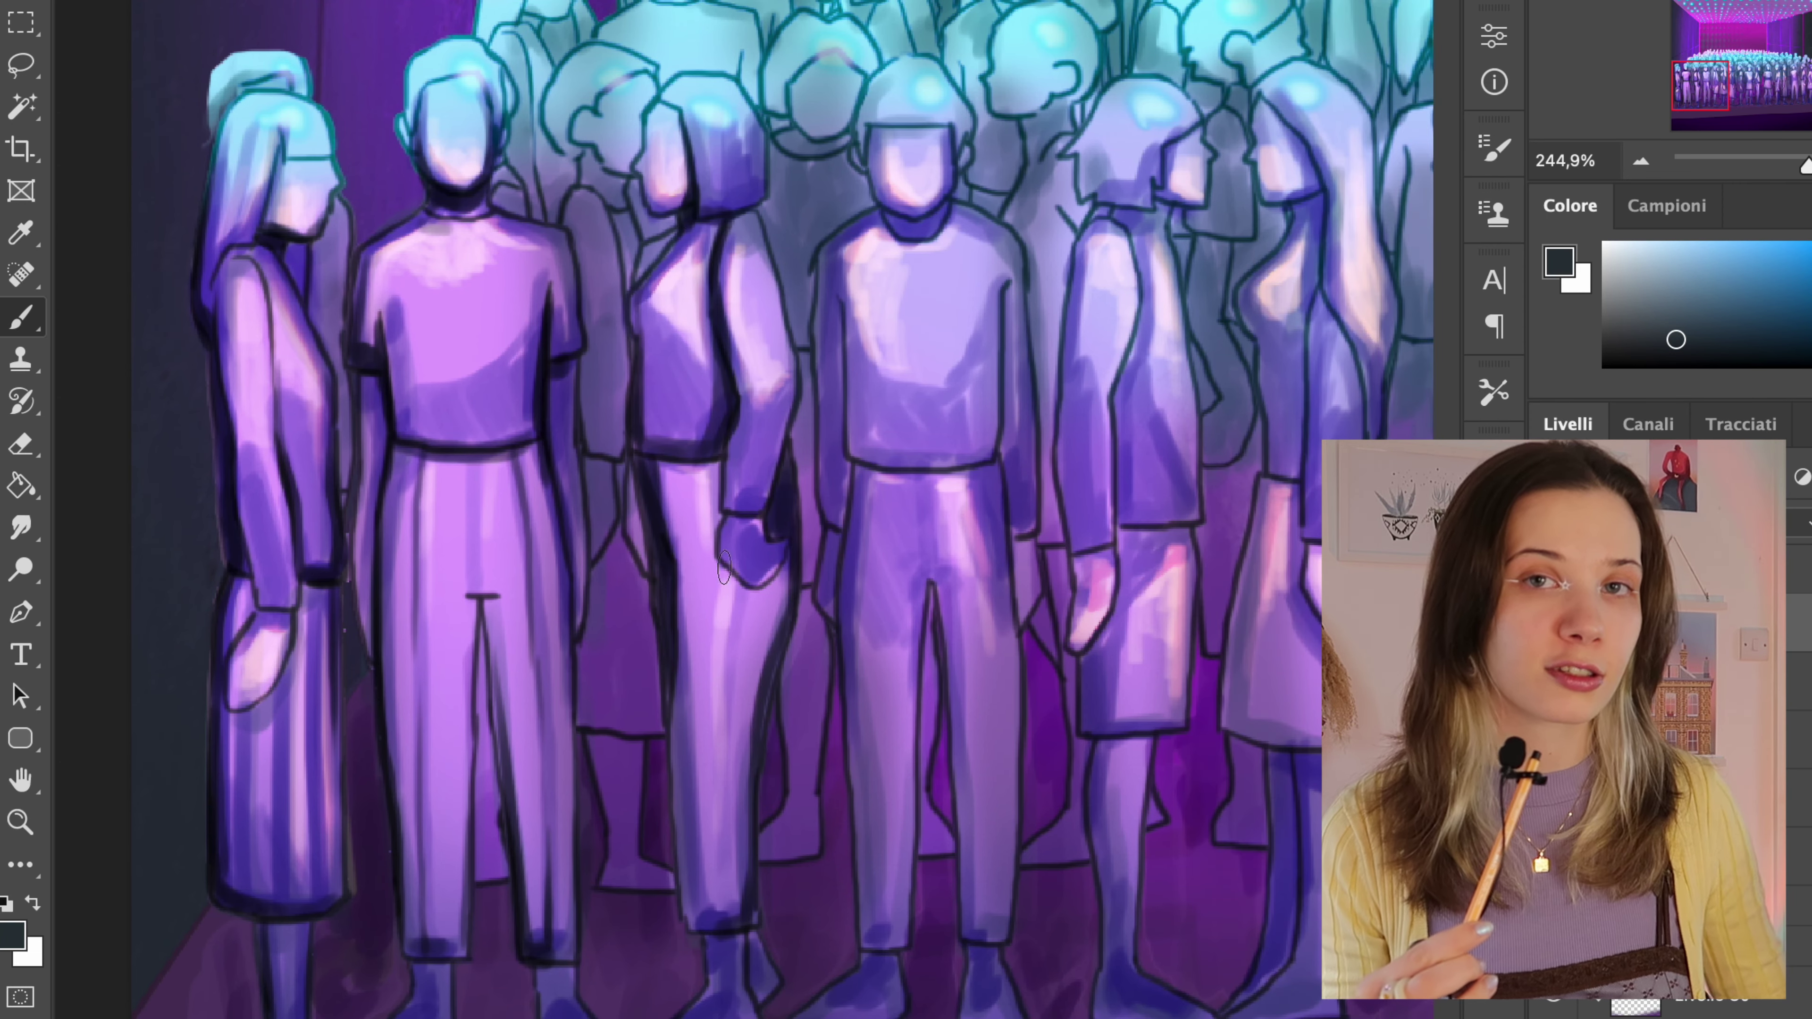
scroll(723, 568, right, 5)
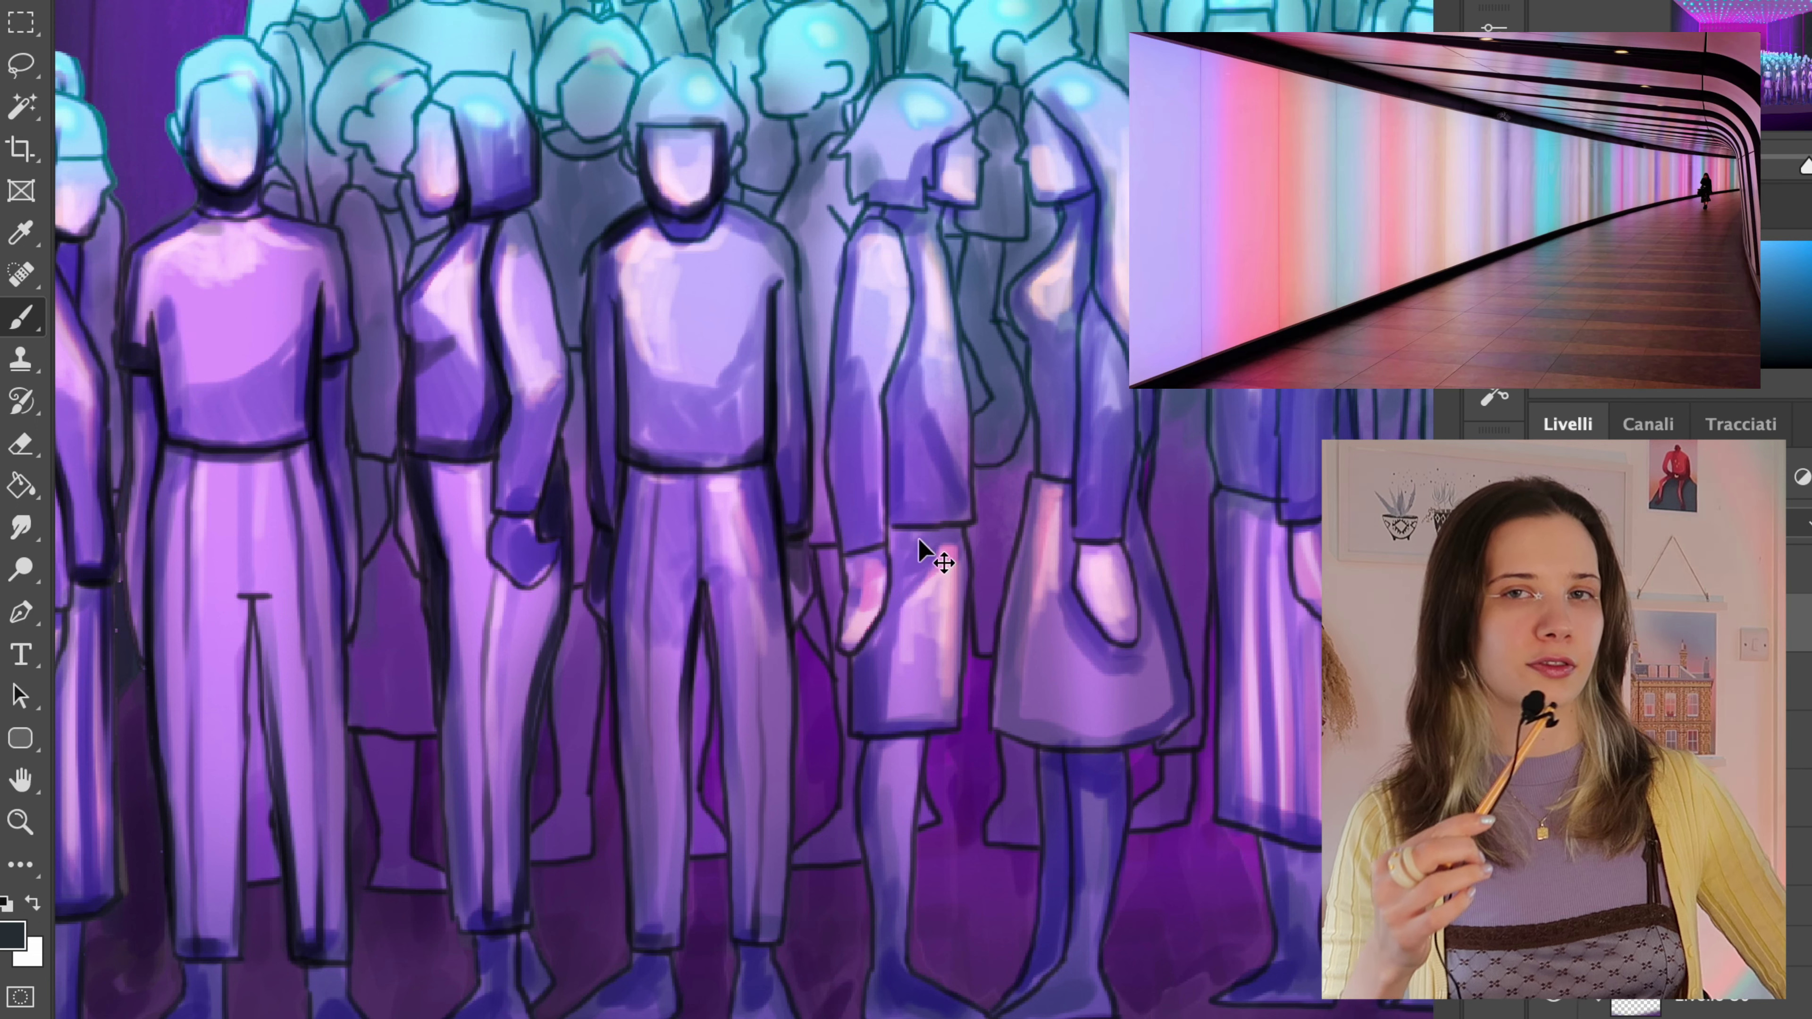
- Brush dark shadows along the jacket, sleeves and short skirt of the bob-haired woman
scroll(577, 147, right, 8)
drag(479, 544, 484, 428)
mouse_move(538, 314)
mouse_down()
mouse_move(515, 492)
mouse_move(585, 524)
mouse_move(531, 514)
mouse_up()
drag(492, 649, 574, 731)
drag(528, 535, 503, 667)
drag(553, 749, 538, 864)
- Darken the long-haired woman's flared dress, hair and arm, then erase the excess shadow along the dress hem
drag(635, 485, 785, 742)
drag(785, 471, 754, 744)
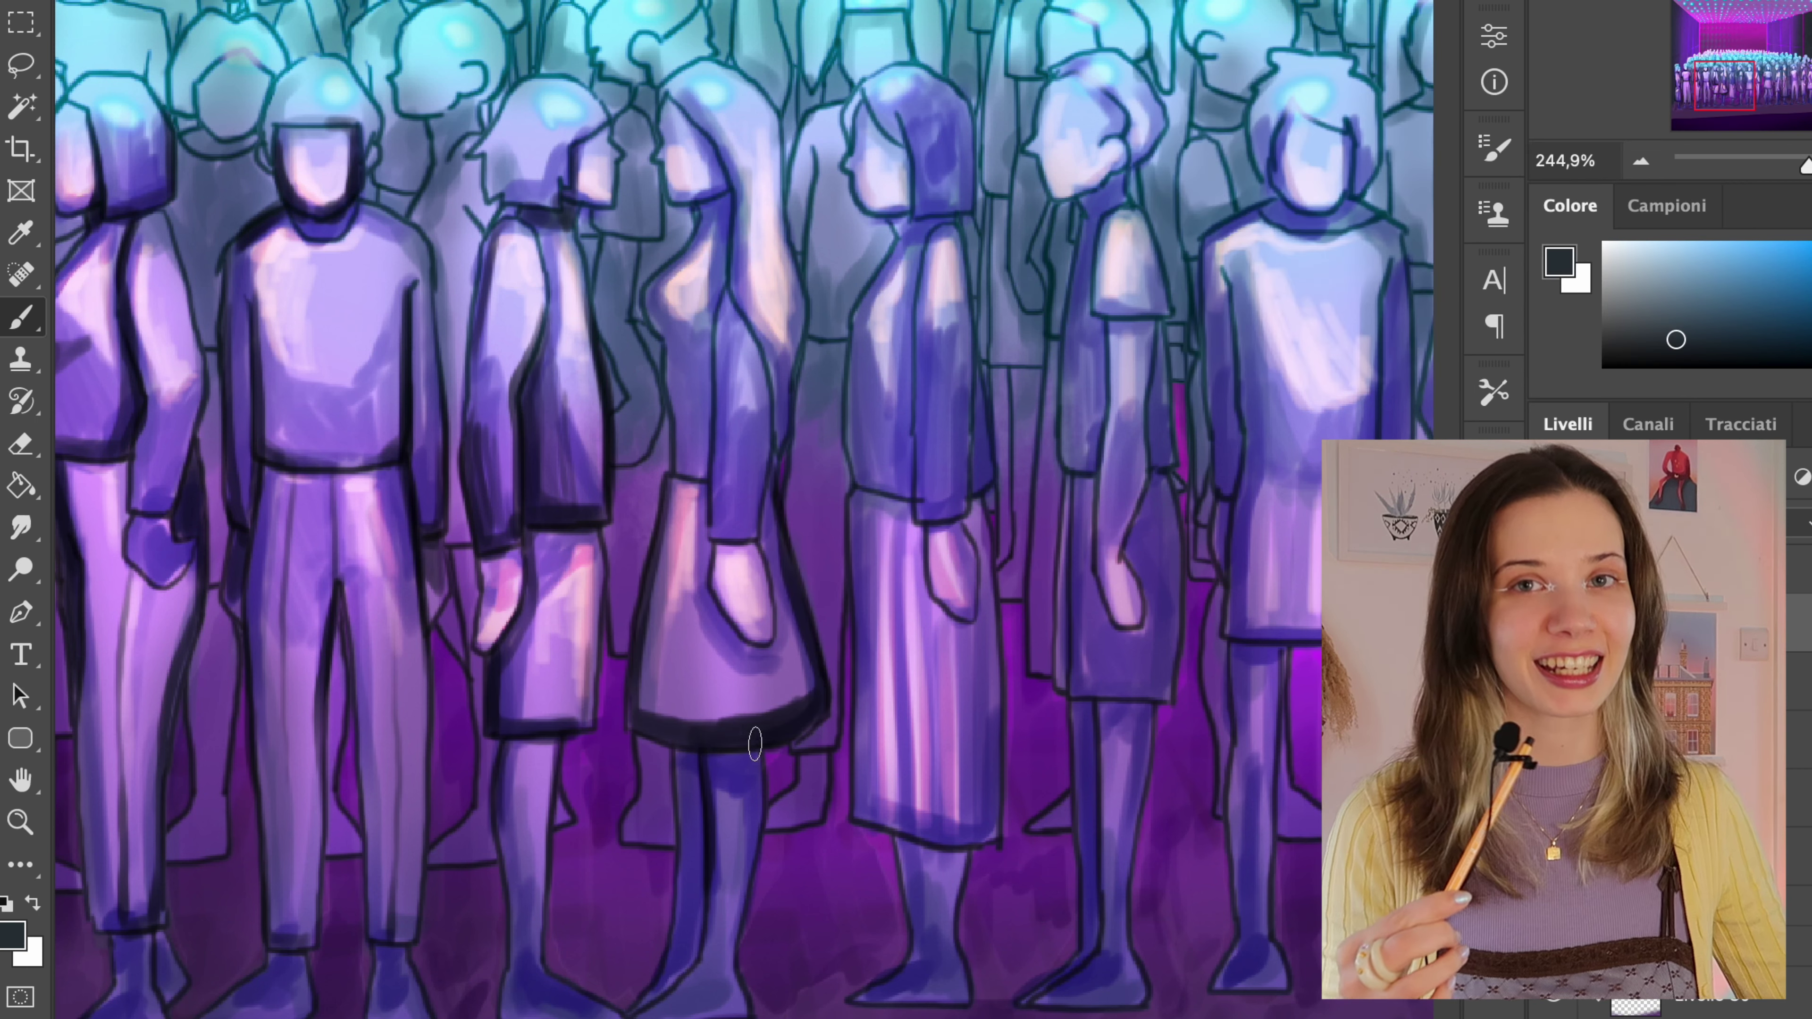
drag(709, 143, 783, 493)
drag(707, 268, 712, 448)
drag(659, 322, 696, 368)
drag(696, 363, 469, 384)
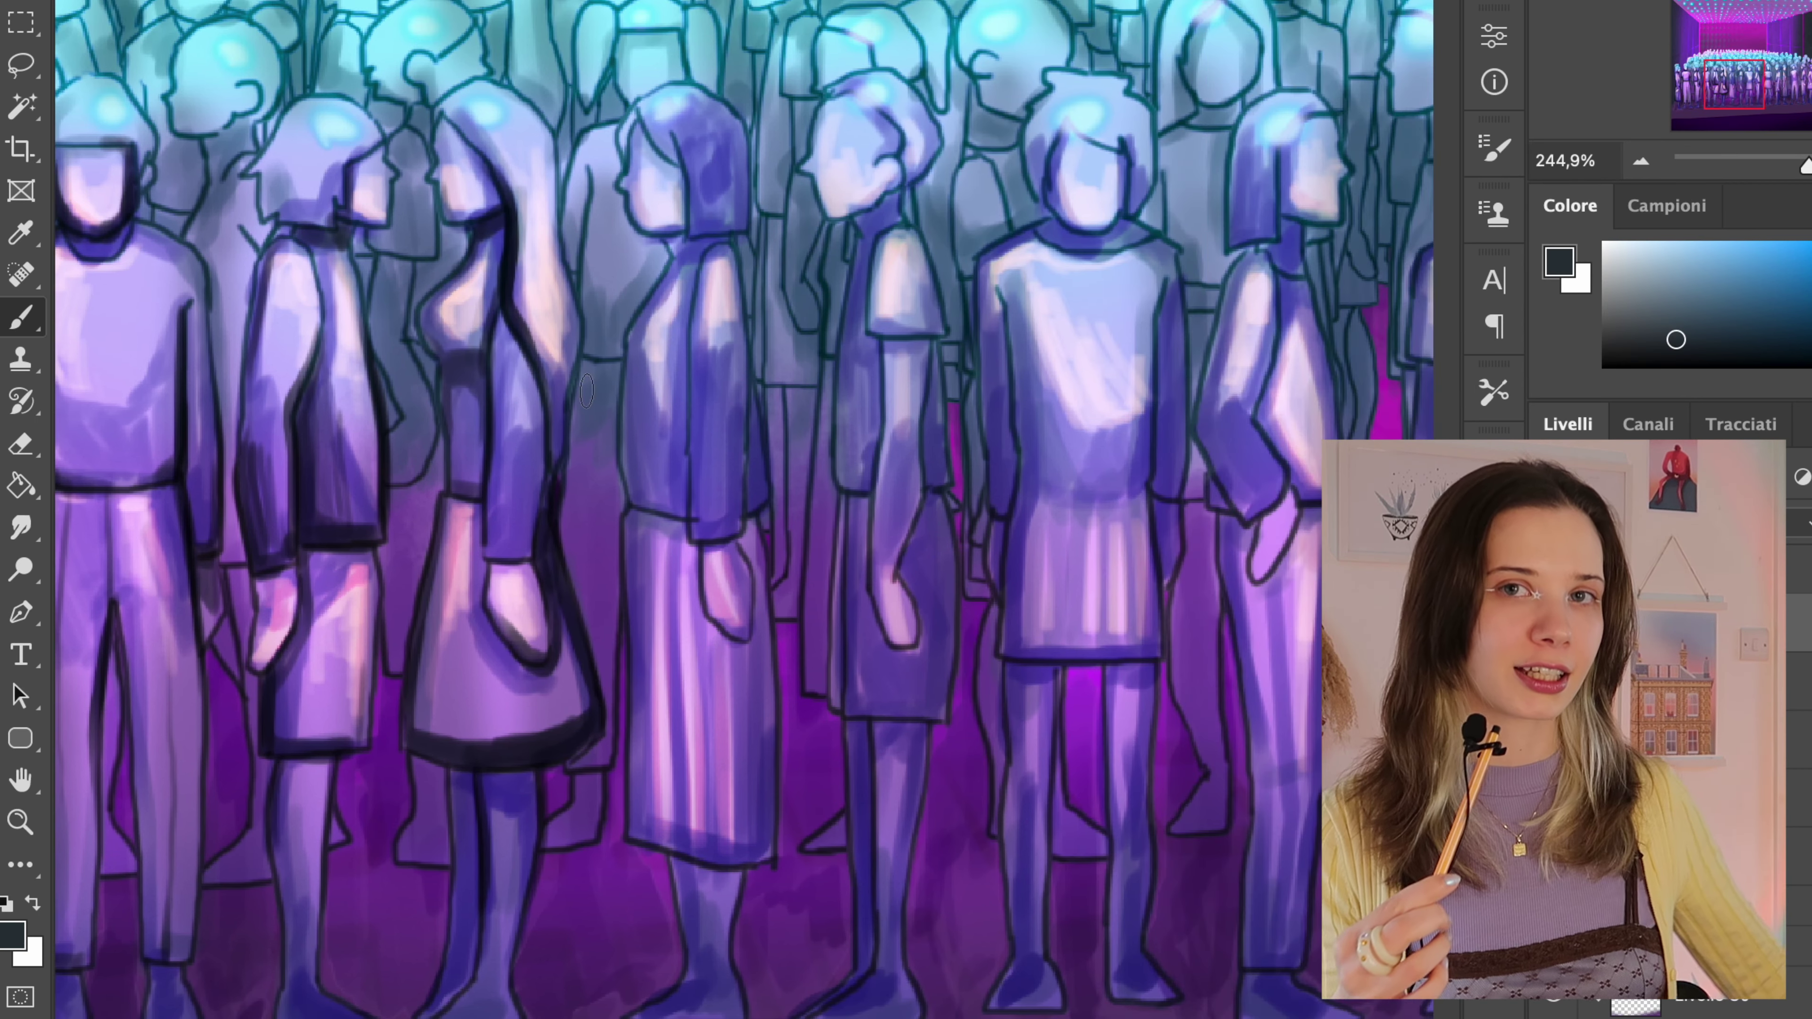
key(e)
drag(421, 714, 578, 728)
- Brush dark shadows on the woman in the long striped skirt and on the short-sleeved profile figure beside her
key(b)
drag(674, 147, 681, 514)
mouse_move(631, 500)
mouse_down()
mouse_move(639, 310)
mouse_move(626, 849)
mouse_up()
mouse_move(748, 396)
mouse_down()
mouse_move(772, 867)
mouse_move(741, 874)
mouse_up()
drag(845, 499, 849, 701)
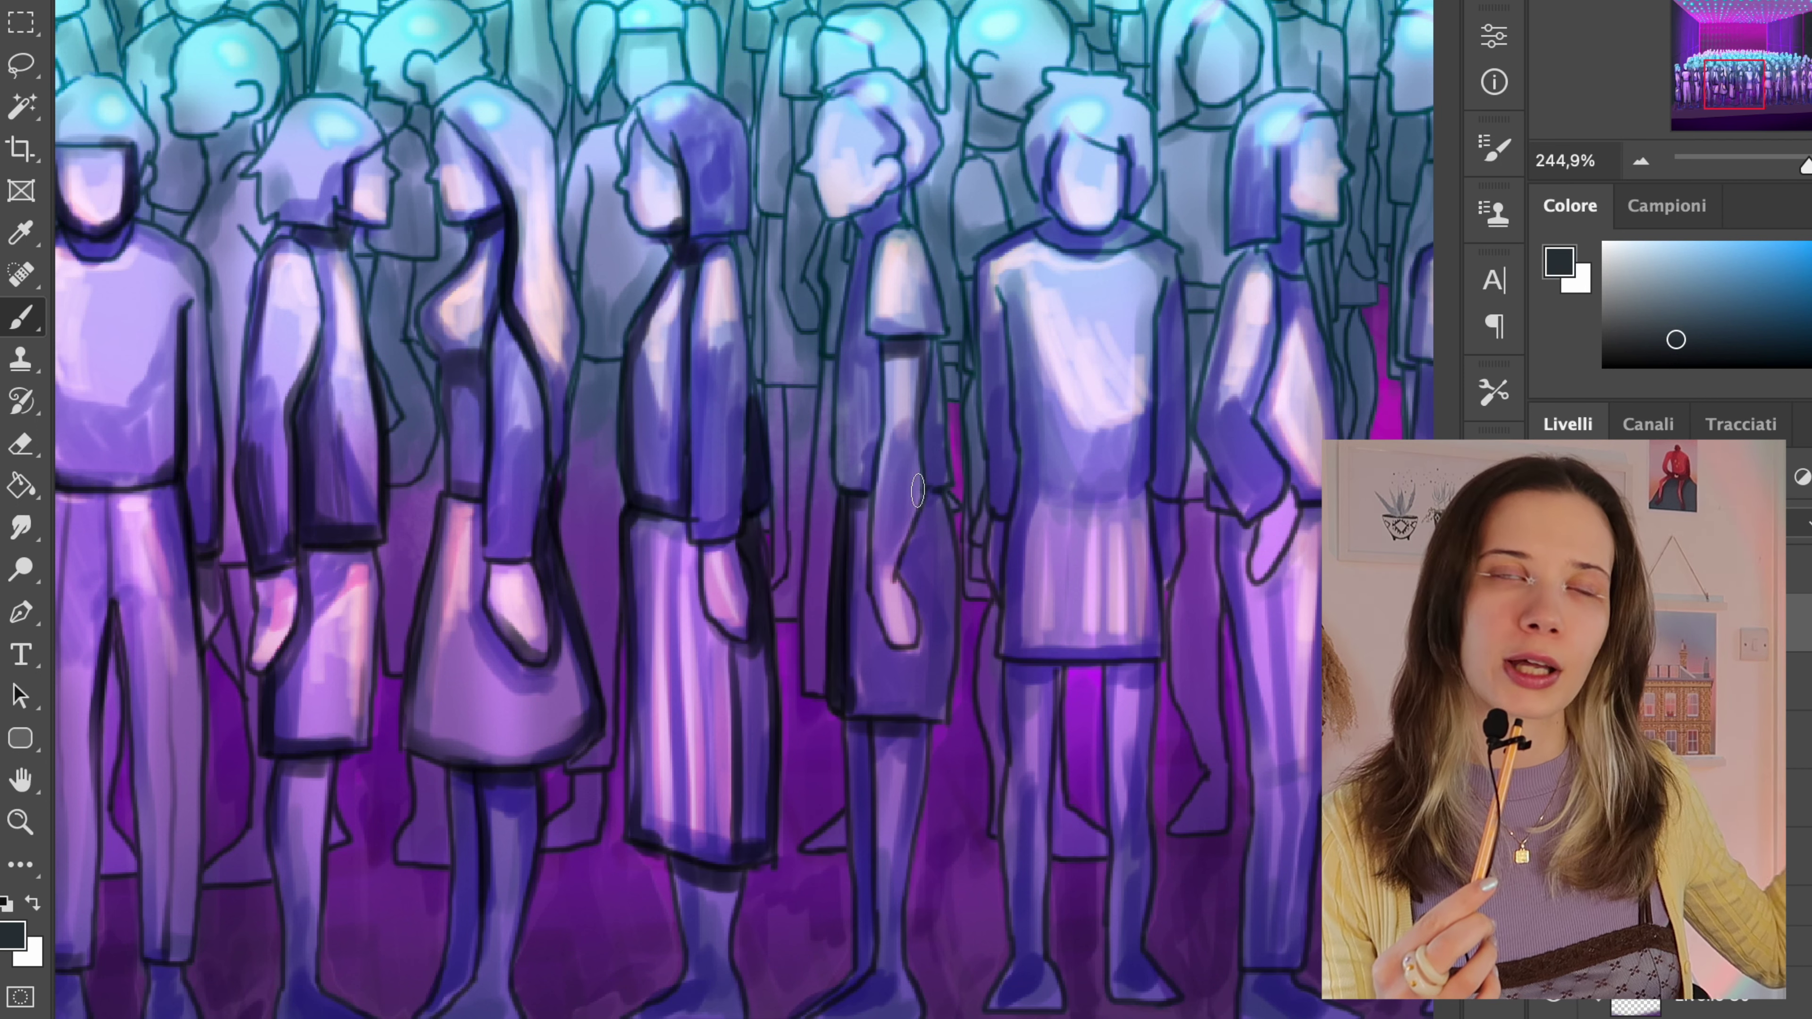
drag(896, 152, 884, 207)
drag(867, 235, 838, 496)
drag(949, 343, 899, 724)
- Brush dark shadows around the face, sweater sleeves, skirt and legs of the front-facing figure in the long sweater
scroll(620, 152, right, 5)
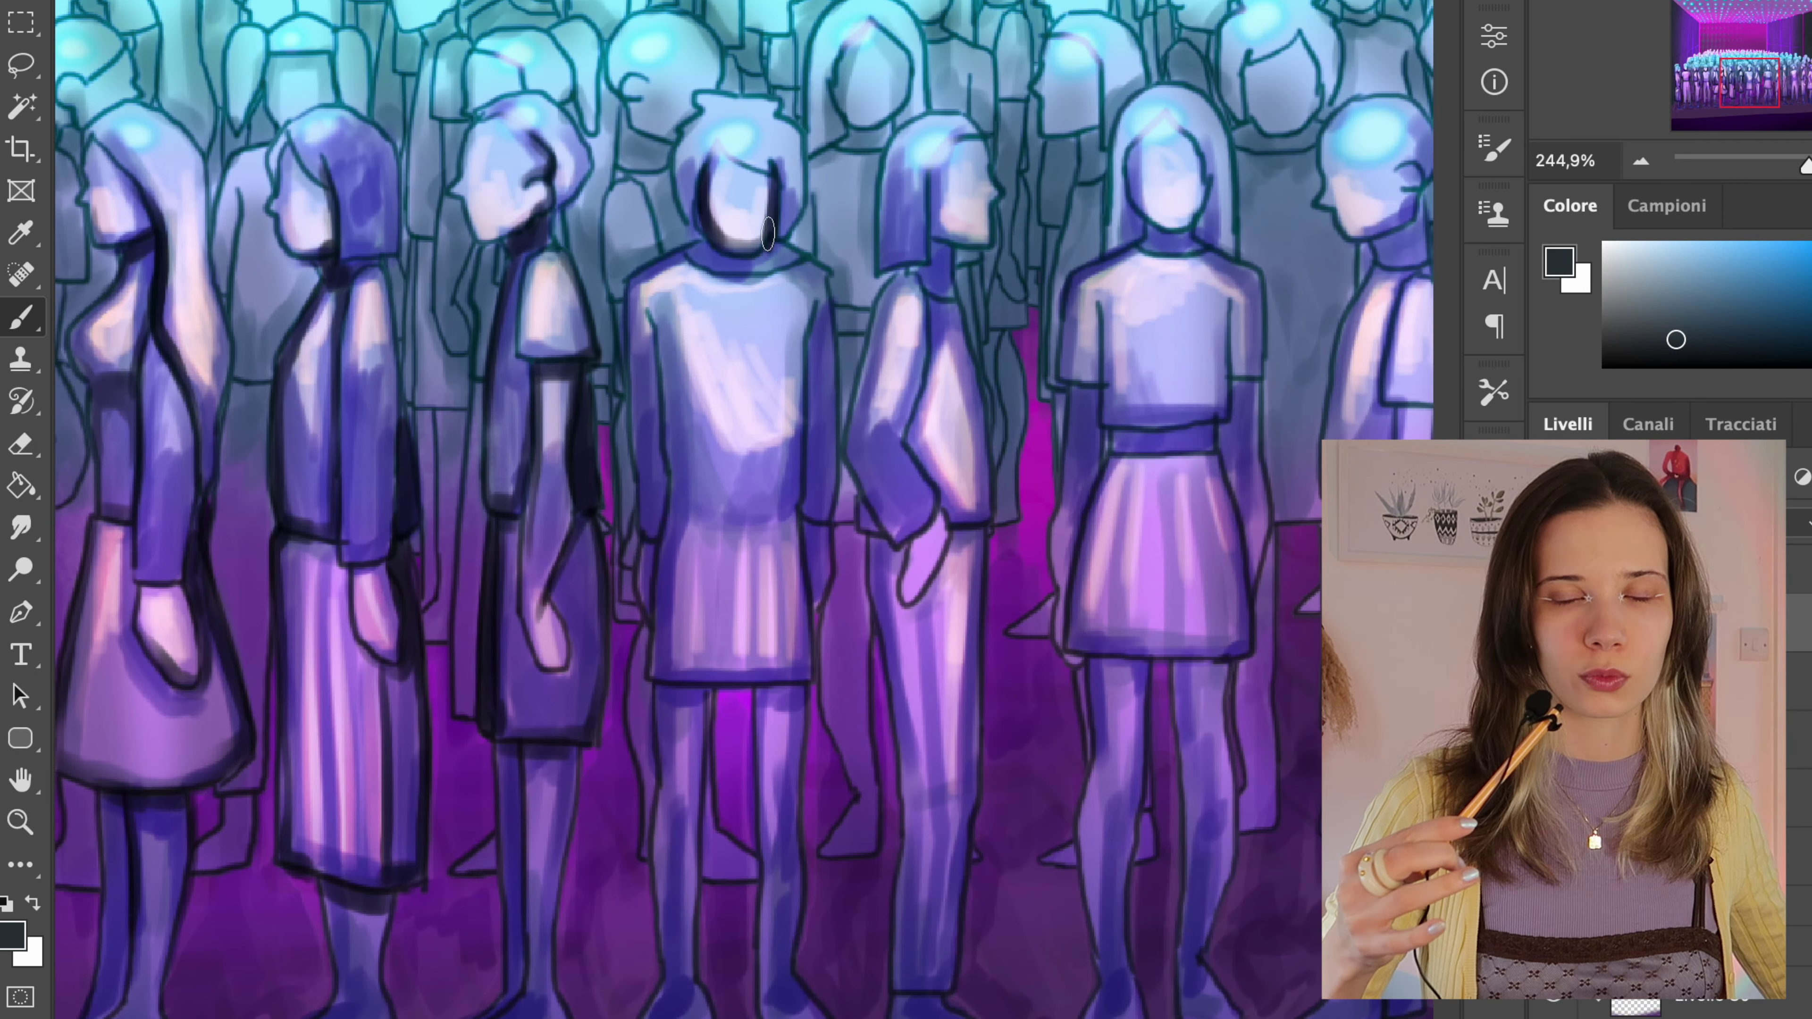
drag(769, 235, 816, 600)
drag(663, 280, 638, 600)
drag(657, 311, 674, 710)
drag(789, 678, 797, 856)
drag(703, 689, 705, 860)
drag(662, 710, 658, 935)
drag(762, 692, 759, 856)
- Brush dark shadows along the trousers and around the hand of the profile woman in trousers
scroll(628, 93, right, 4)
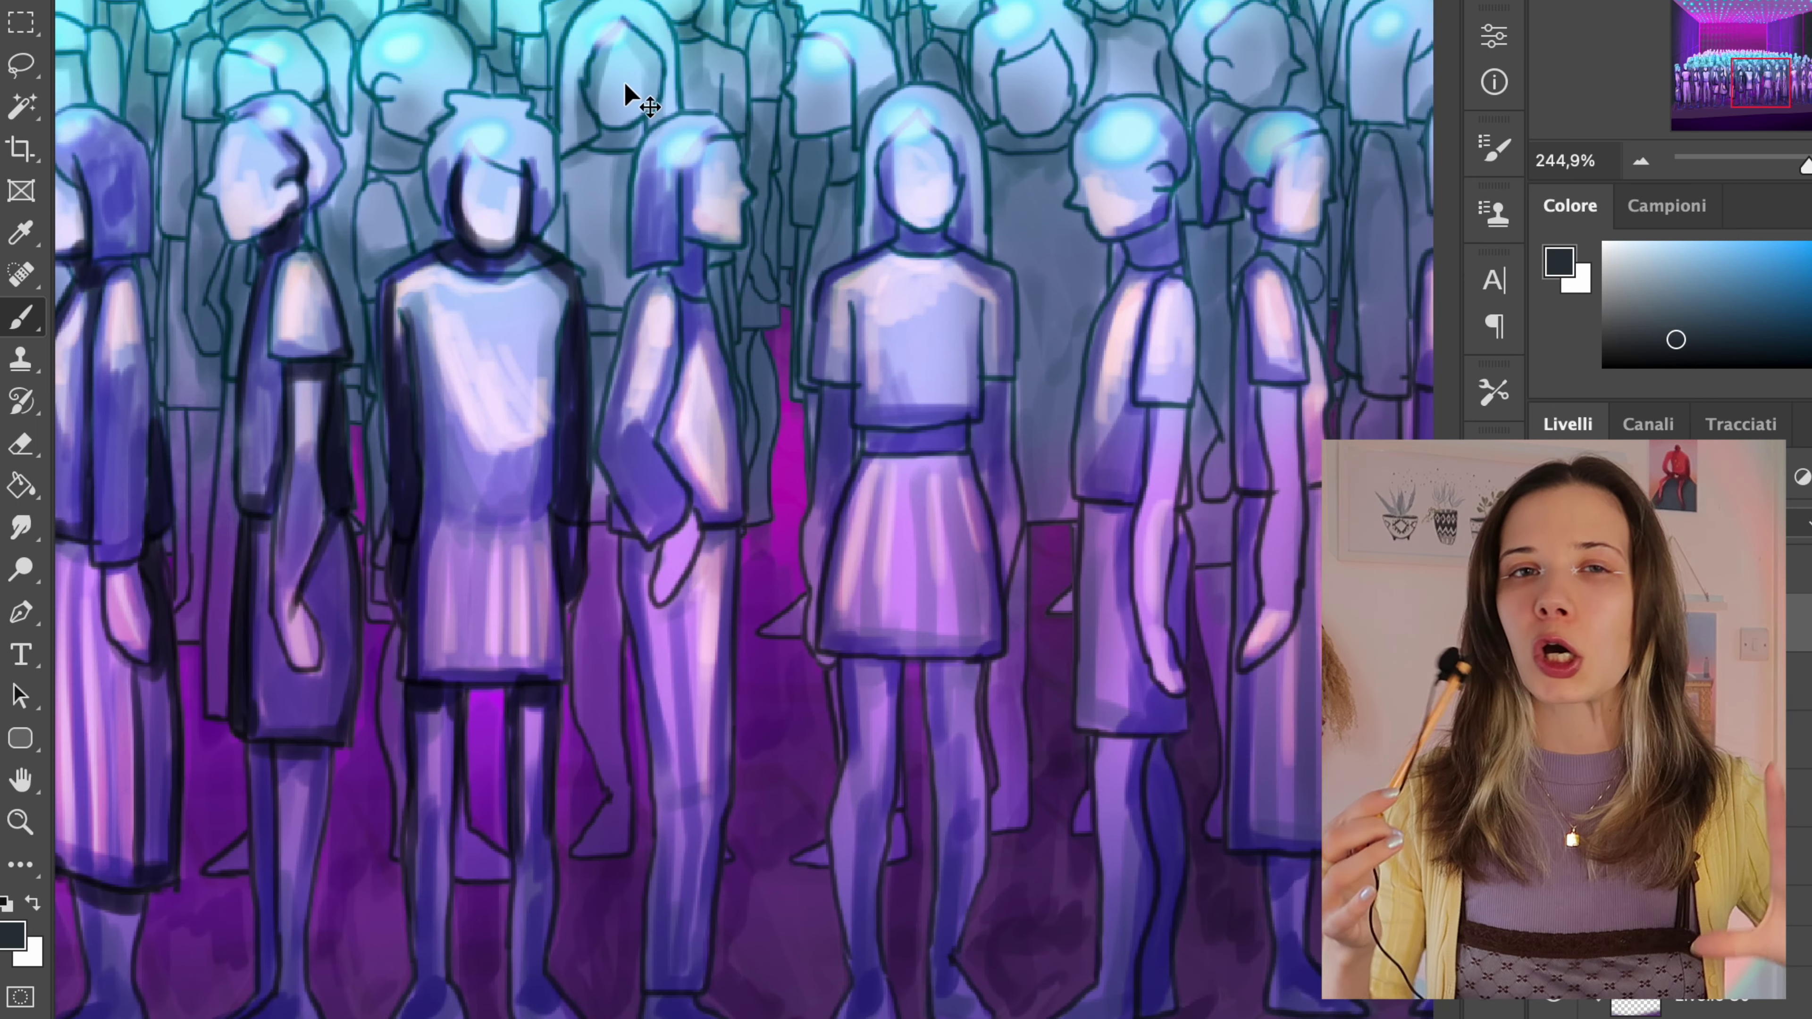
drag(633, 545, 653, 692)
drag(731, 528, 723, 835)
drag(650, 578, 714, 535)
- Brush dark shadows on the arms, skirt pleats and legs of the long-haired woman in the pleated skirt
scroll(754, 226, right, 5)
mouse_move(615, 354)
mouse_down()
mouse_move(599, 471)
mouse_move(624, 432)
mouse_up()
drag(478, 464, 485, 653)
drag(528, 474, 531, 642)
mouse_move(579, 474)
mouse_down()
mouse_move(578, 651)
mouse_move(546, 803)
mouse_up()
drag(589, 664, 585, 771)
- Brush dark shadows on the bald figure's clothes and rear leg and along the long dress of the neighbouring woman
scroll(542, 393, right, 3)
drag(542, 349, 549, 521)
drag(599, 307, 653, 403)
drag(642, 467, 638, 657)
drag(542, 717, 645, 721)
drag(624, 742, 619, 949)
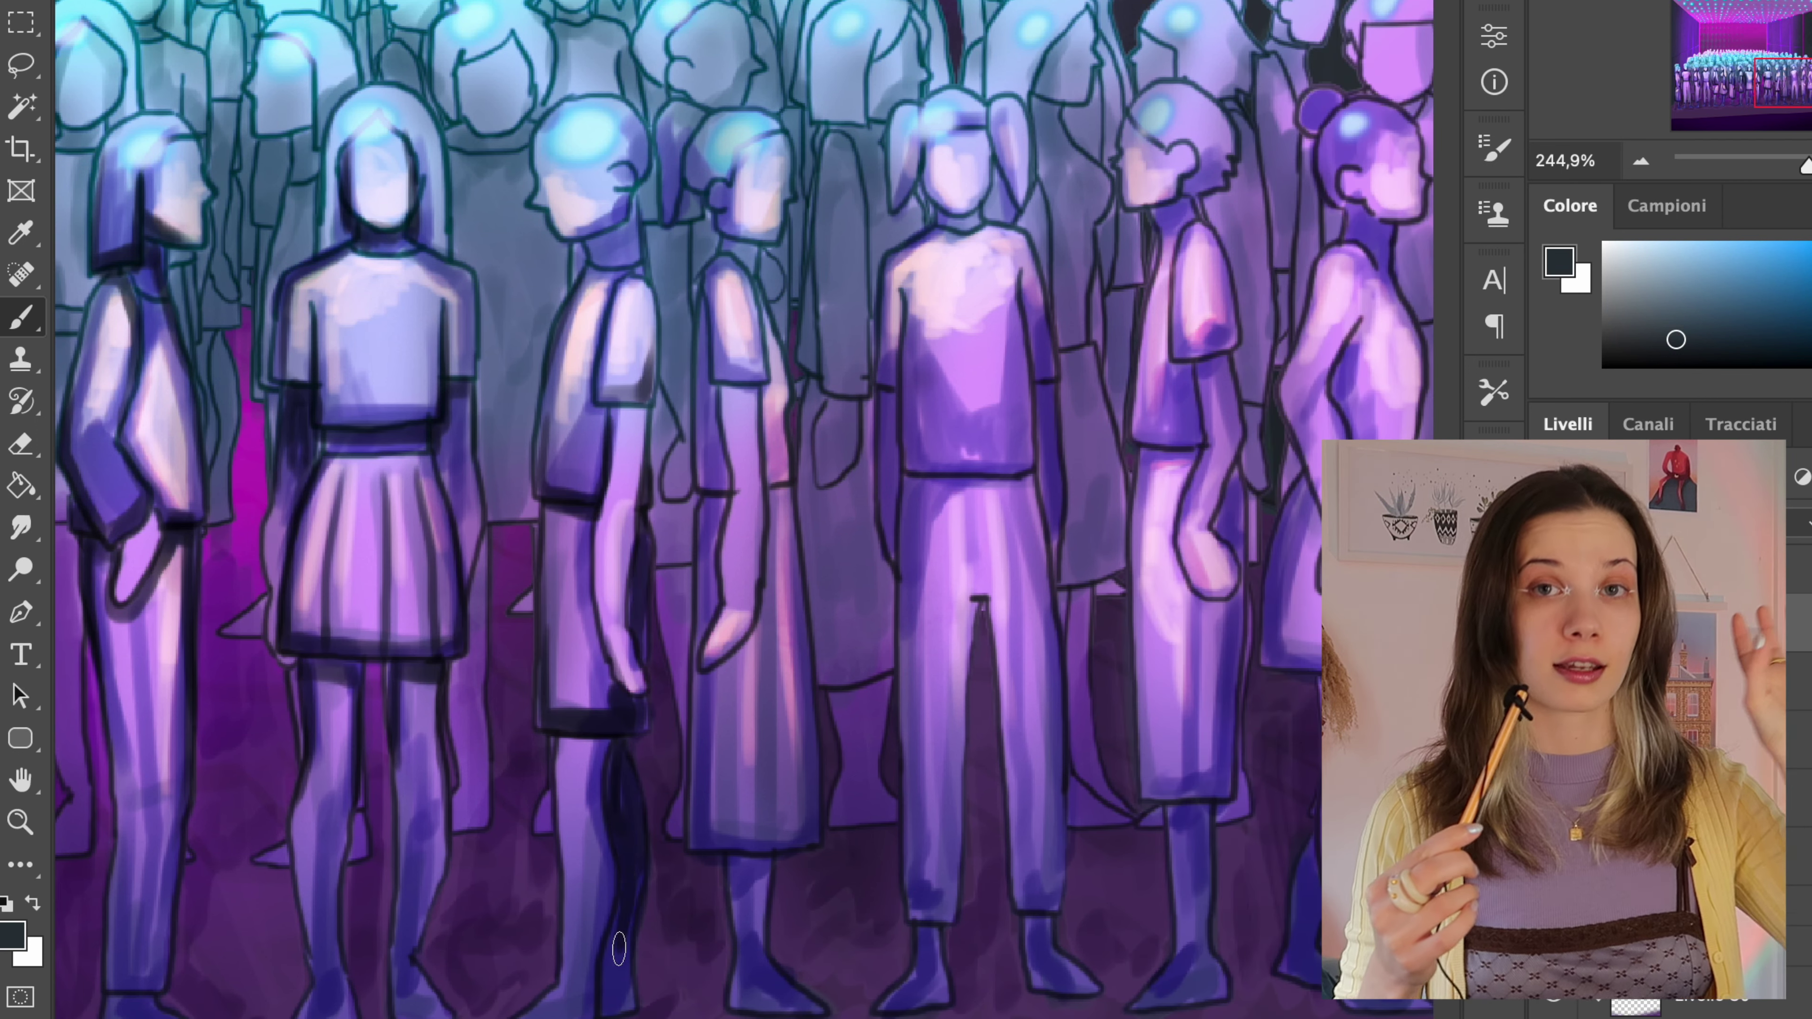
scroll(628, 216, right, 3)
mouse_move(506, 239)
mouse_down()
mouse_move(467, 820)
mouse_move(578, 849)
mouse_up()
- Brush dark shadows around the pigtailed girl's face, along her top's sides and hem, and on her trousers
drag(693, 150, 703, 222)
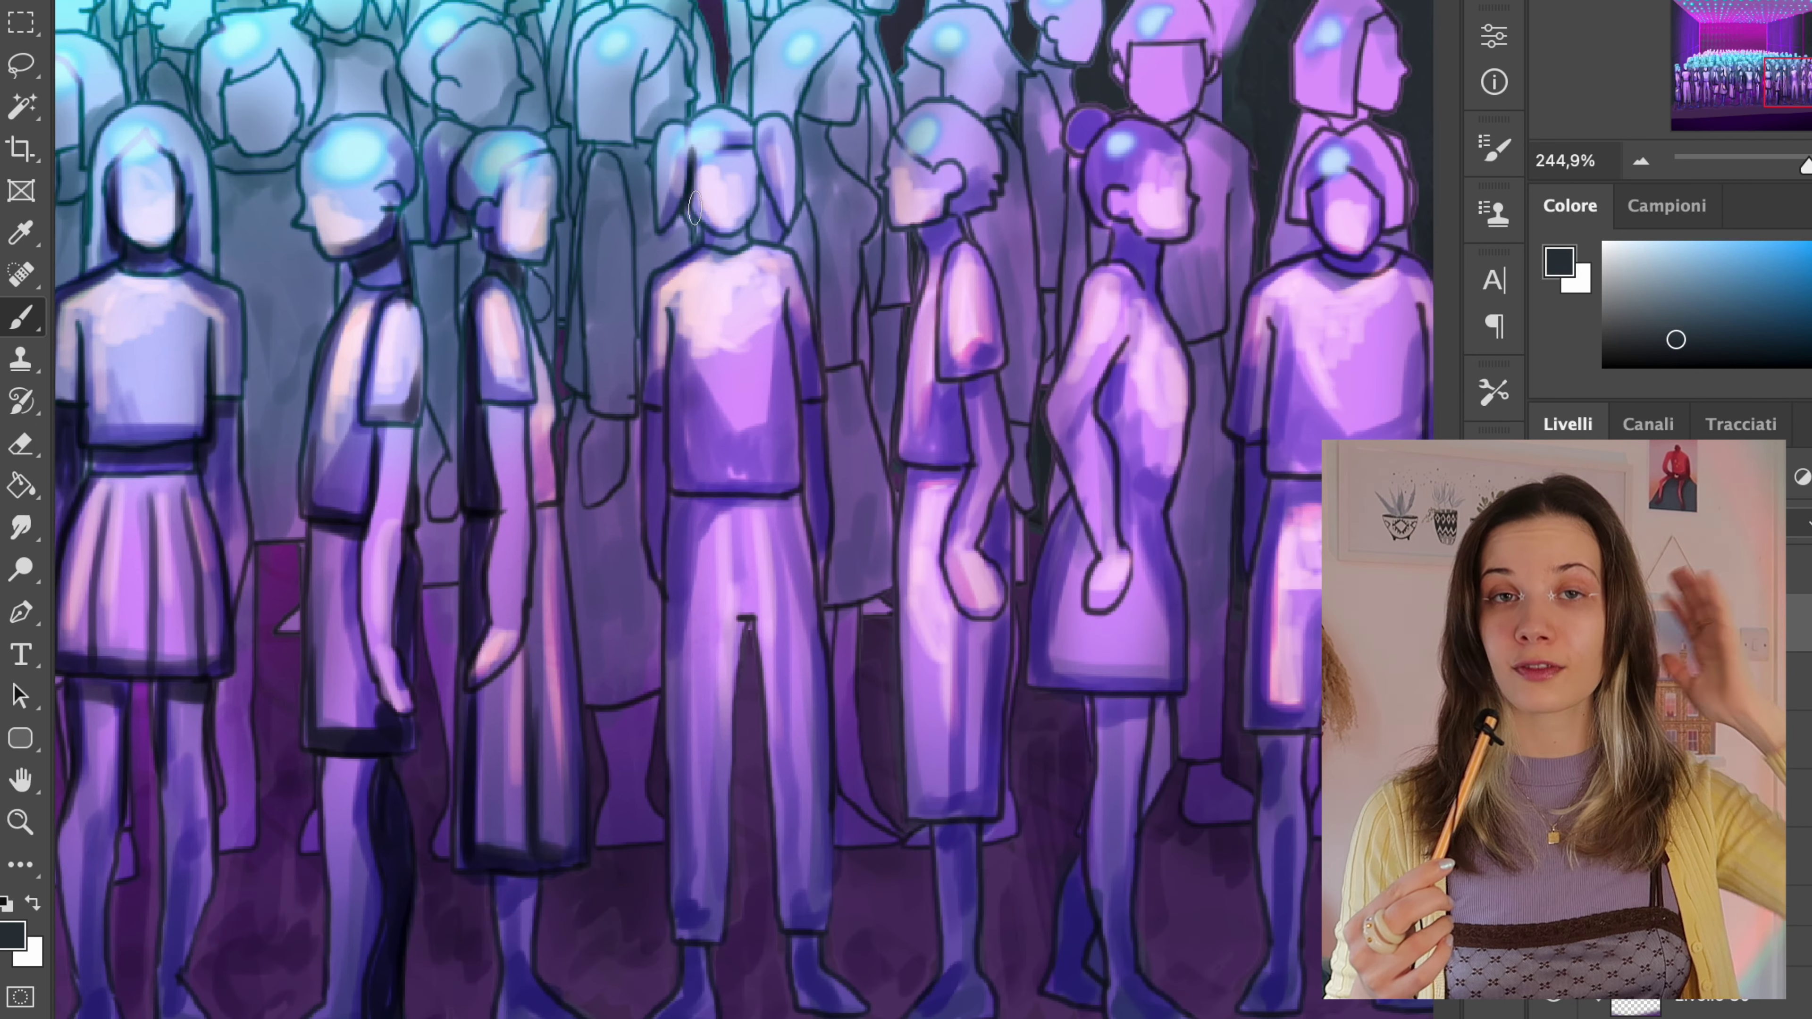
drag(750, 153, 734, 250)
drag(674, 304, 677, 485)
drag(677, 482, 789, 486)
drag(785, 314, 820, 570)
drag(678, 464, 667, 550)
scroll(527, 524, right, 3)
drag(590, 610, 617, 784)
drag(664, 564, 674, 842)
- Brush dark shadows down the back, skirt edges and hem of the short-haired profile figure beside the pigtailed girl
scroll(620, 570, right, 3)
mouse_move(602, 207)
mouse_down()
mouse_move(567, 232)
mouse_move(553, 481)
mouse_up()
drag(524, 486, 513, 832)
drag(606, 524, 606, 821)
drag(517, 831, 606, 835)
drag(391, 945, 432, 950)
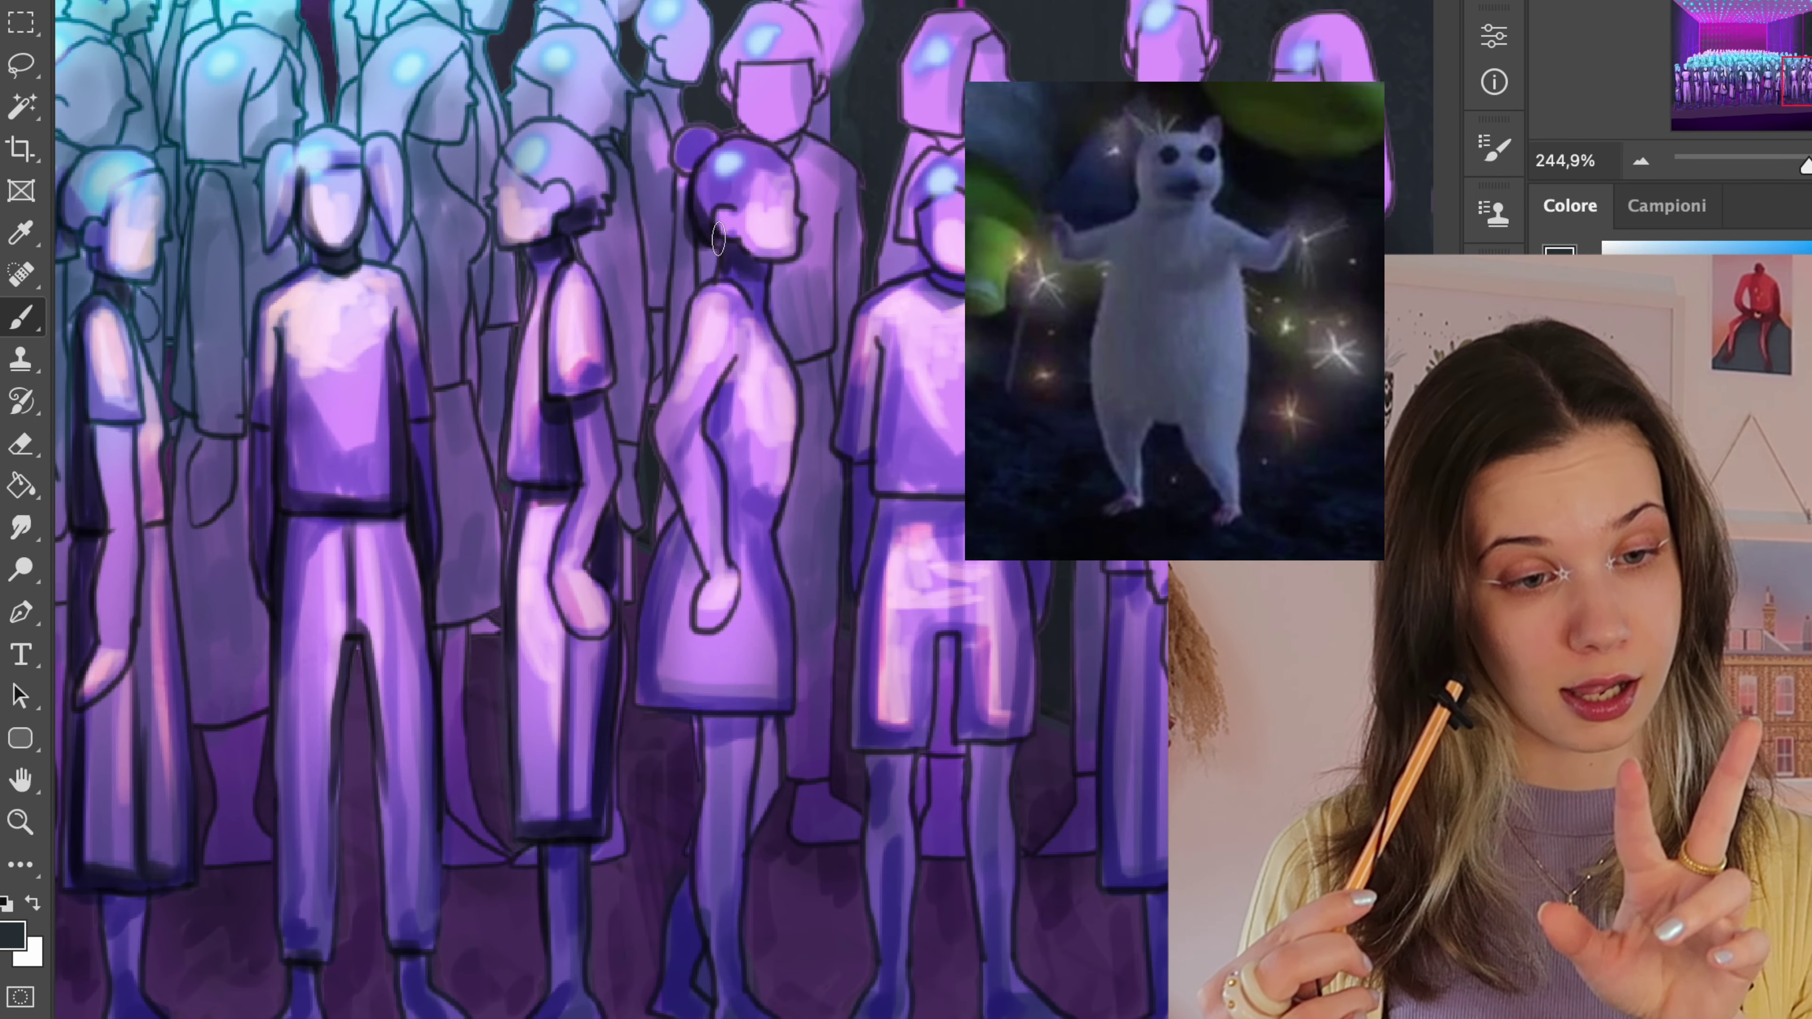
- Brush dark shadows on the hair, dress edges, hem and legs of the woman with a bun
drag(702, 175, 717, 243)
mouse_move(766, 500)
mouse_down()
mouse_move(746, 568)
mouse_move(642, 703)
mouse_up()
drag(642, 703, 789, 707)
scroll(713, 707, right, 3)
drag(503, 720, 474, 845)
drag(421, 878, 403, 955)
- Brush dark shadows around the face, sleeves, shirt, shorts and leg of the front-row figure wearing shorts
drag(599, 299, 568, 451)
drag(592, 467, 585, 582)
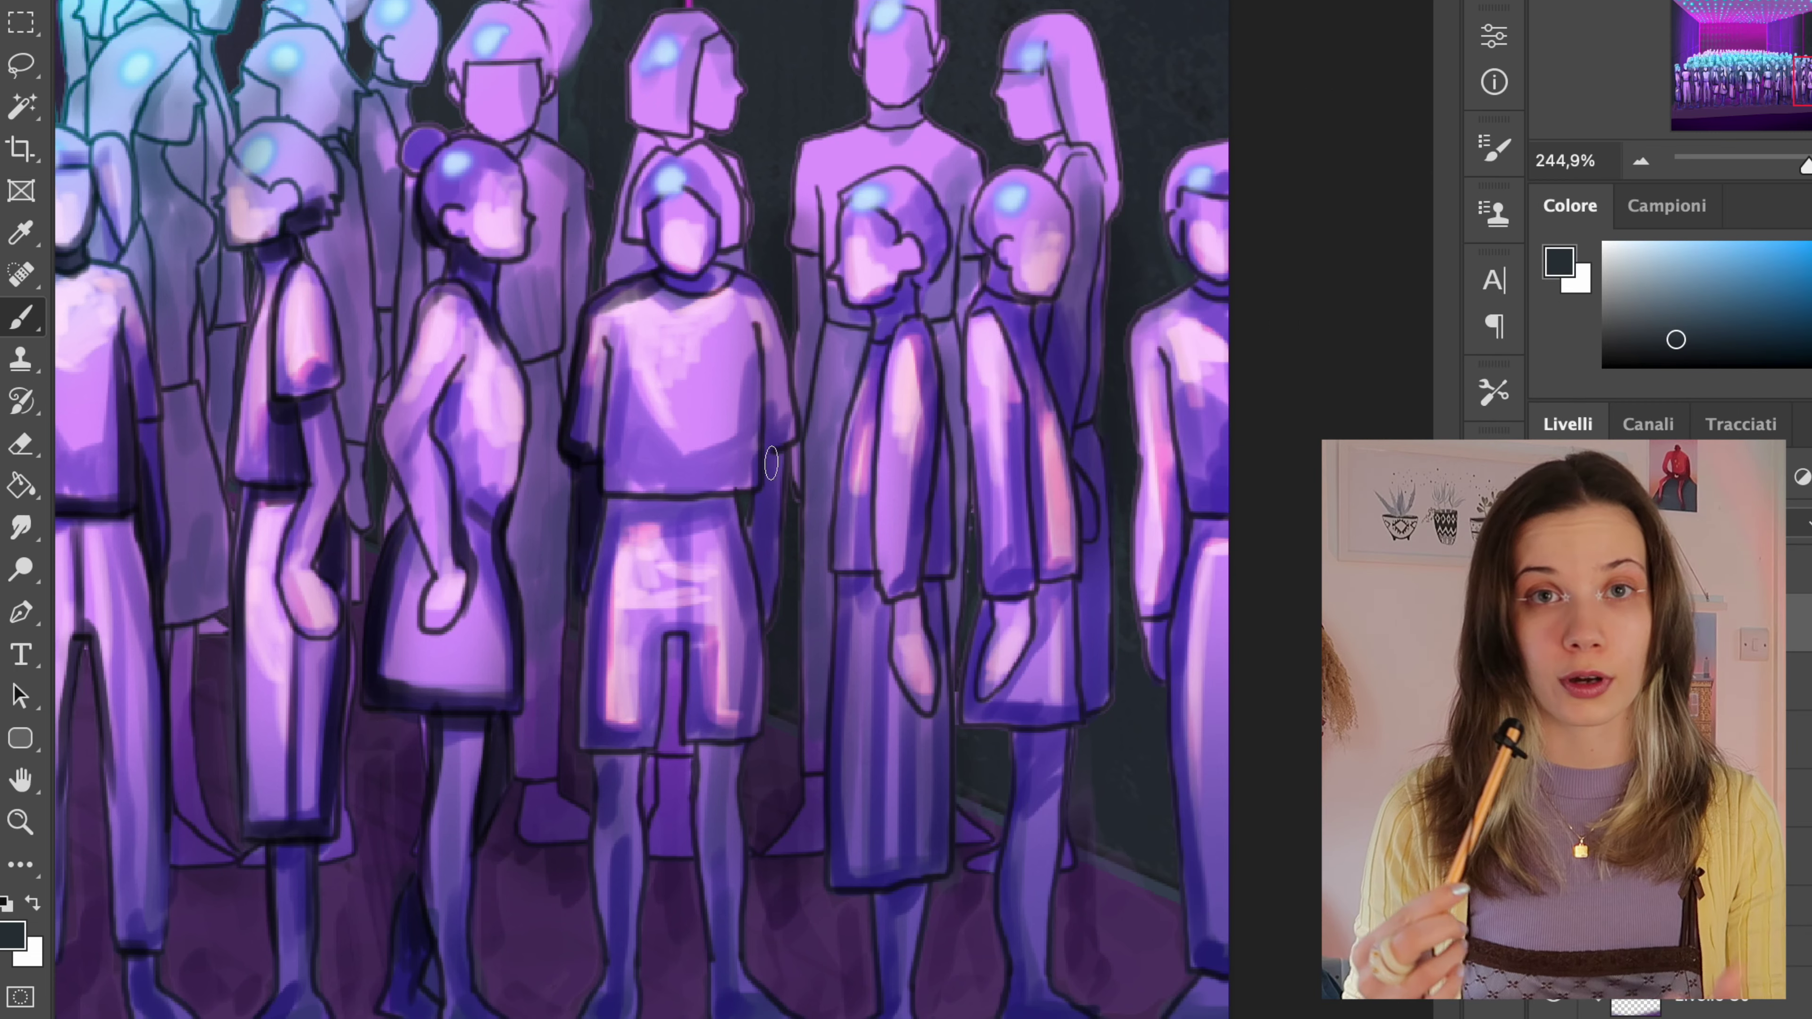
drag(781, 374, 765, 606)
drag(610, 346, 605, 493)
drag(756, 325, 752, 491)
drag(648, 203, 717, 274)
drag(602, 510, 591, 746)
drag(660, 685, 689, 628)
drag(689, 725, 741, 739)
drag(601, 762, 596, 903)
- Brush dark shadows down the neck, jacket edges, sleeve and long skirt folds of the profile figure beside the one in shorts
scroll(642, 742, right, 3)
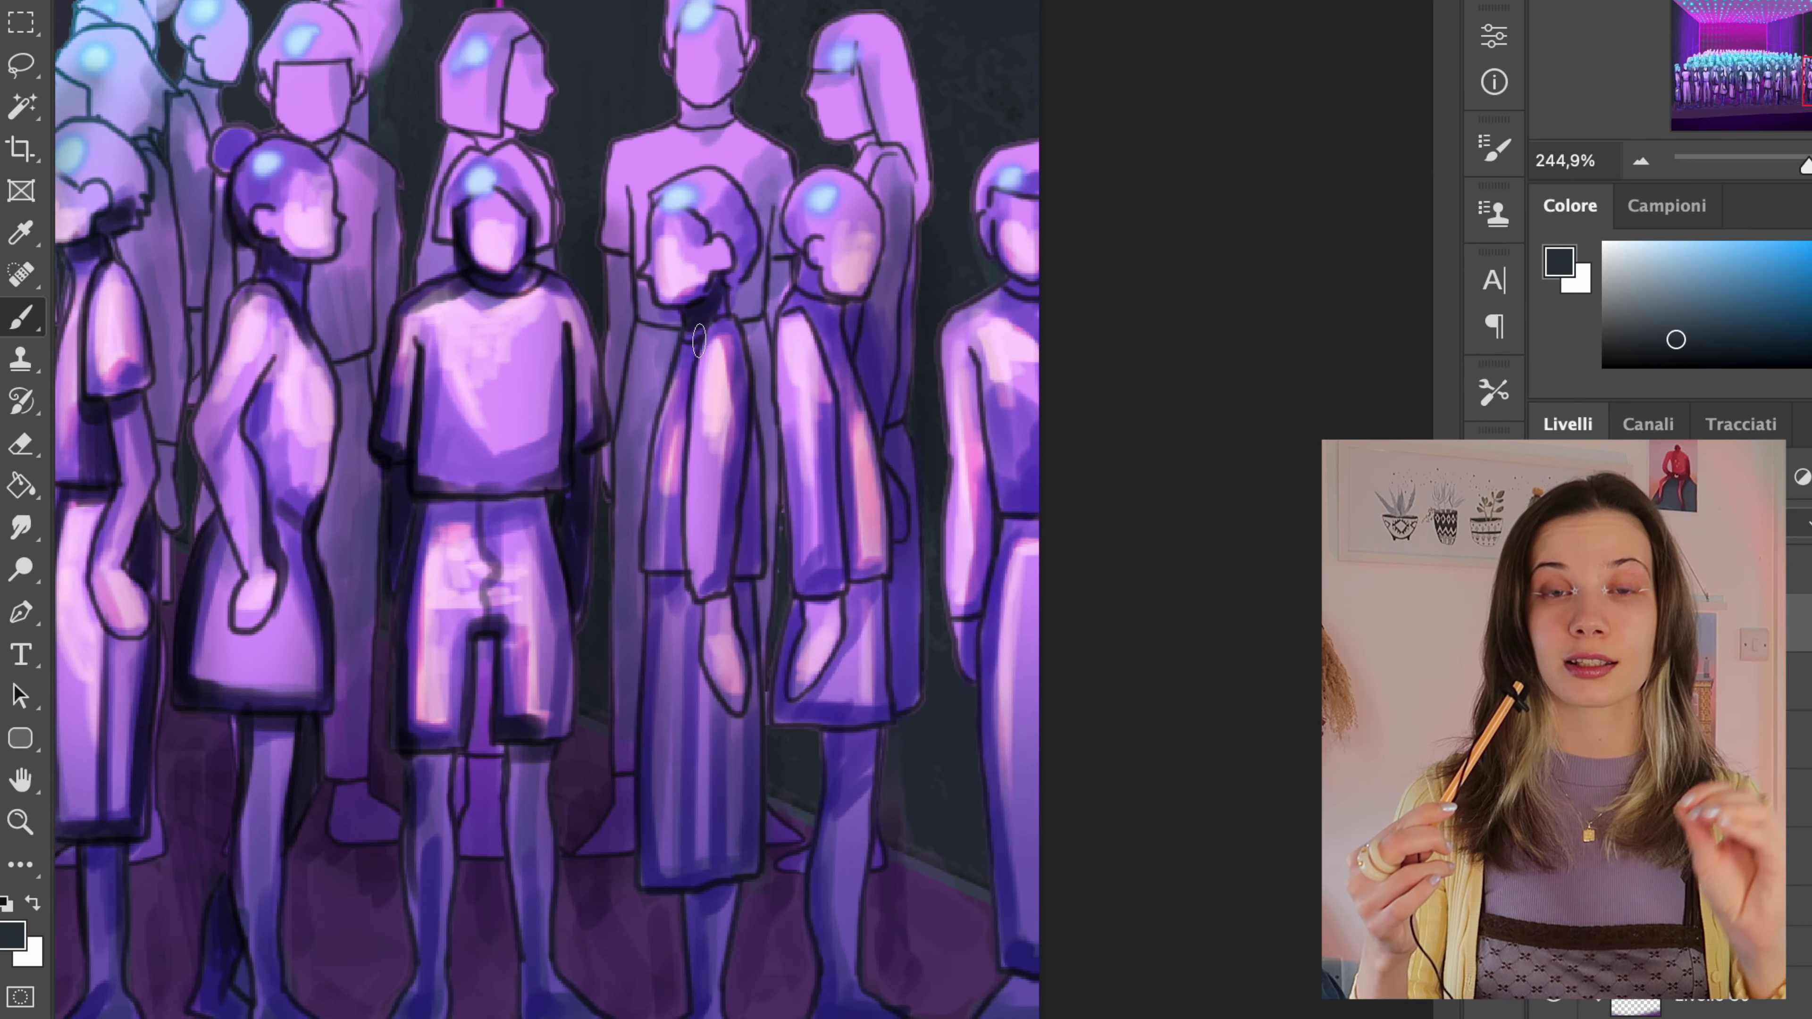
drag(695, 327, 689, 567)
drag(746, 560, 747, 869)
drag(746, 415, 750, 590)
drag(651, 585, 642, 881)
drag(688, 671, 686, 867)
drag(688, 330, 660, 448)
- Brush dark shadows on the neck and jacket of the short-skirted figure and around the head and neck of the edge figure
drag(788, 266, 827, 508)
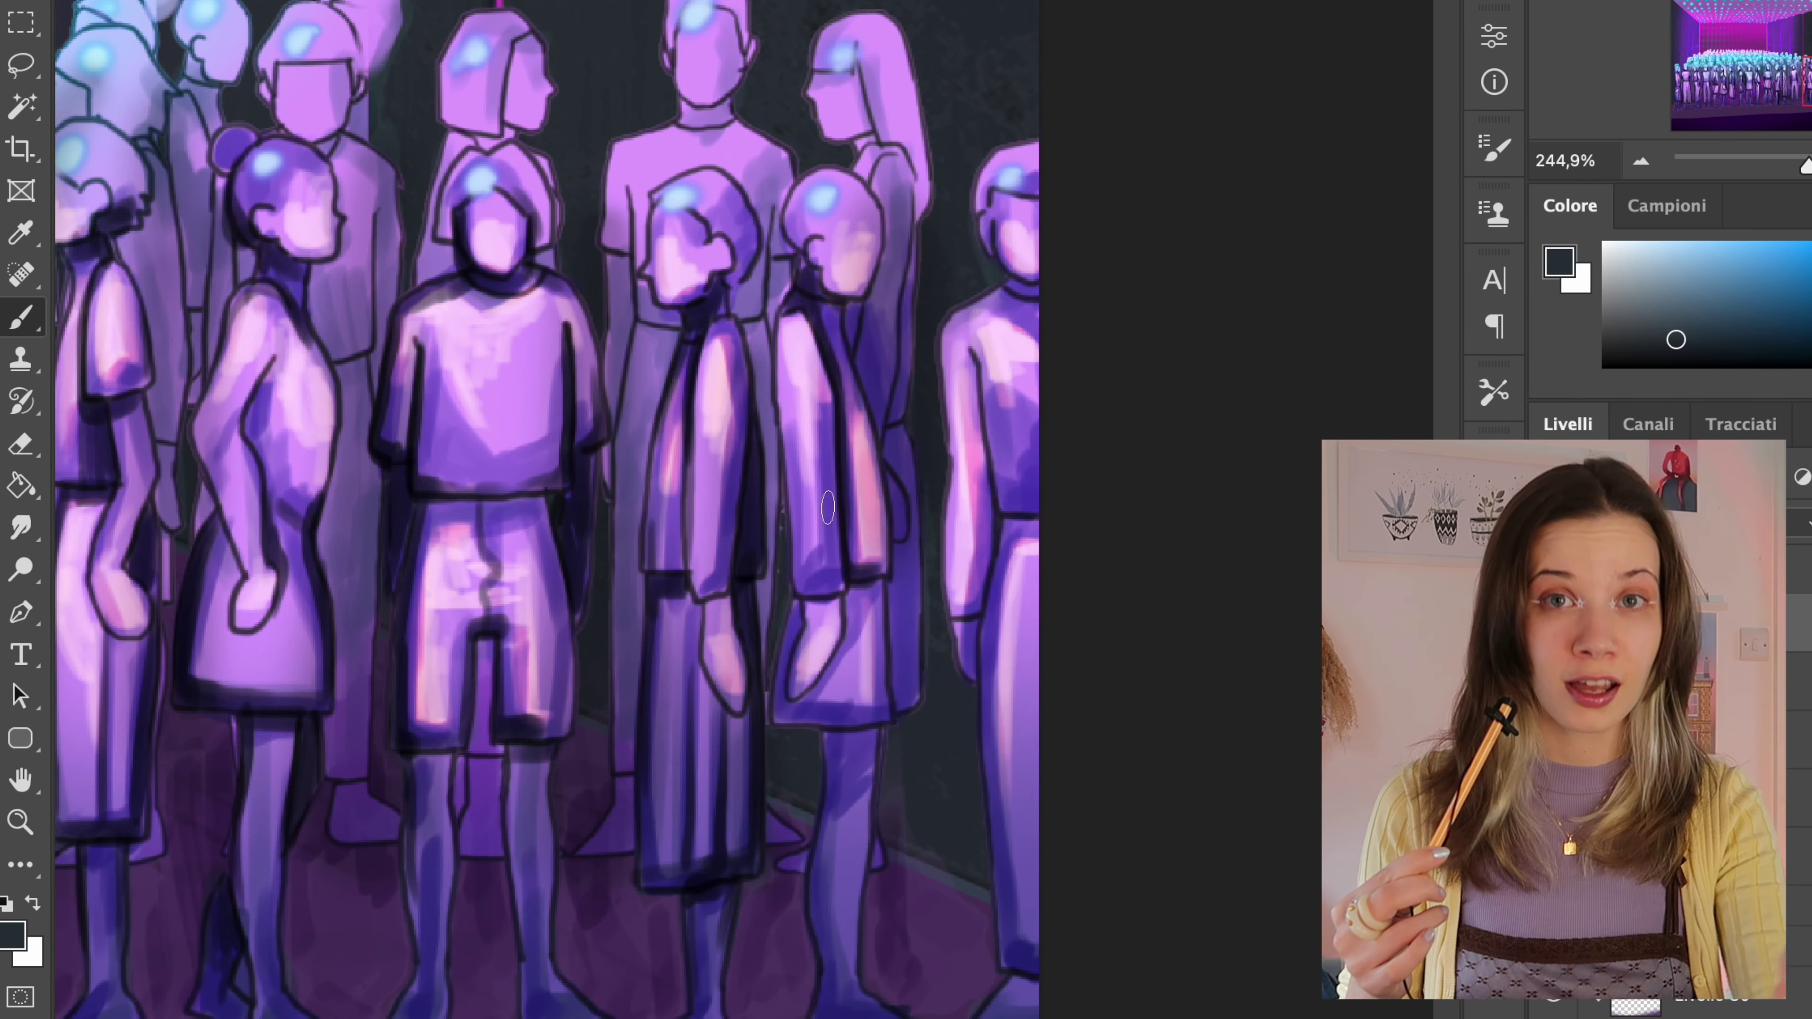
scroll(834, 741, right, 3)
drag(810, 378, 821, 527)
scroll(673, 293, down, 2)
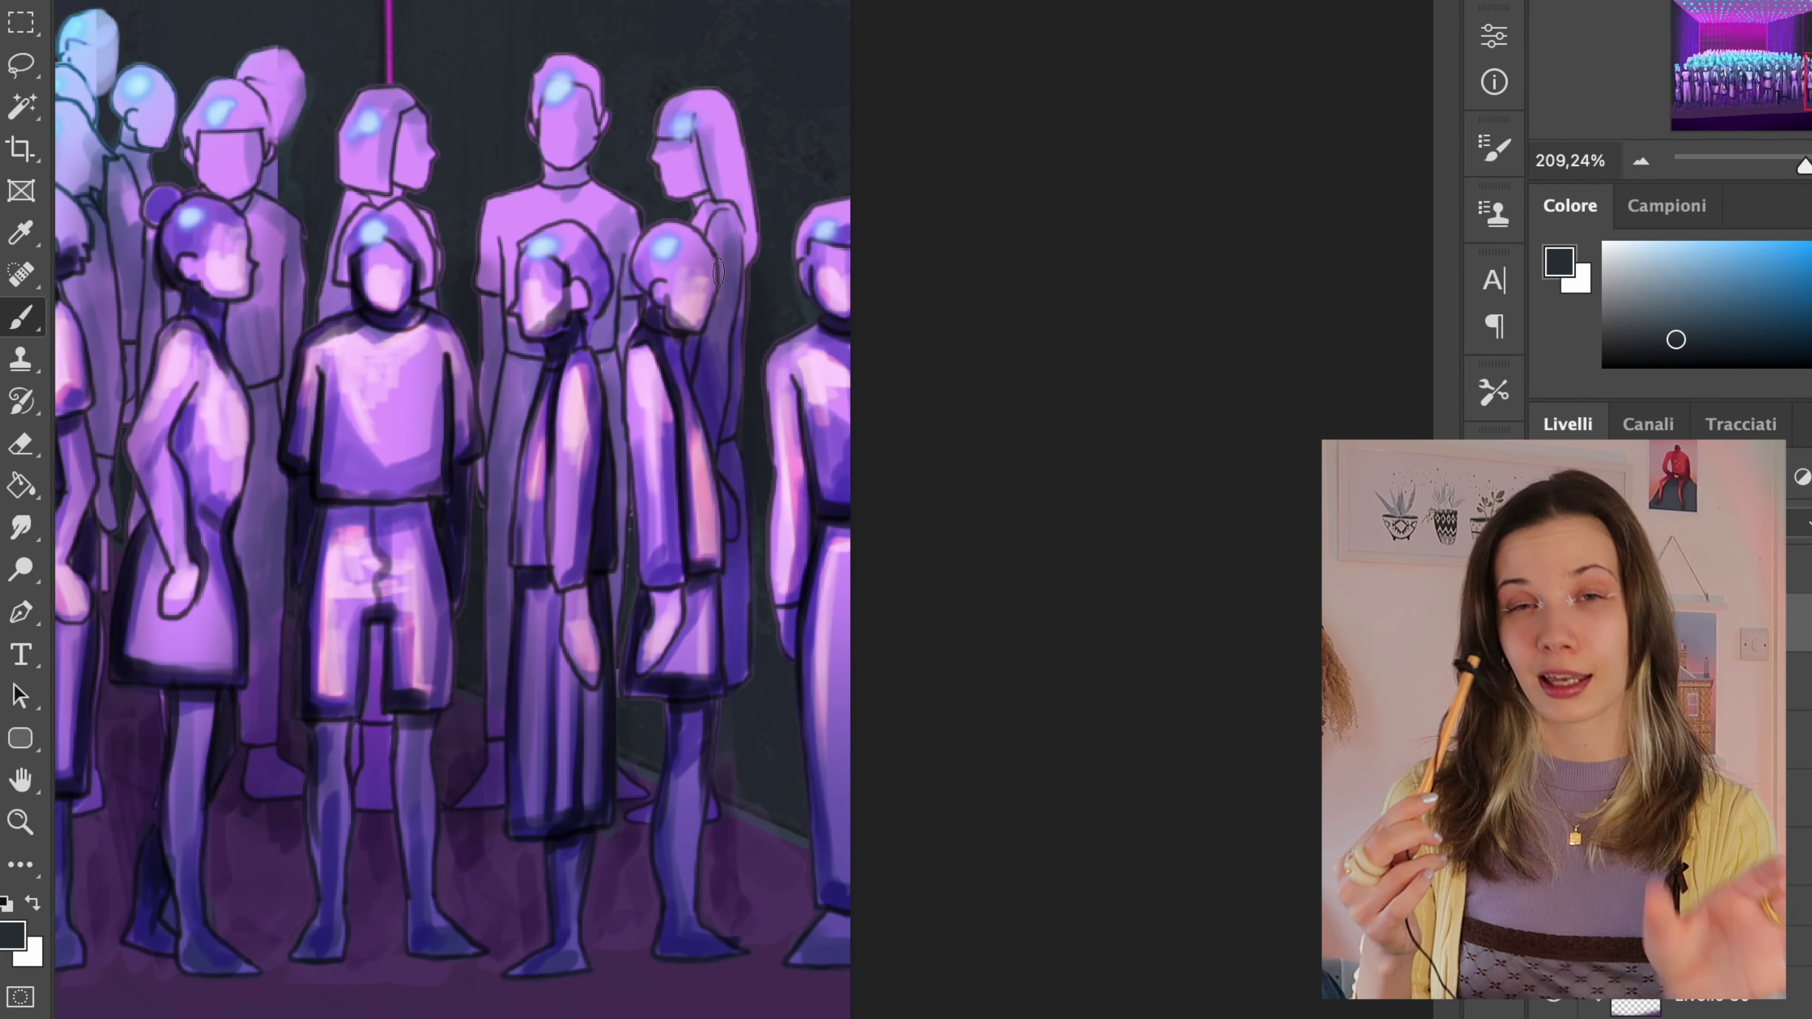
drag(827, 249, 821, 321)
scroll(777, 456, down, 6)
click(1605, 523)
click(1640, 947)
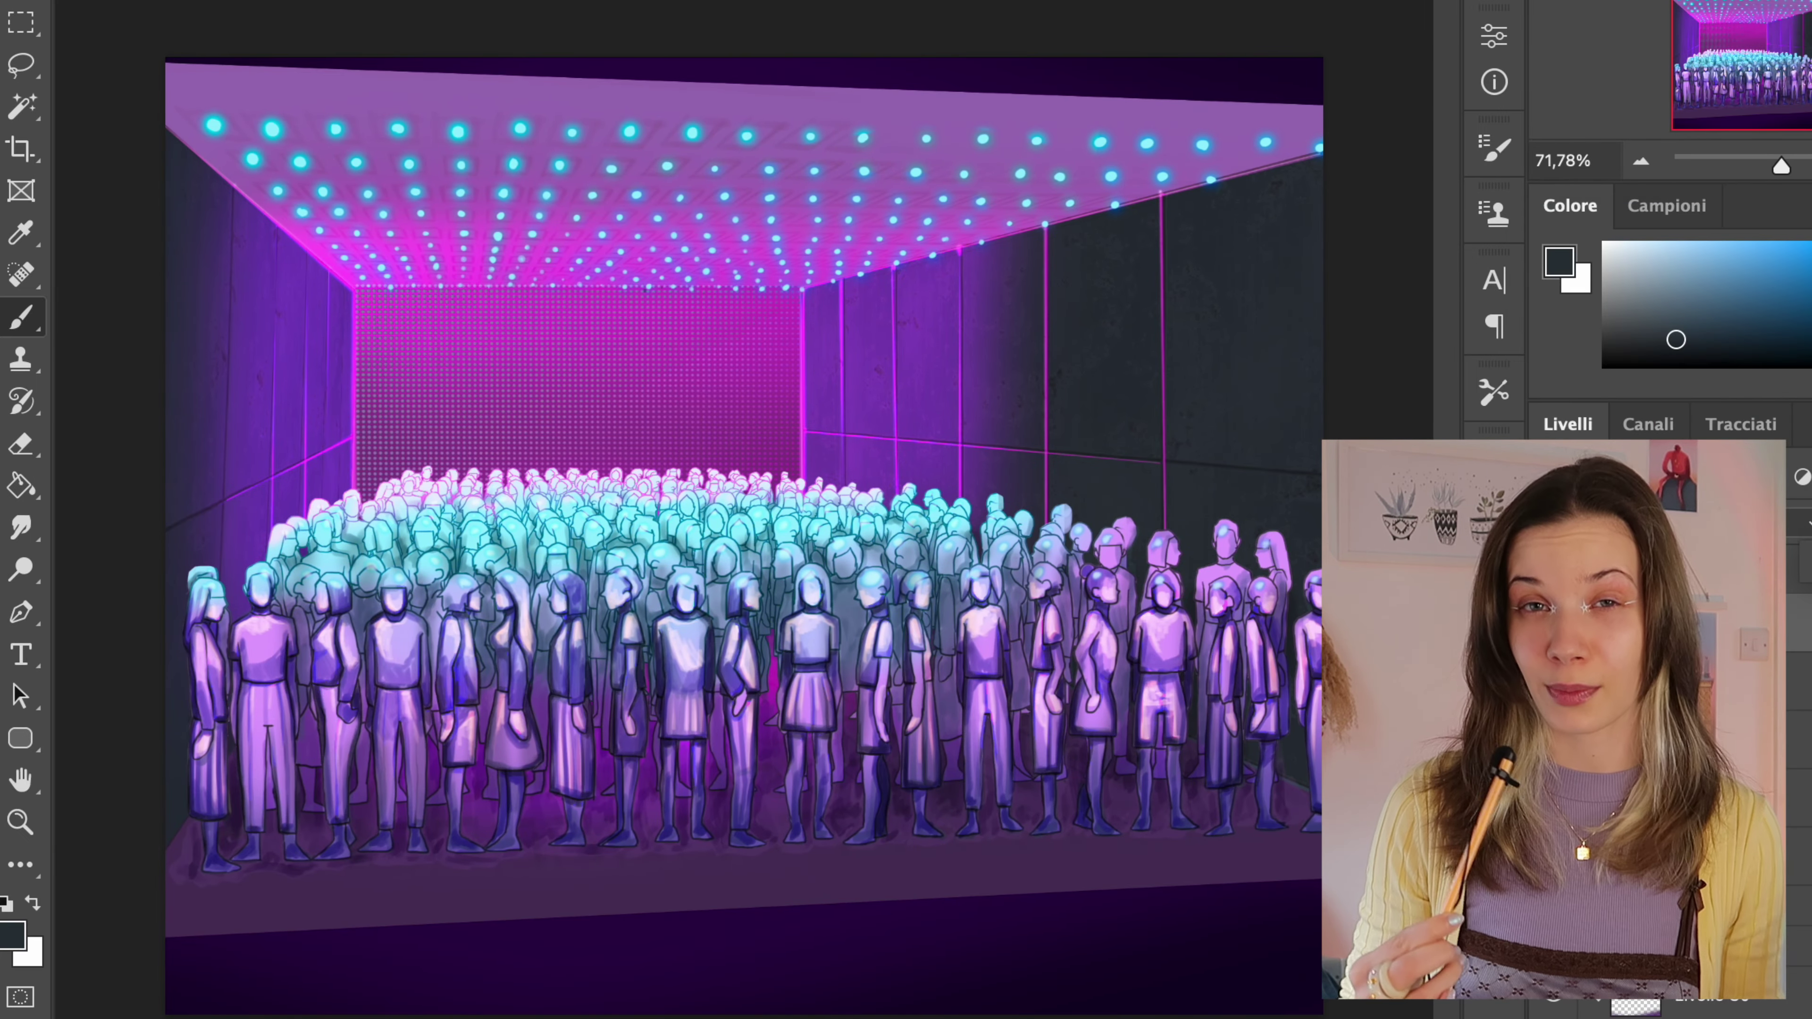